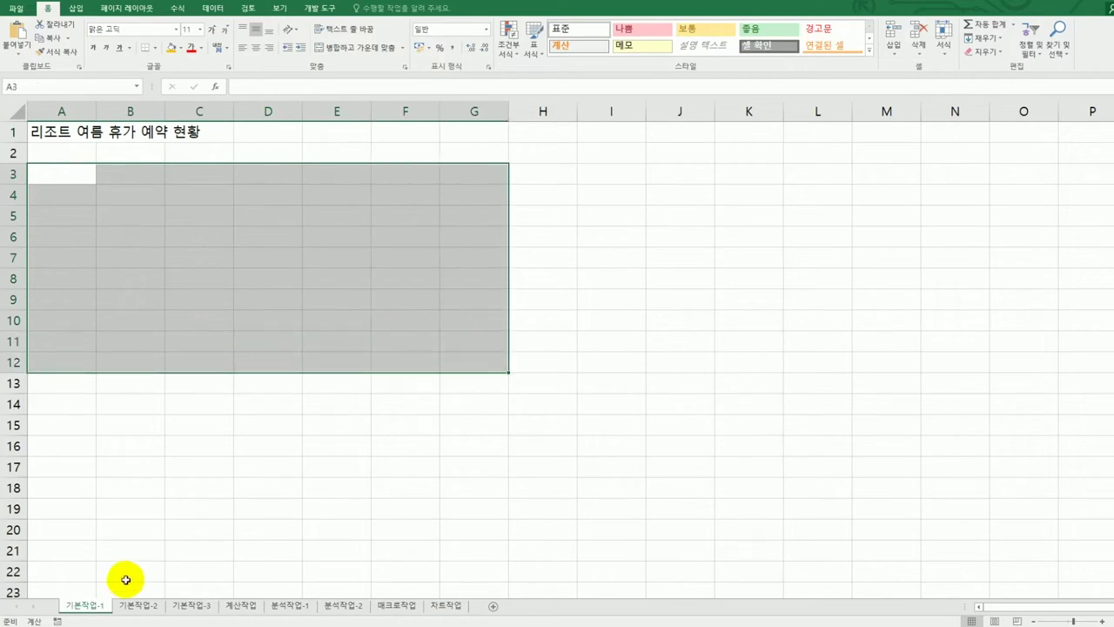
- On the 기본작업-2 sheet, merge and center the title across A1:G1
click(132, 607)
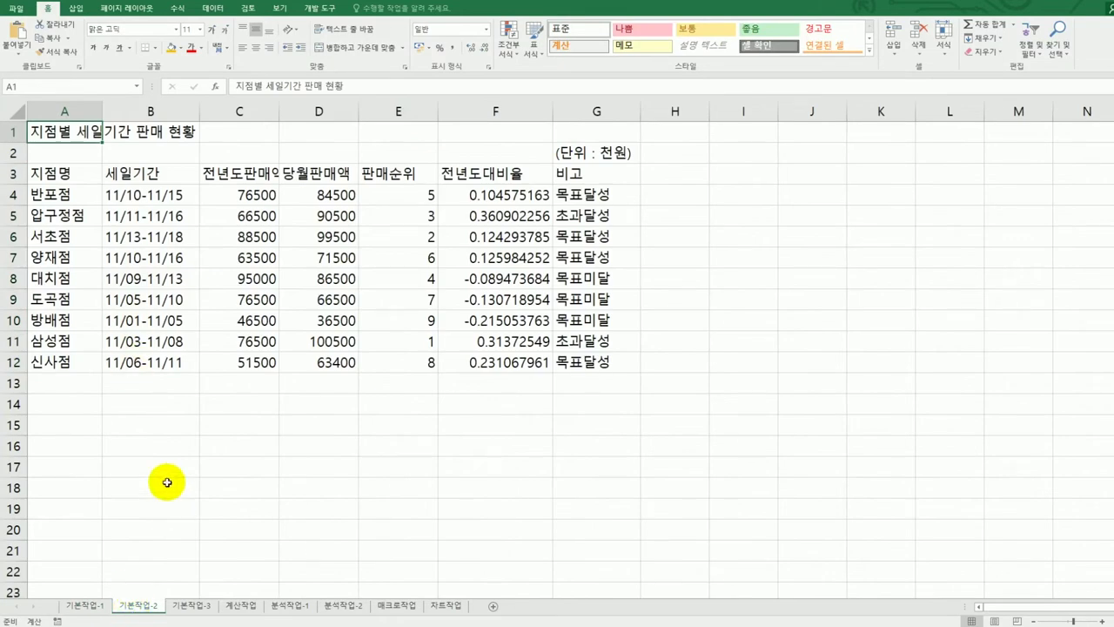
drag(76, 131, 568, 131)
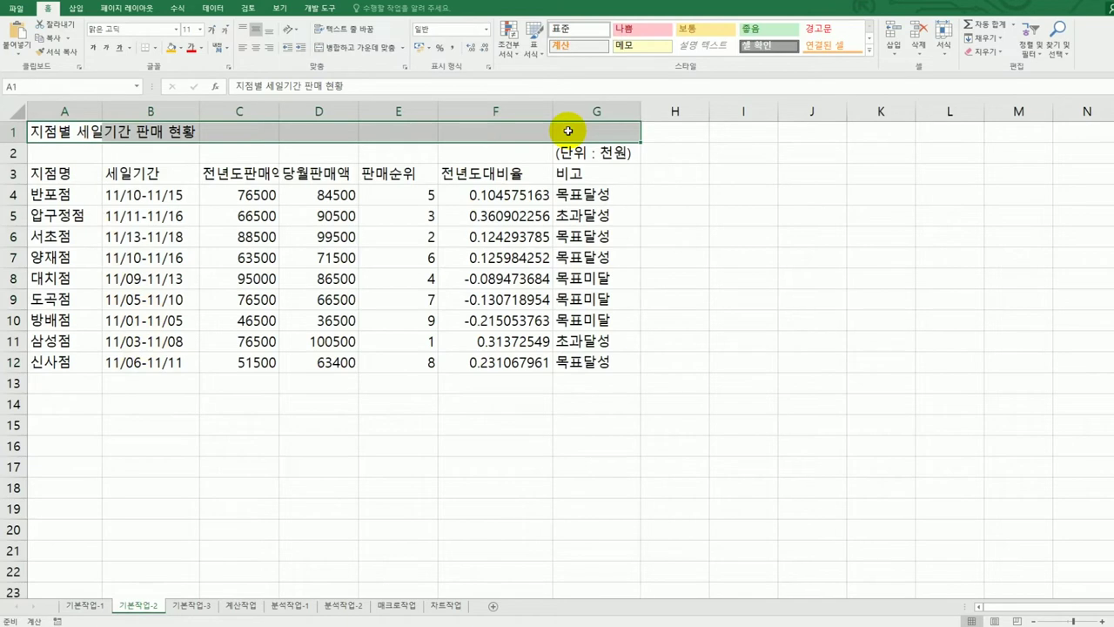
click(357, 48)
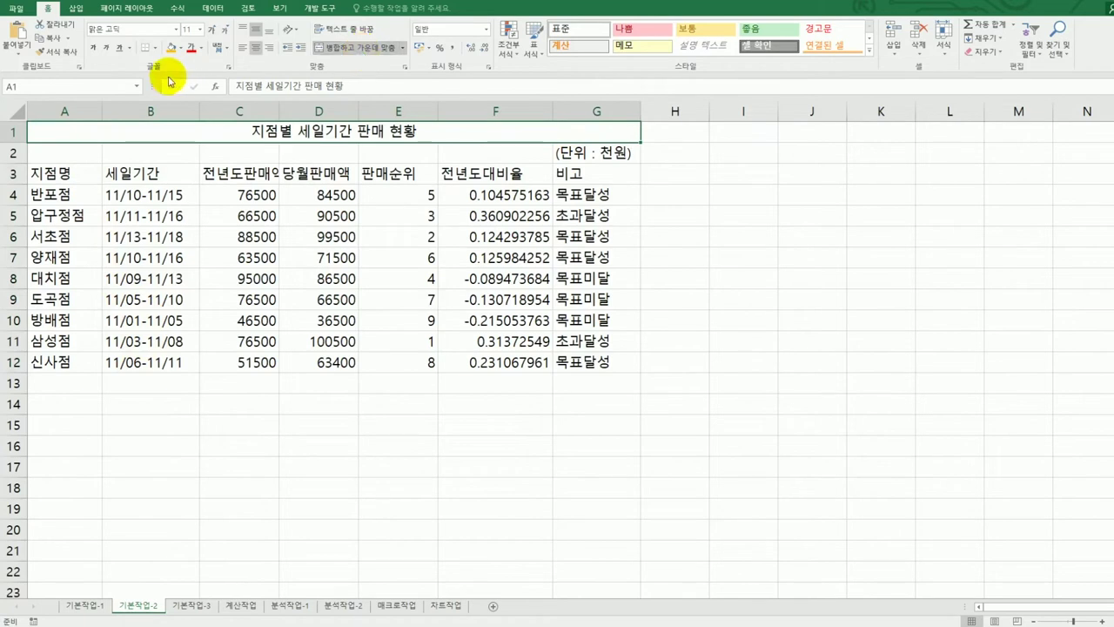
- Format the merged title in A1 with the 굴림체 font, size 18, bold
click(196, 29)
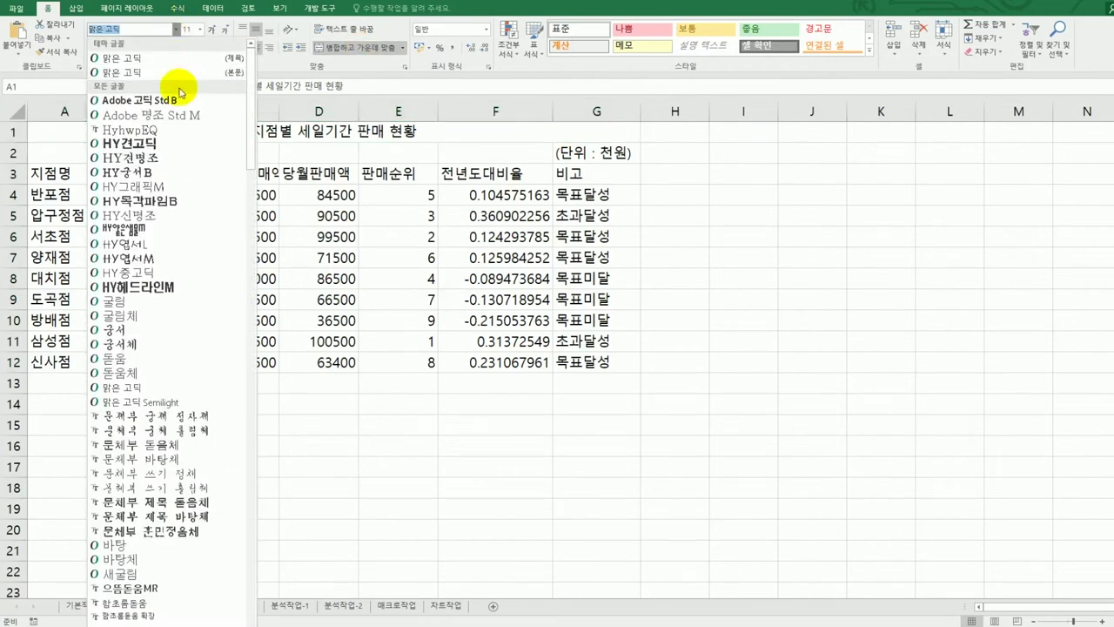
click(165, 315)
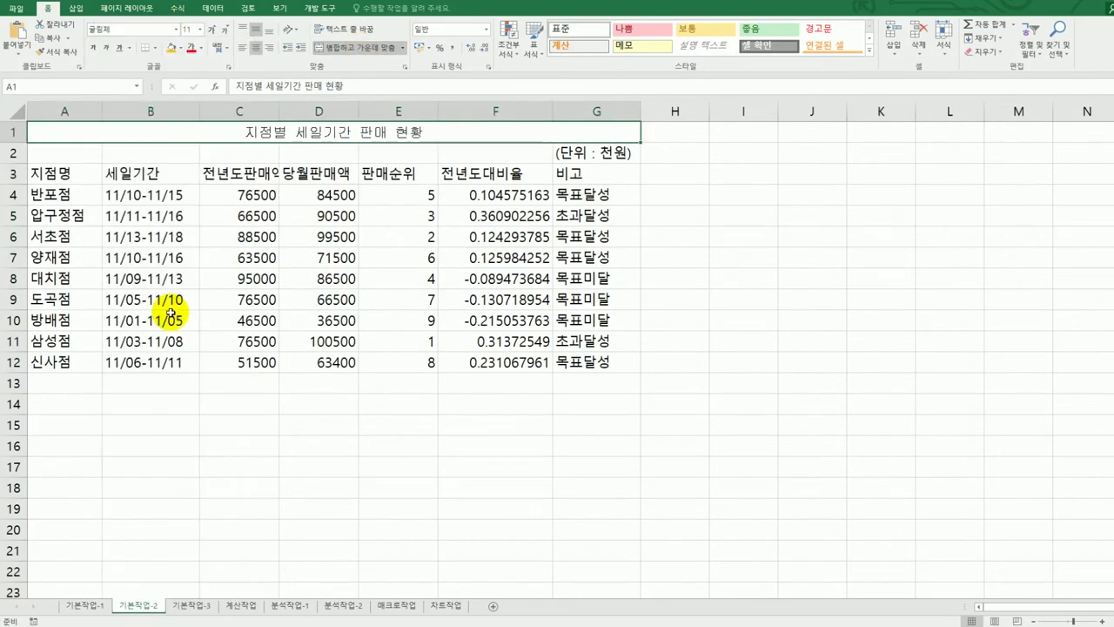
click(200, 30)
click(190, 134)
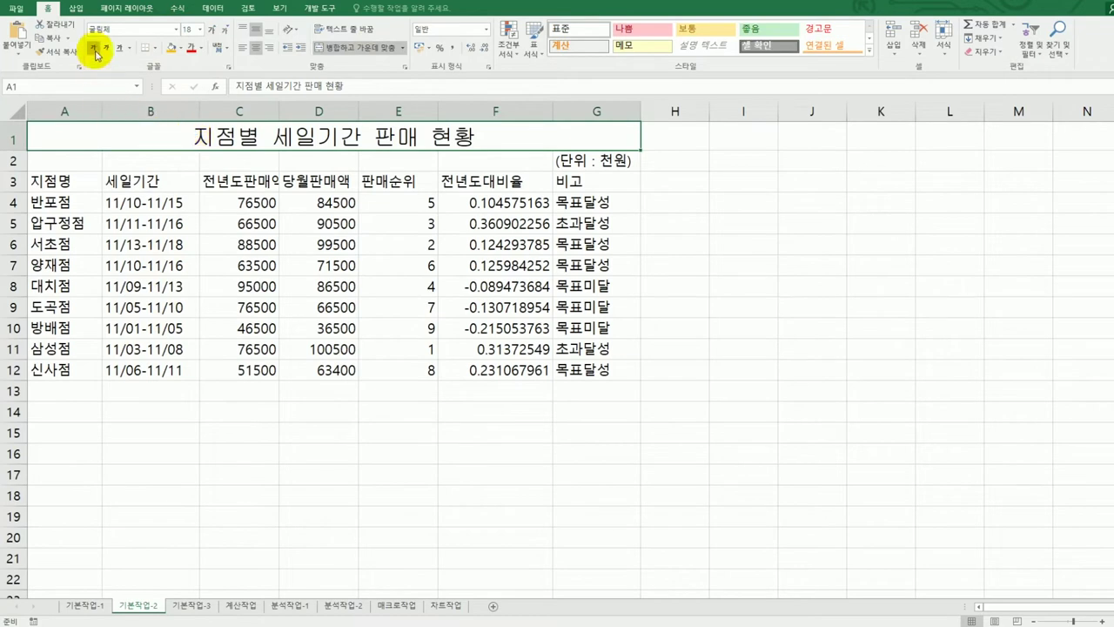
click(94, 48)
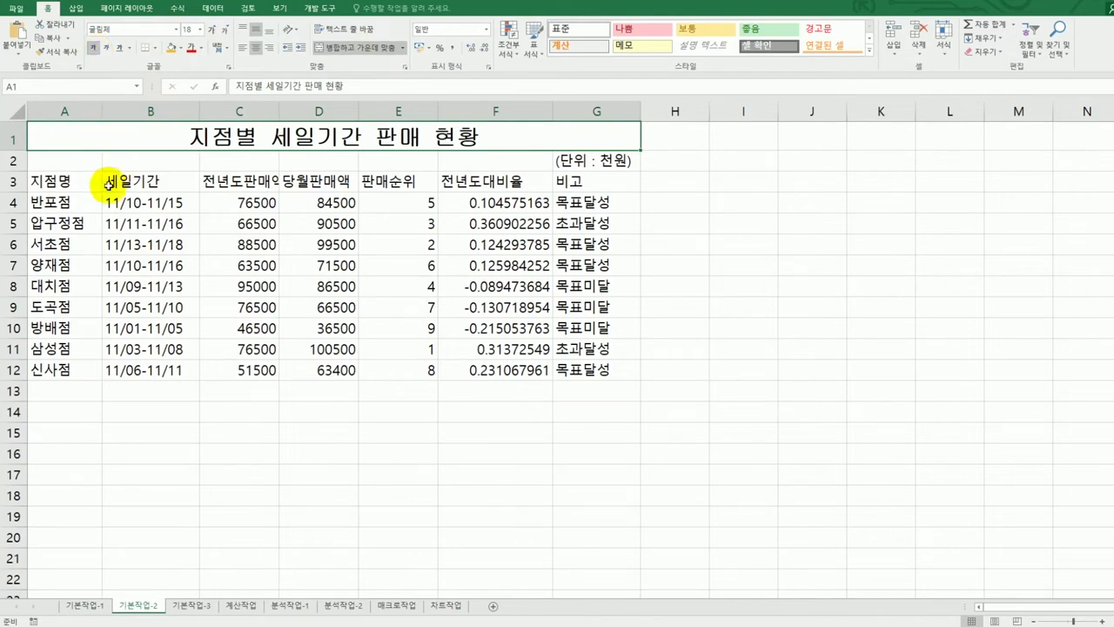
- Apply the 강조색1 cell style to the header row A3:G3 and center its text horizontally
drag(81, 182, 579, 191)
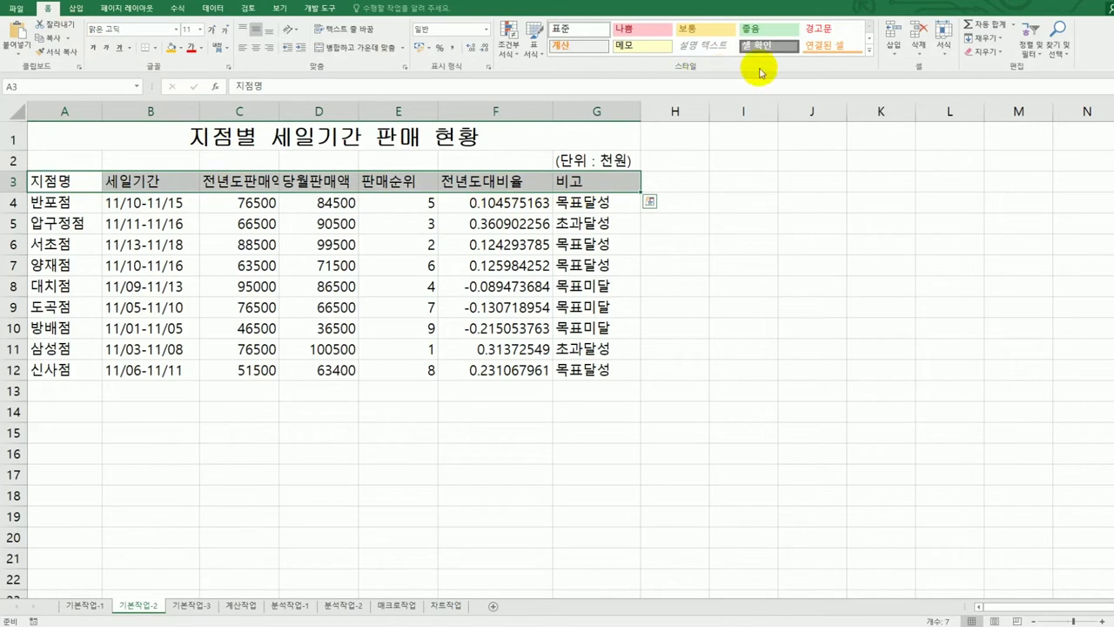
click(868, 50)
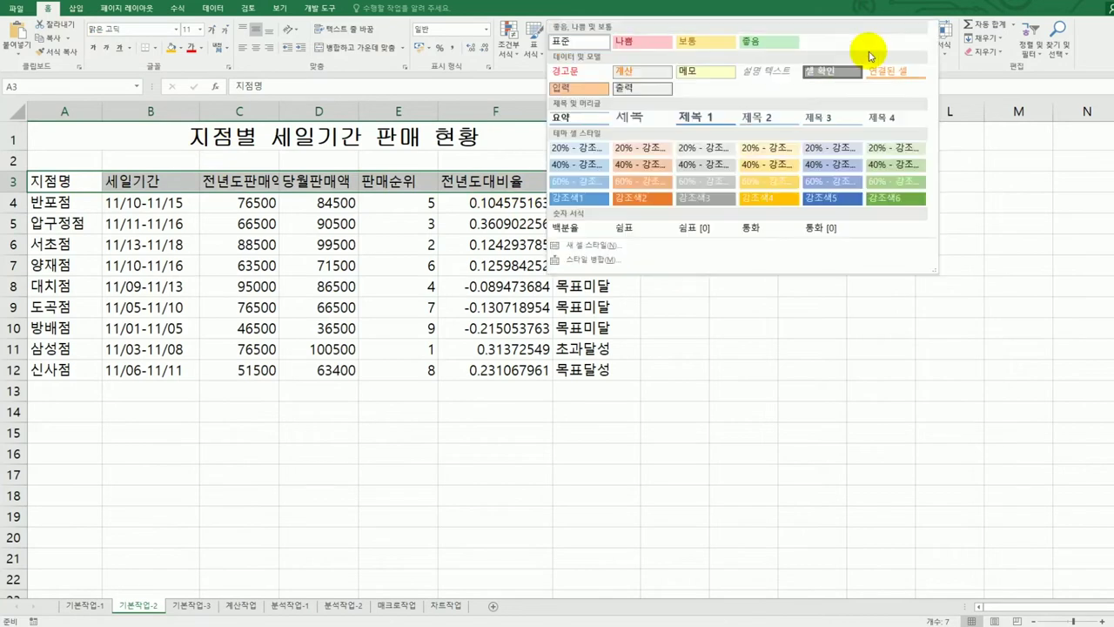
click(596, 206)
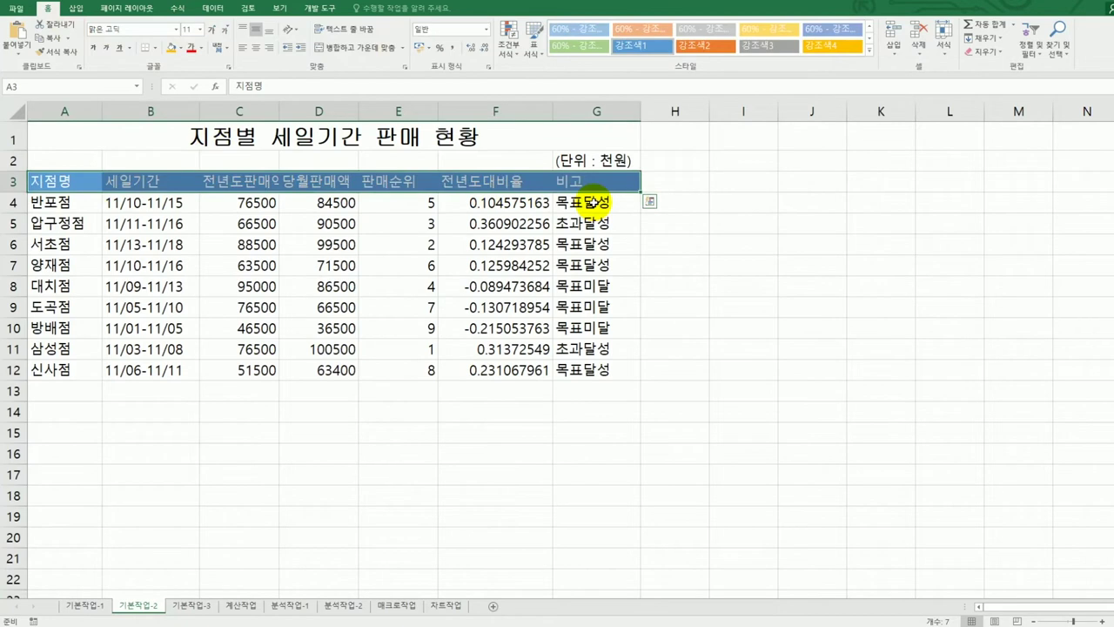
click(259, 53)
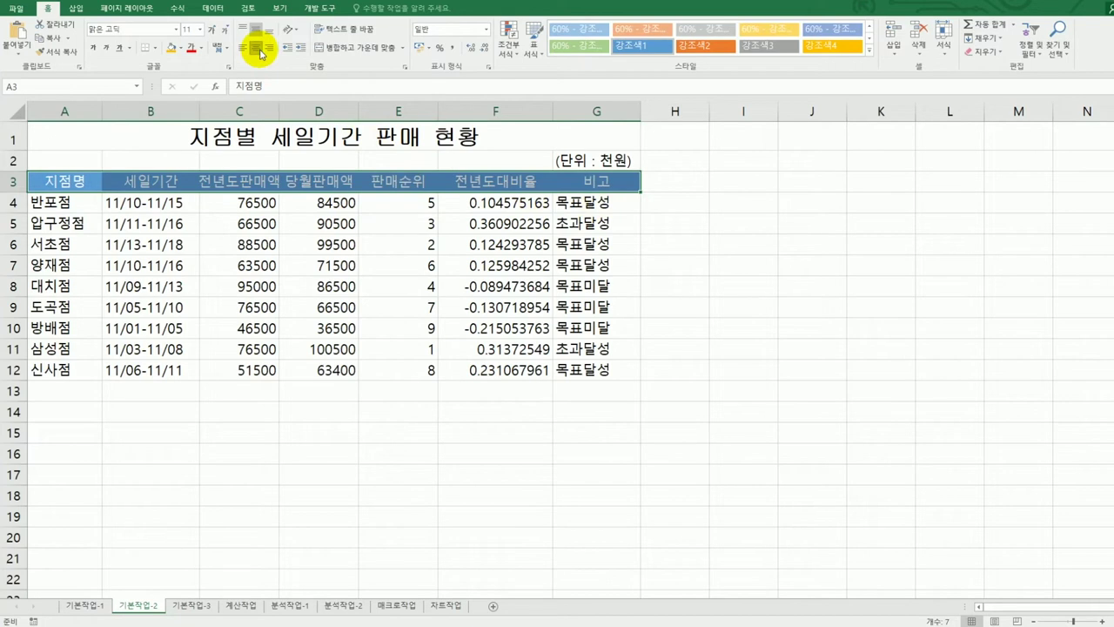
- Apply the comma style to C4:C12 and the percent style to F4:F12
drag(248, 207, 258, 375)
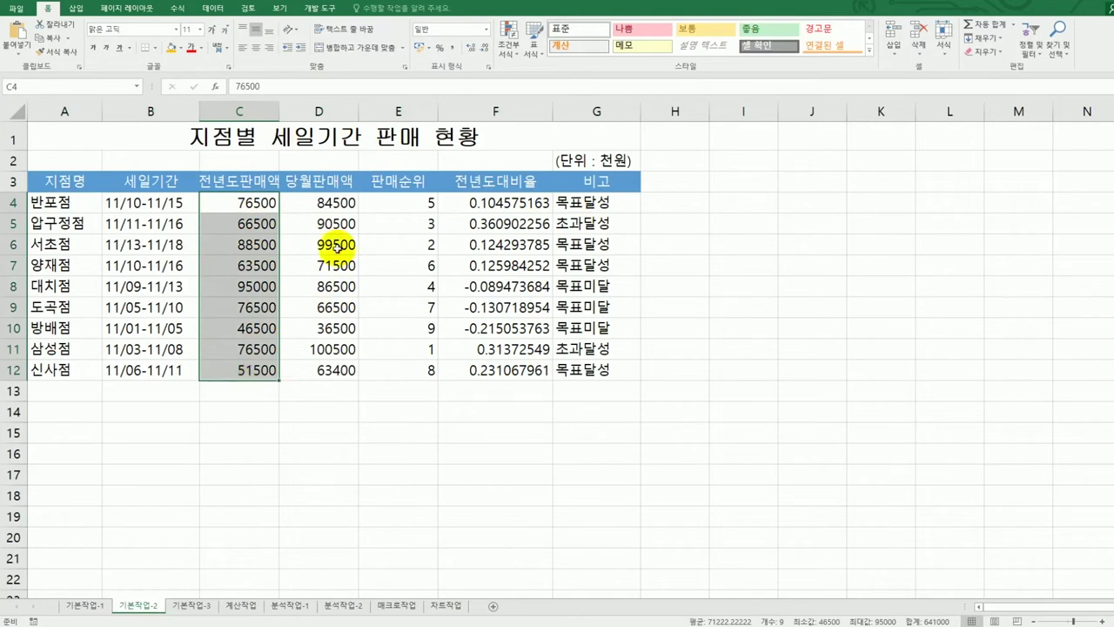
click(453, 48)
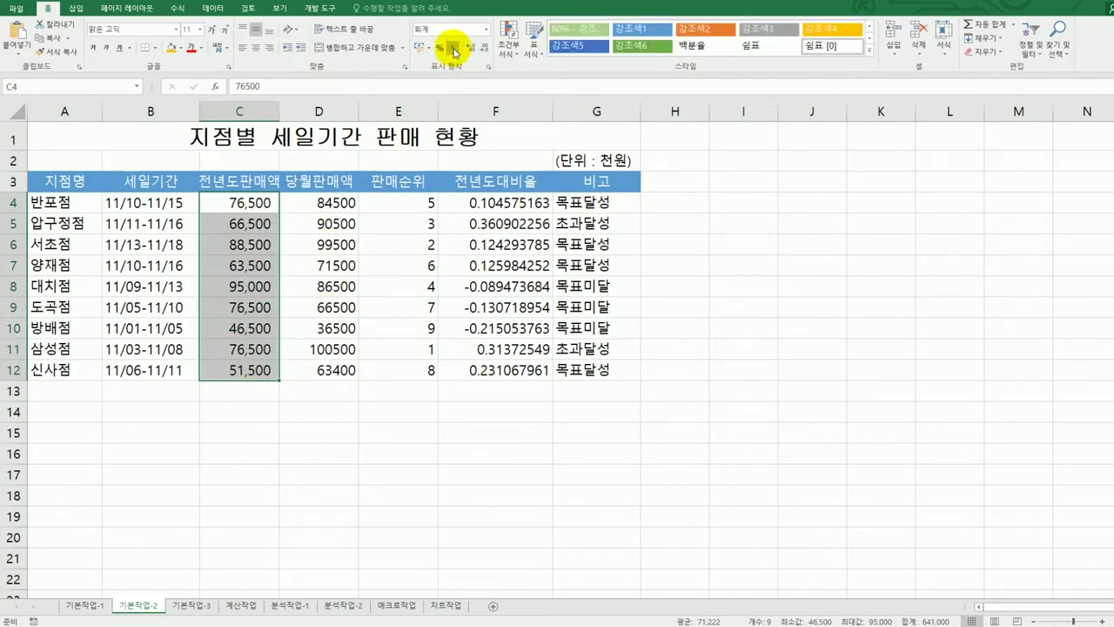
drag(535, 206, 540, 364)
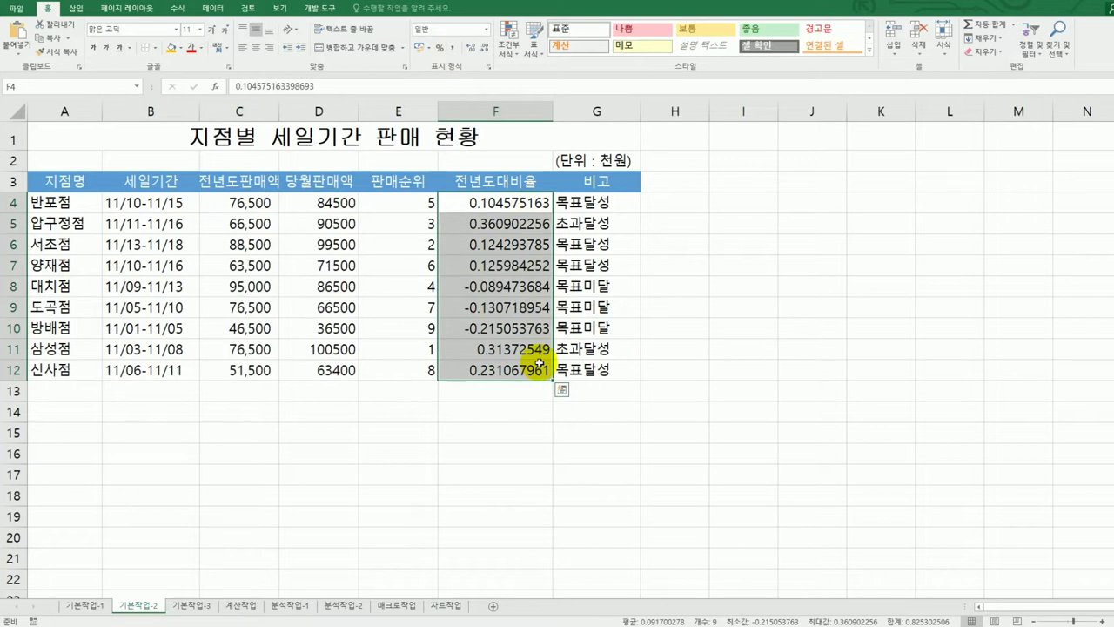
click(441, 49)
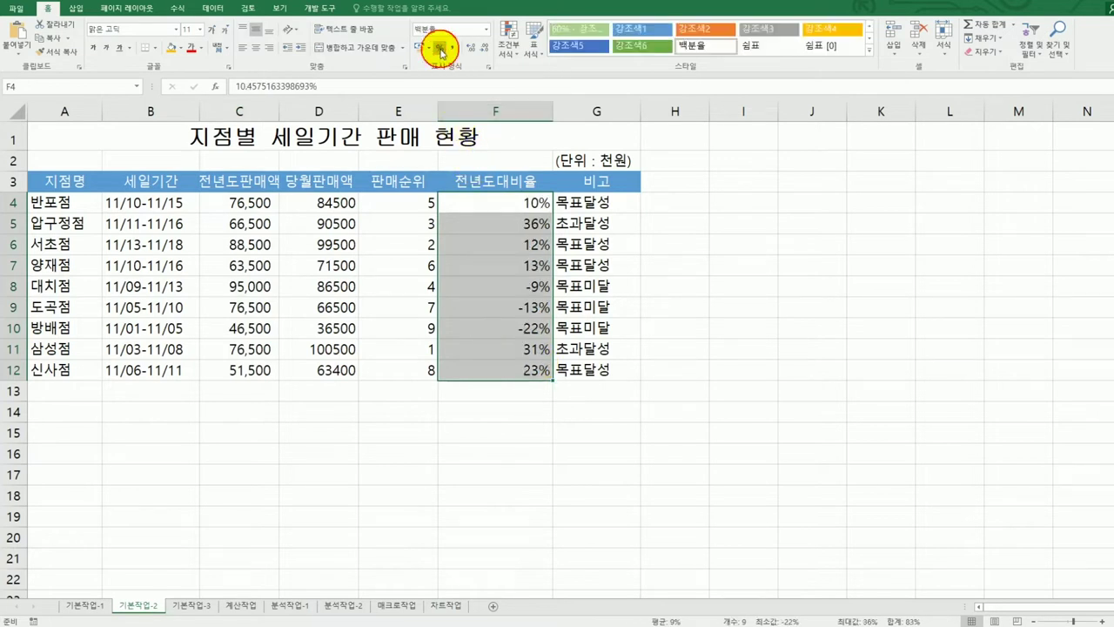
click(711, 436)
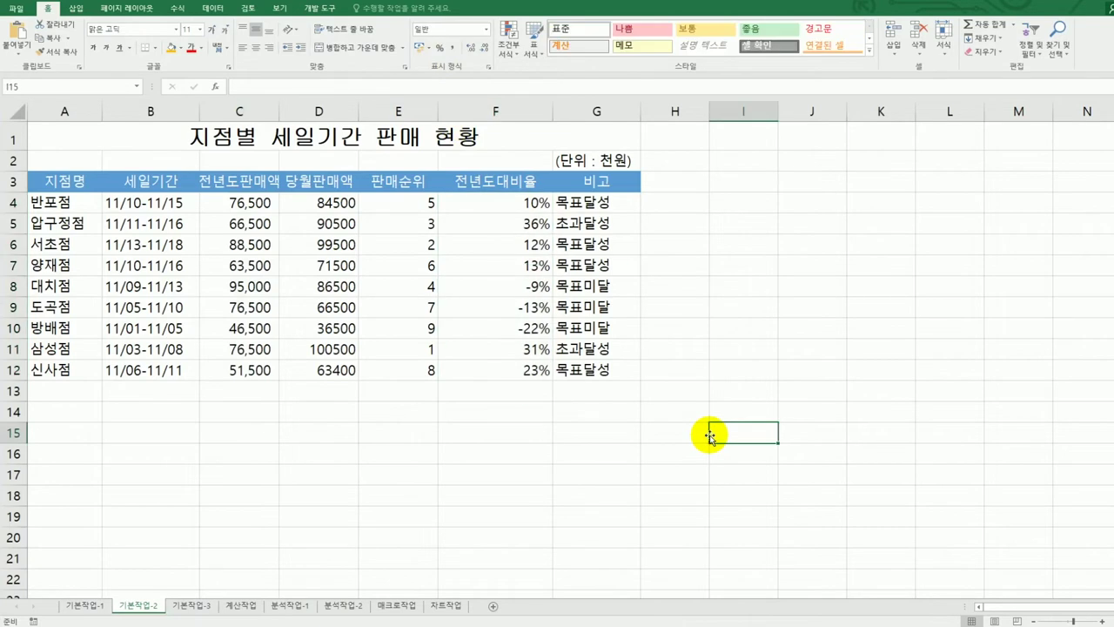
- Apply the custom number format #,##0원 to the current-month sales values in D4:D12
drag(324, 202, 334, 365)
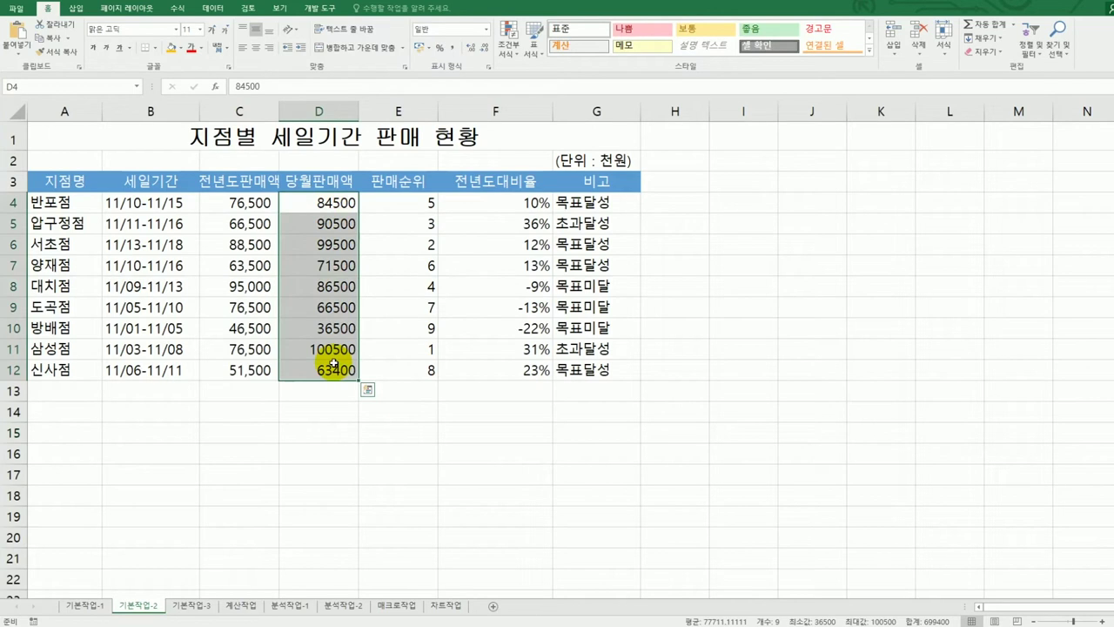
right_click(332, 229)
click(409, 432)
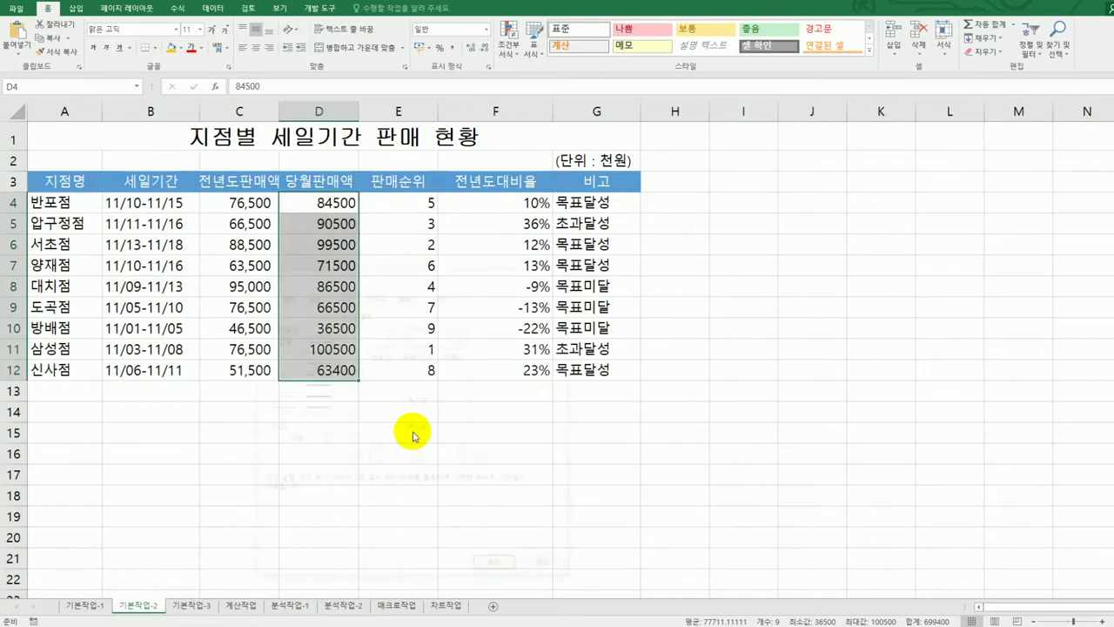
drag(412, 275, 640, 184)
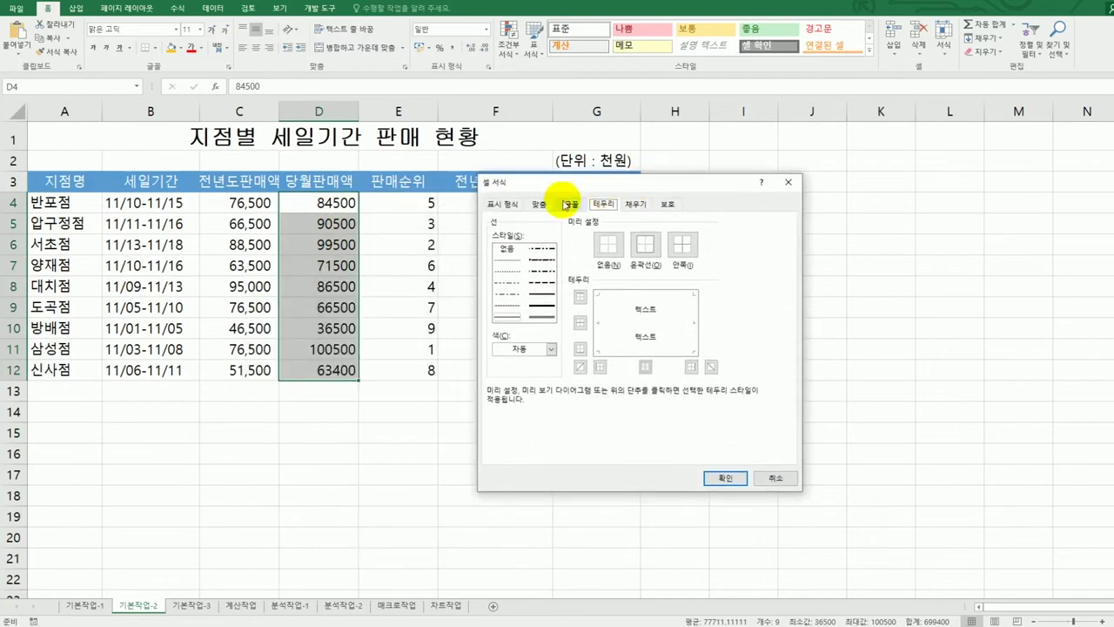
click(510, 207)
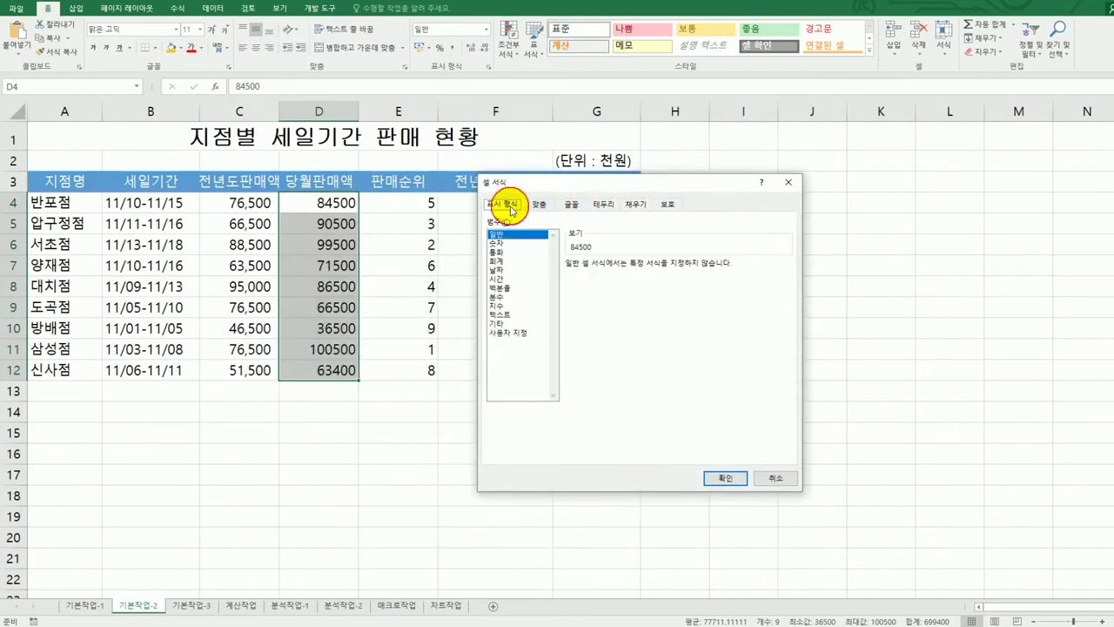
click(527, 333)
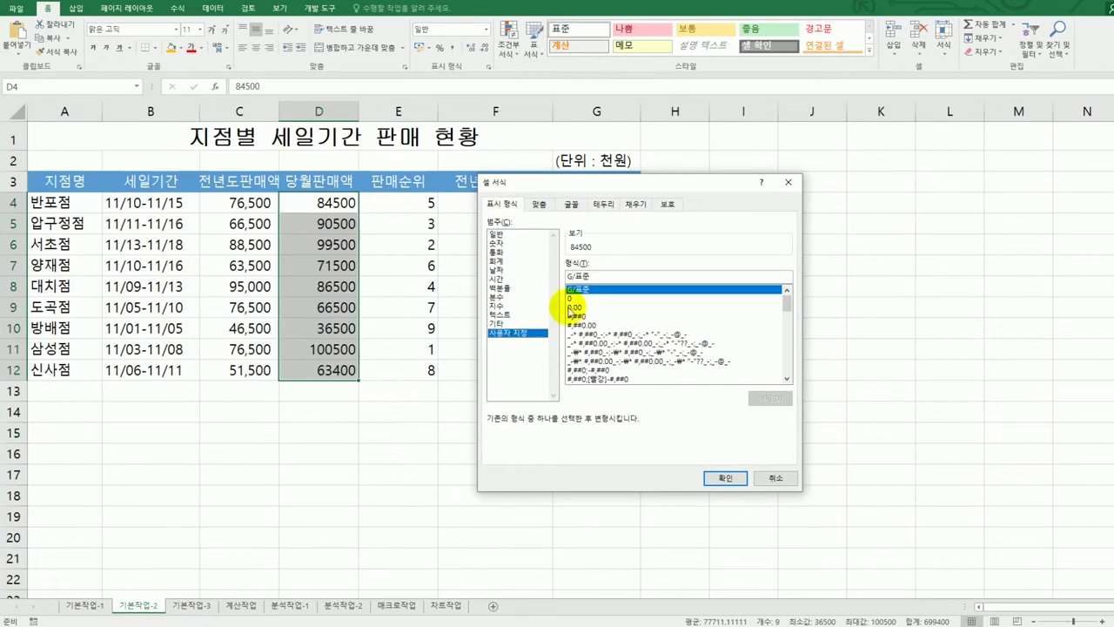
drag(595, 276, 562, 276)
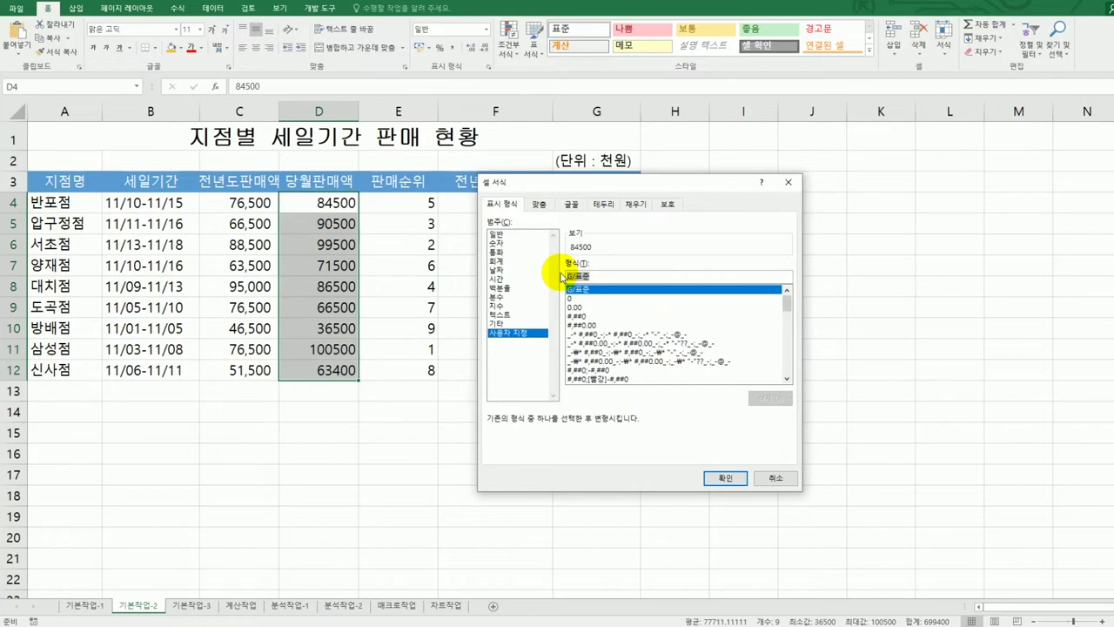
text(#,)
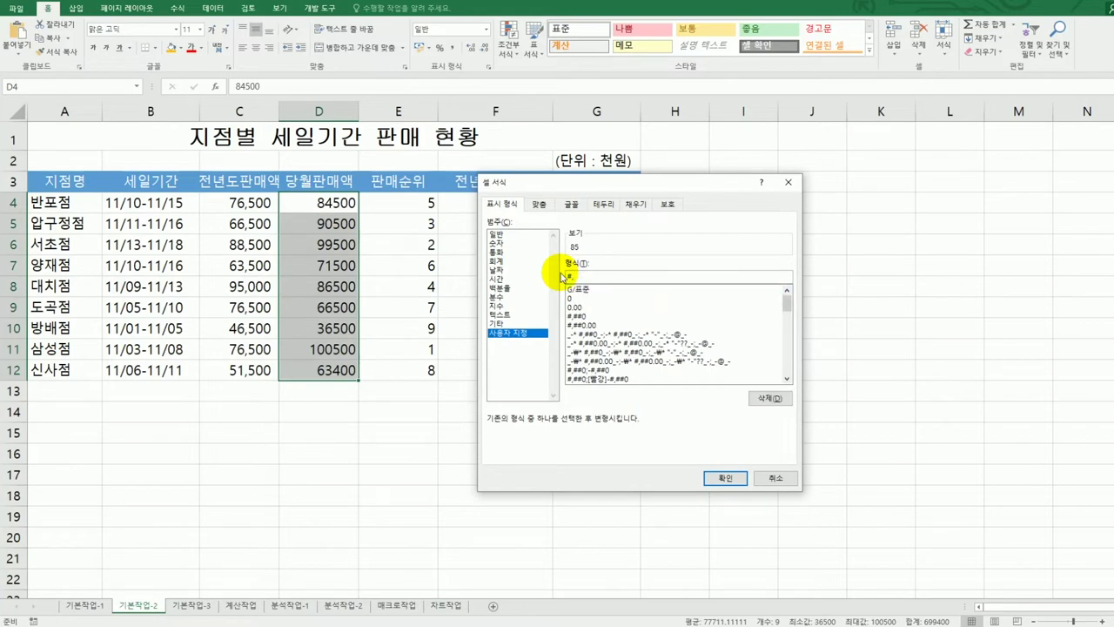
text(###)
key(BackSpace)
text(0)
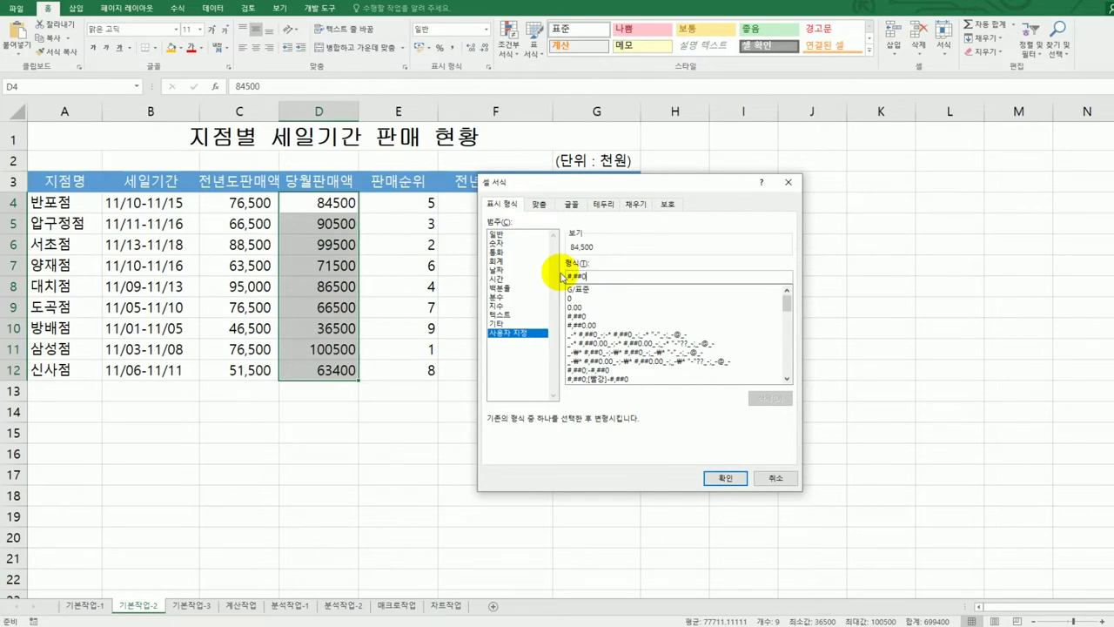
text(원)
click(720, 483)
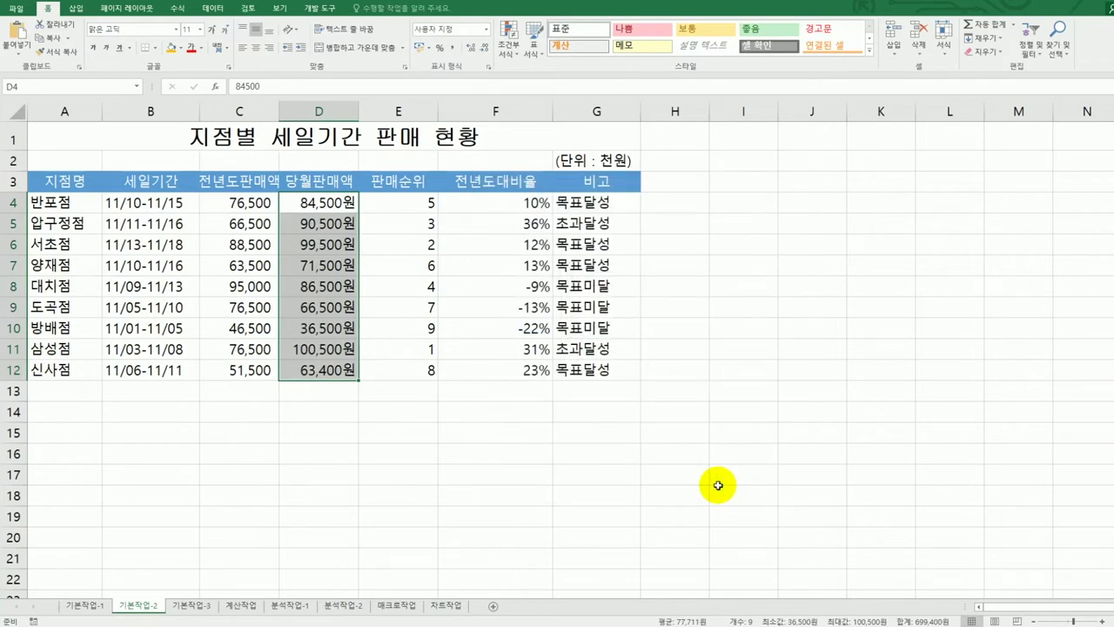
- Insert a memo in cell F5 containing only the text 우수지점 and set it to always display
drag(495, 225, 426, 245)
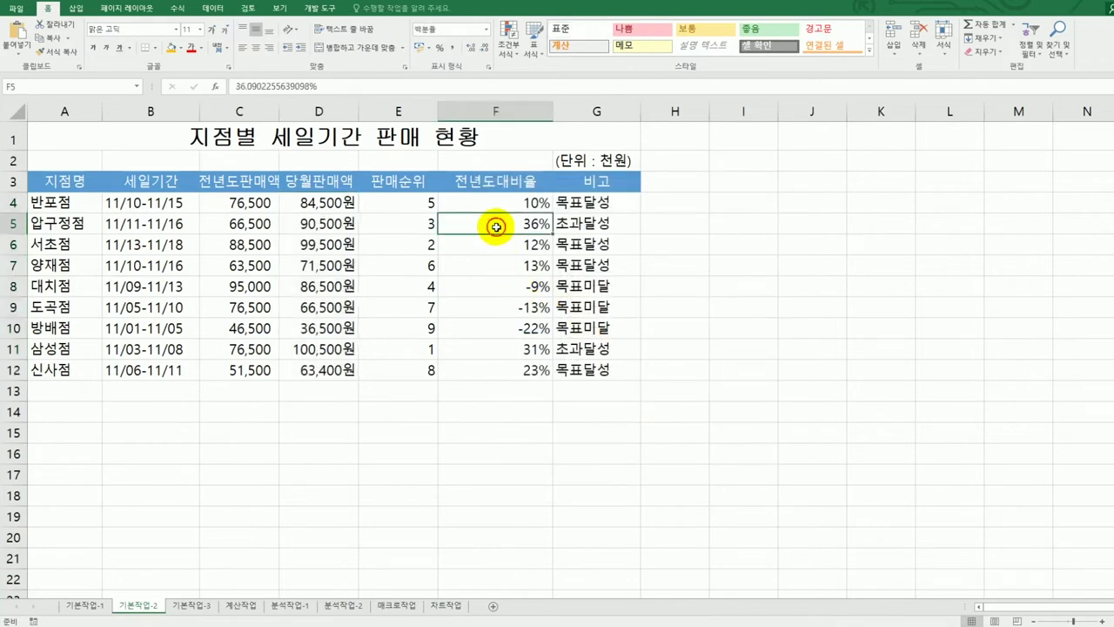
click(496, 226)
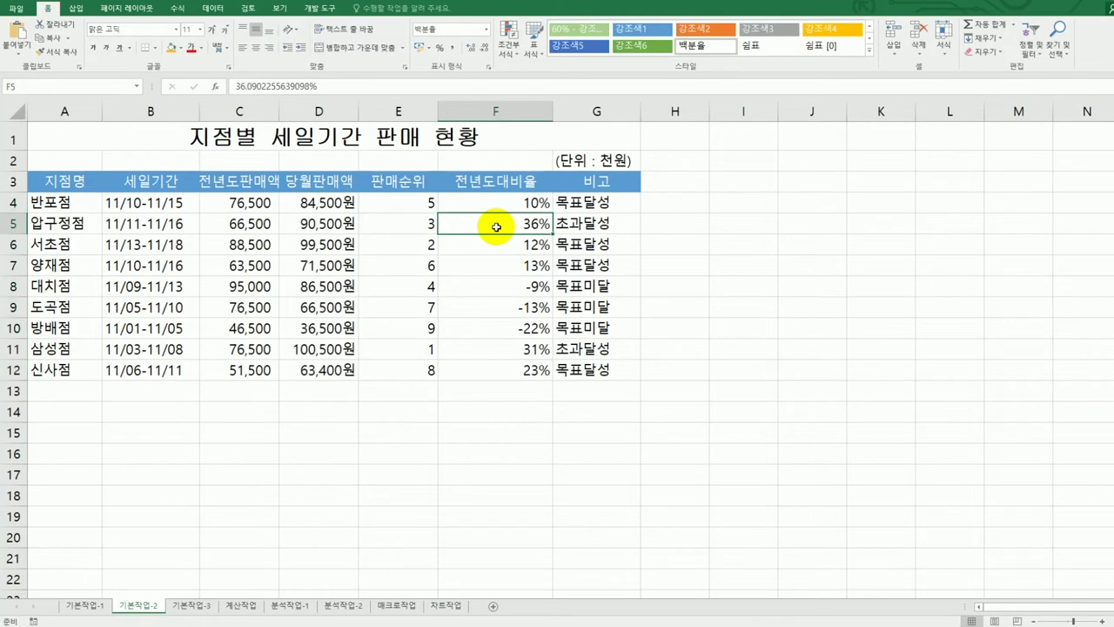
right_click(496, 227)
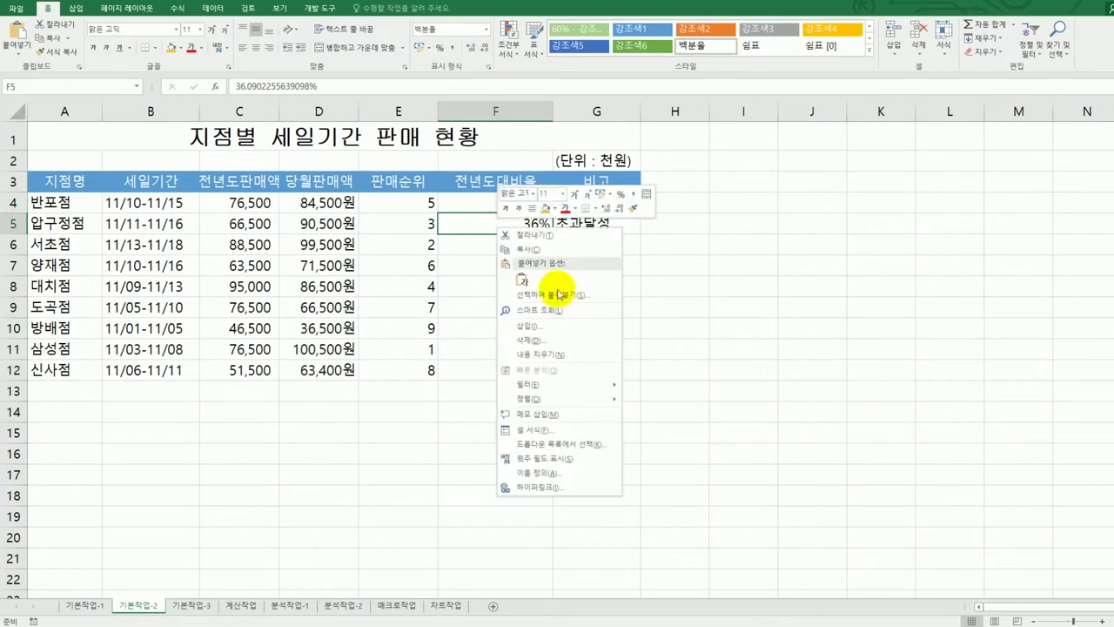
click(588, 418)
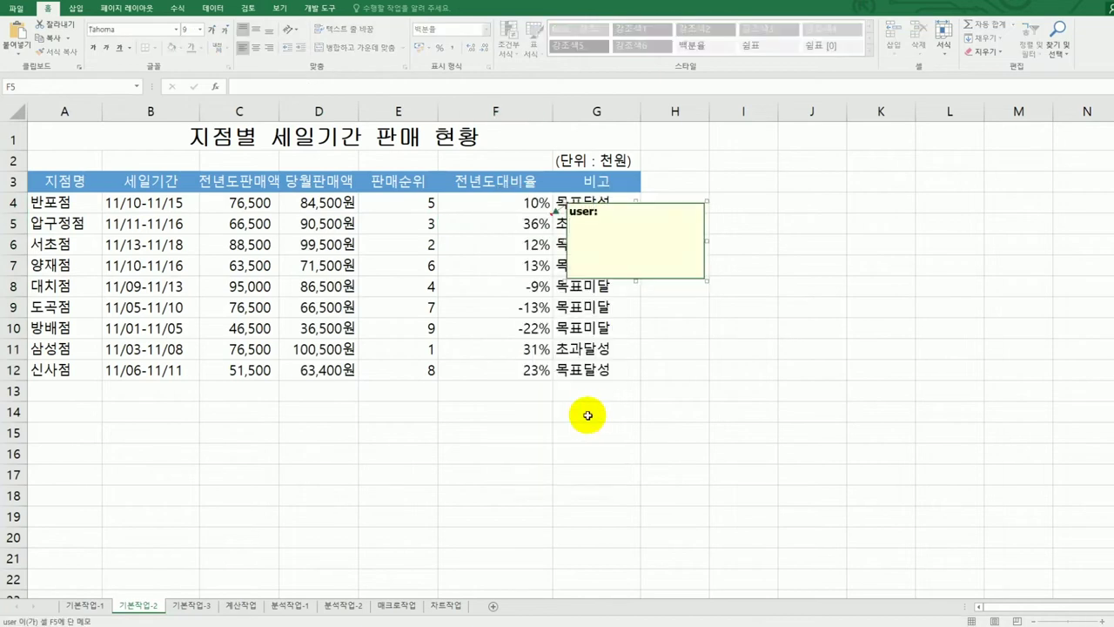
key(ctrl+a)
text(우수지점)
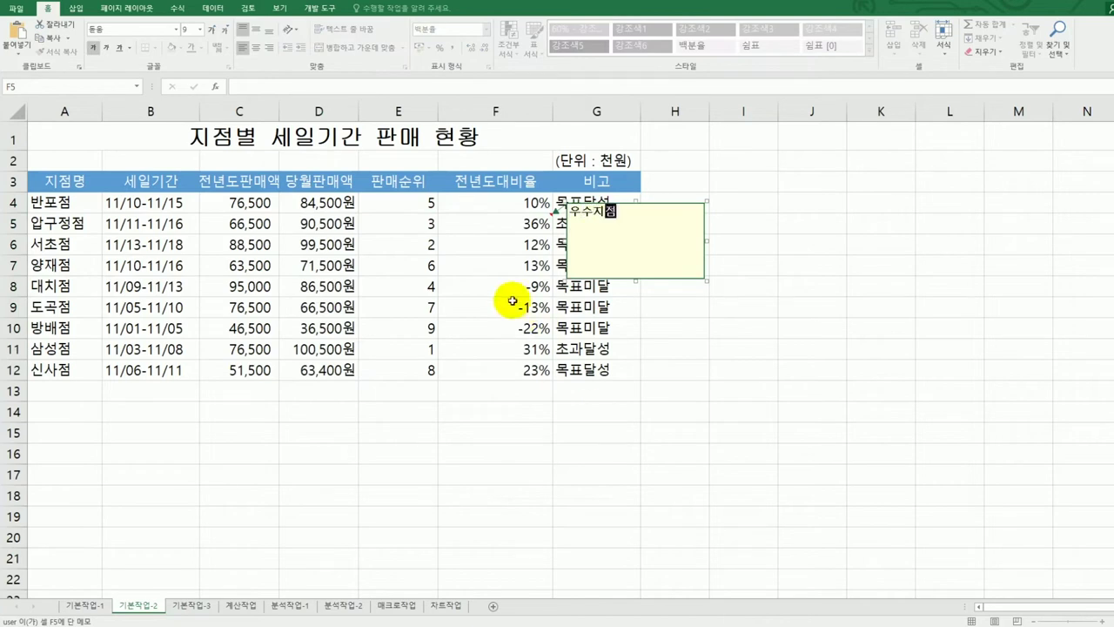
click(506, 225)
right_click(506, 225)
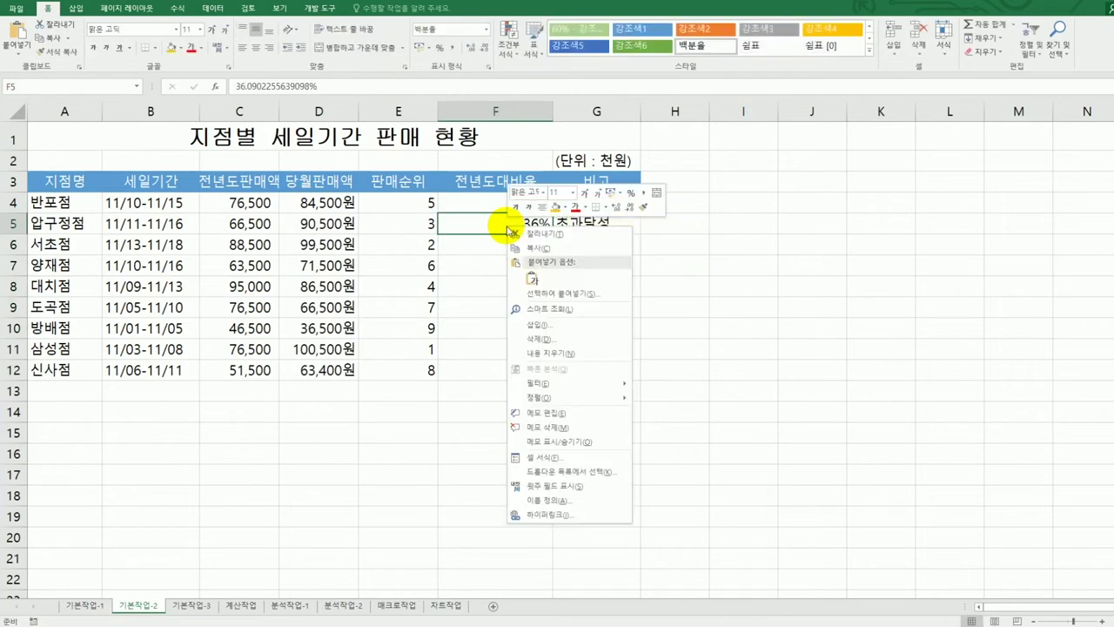
click(595, 443)
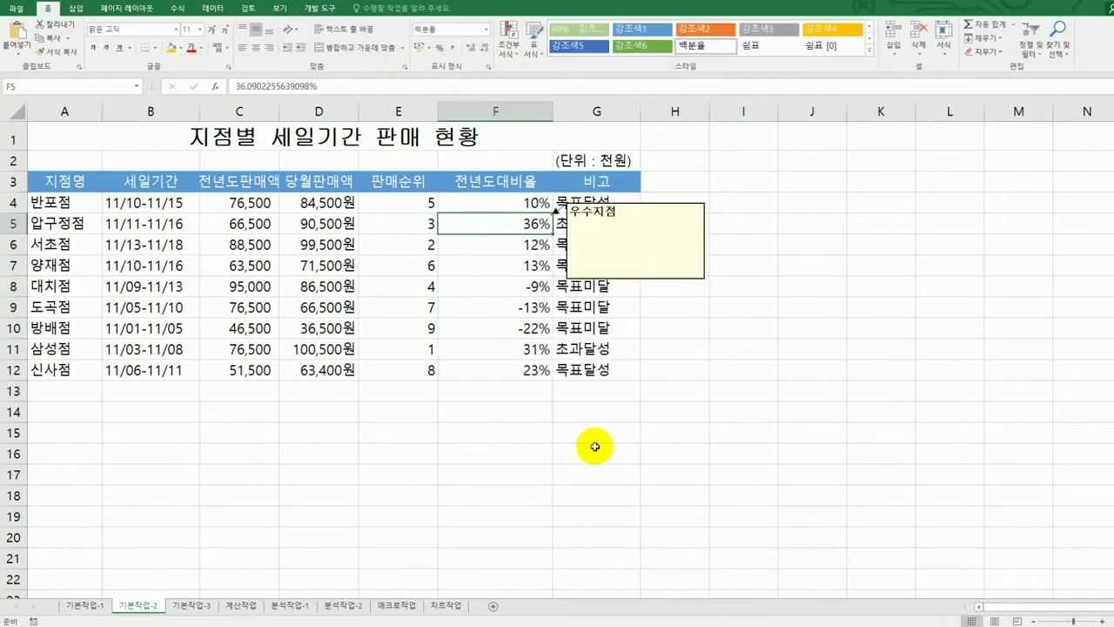
- Turn on automatic size in the alignment settings of the 우수지점 memo on cell F5
click(629, 203)
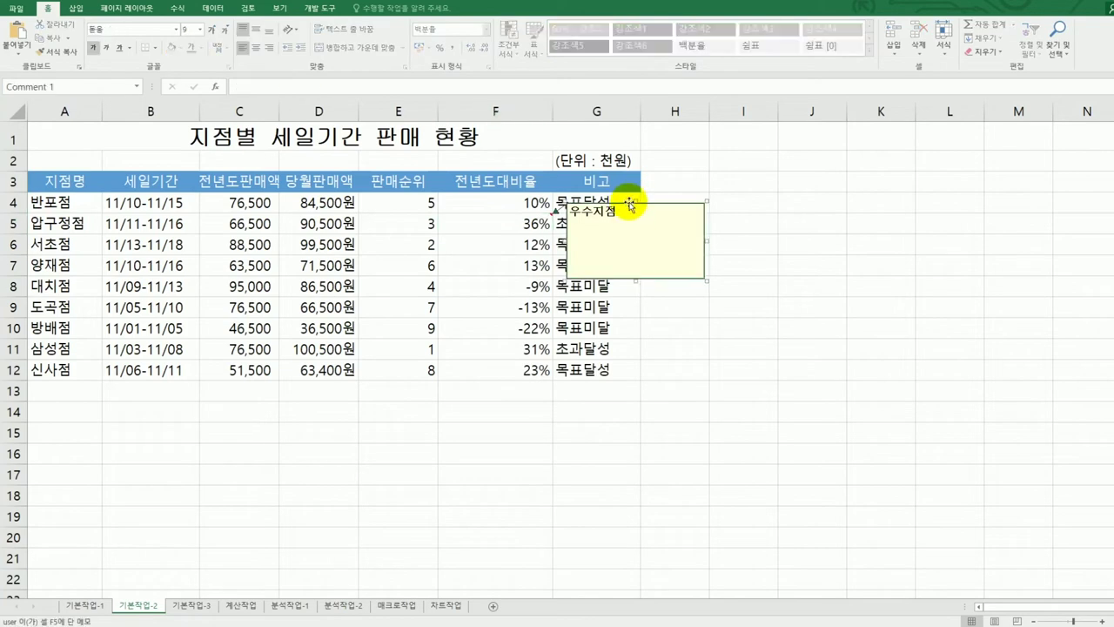
right_click(629, 204)
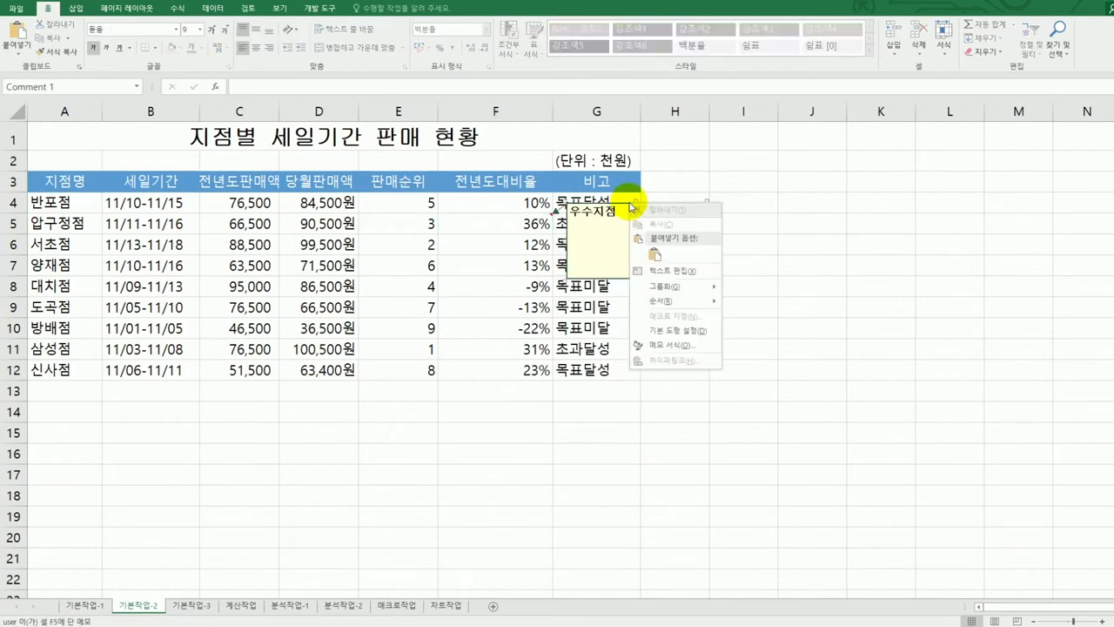
click(662, 346)
click(818, 240)
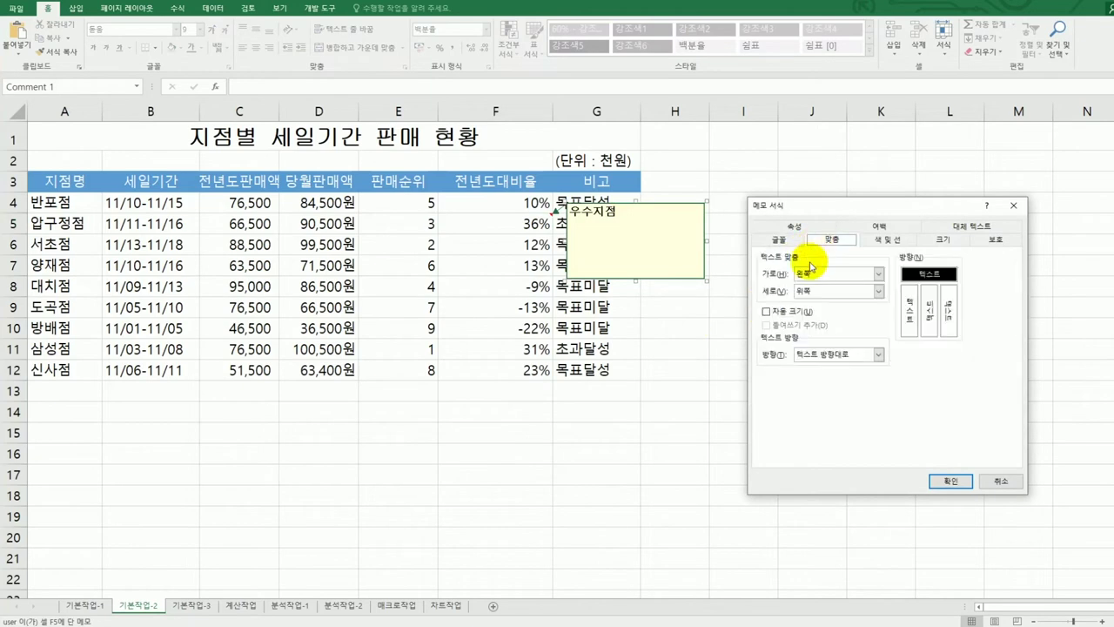
click(800, 312)
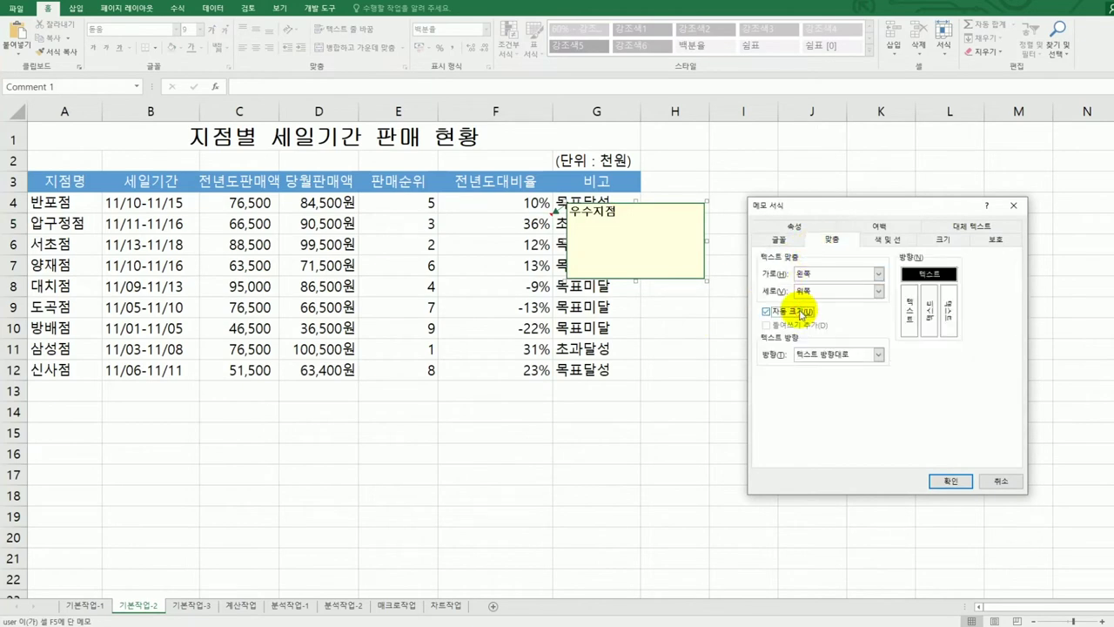
click(935, 480)
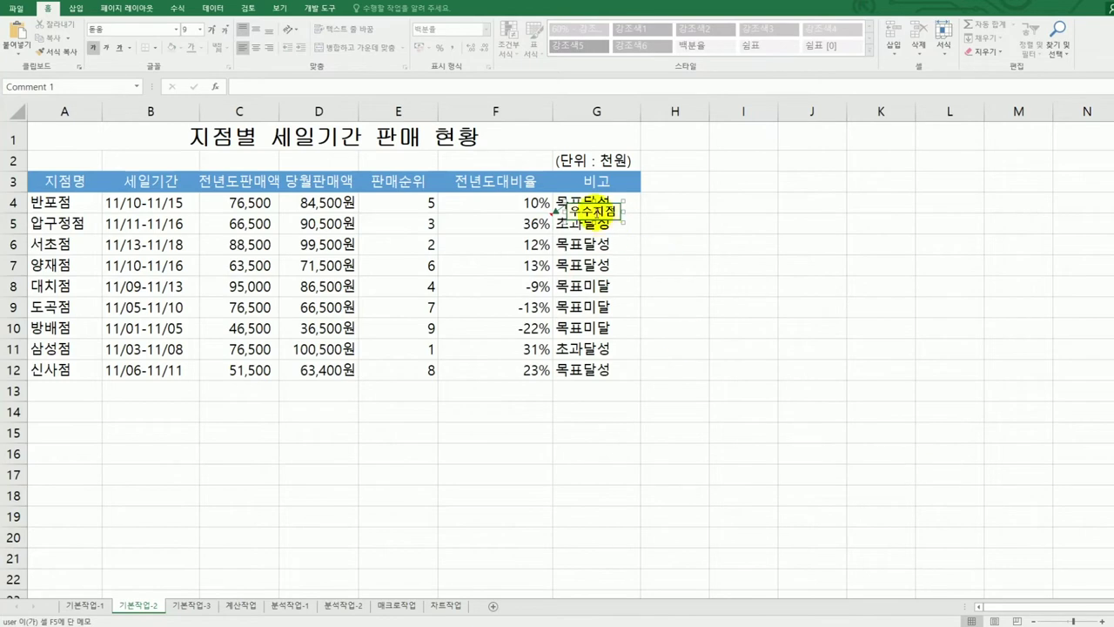
right_click(593, 212)
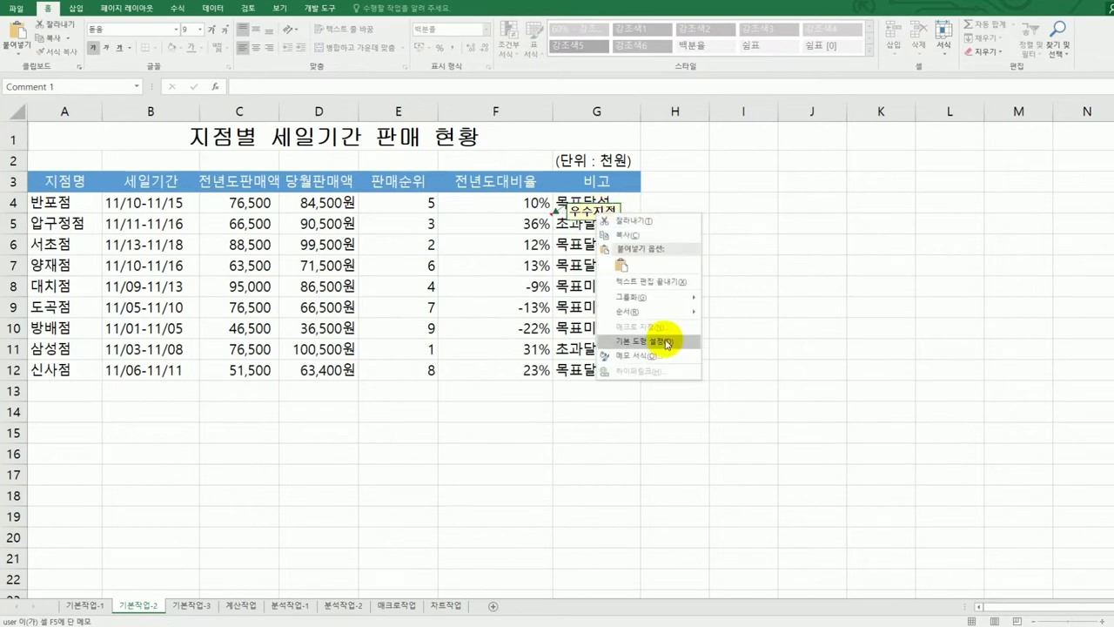
key(Escape)
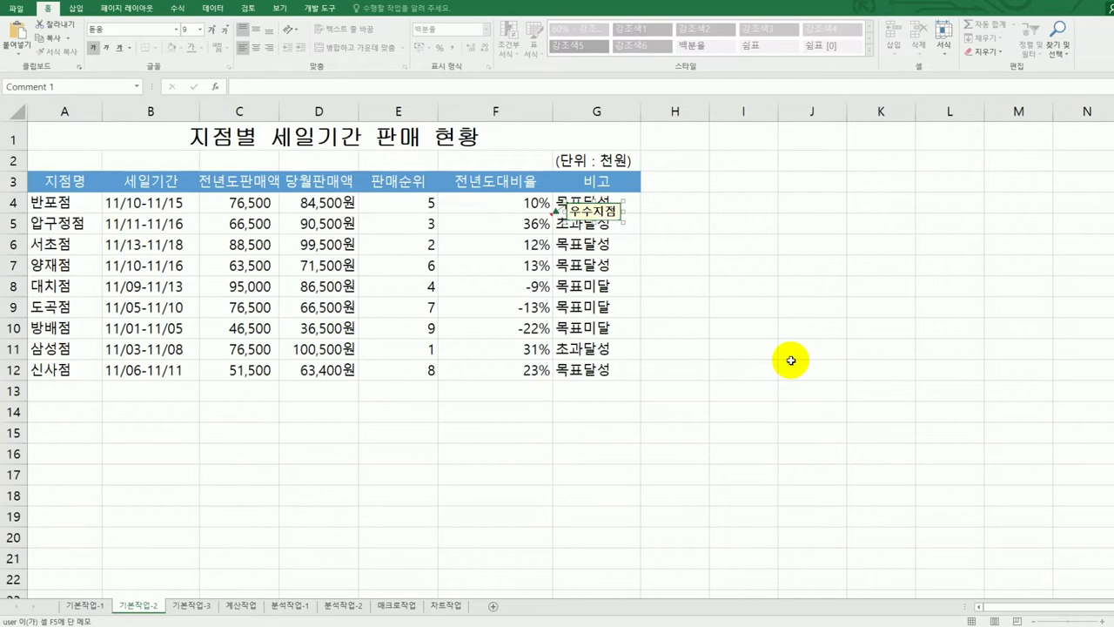
click(790, 361)
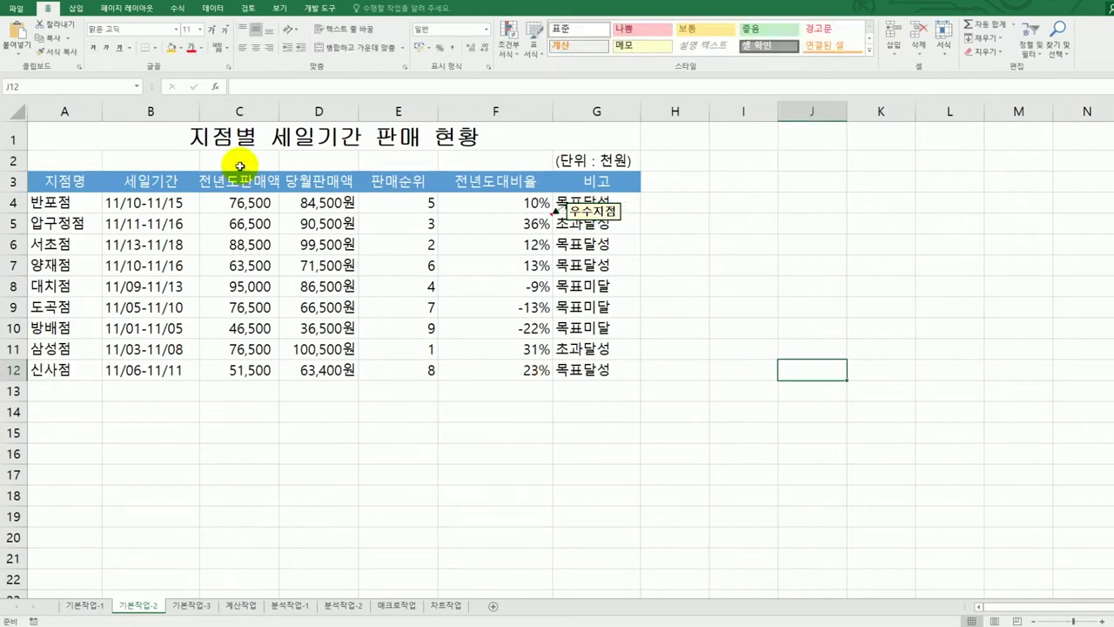
- Apply all borders to the table range A3:G12
drag(55, 180, 588, 362)
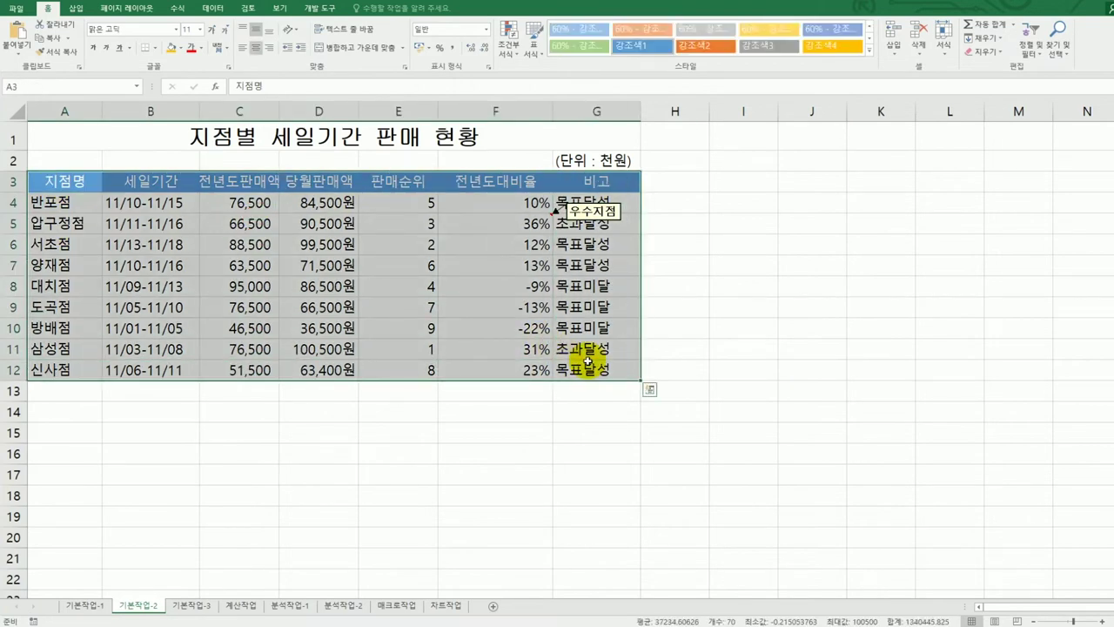
click(155, 48)
click(178, 149)
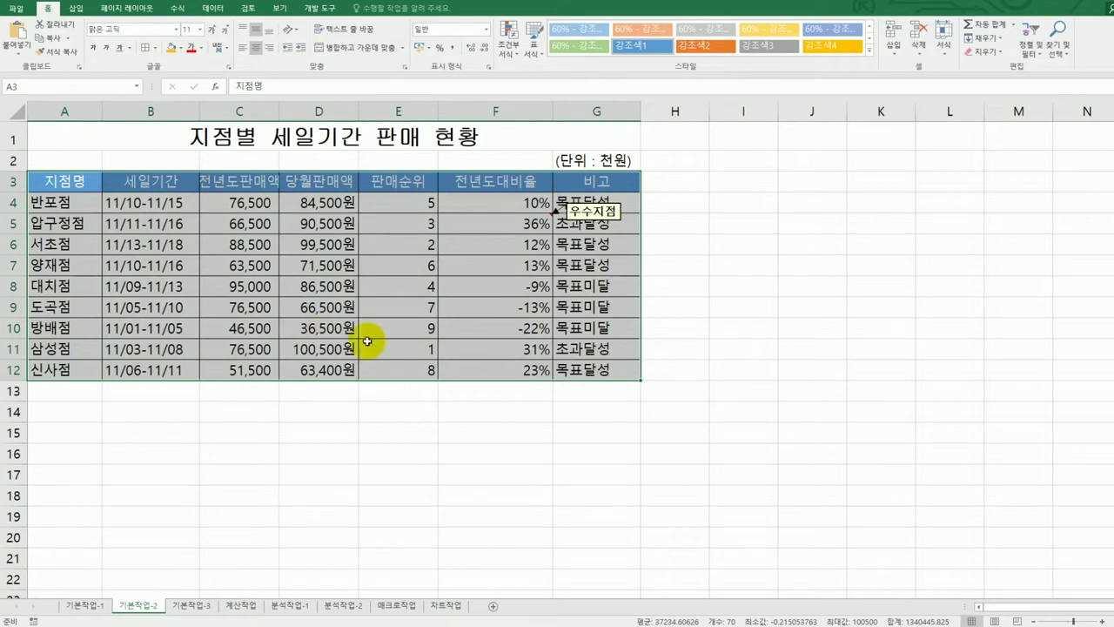
click(580, 370)
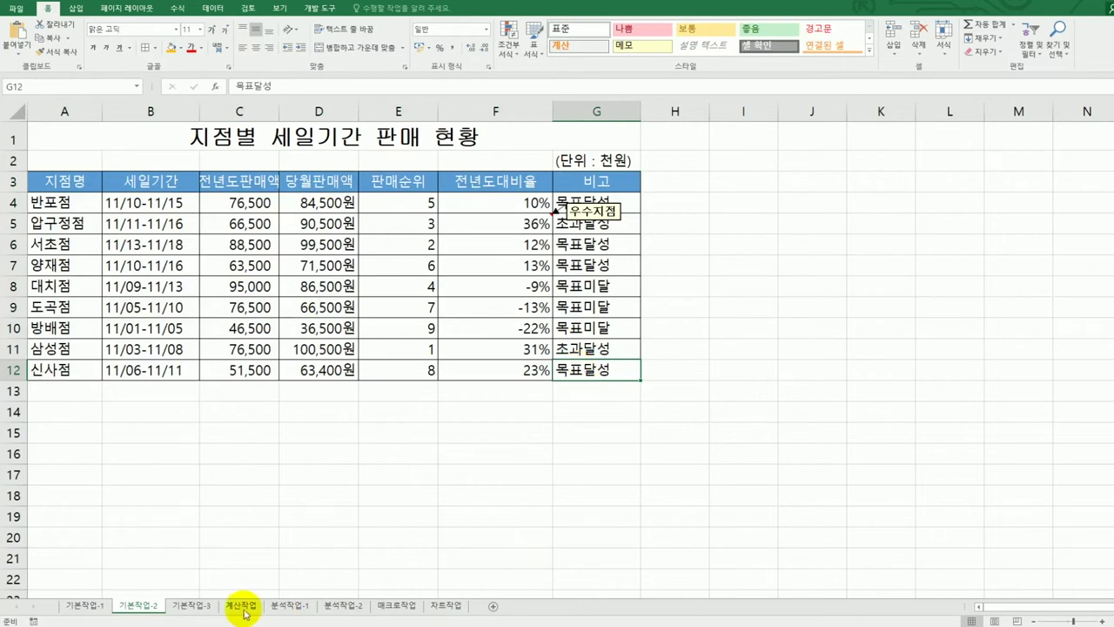
- On the 기본작업-3 sheet, copy the 인사고과 header from D3 to A17 and enter the condition >=20 in A18
click(192, 605)
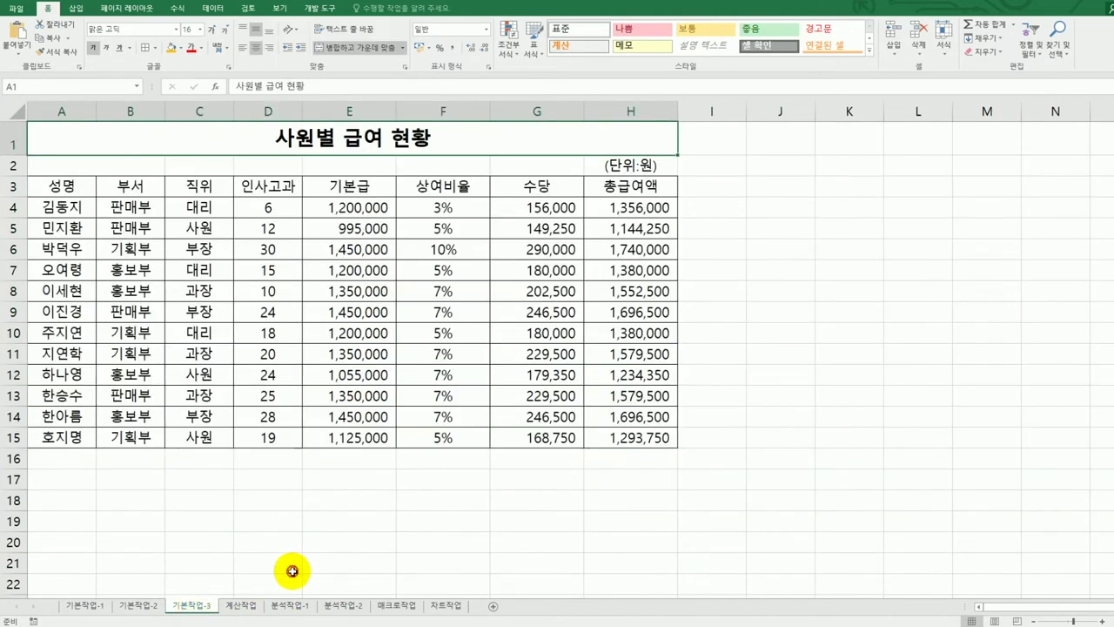
click(292, 571)
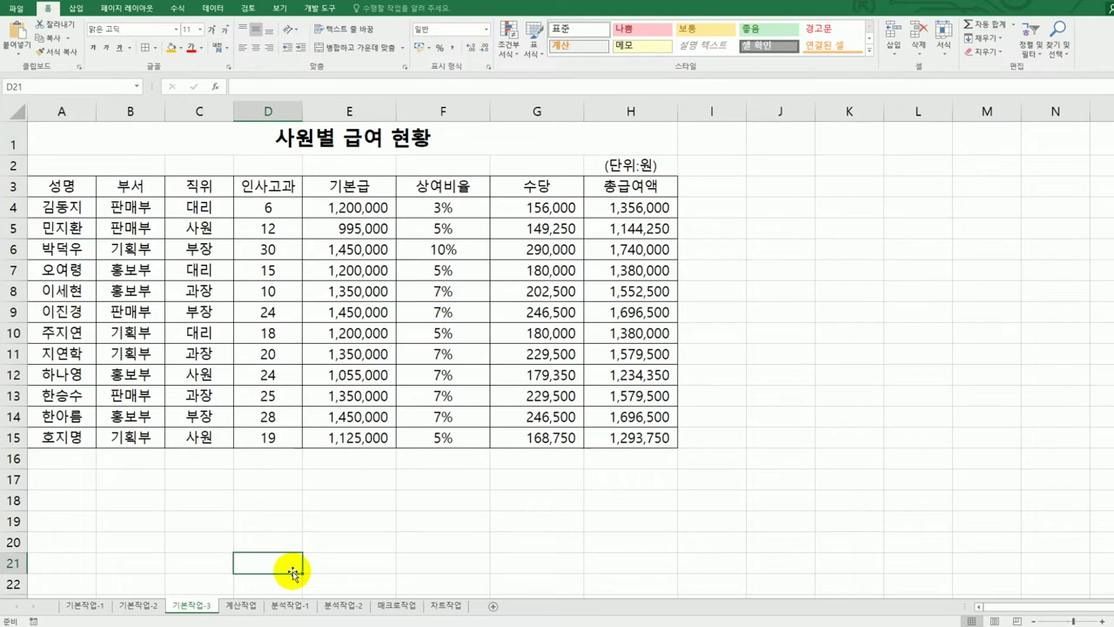
click(279, 188)
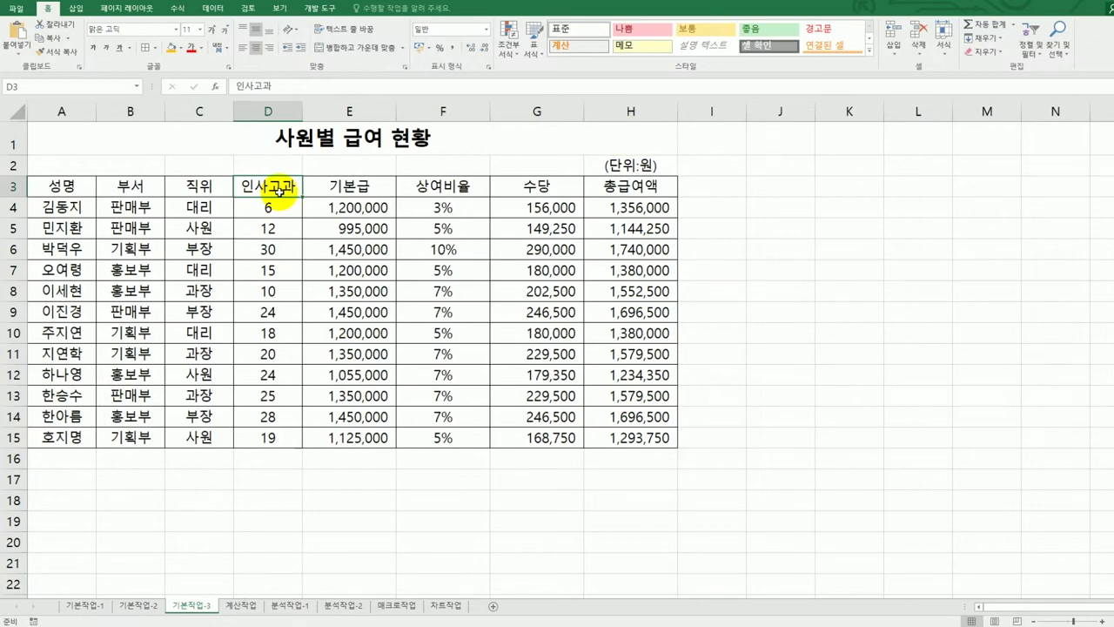
key(ctrl+c)
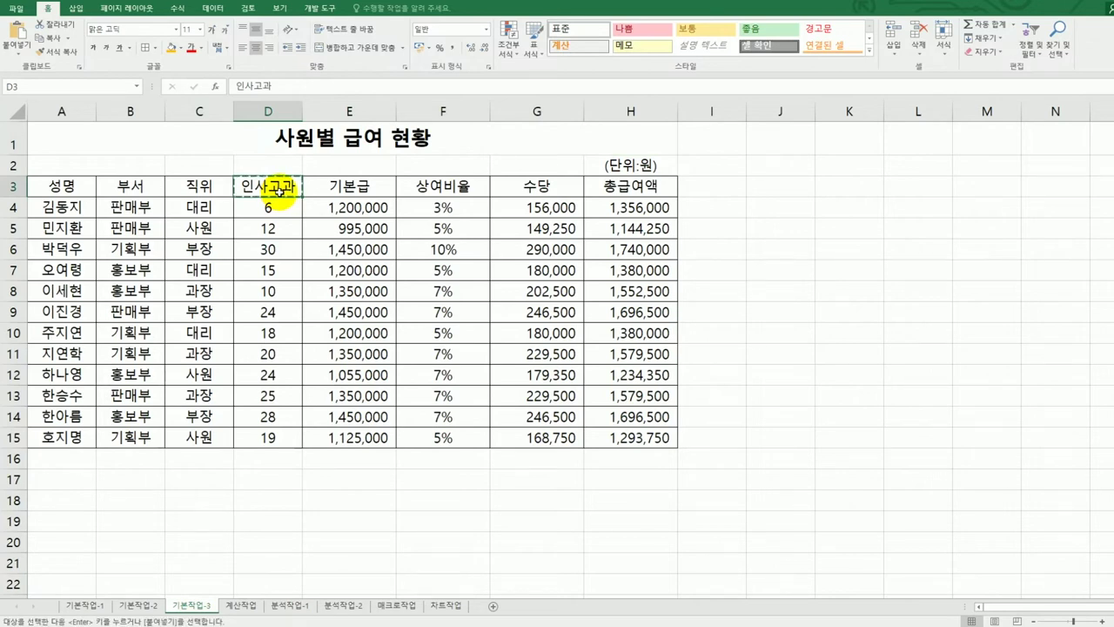
click(80, 484)
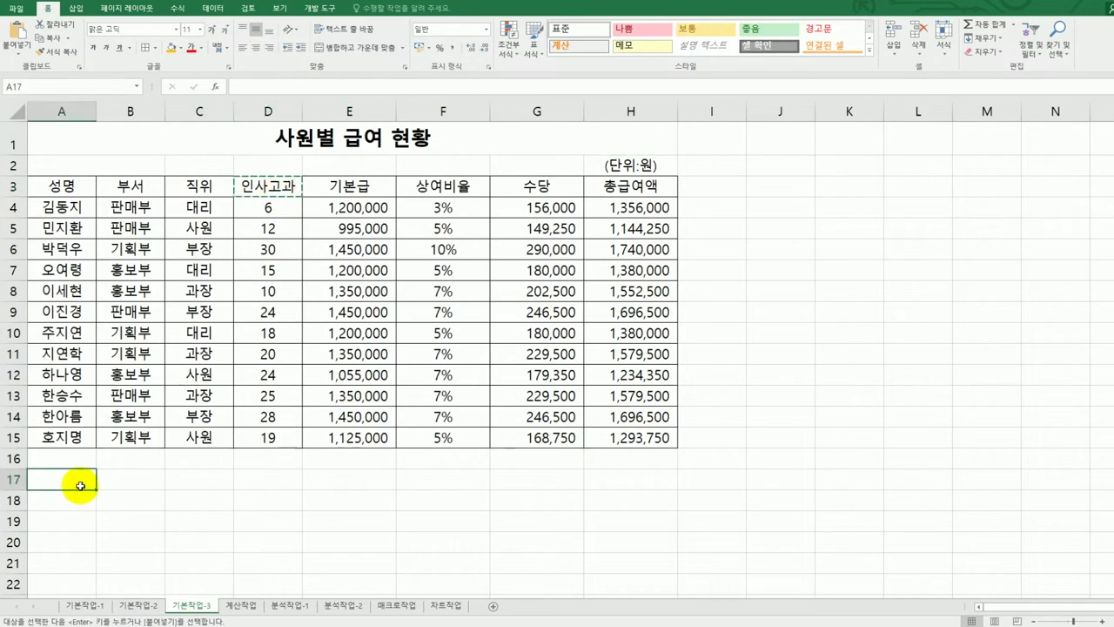
key(ctrl+v)
click(81, 502)
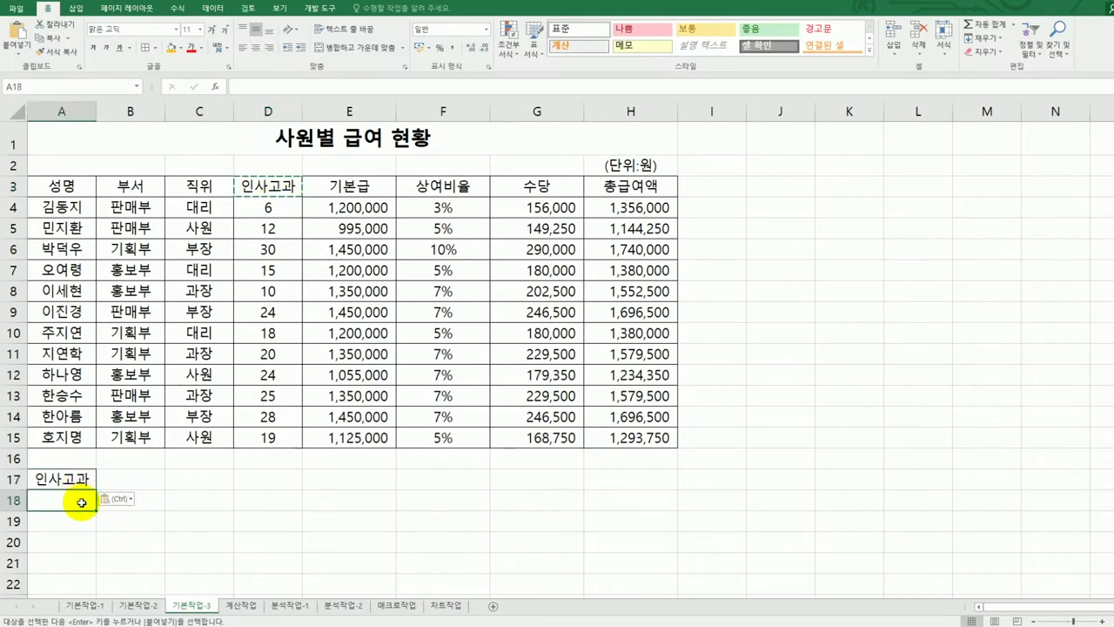
text(>=20)
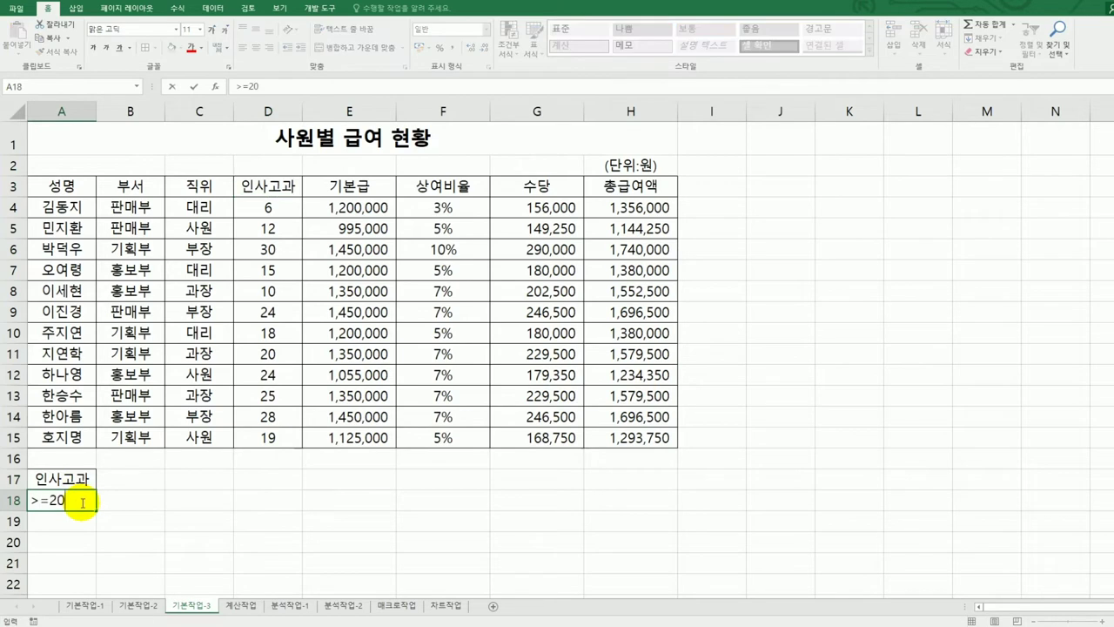
key(Return)
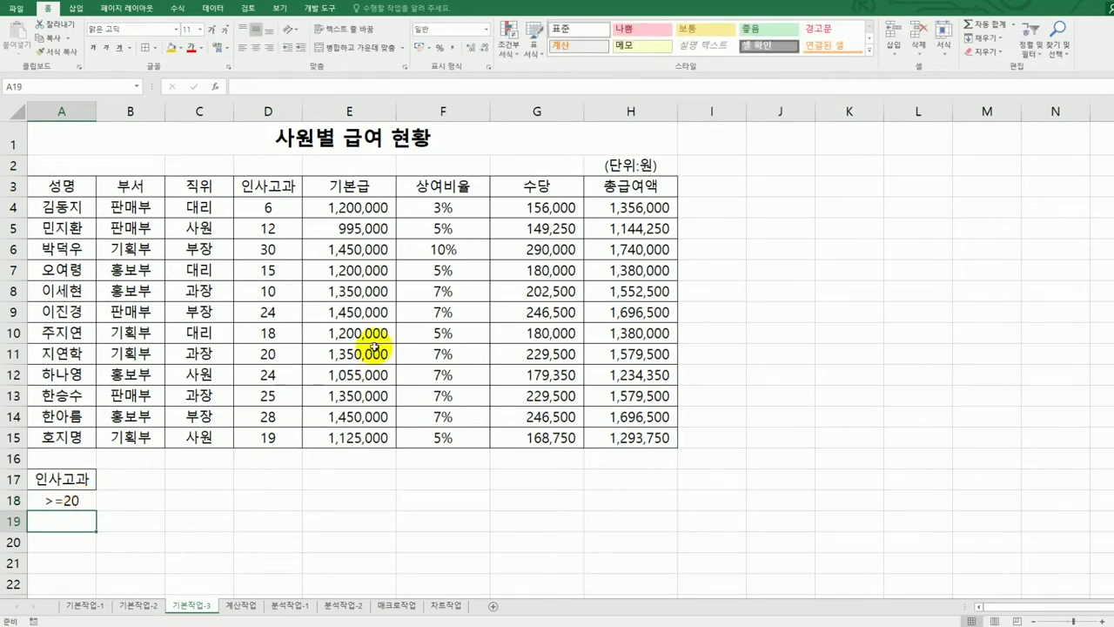
- Copy the 상여비율 header from F3 to B17 and enter the condition >=7% in B18
click(442, 190)
key(ctrl+c)
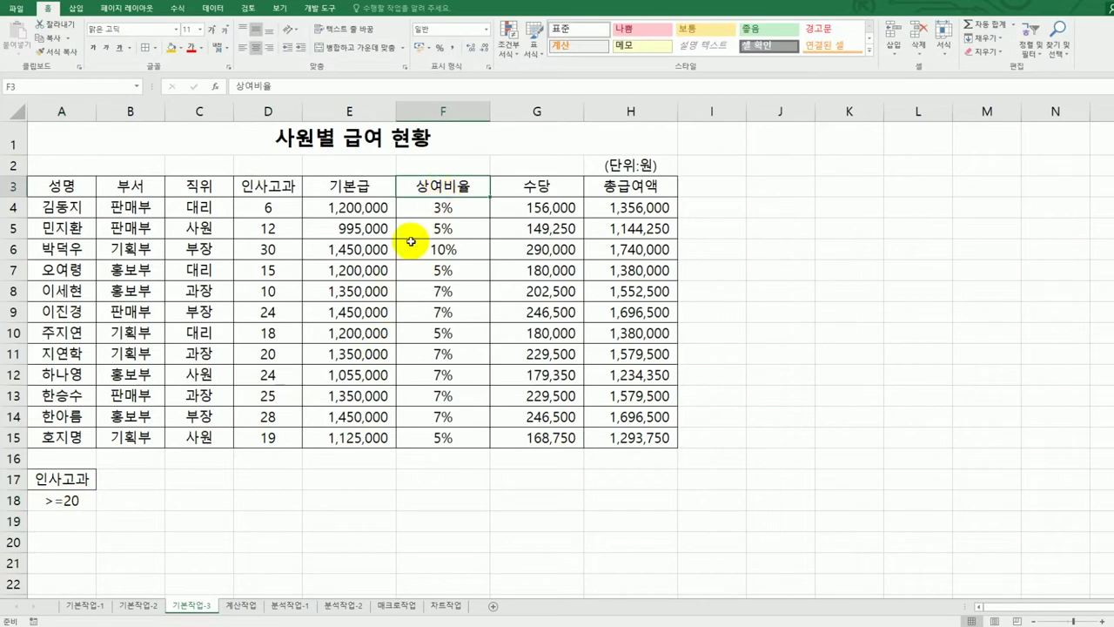
click(140, 488)
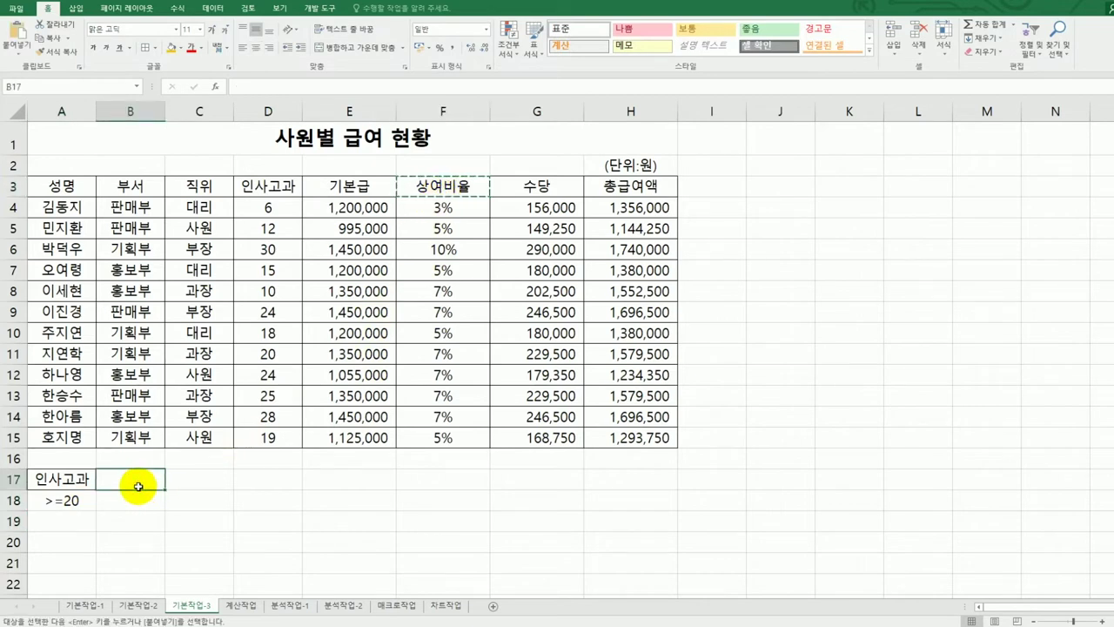
key(ctrl+v)
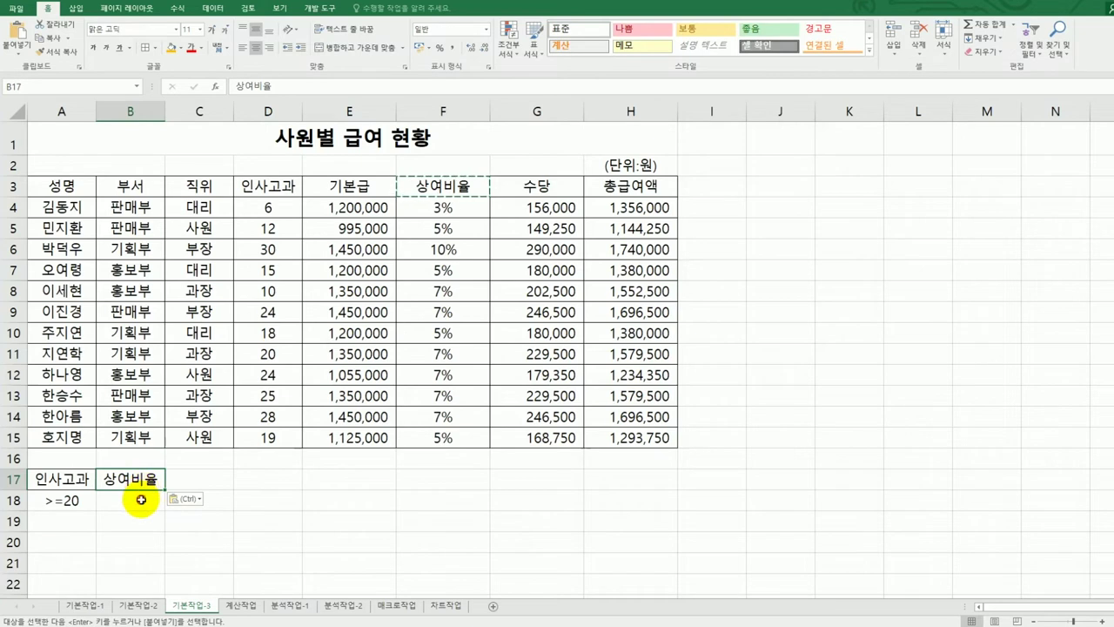
click(141, 499)
text(>=7%)
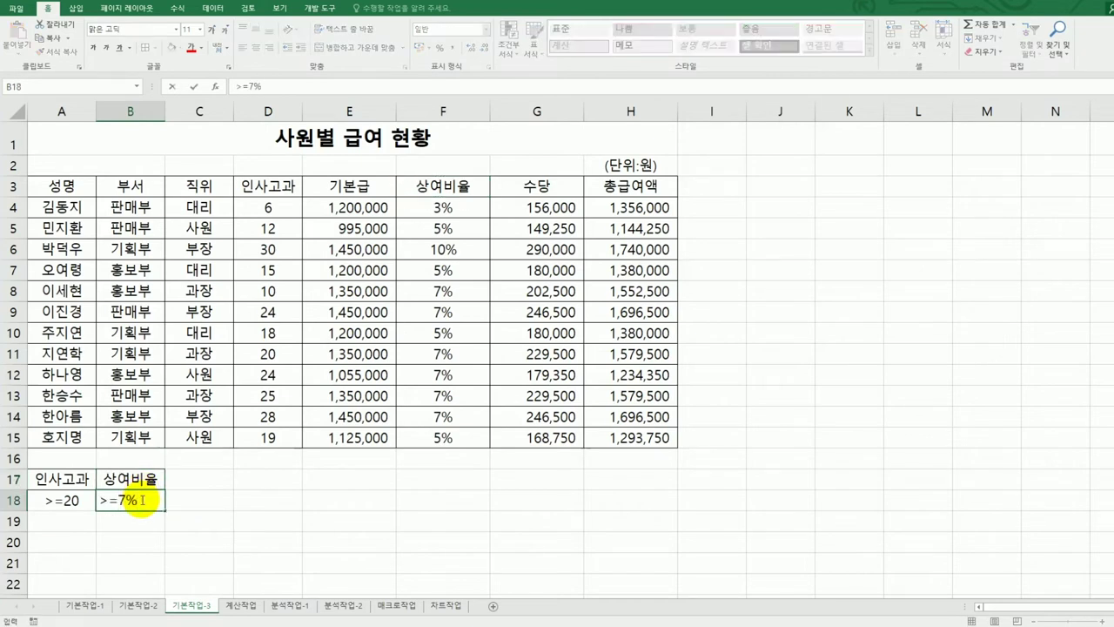
key(Return)
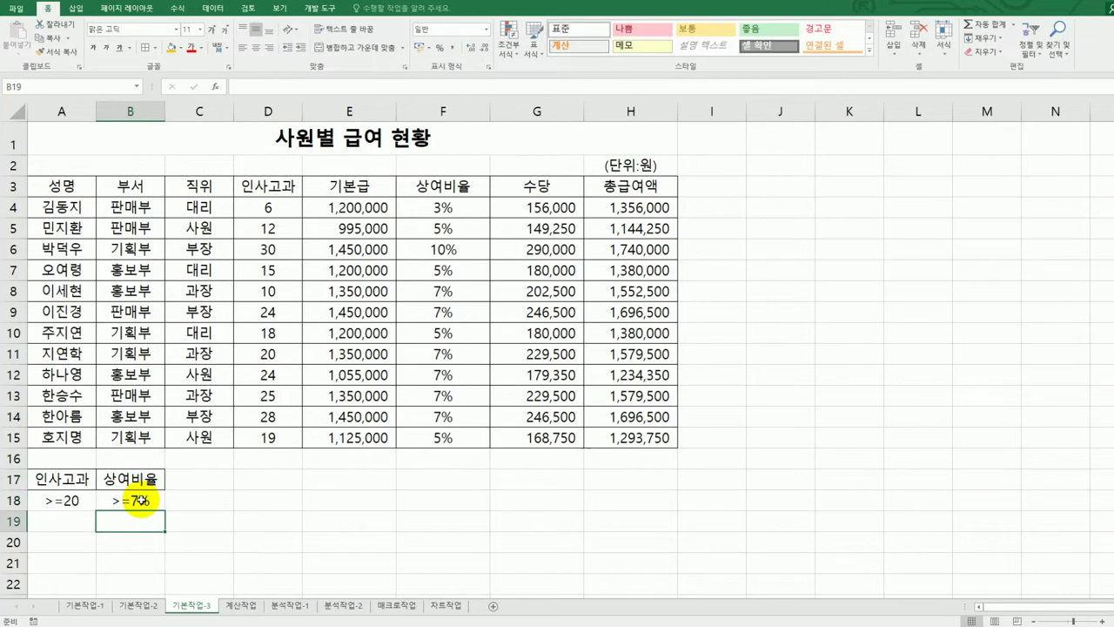
click(276, 251)
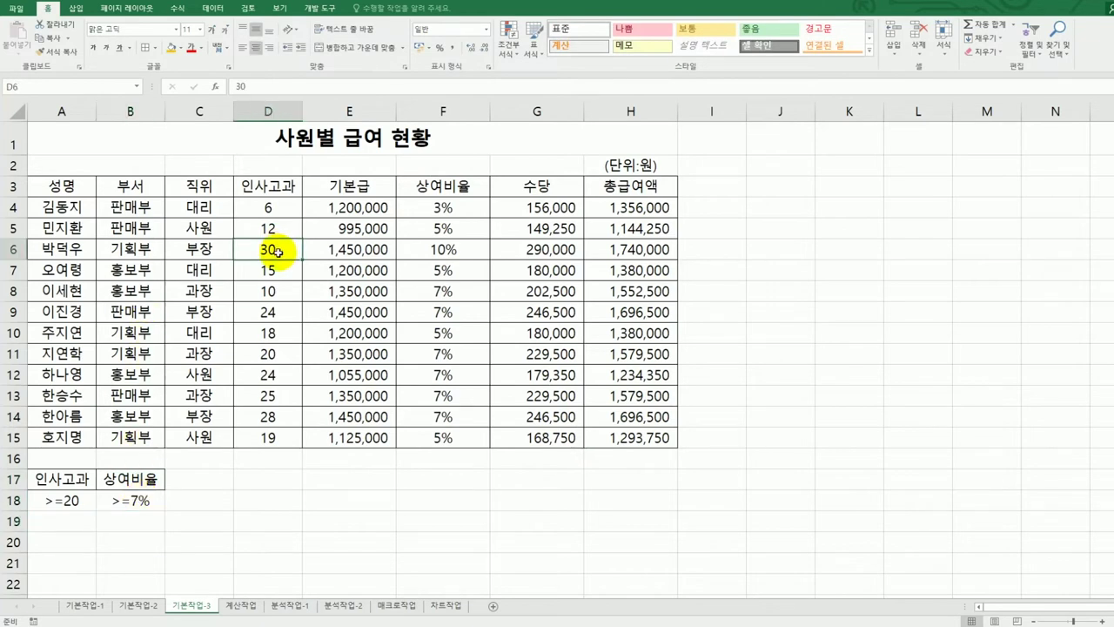
click(218, 9)
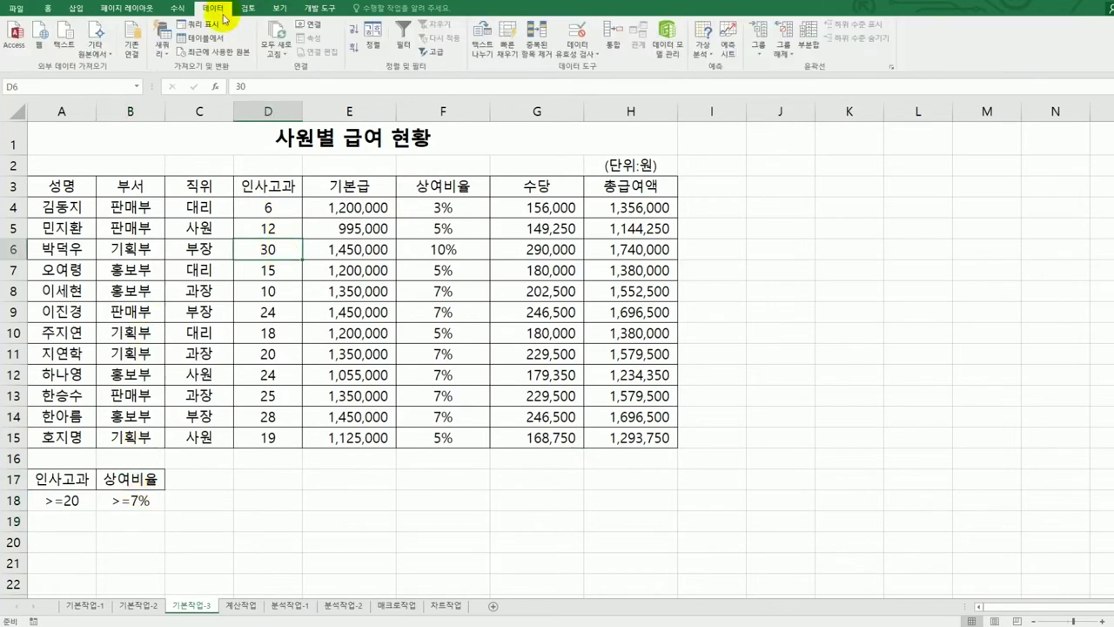
click(433, 56)
drag(588, 573, 516, 355)
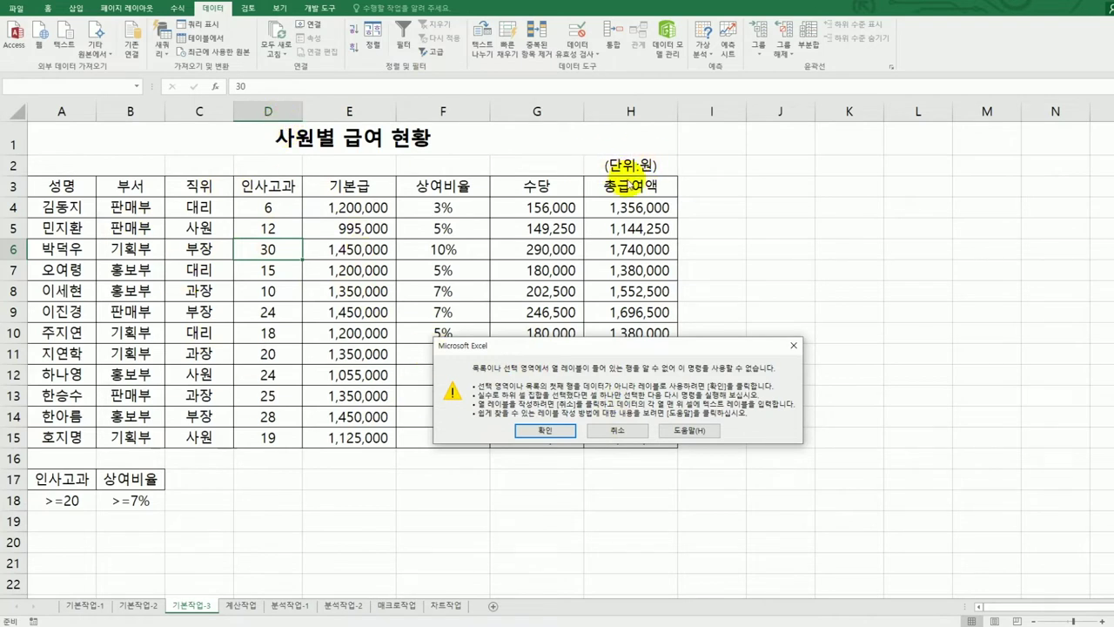
click(616, 431)
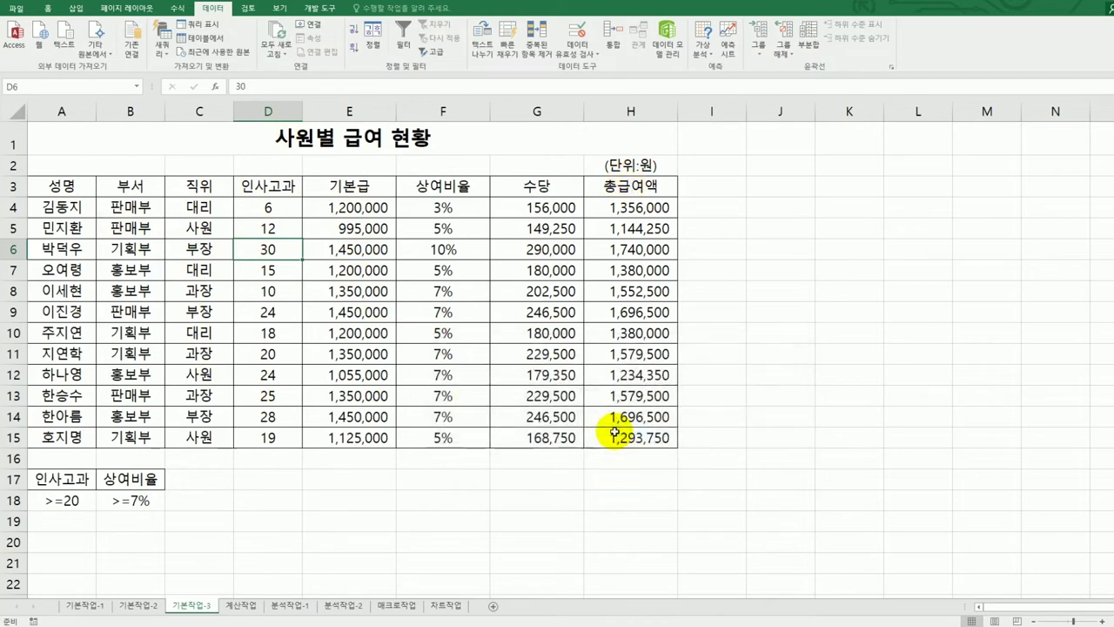
- Run an advanced filter on A3:H15 with criteria range A17:B18, copying the results to another location starting at A20
drag(70, 187, 633, 437)
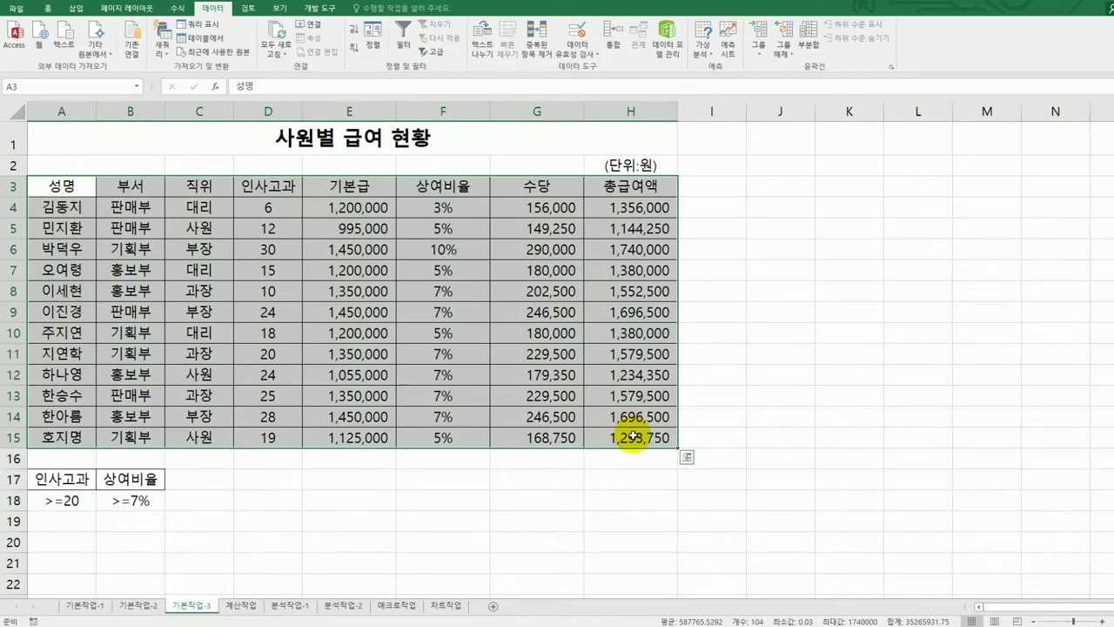
click(433, 57)
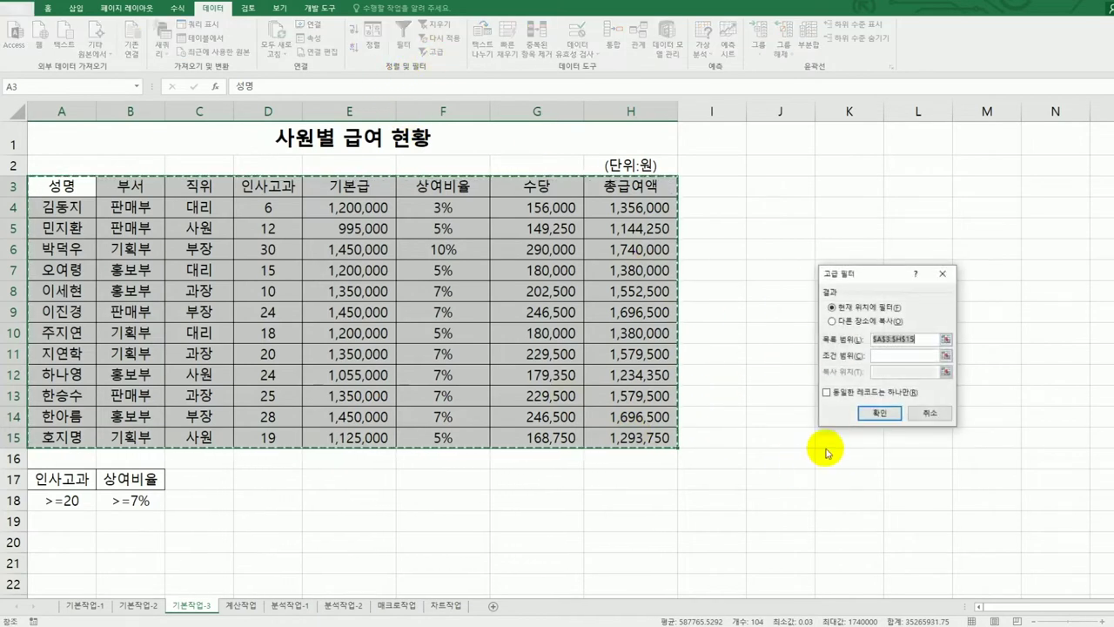
click(879, 355)
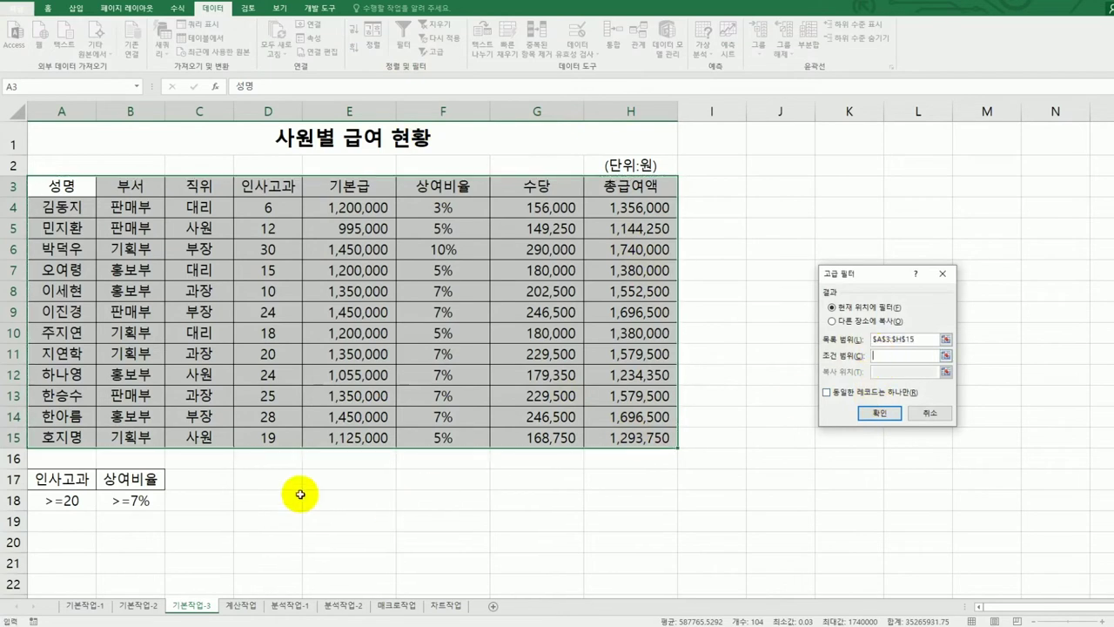
drag(74, 478, 129, 498)
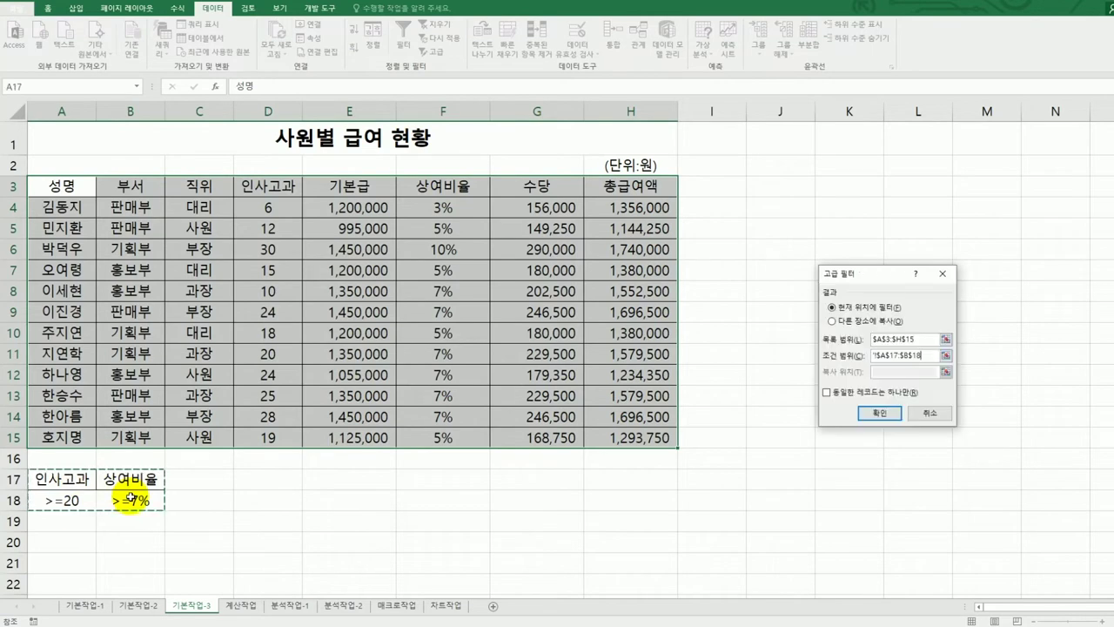
click(834, 322)
click(886, 373)
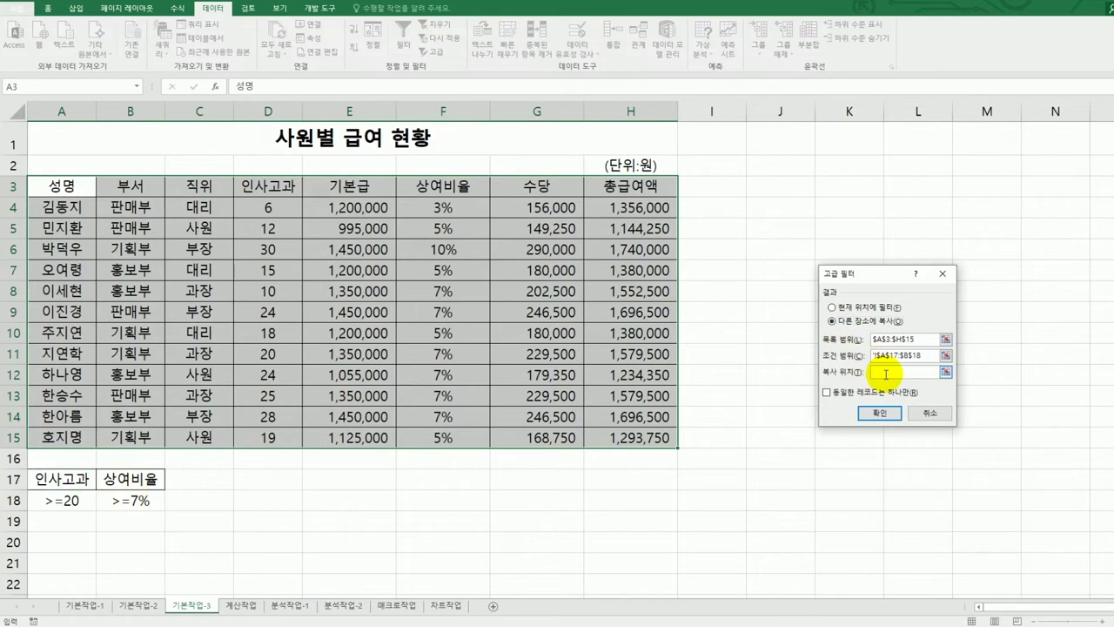
click(49, 547)
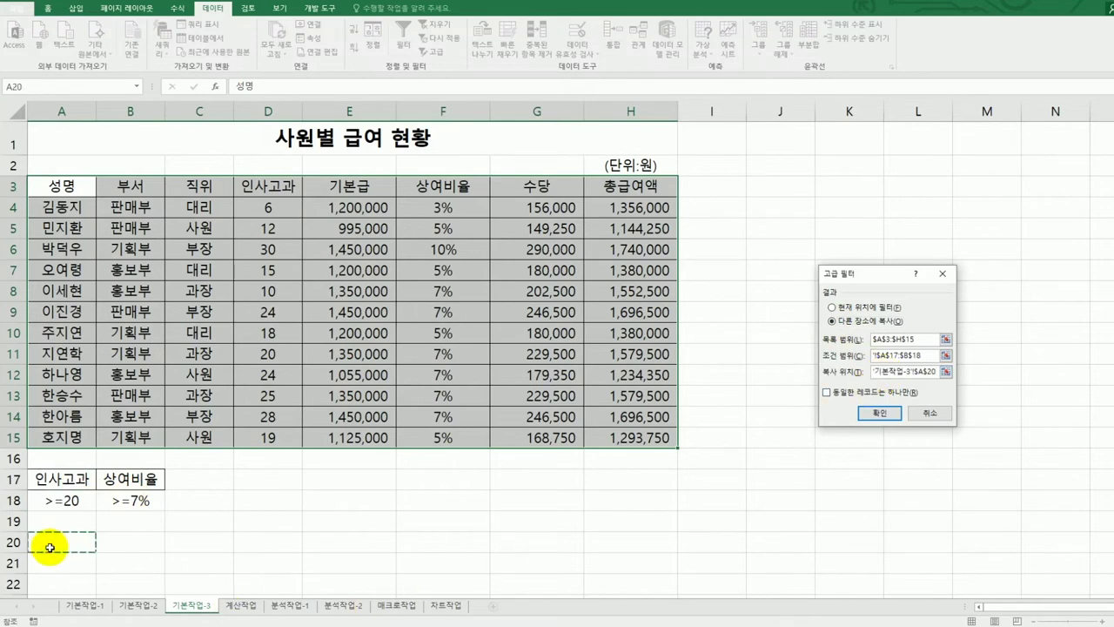
click(872, 414)
scroll(832, 424, down, 2)
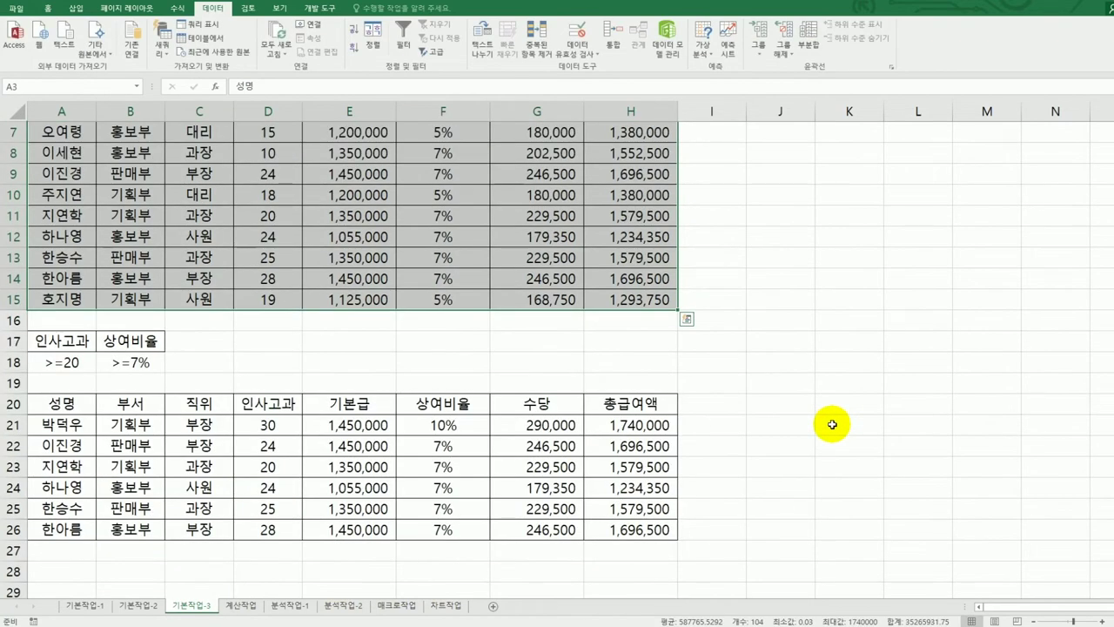
- Check the 인사고과 values in D21:D26 and the 상여비율 values in F21:F26 of the extracted records against the filter conditions
drag(272, 425, 275, 530)
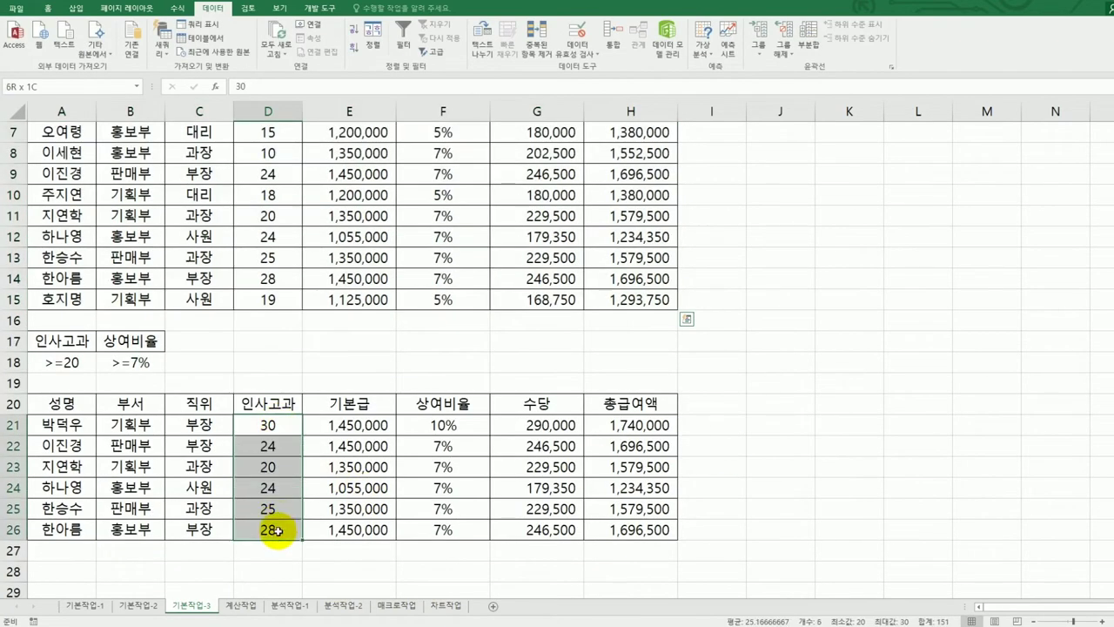
drag(472, 425, 463, 526)
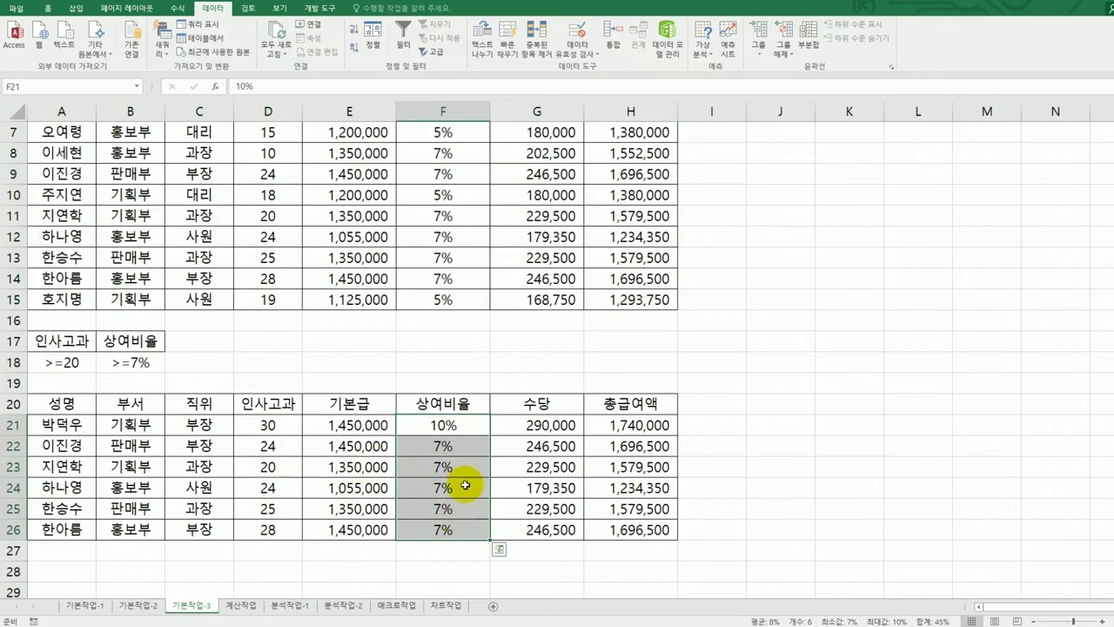
click(758, 453)
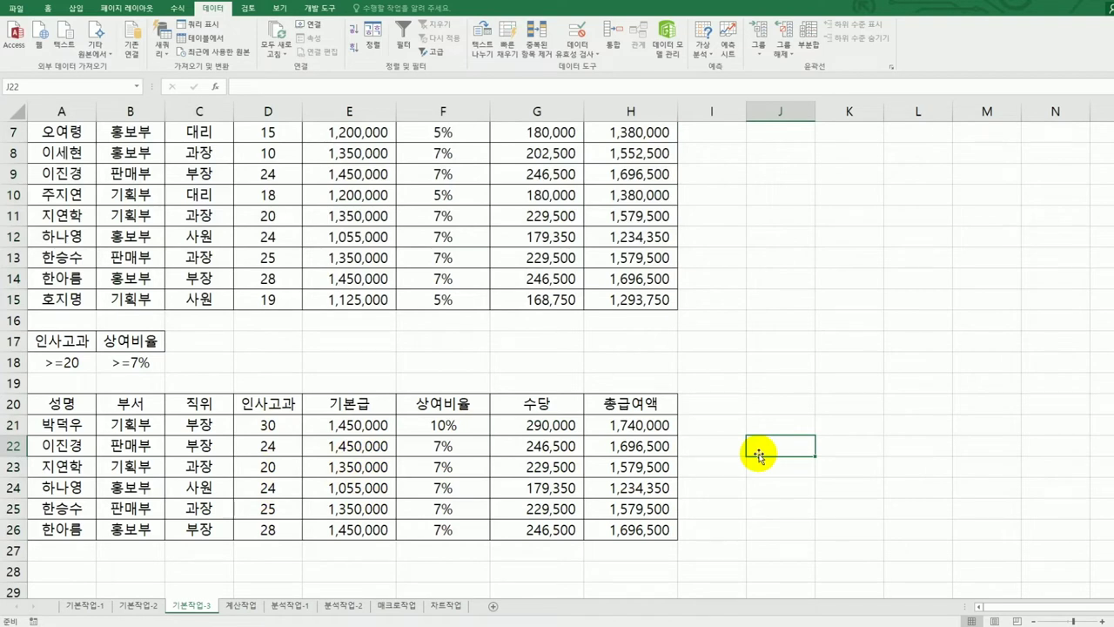
- On the 계산작업 sheet, start a COUNTIFS formula in B11 of the 모의고사 평가 table and open its function arguments
click(252, 608)
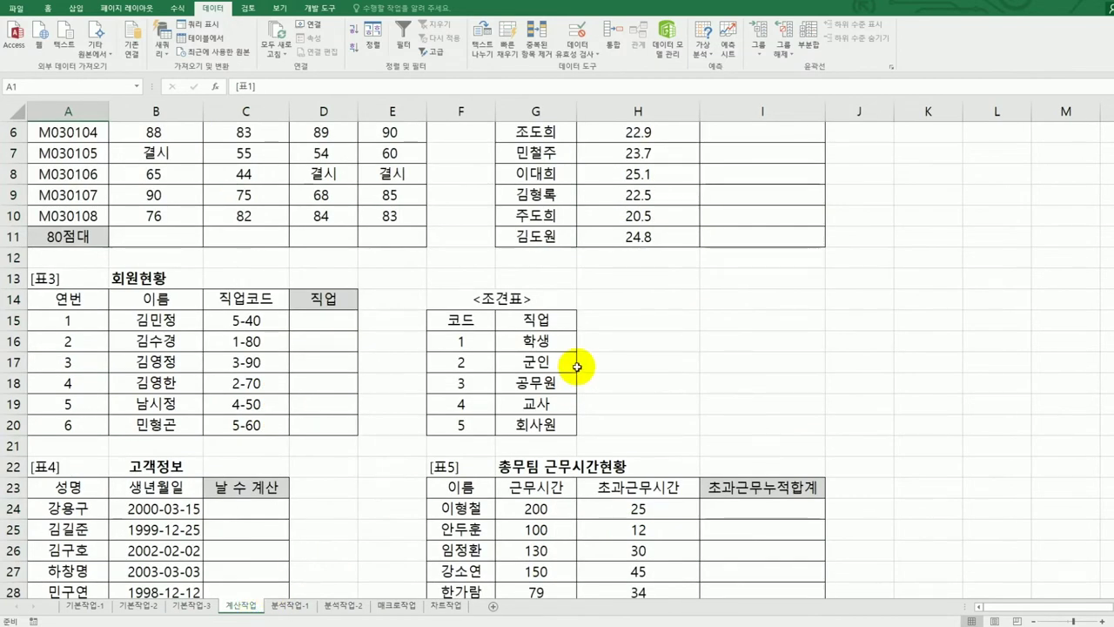
scroll(577, 366, up, 2)
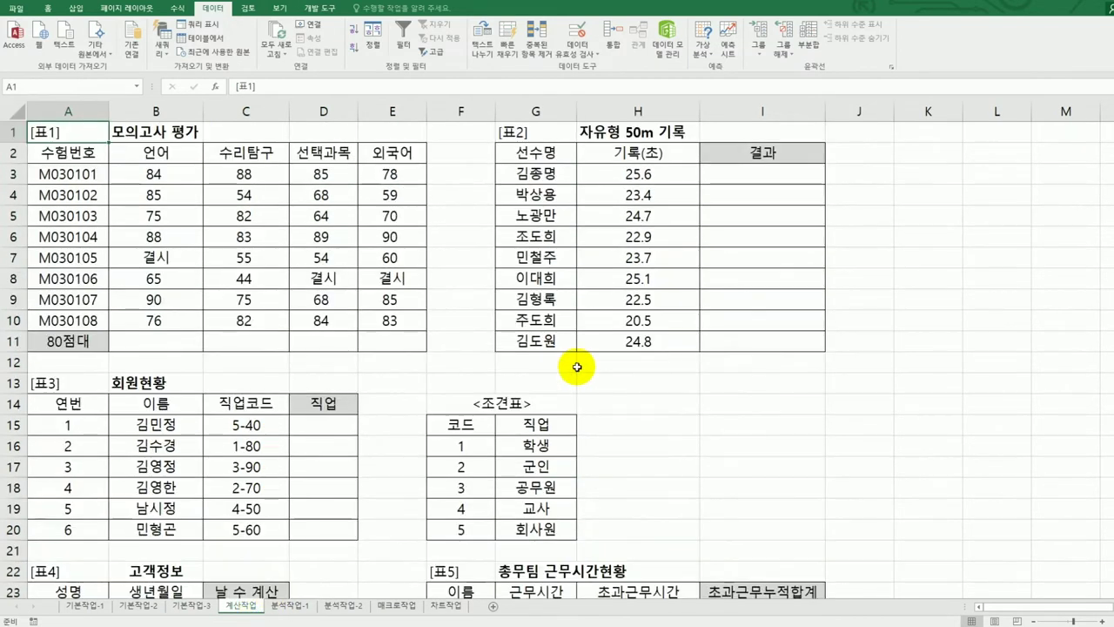
click(180, 345)
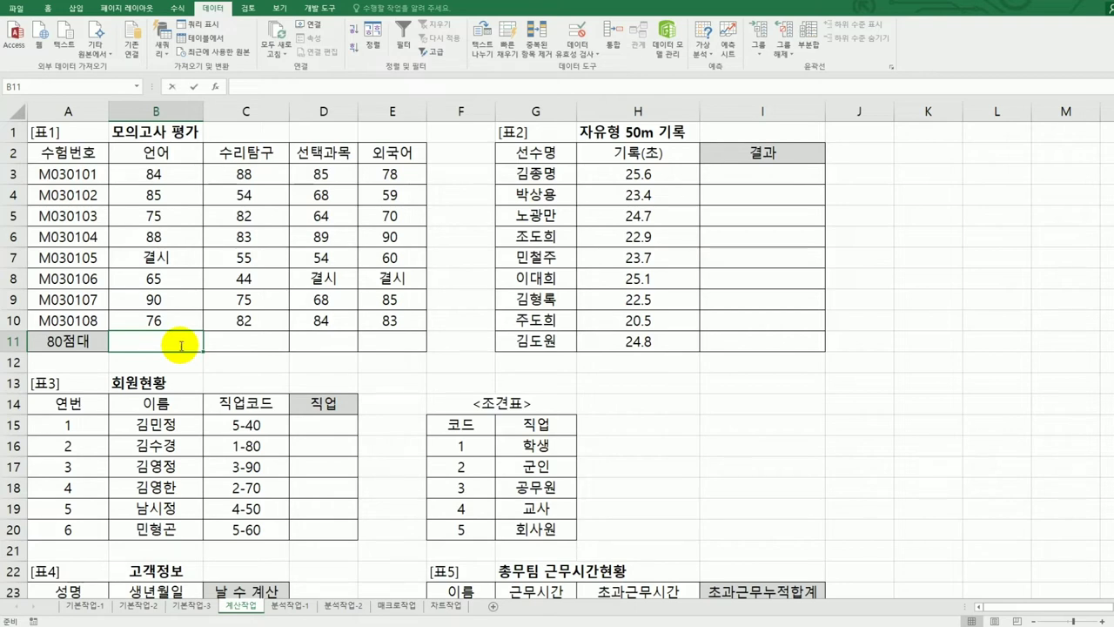
text(=)
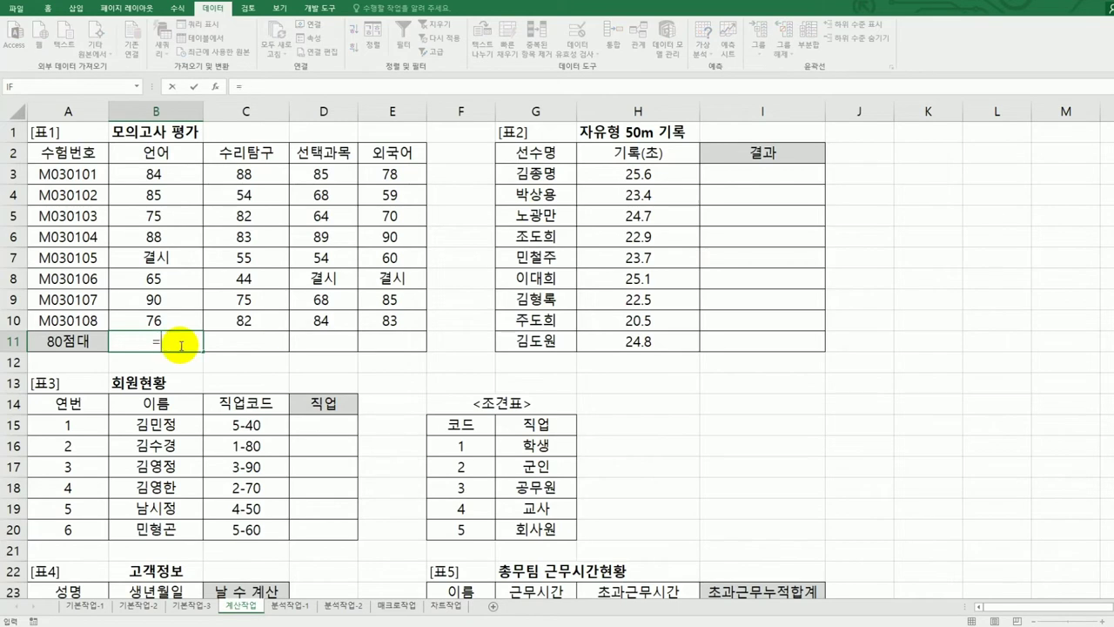
text(coun)
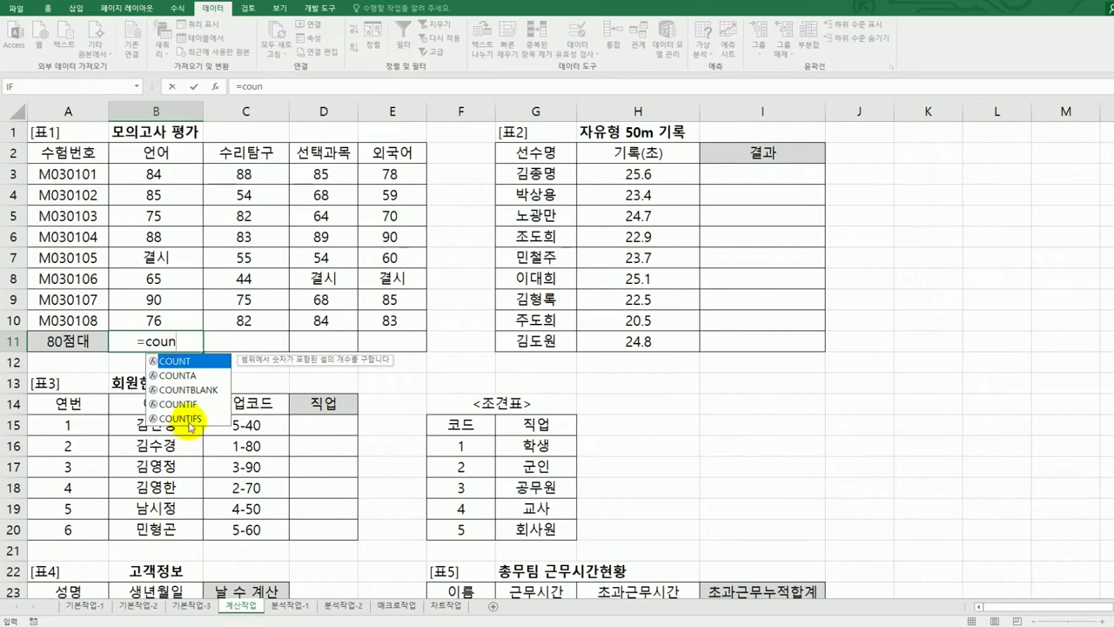
double_click(181, 418)
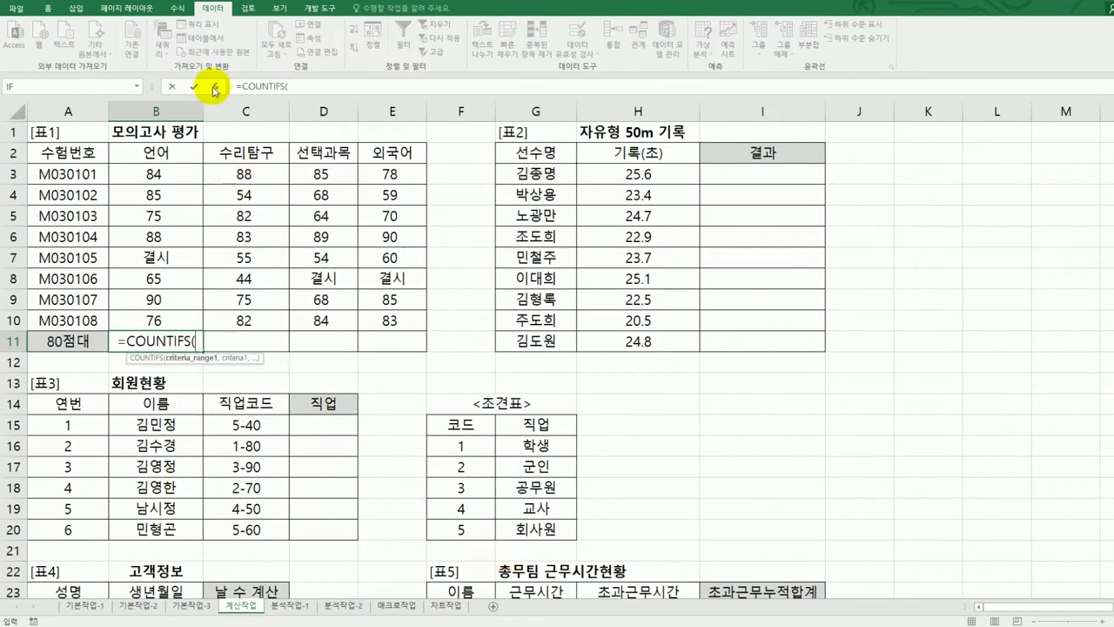
click(215, 87)
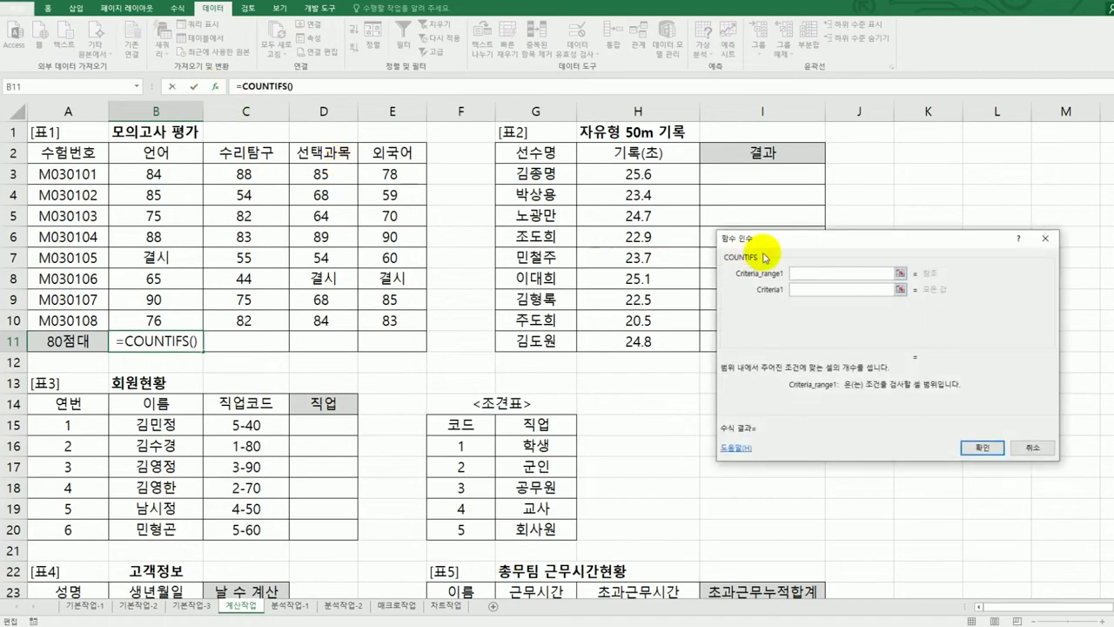
drag(809, 244, 606, 220)
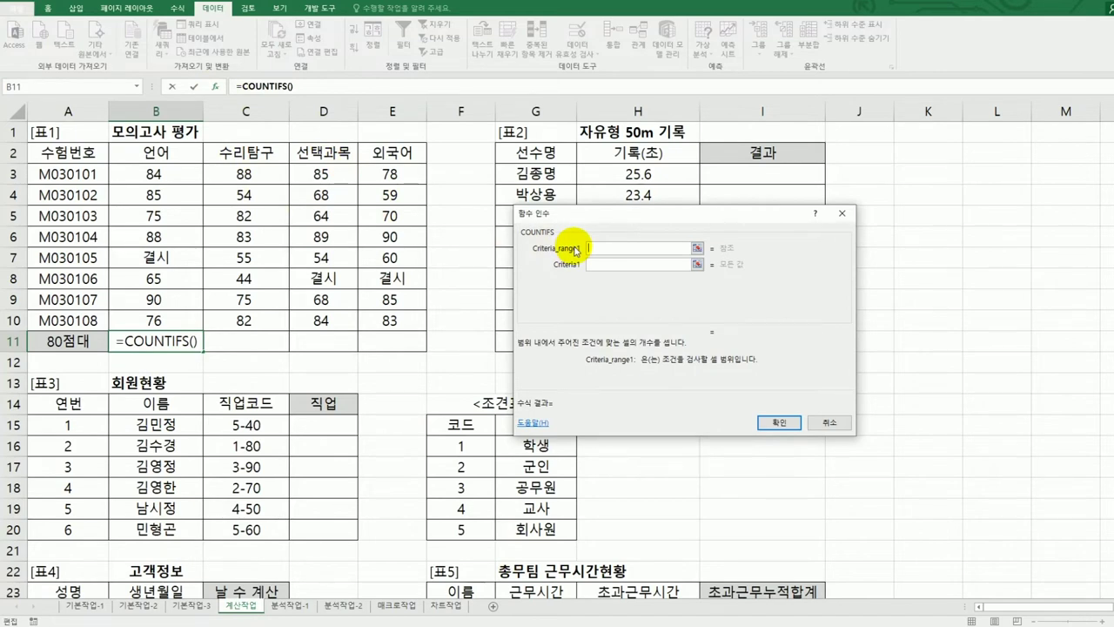
- Set the first COUNTIFS condition to the range B3:B11 with the criterion >=80
drag(180, 174, 180, 332)
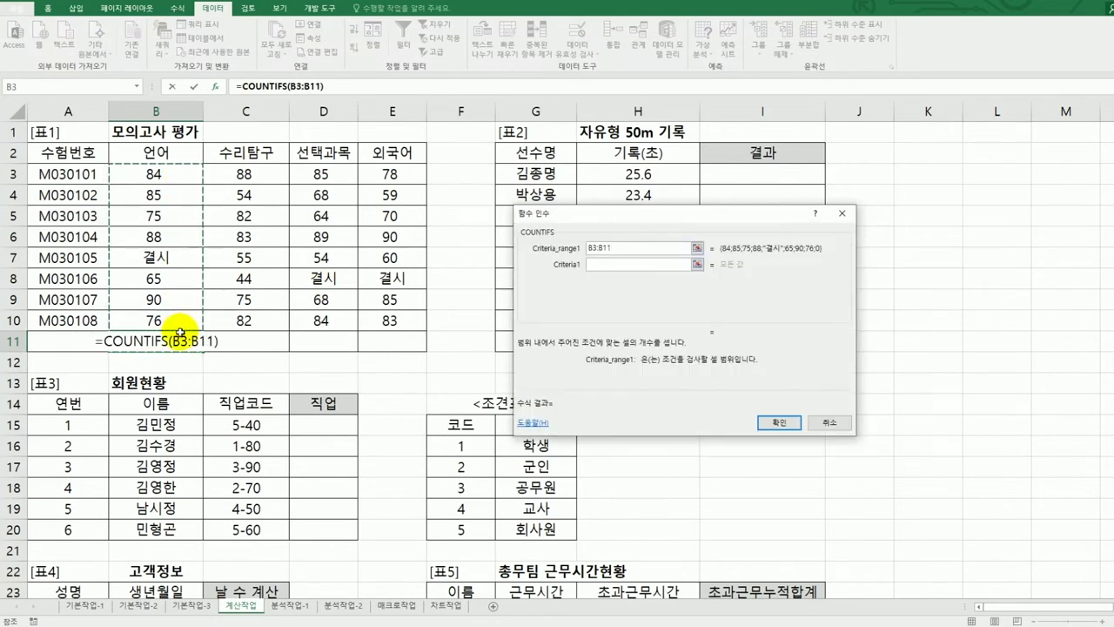
click(603, 270)
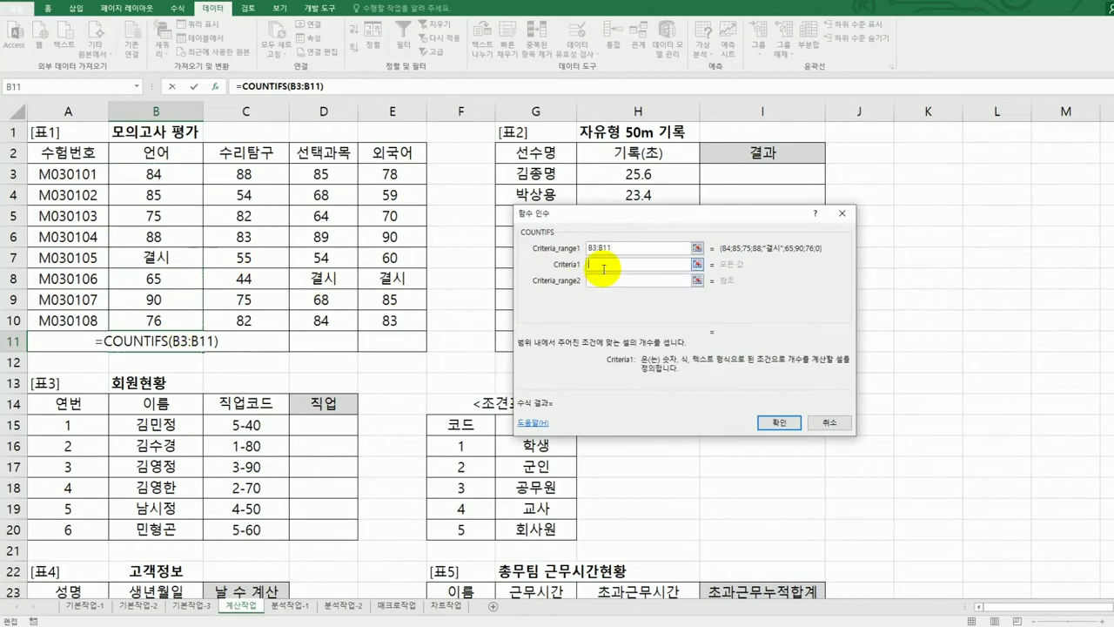
text(>=80)
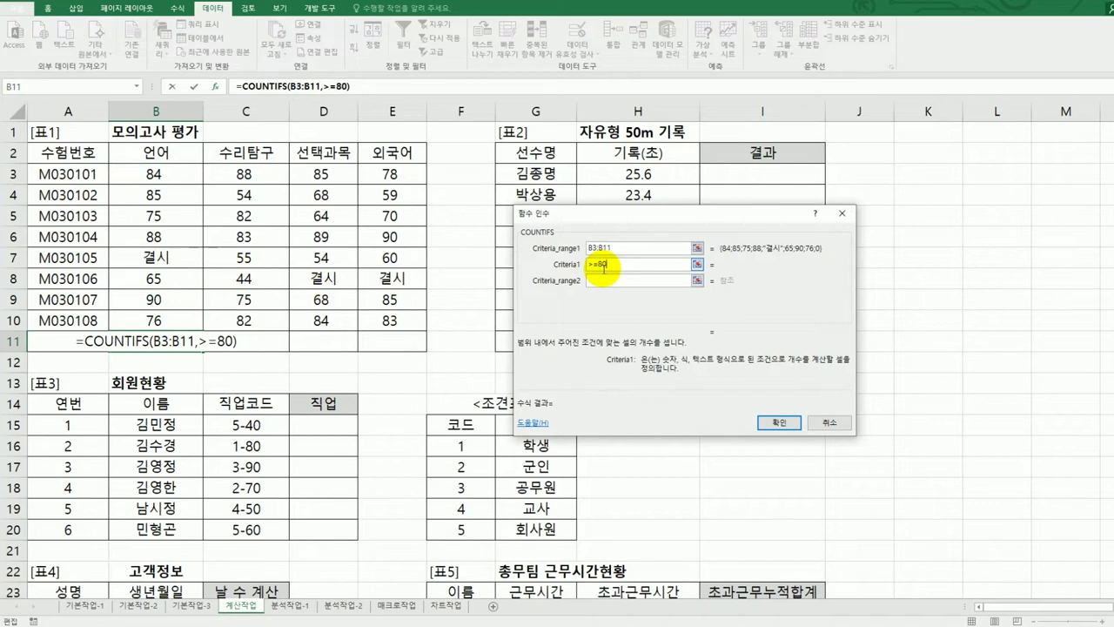
- Add a second COUNTIFS condition on the range B3:B10 with the criterion <90 and enter the formula in B11
click(604, 282)
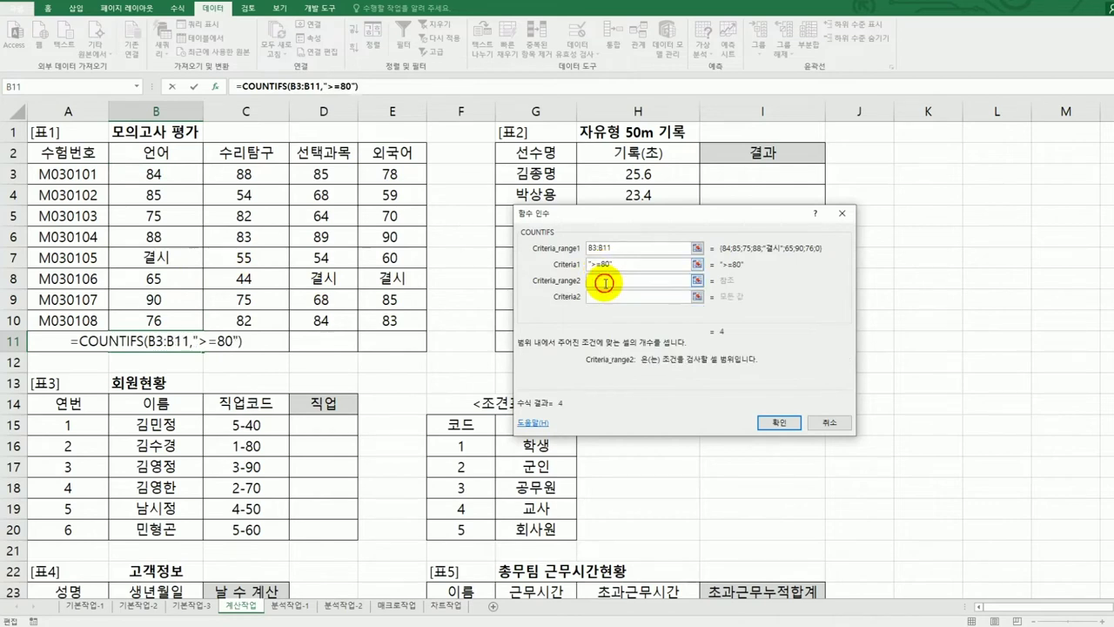
click(163, 173)
drag(163, 173, 156, 318)
click(605, 296)
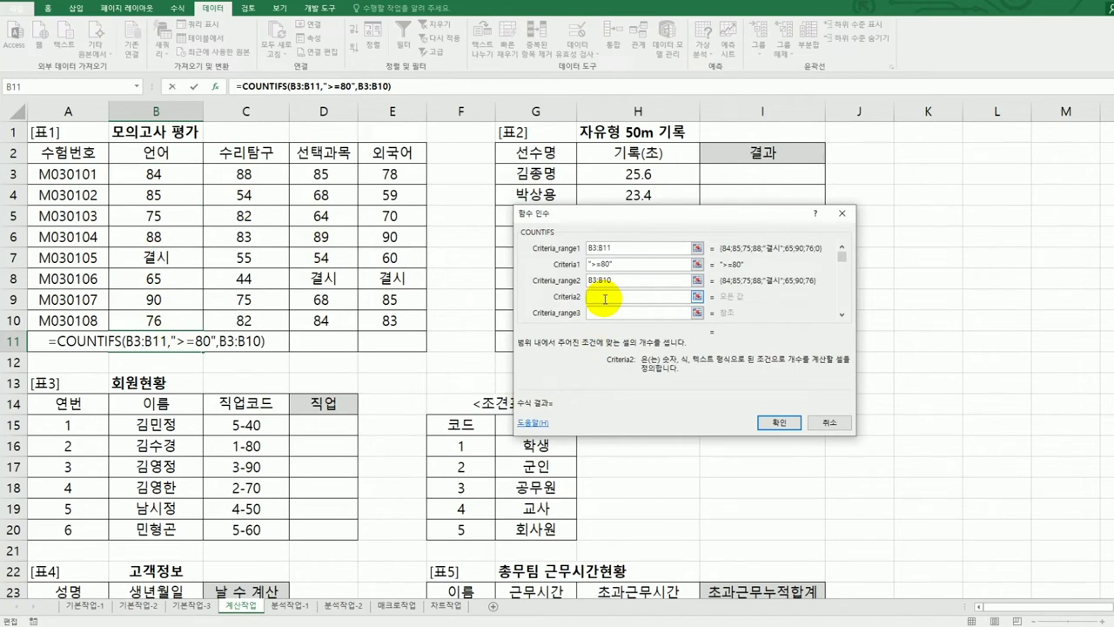
text(<)
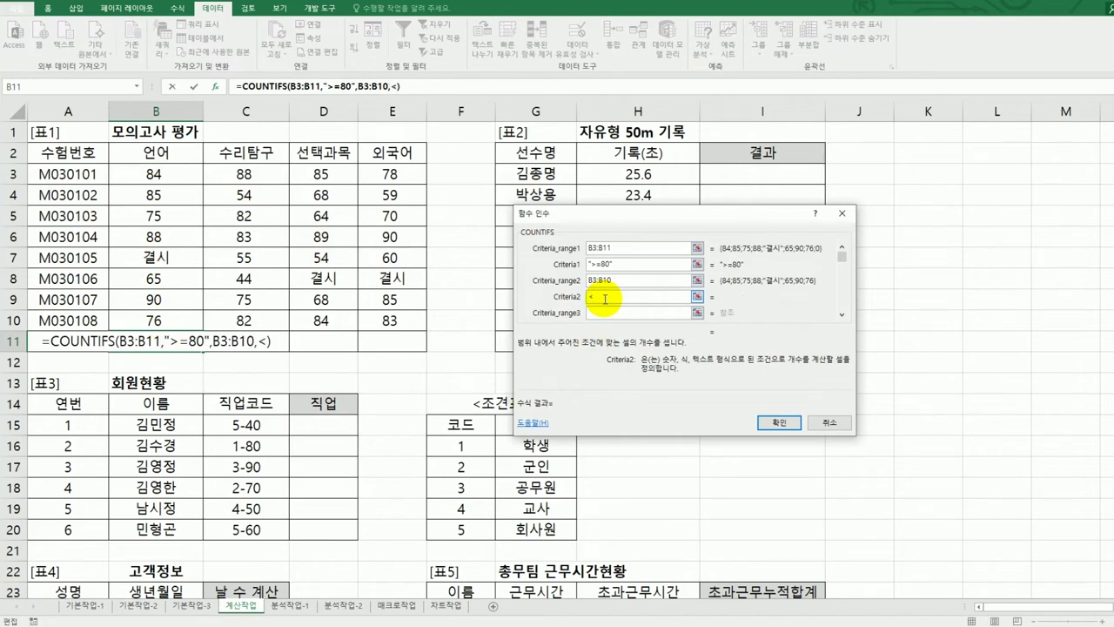
text(90)
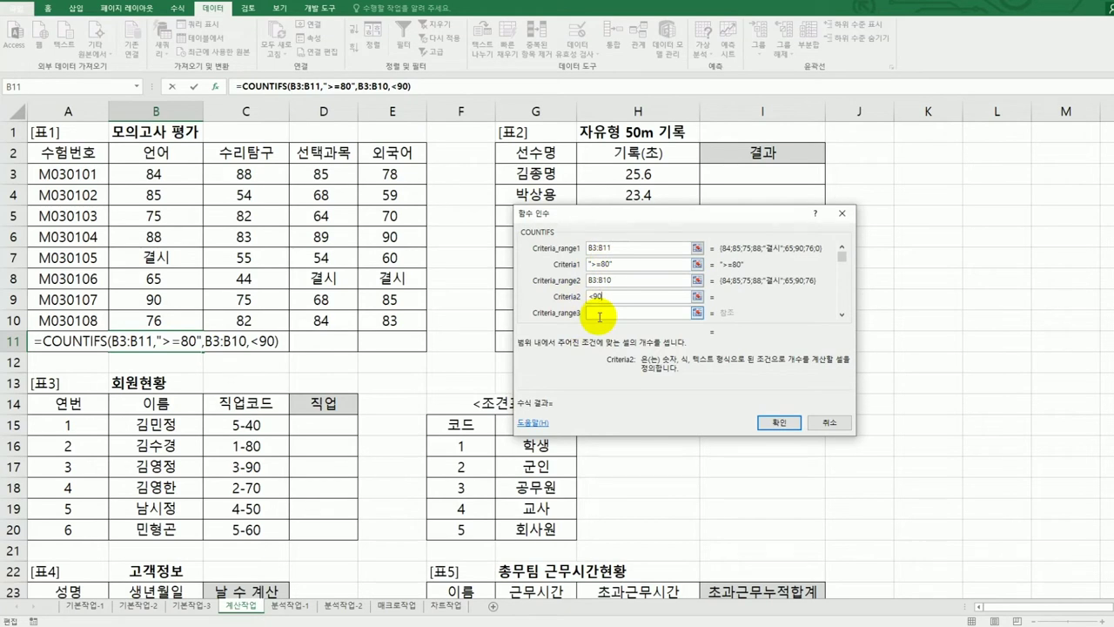
click(788, 423)
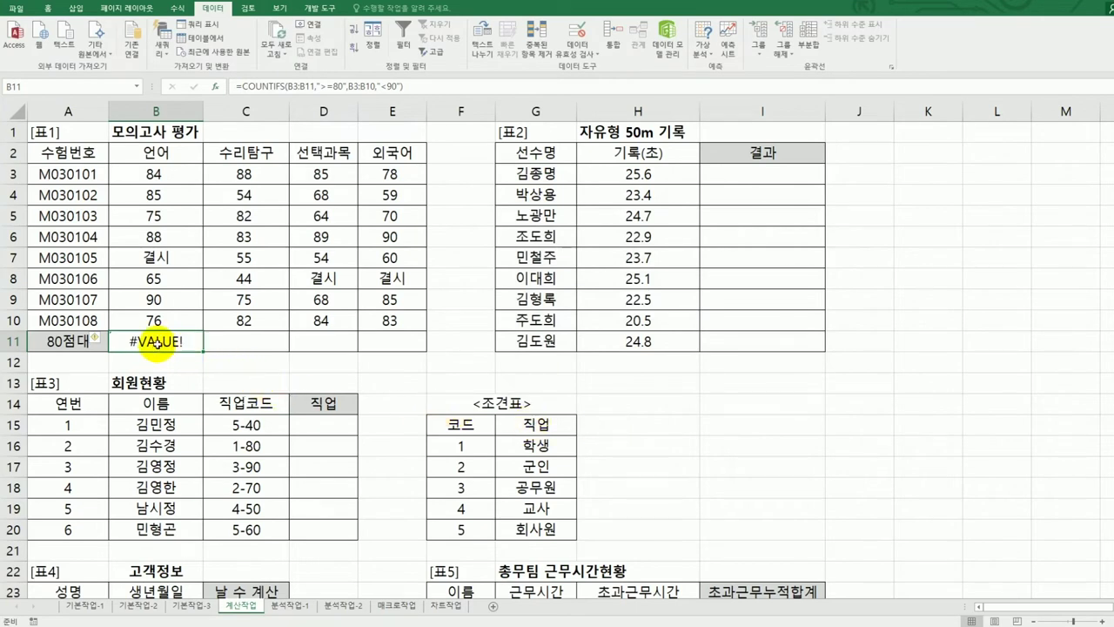
- Correct the first criteria range of the COUNTIFS formula in B11 to B3:B10
click(215, 86)
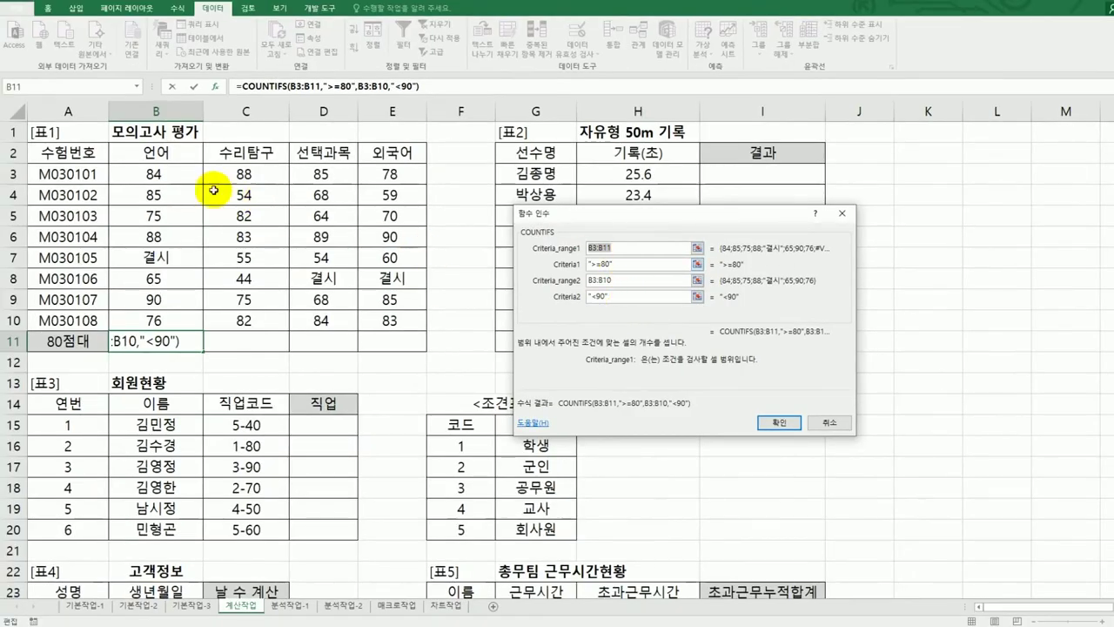
drag(180, 174, 180, 310)
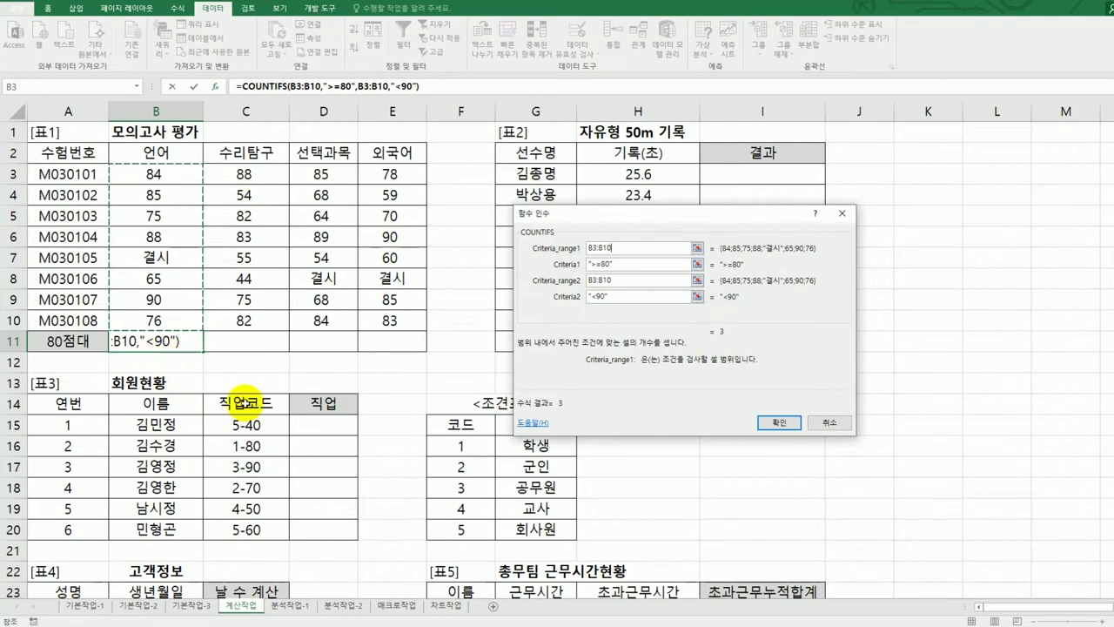
click(779, 423)
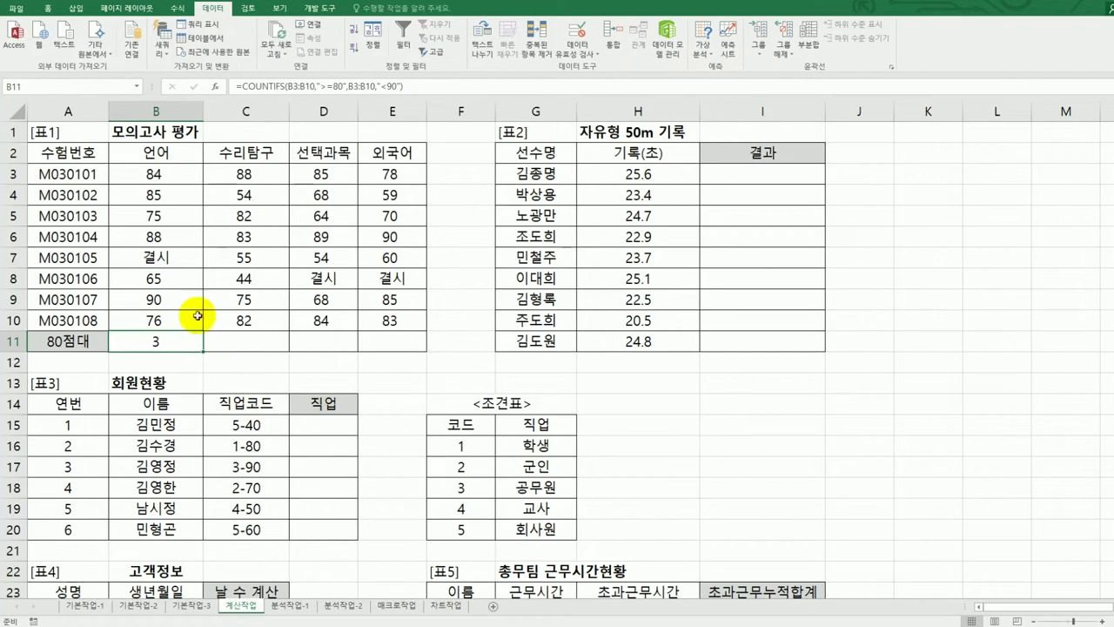
- Append &"명" to the end of the COUNTIFS formula in B11
click(444, 89)
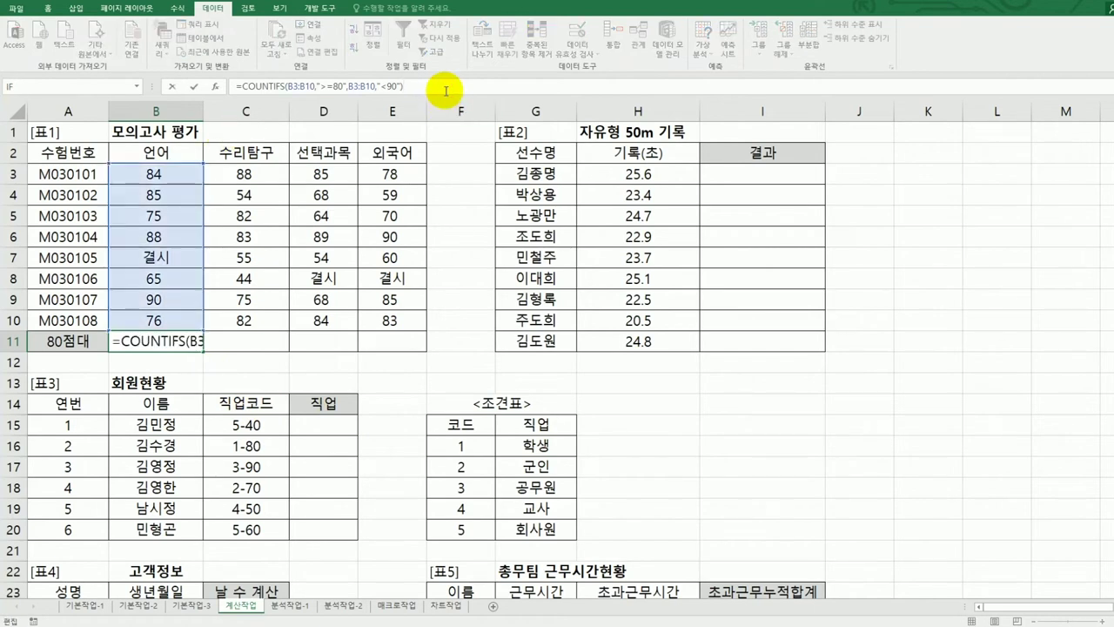
text(&"명")
key(Return)
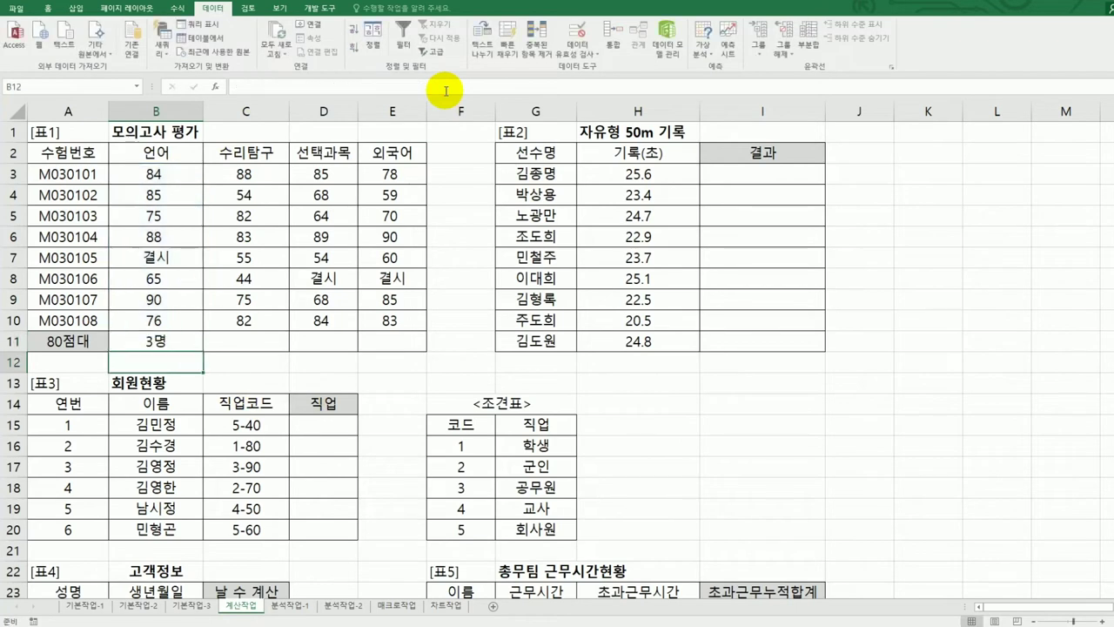
- Fill the B11 formula across to E11 and check the copied formula in E11
click(165, 342)
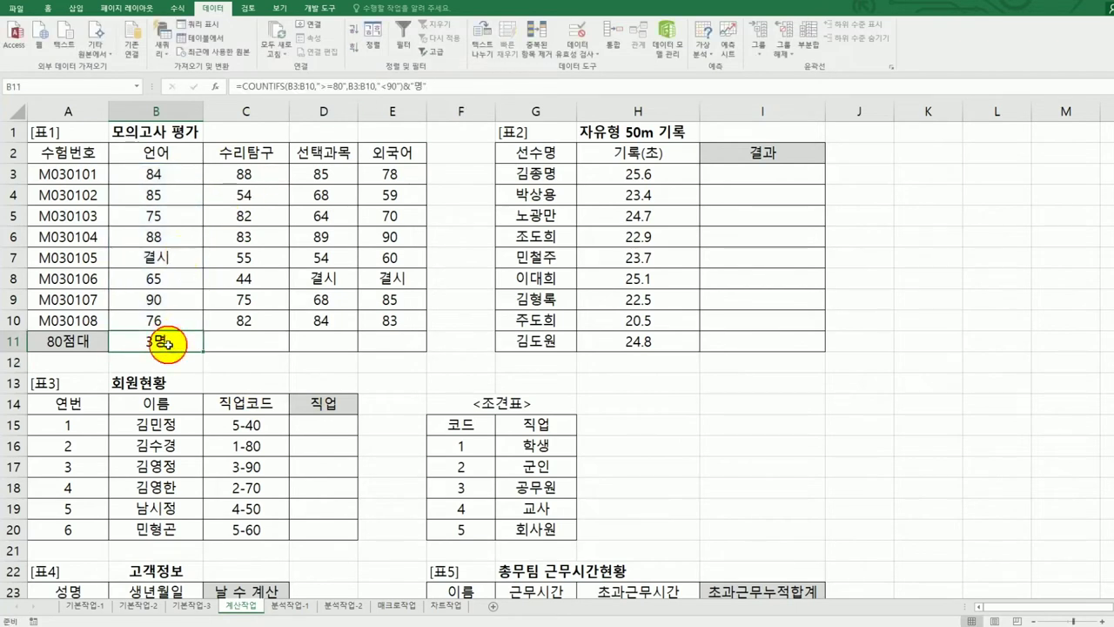
drag(204, 351, 399, 345)
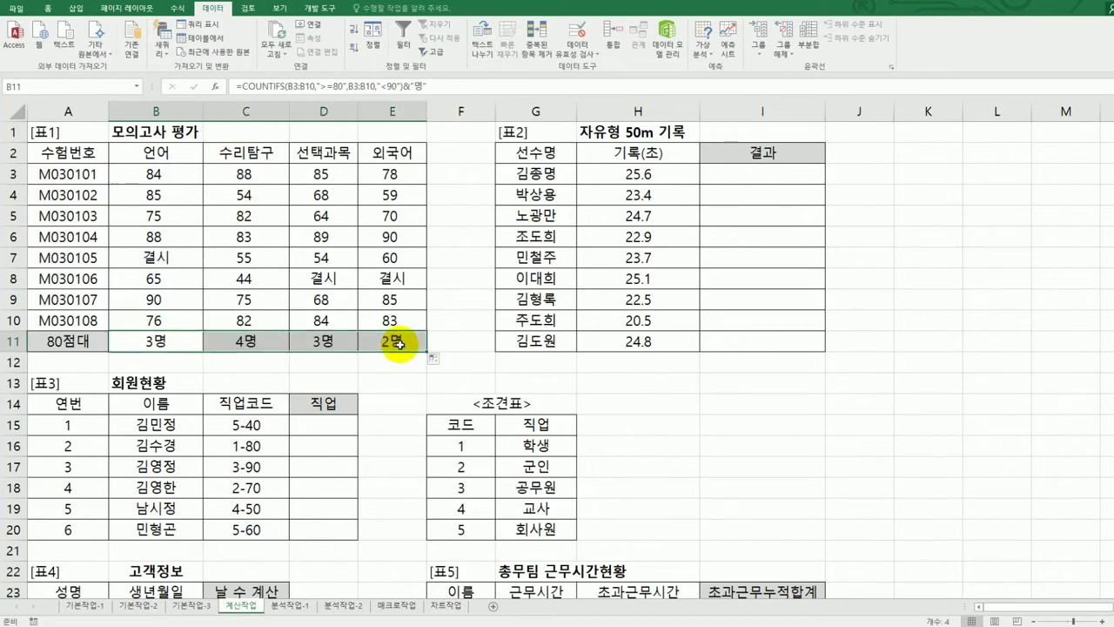
click(399, 345)
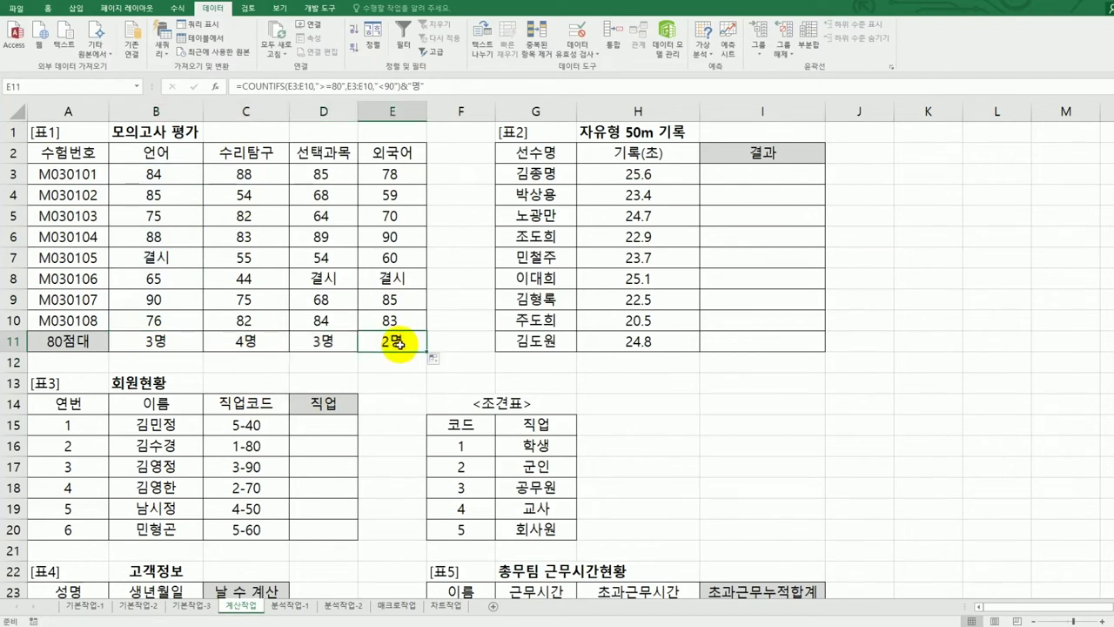
- Enter a SMALL formula in I3 returning the fifth smallest value of the absolute range $H$3:$H$11
click(727, 168)
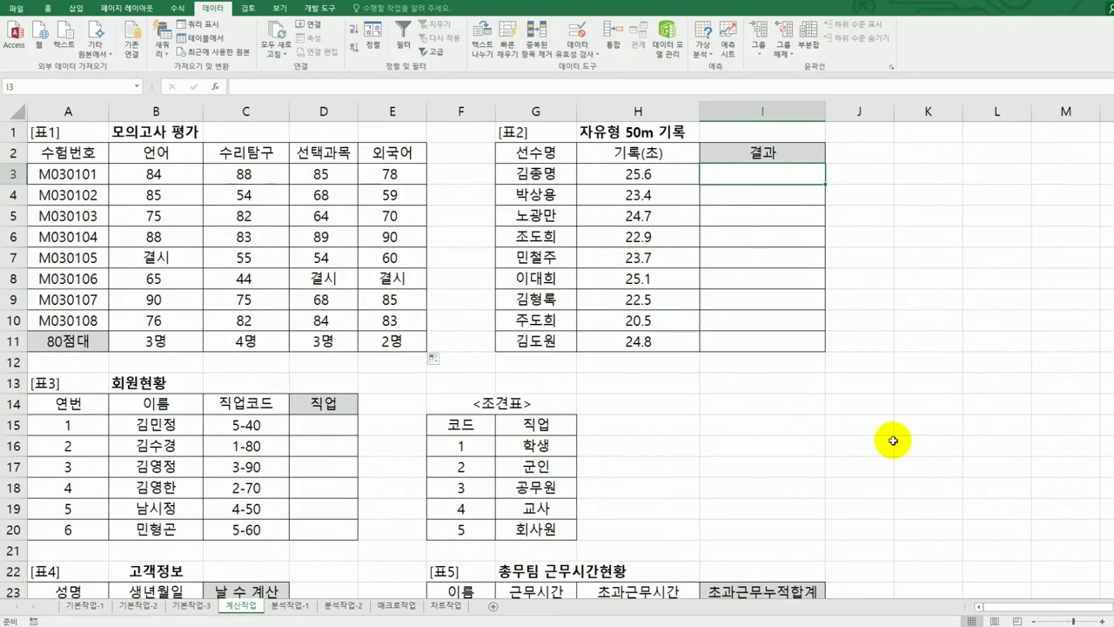
text(=)
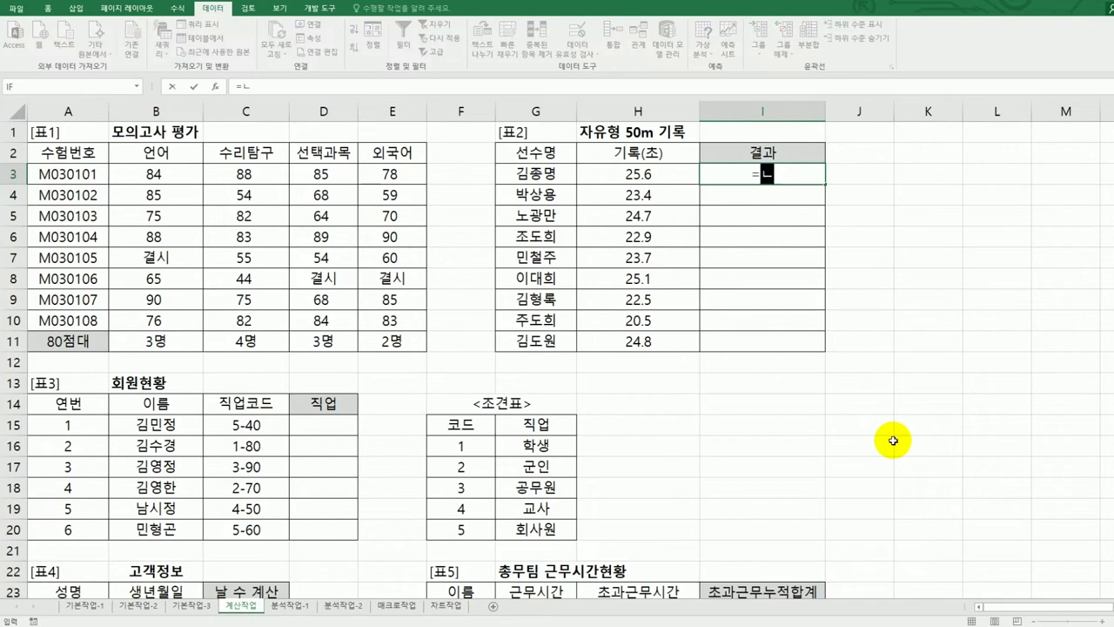
text(sm)
key(Tab)
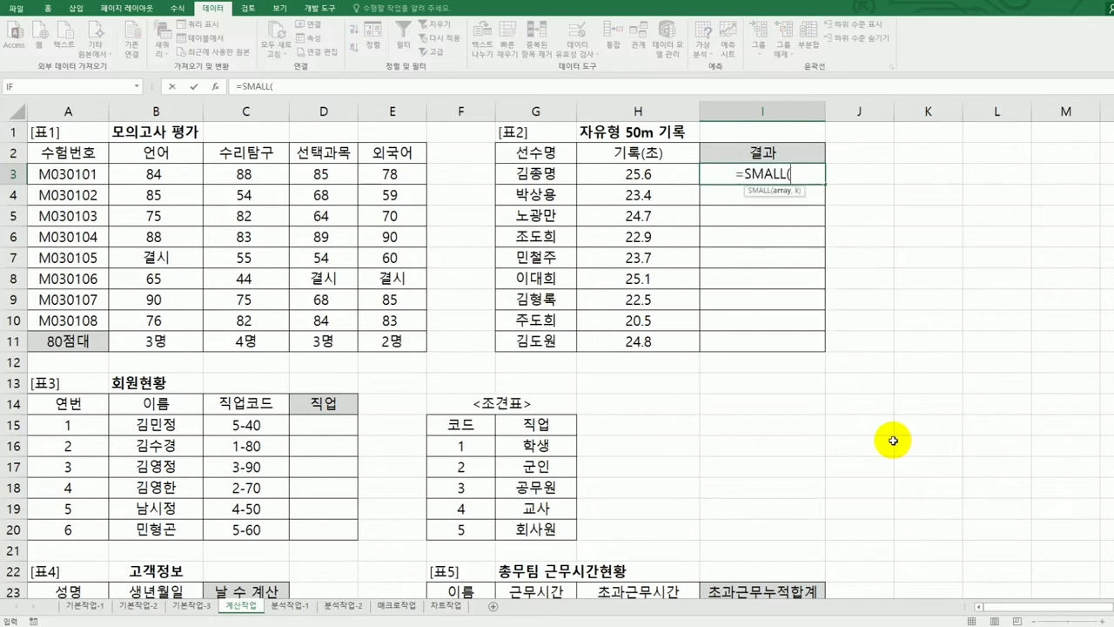
drag(678, 177, 683, 327)
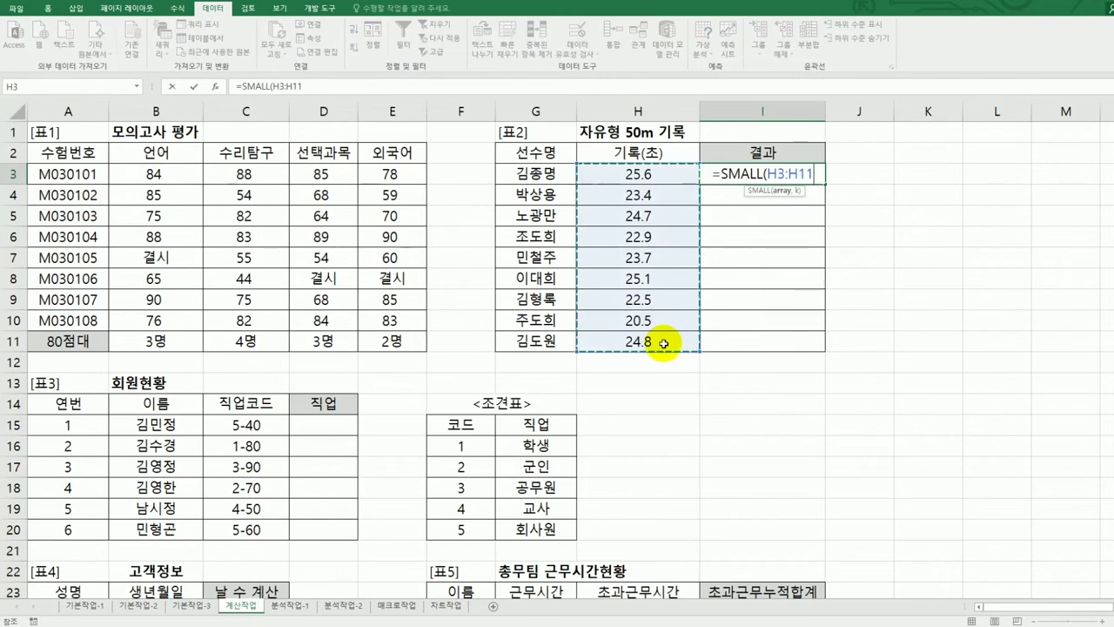
key(F4)
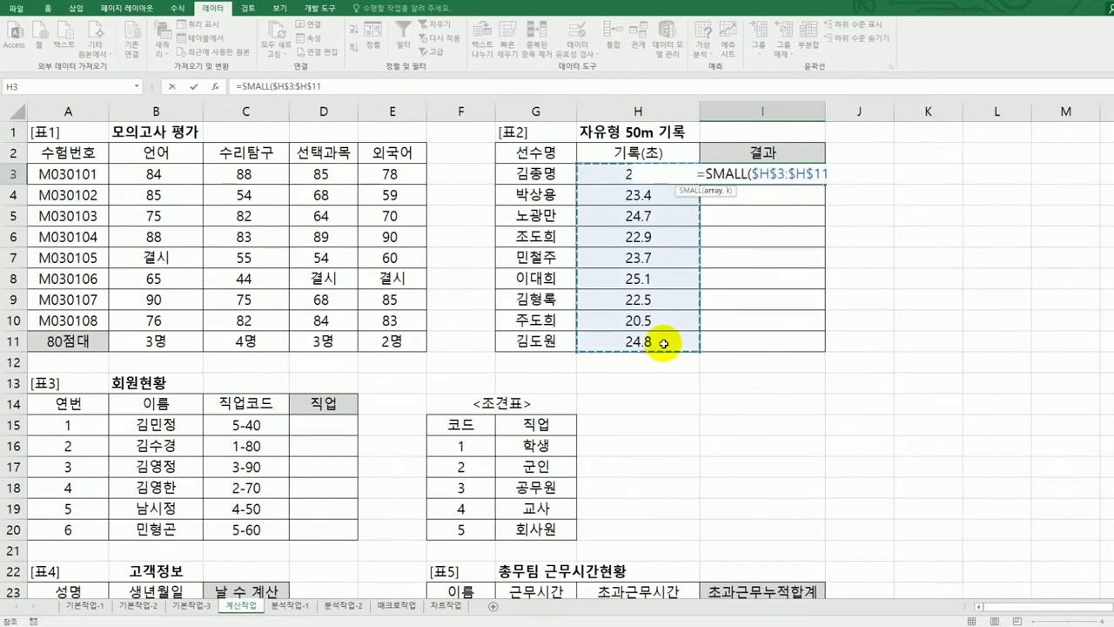
text(,)
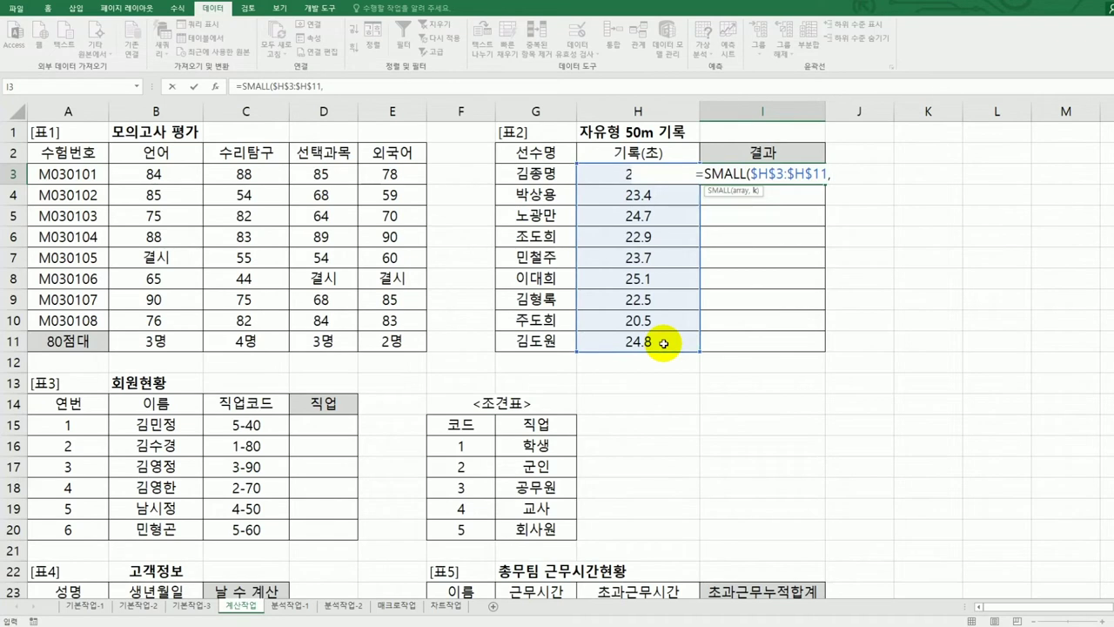
text(5)
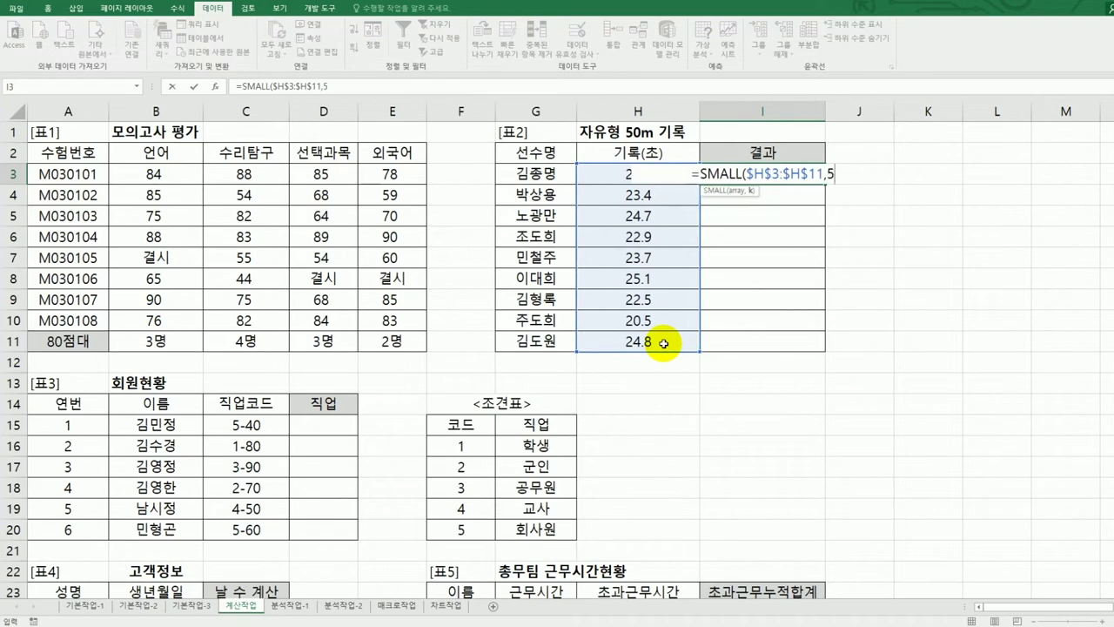
text())
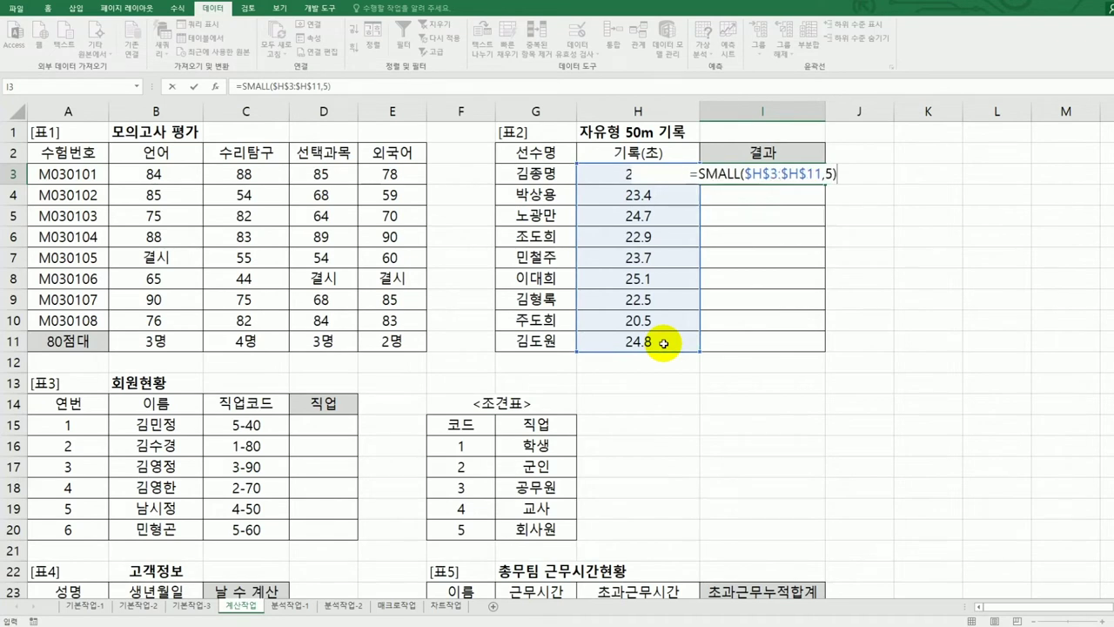
key(ctrl+Return)
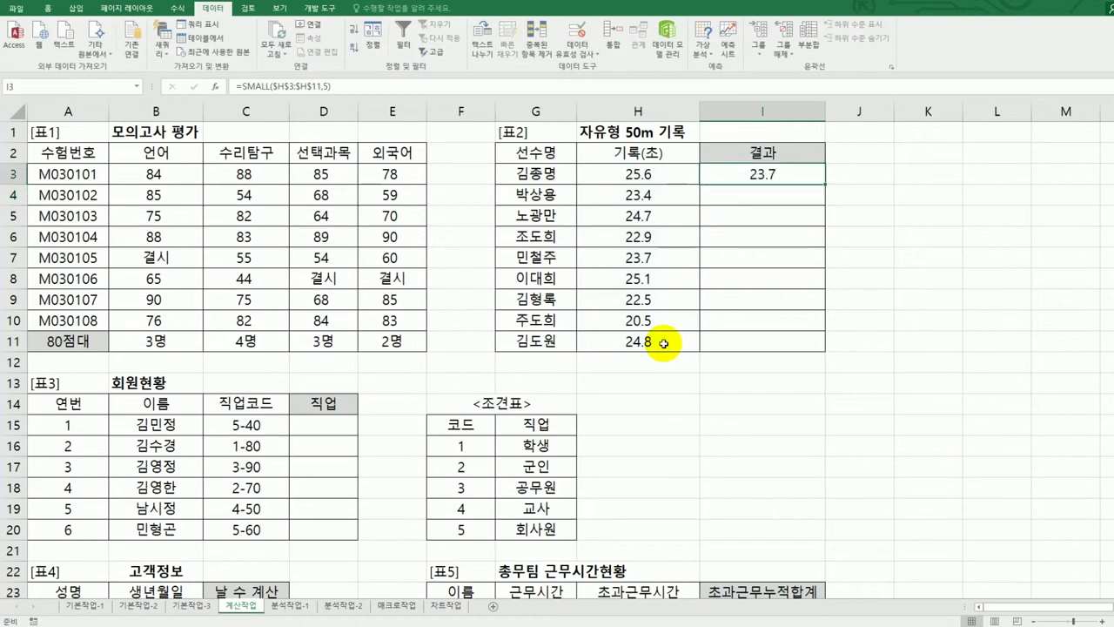
- Reopen the I3 formula and insert the IF function in front of SMALL
drag(644, 174, 651, 339)
click(757, 174)
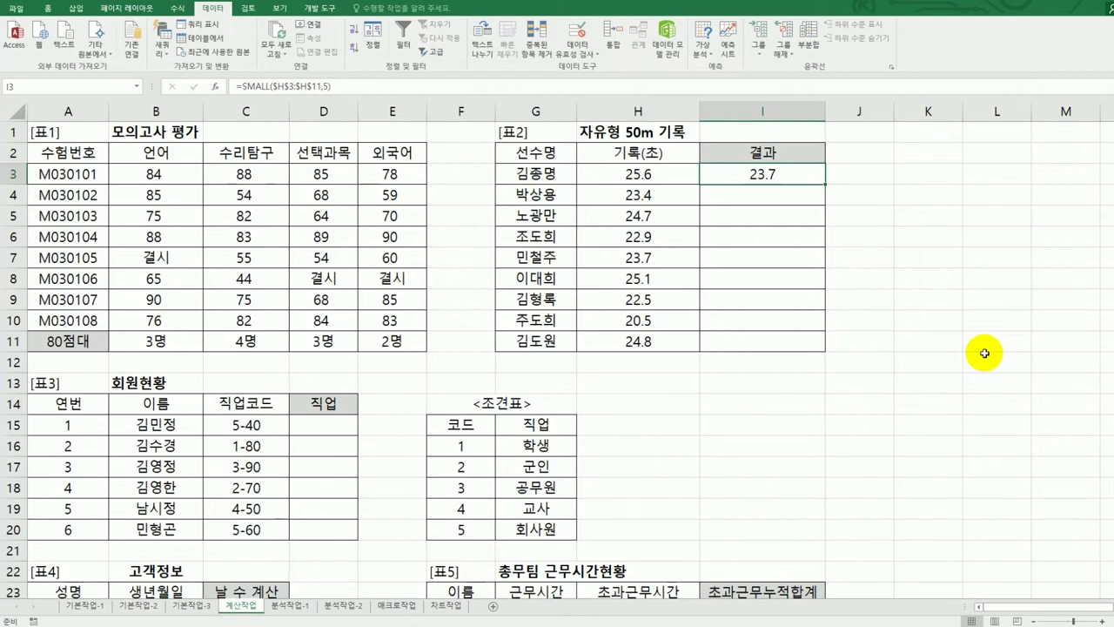
double_click(736, 175)
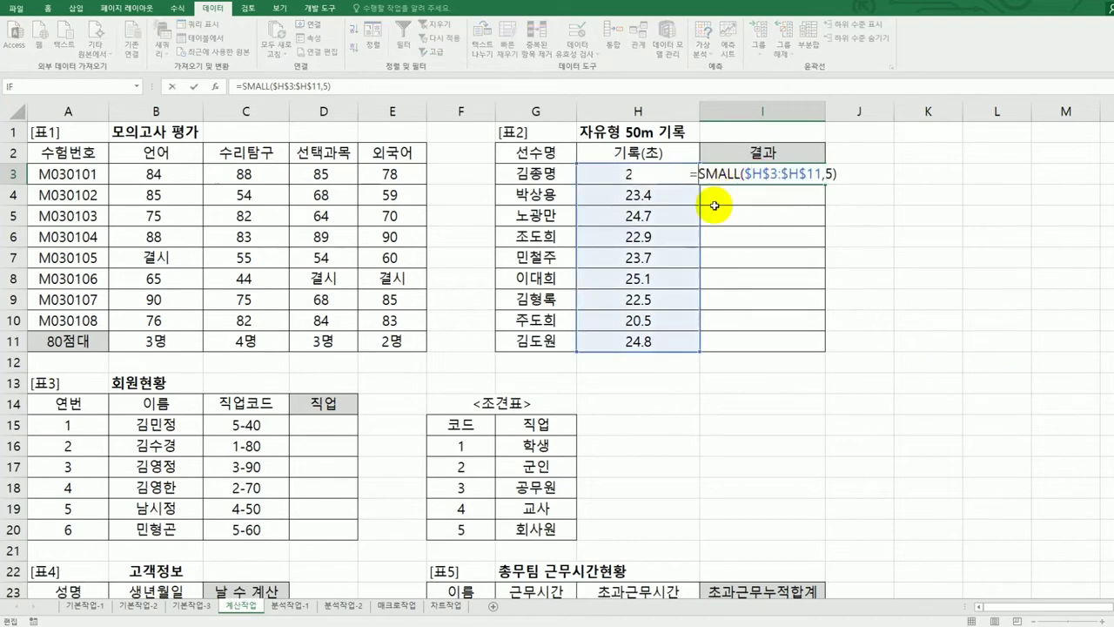
text(if)
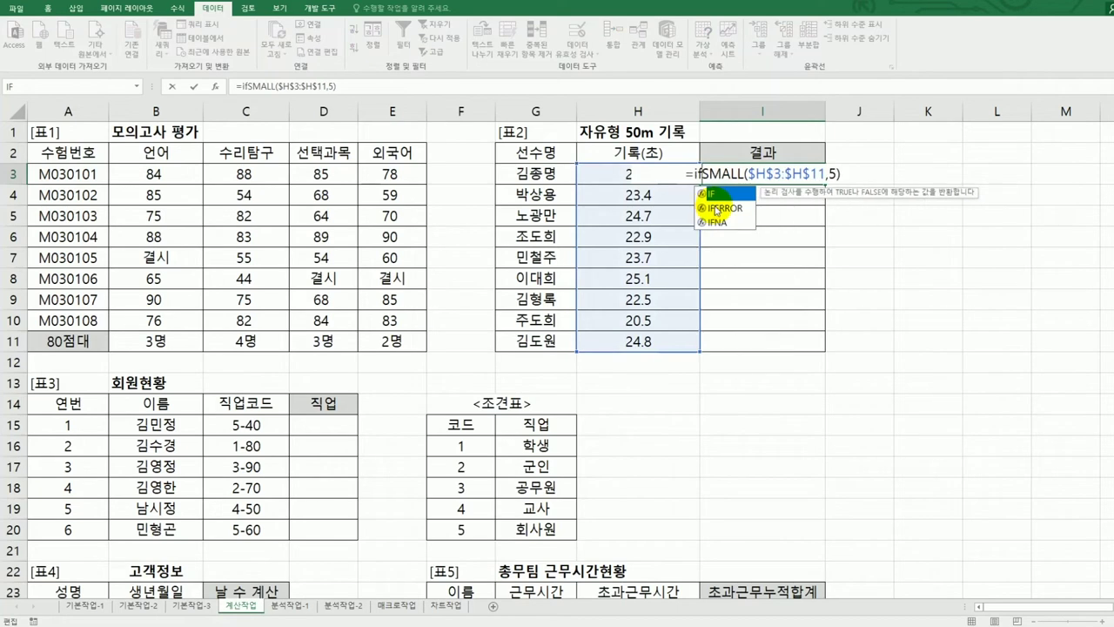
double_click(714, 194)
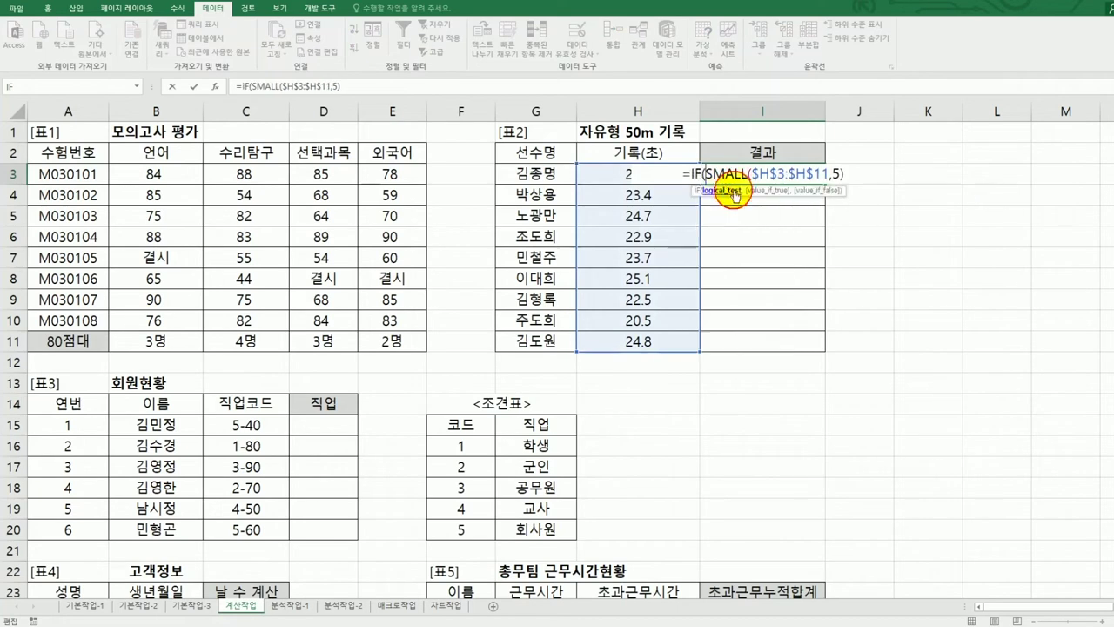
click(861, 176)
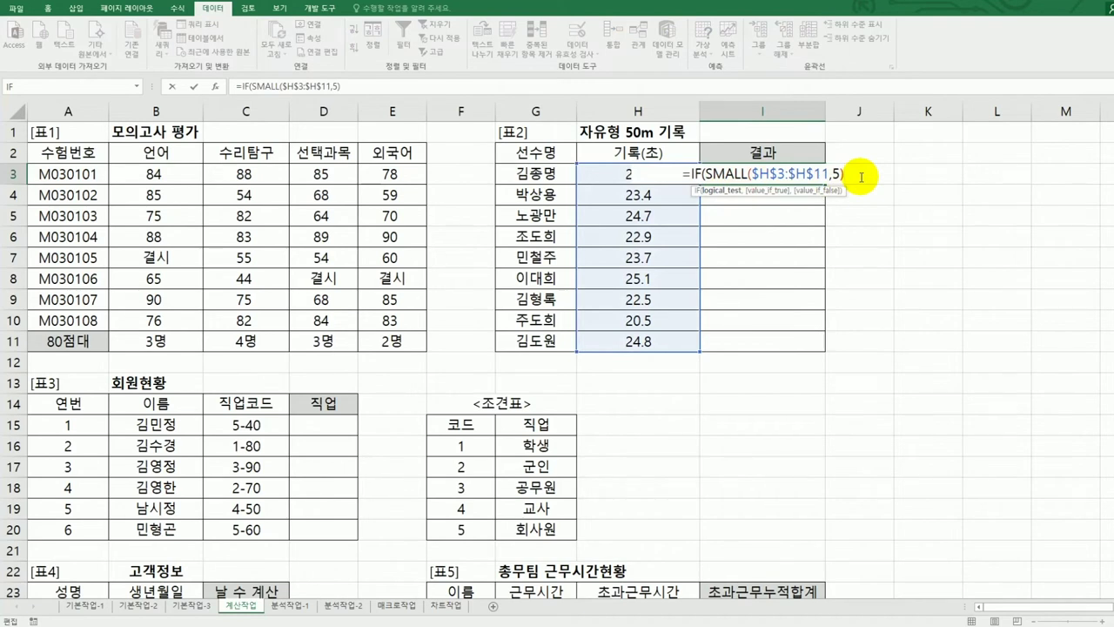
click(705, 174)
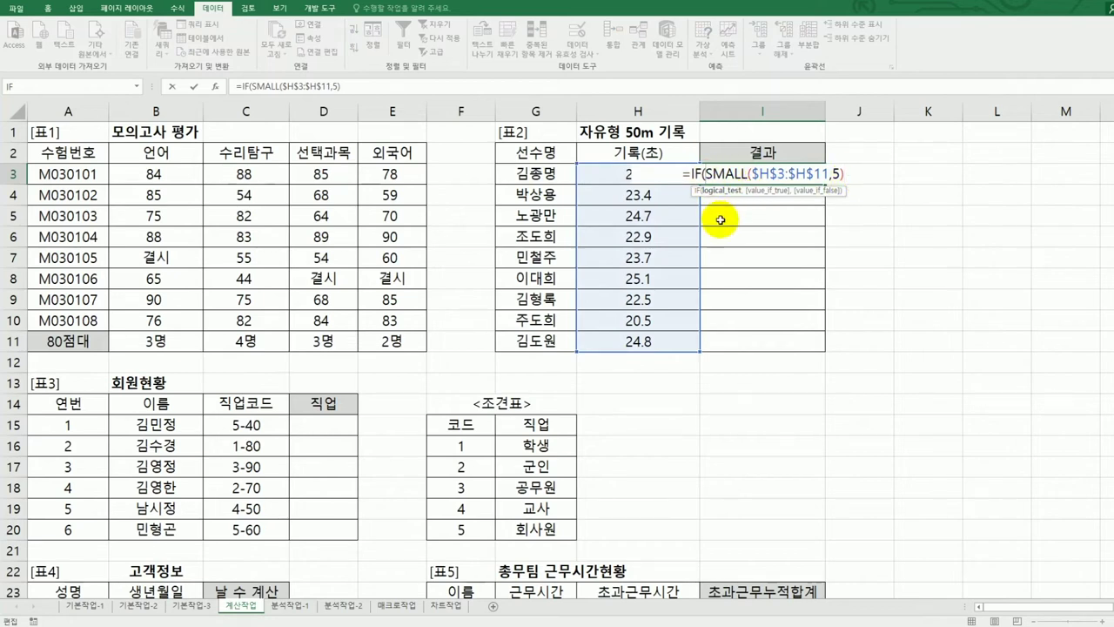
click(601, 175)
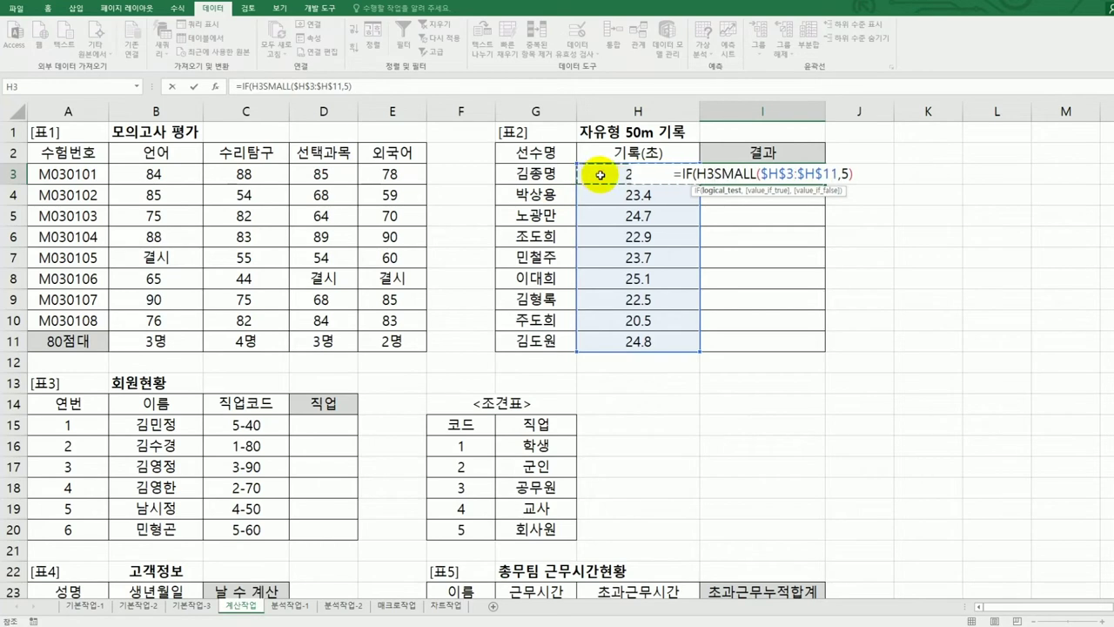
text(<=)
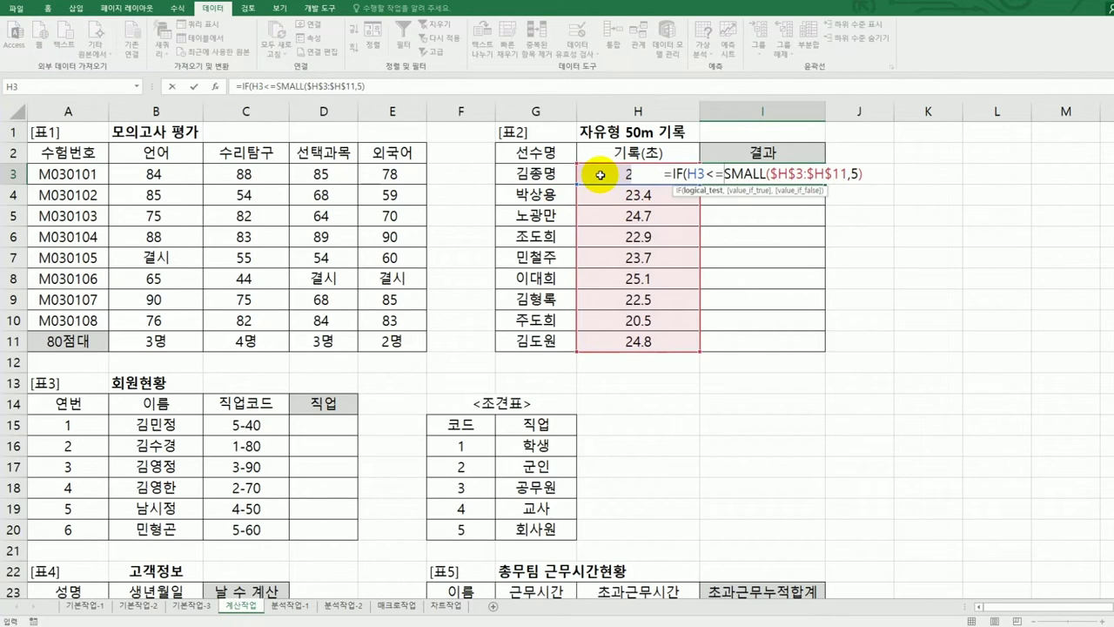
key(BackSpace)
key(BackSpace)
key(BackSpace)
key(BackSpace)
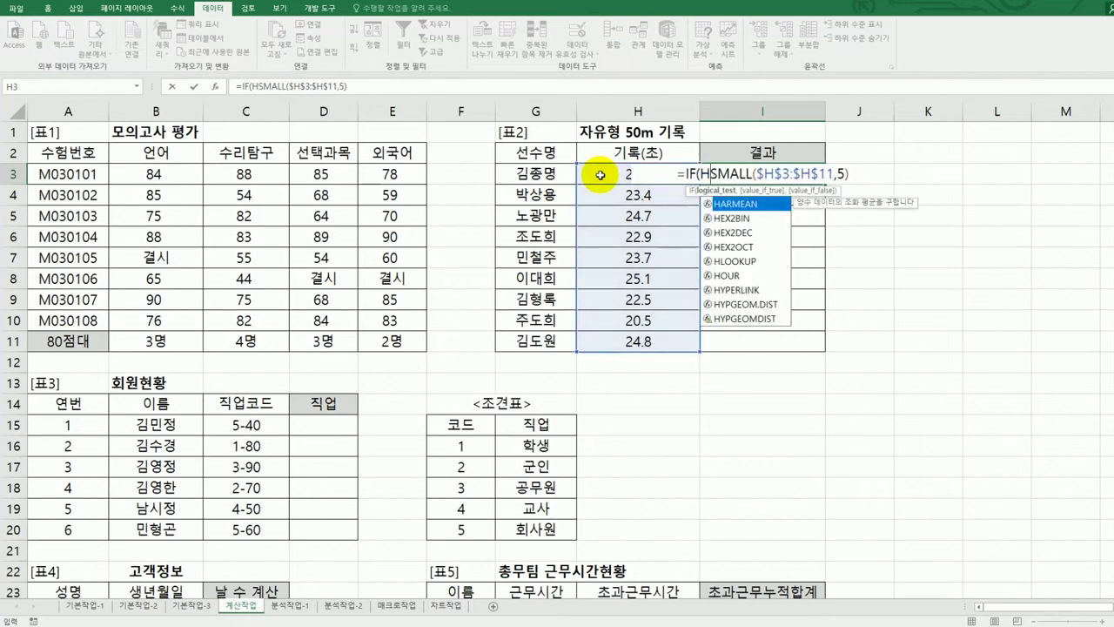
- Complete the IF condition in I3 by testing whether the SMALL result is >=H3
click(869, 175)
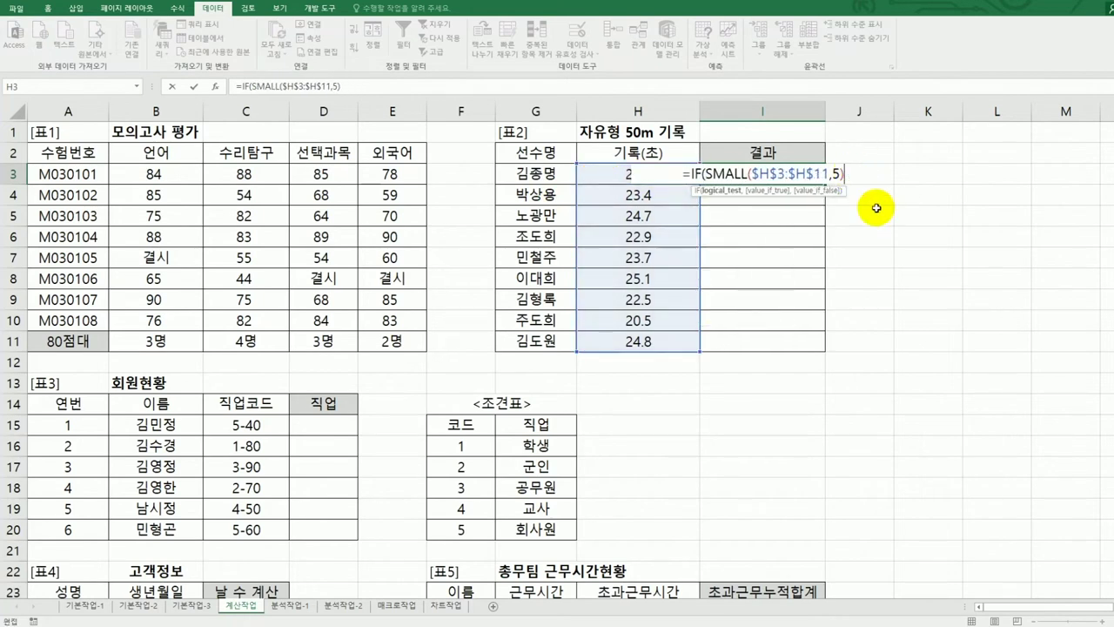
text(>=)
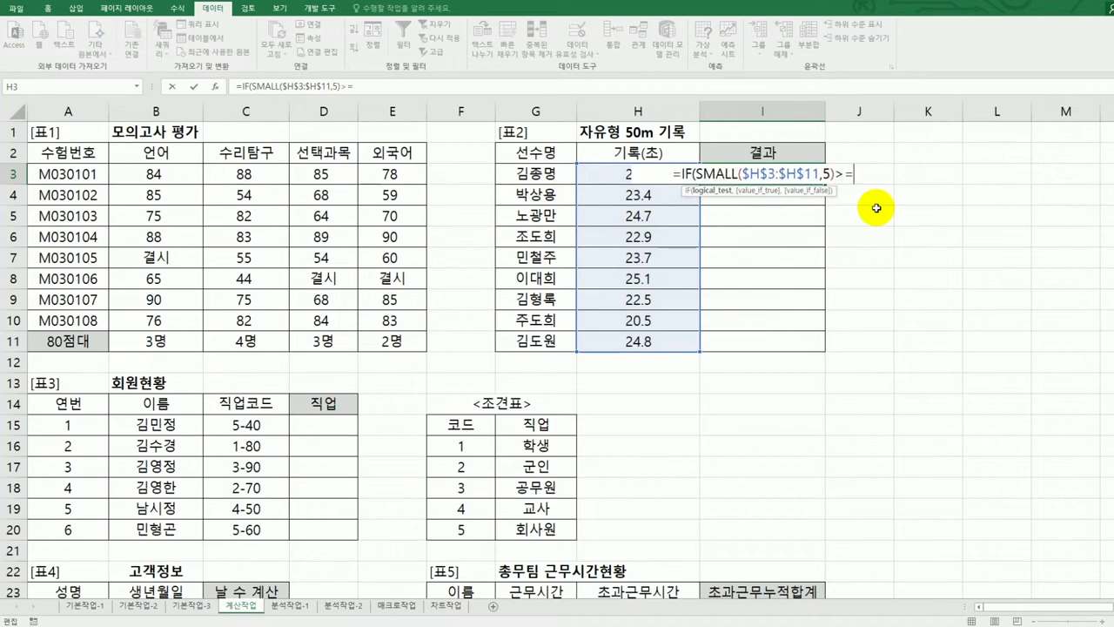
click(586, 172)
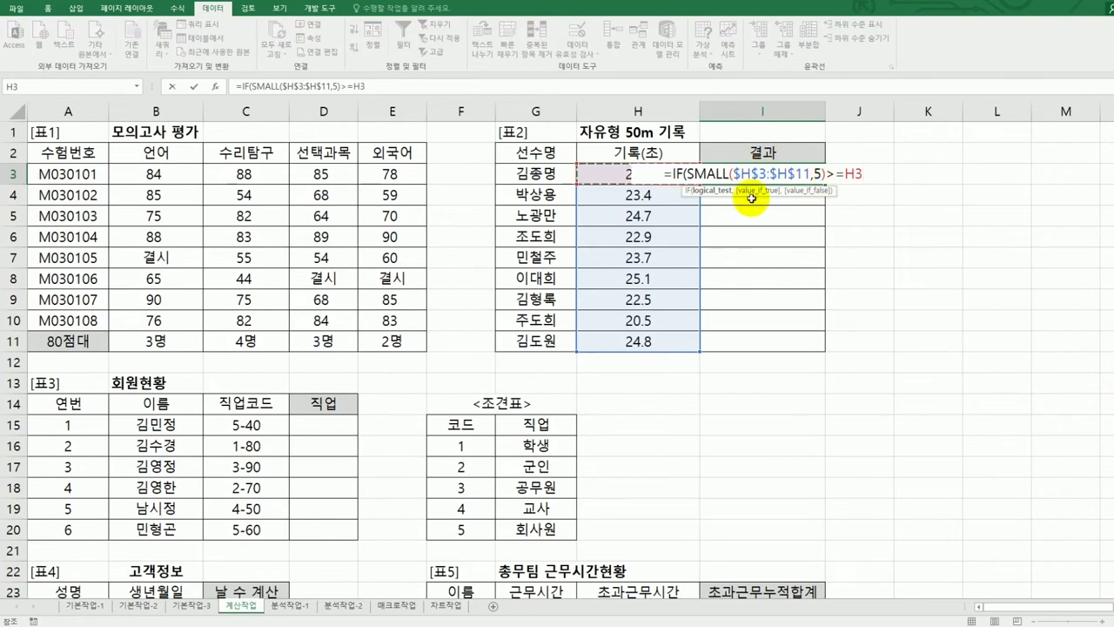
text(,)
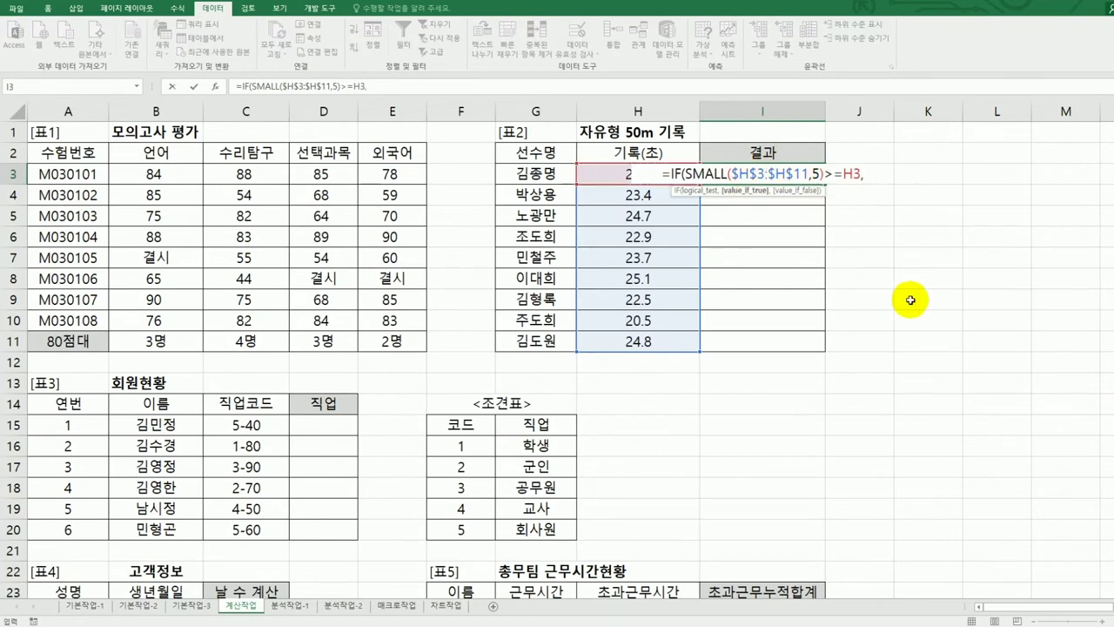
- Make the IF formula in I3 return "결승진출" when true and "" when false, and enter it
text("ru)
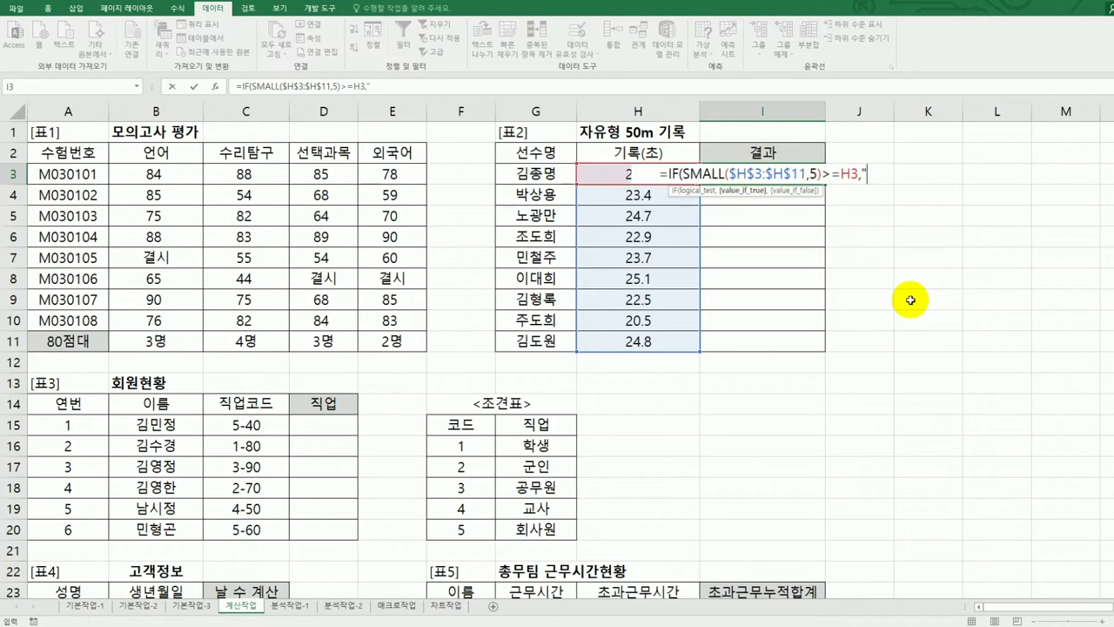
key(BackSpace)
key(BackSpace)
text(결승진추)
text(ㄹ")
text(,"")
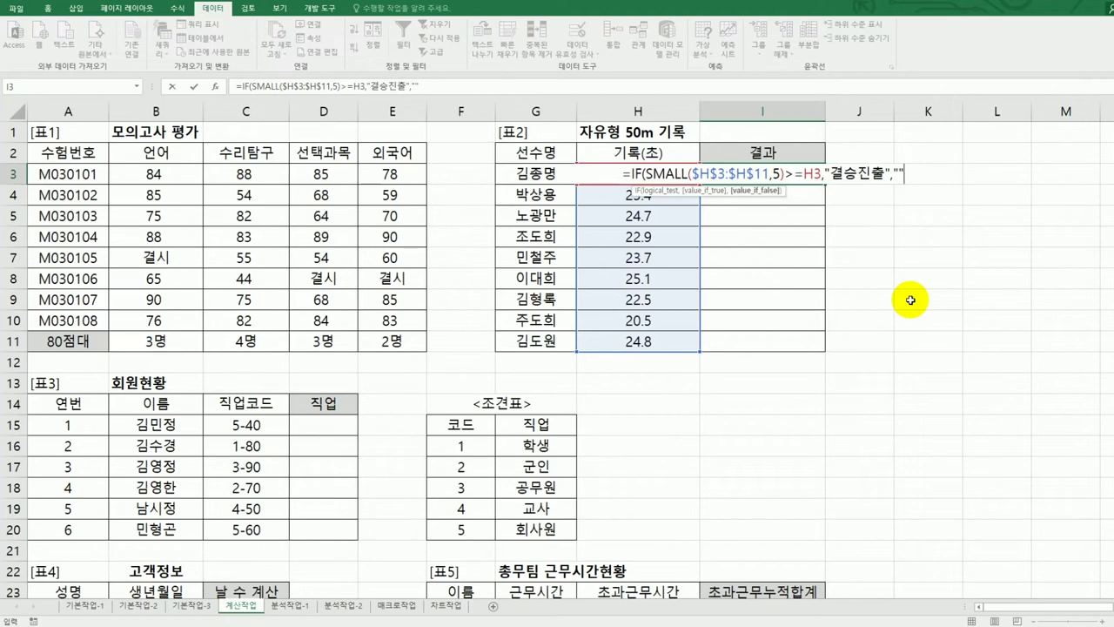
text())
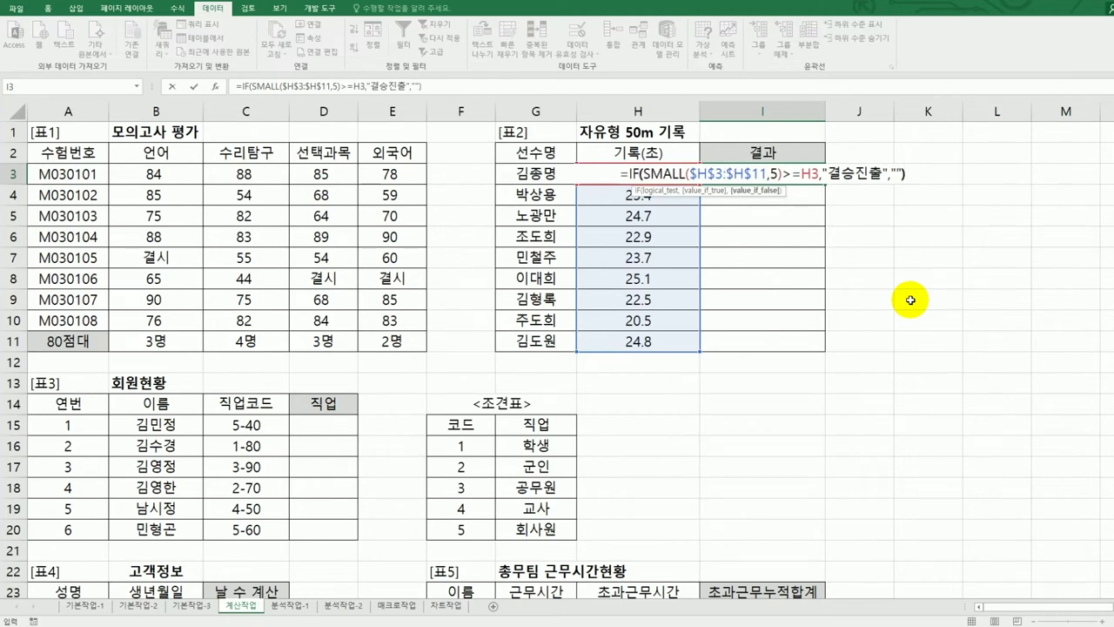
key(Return)
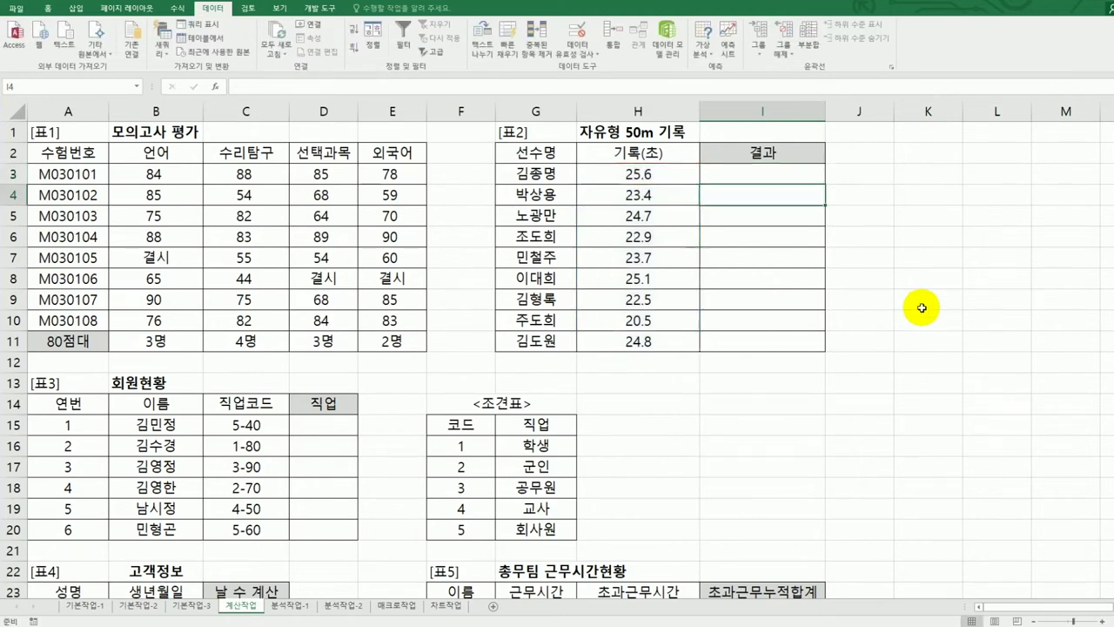
- Fill the I3 formula down to I11 and check the copied formula in I4
click(809, 171)
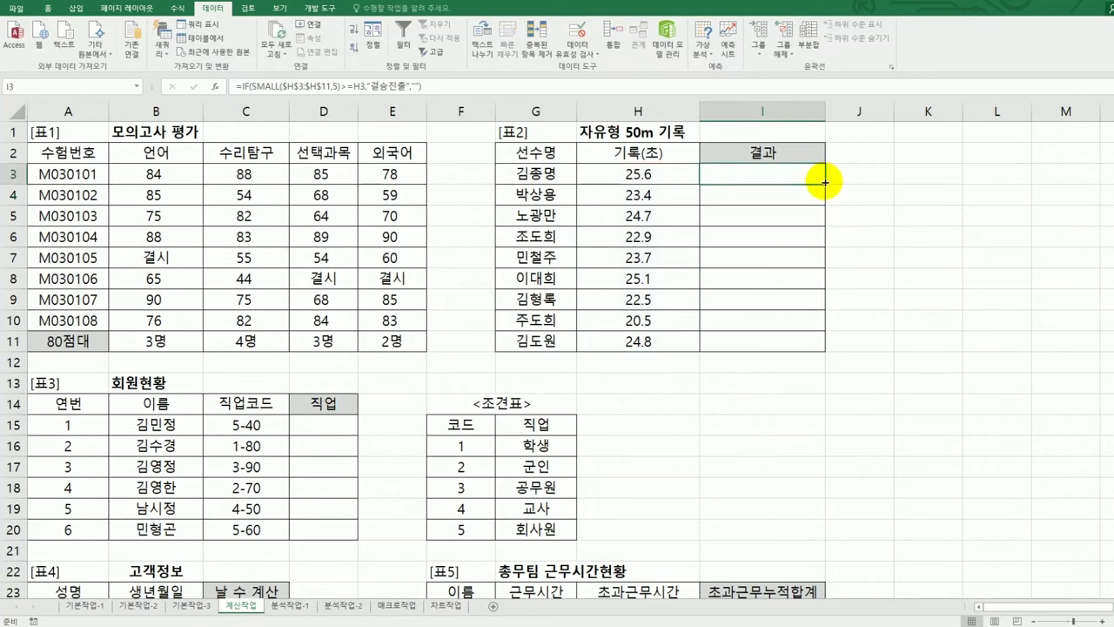
drag(824, 181, 808, 343)
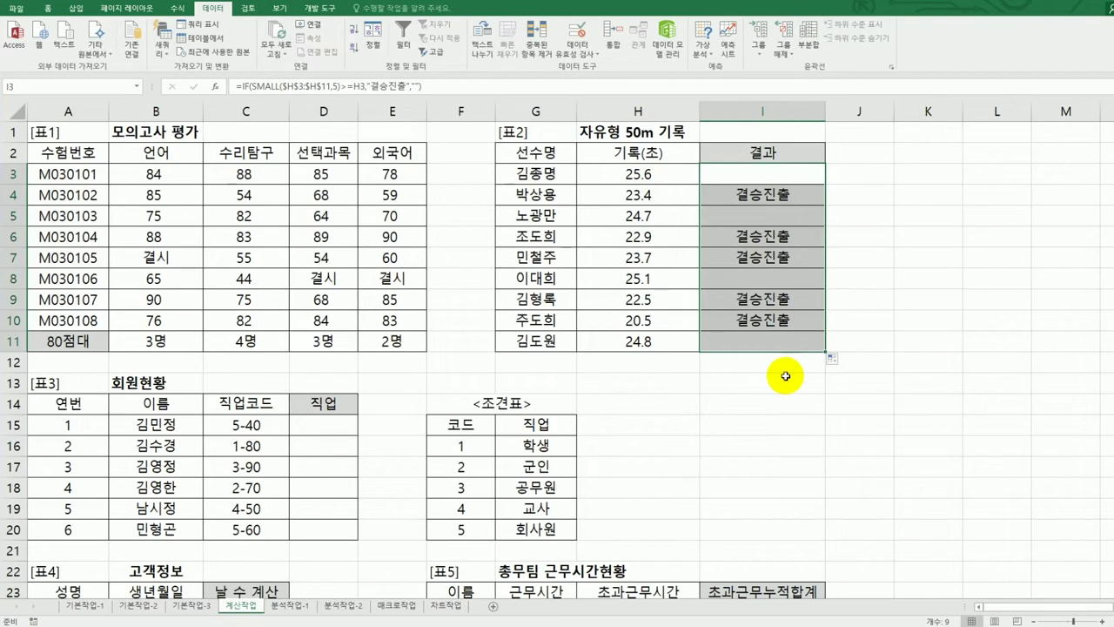
click(766, 195)
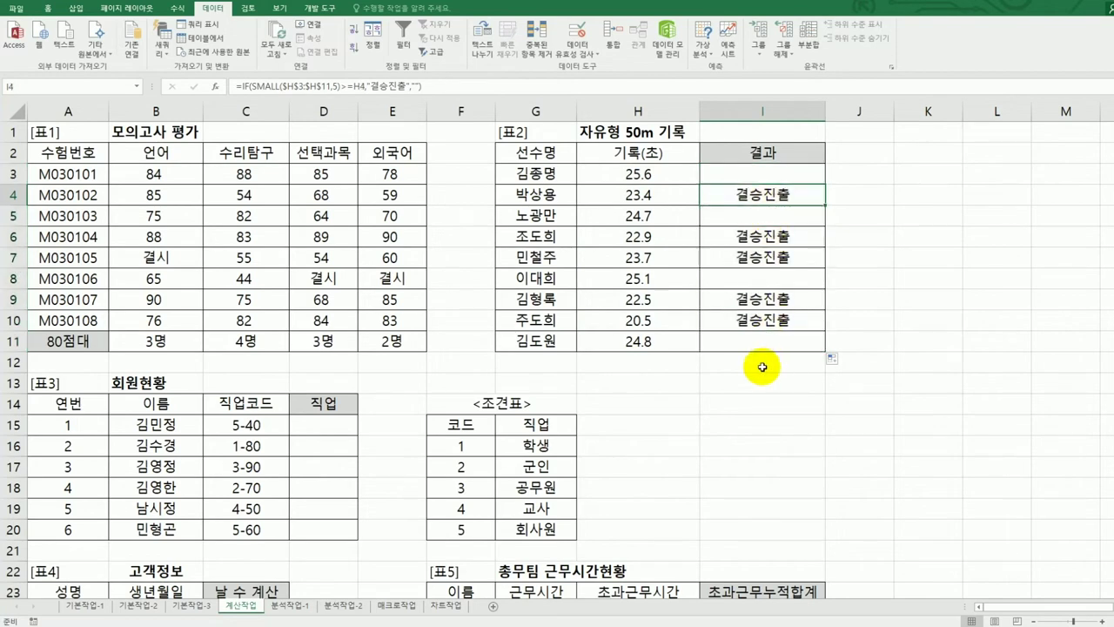
- Examine the 직업코드 values in C15:C20 and the 조견표 lookup range F16:G20 for the 직업 column of 표3
click(335, 425)
scroll(349, 452, down, 2)
scroll(349, 452, down, 1)
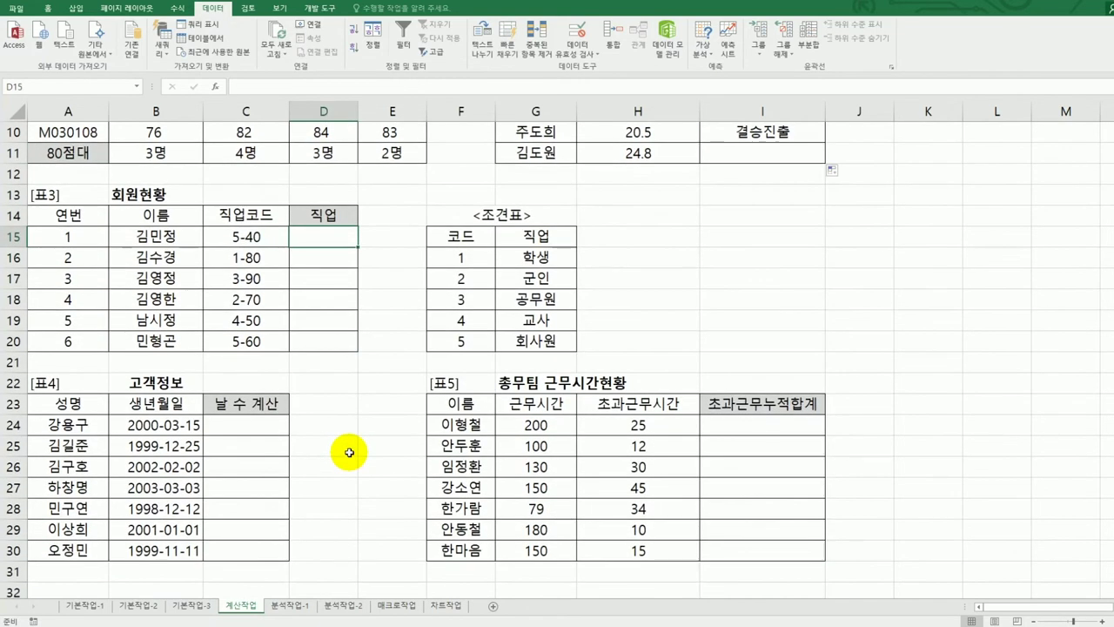
drag(239, 233, 244, 339)
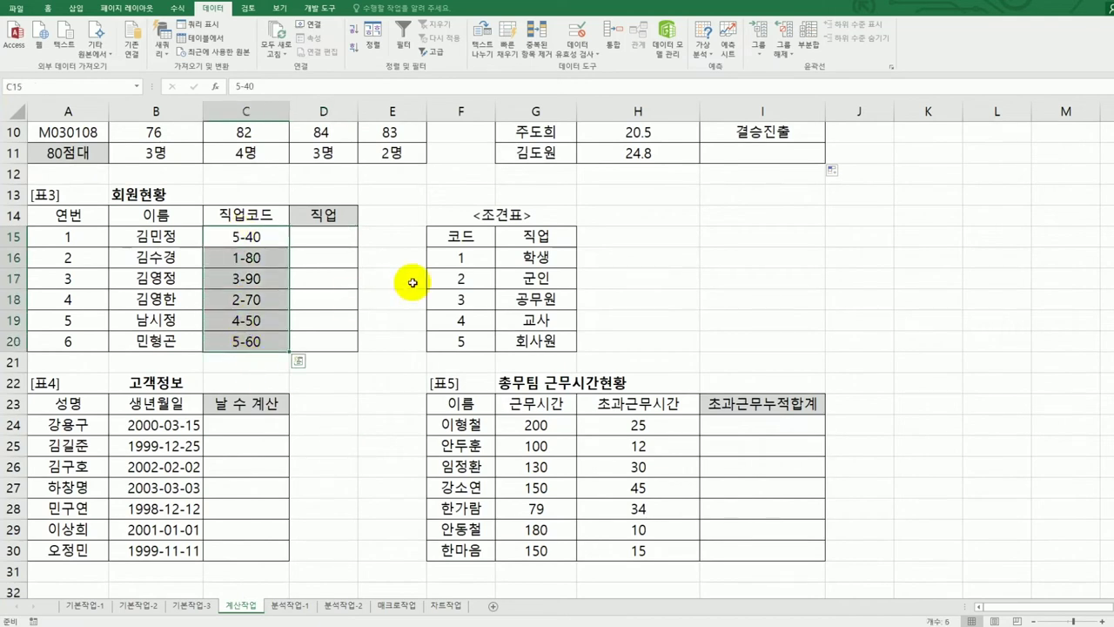
drag(466, 255, 527, 353)
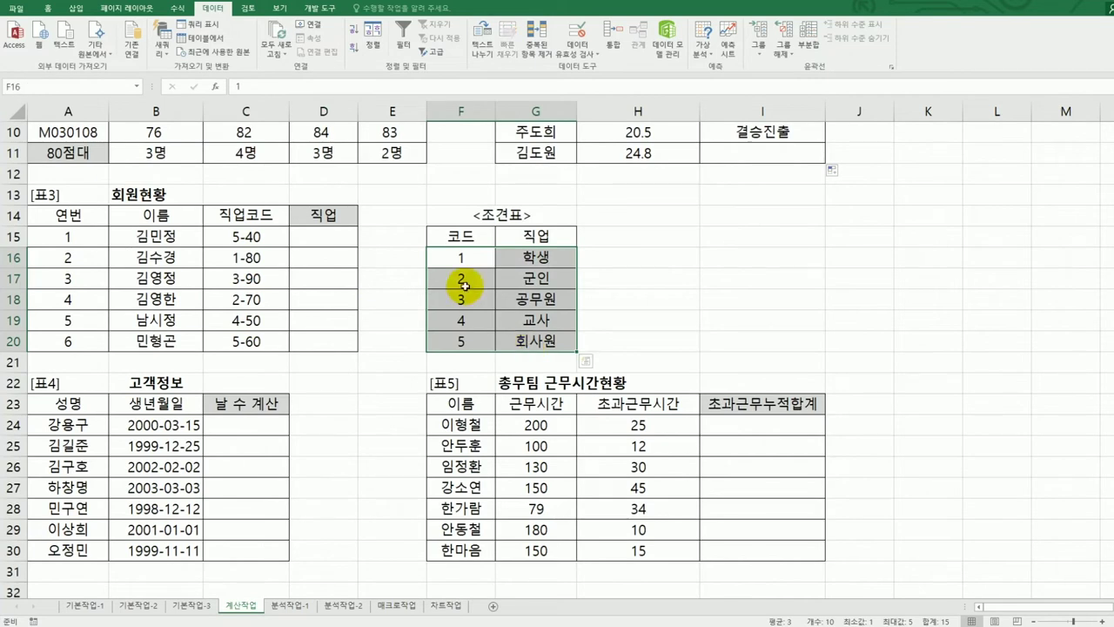
click(269, 237)
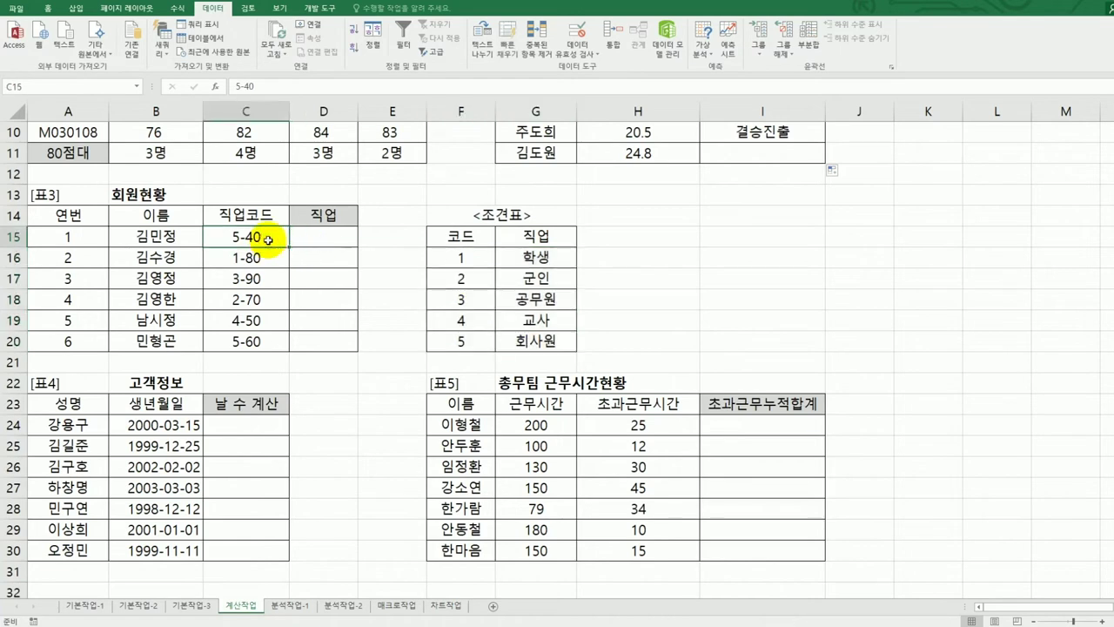
click(301, 239)
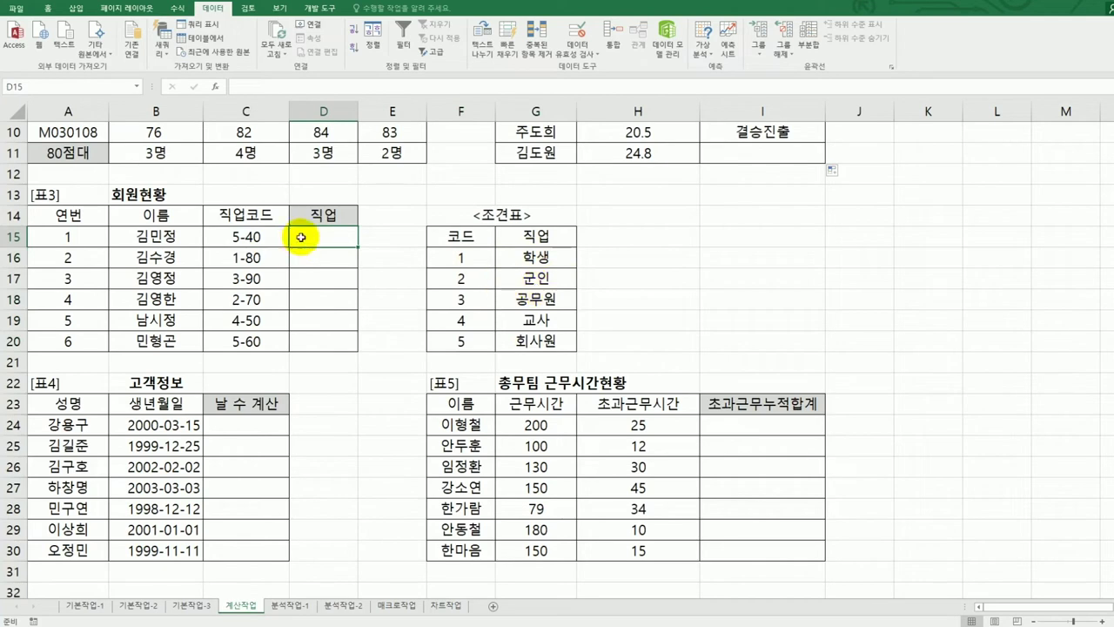
drag(254, 237, 249, 340)
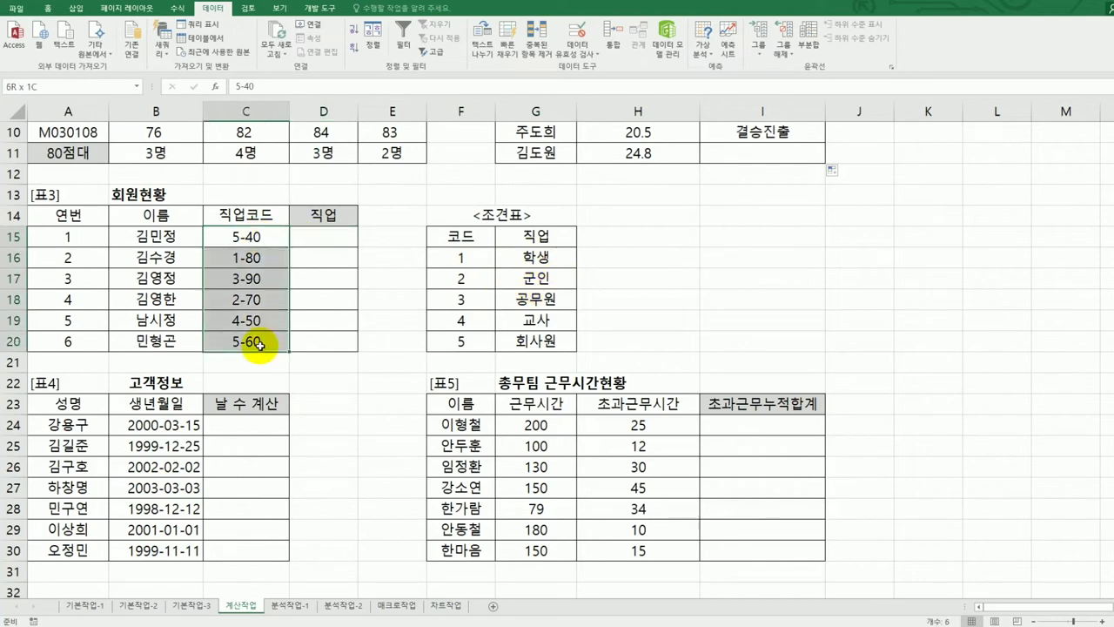
- Enter =LEFT(C15,1) in D15 to extract the first character of the 직업코드
click(323, 237)
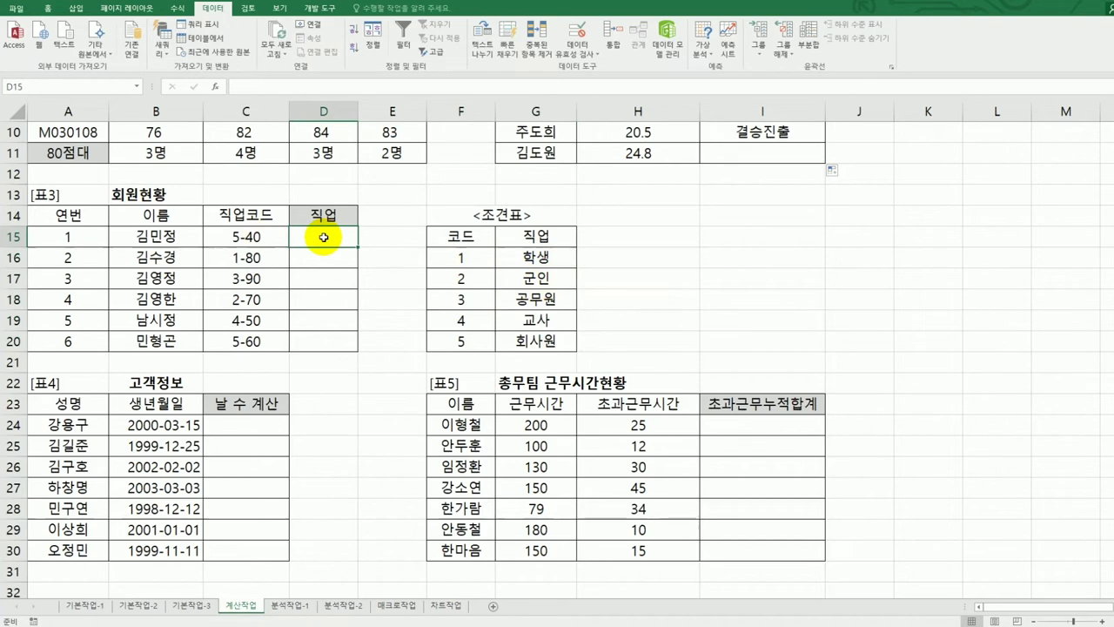
text(=)
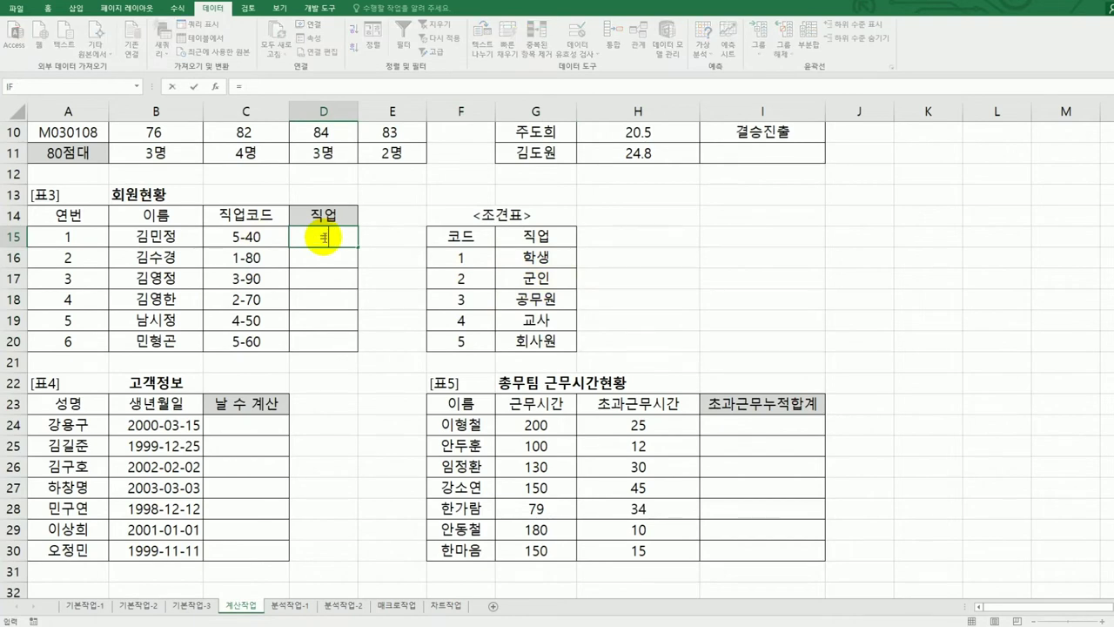
text(left()
key(Left)
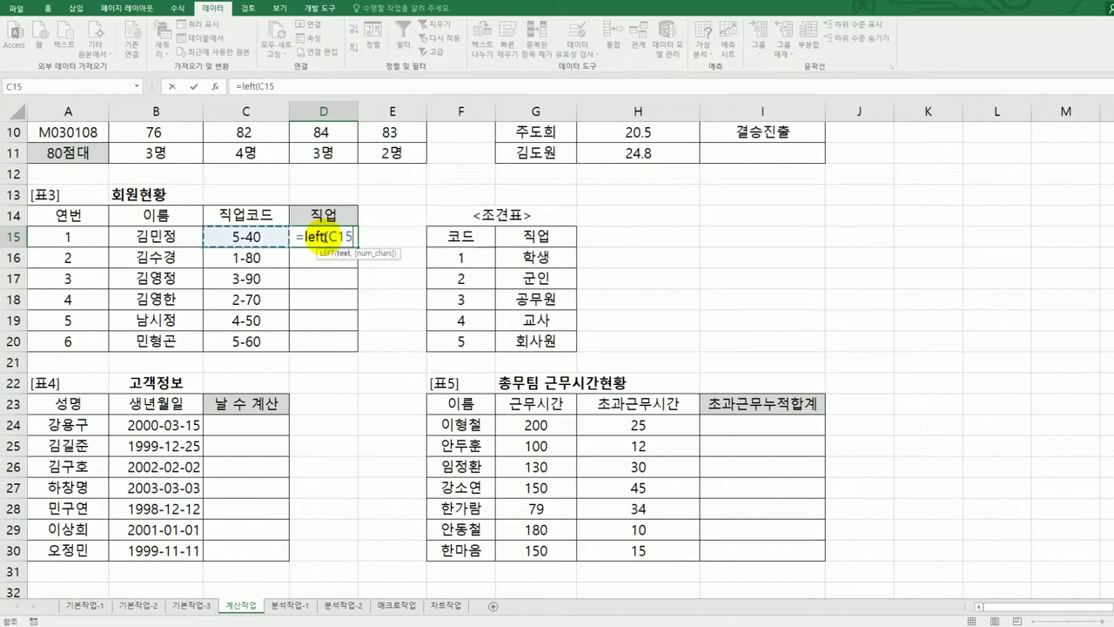
text(,1))
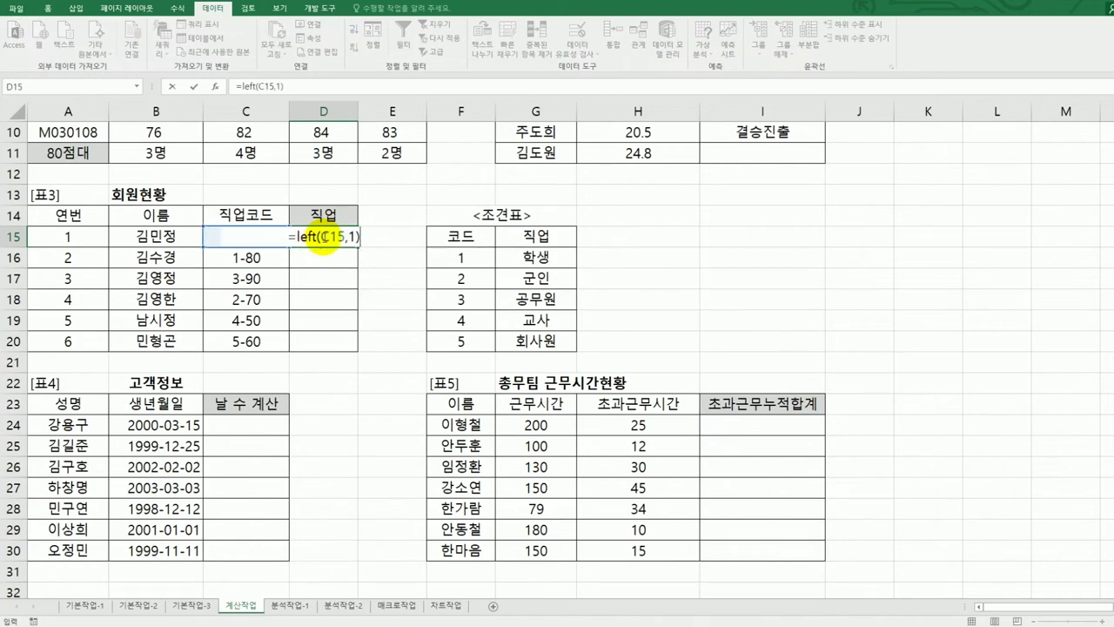
key(Return)
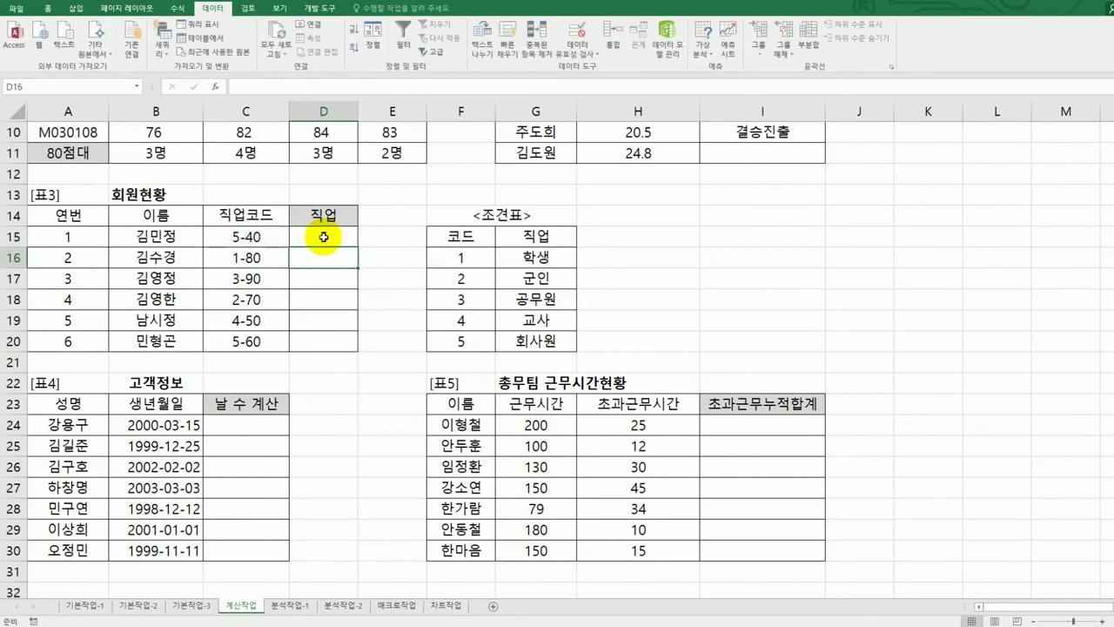
- Fill the D15 LEFT formula down to D20 and compare the extracted codes with the 조견표 range F16:G20
click(323, 236)
drag(356, 246, 359, 341)
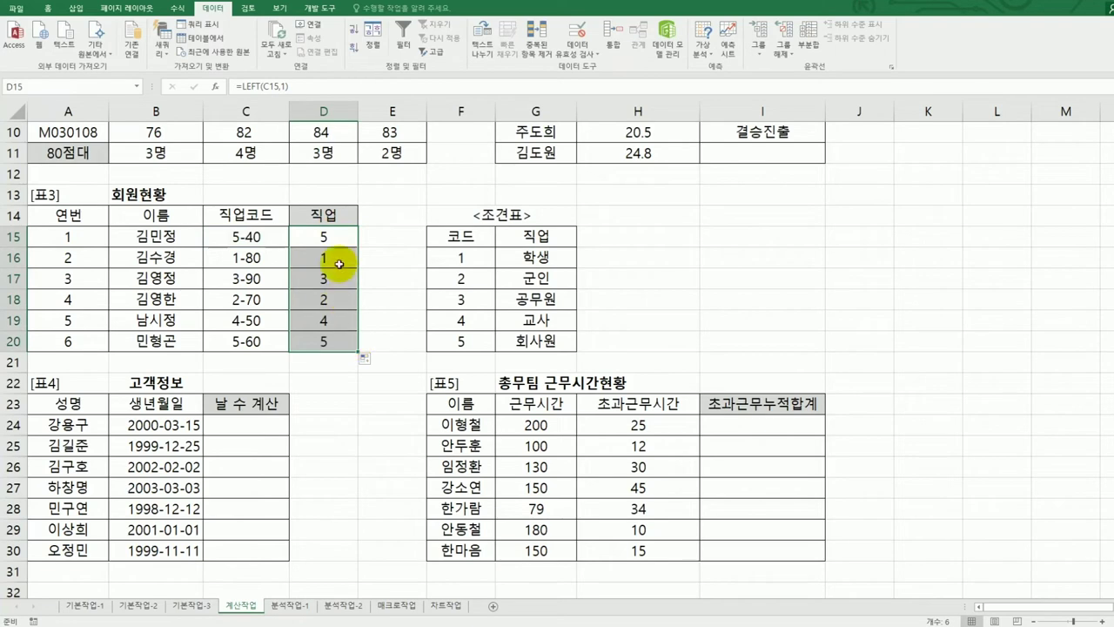
drag(449, 252, 549, 341)
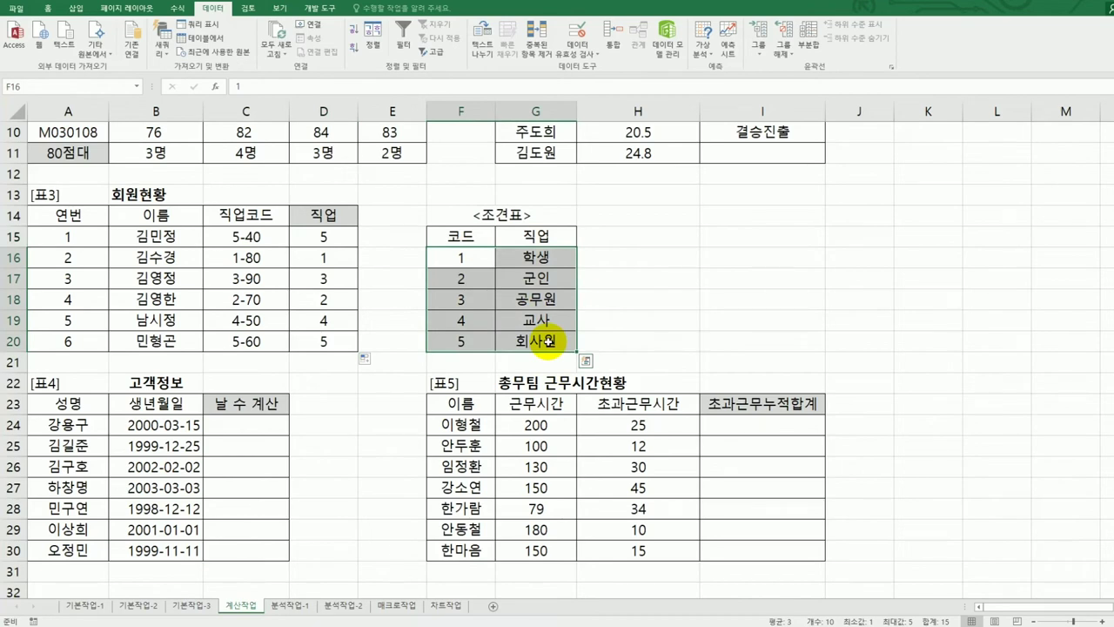
- Wrap the LEFT(C15,1) formula in D15 in a VLOOKUP function, using it as the lookup value
click(344, 236)
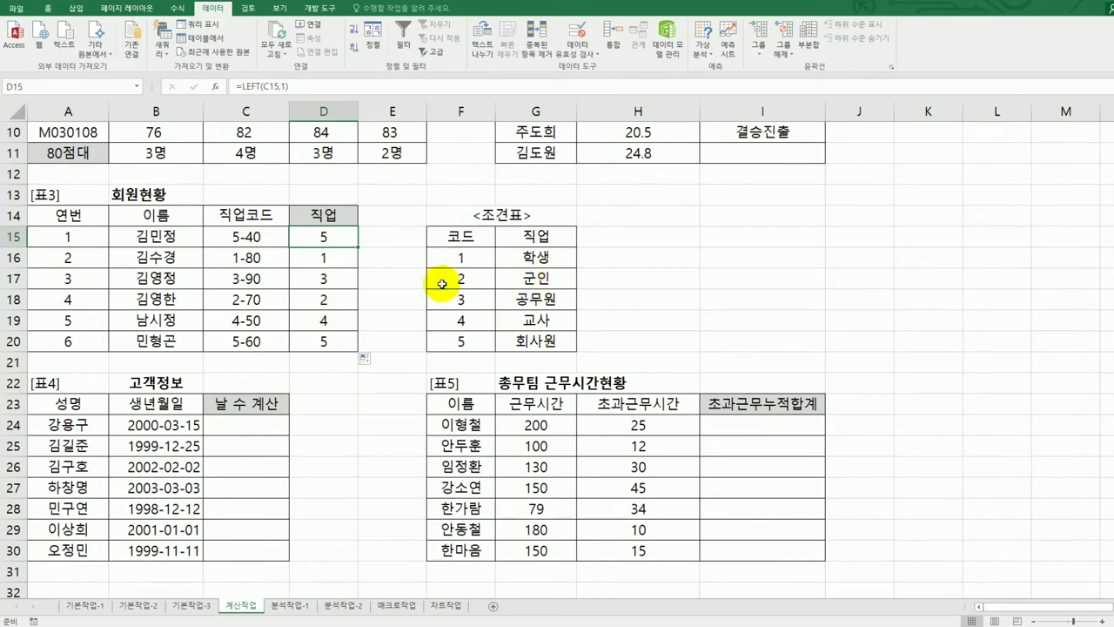
double_click(311, 237)
click(293, 236)
text(vl)
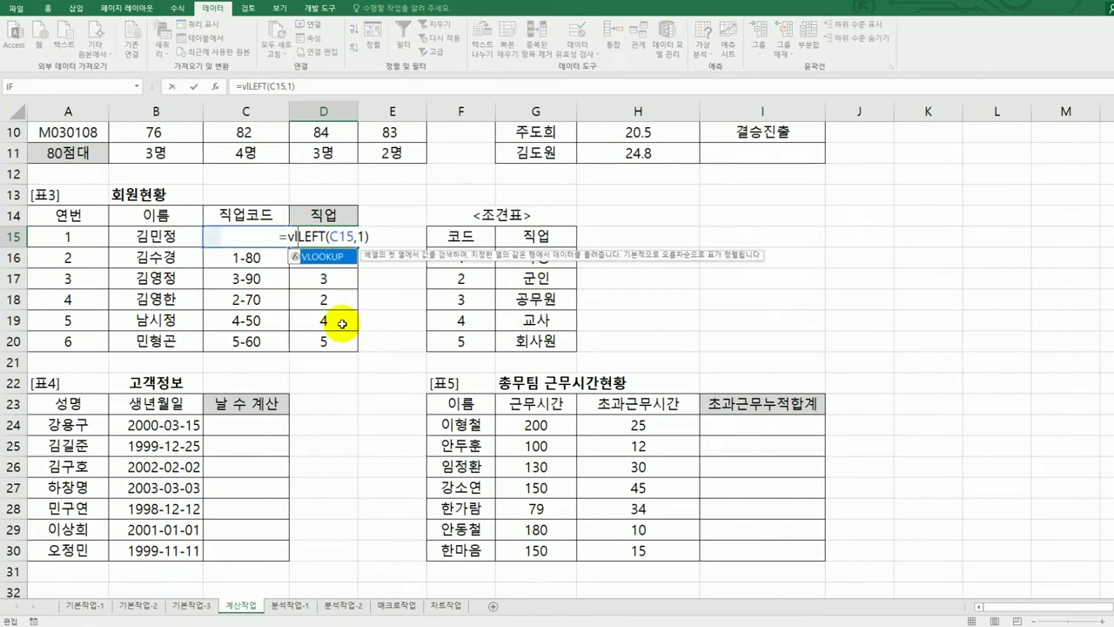
double_click(322, 257)
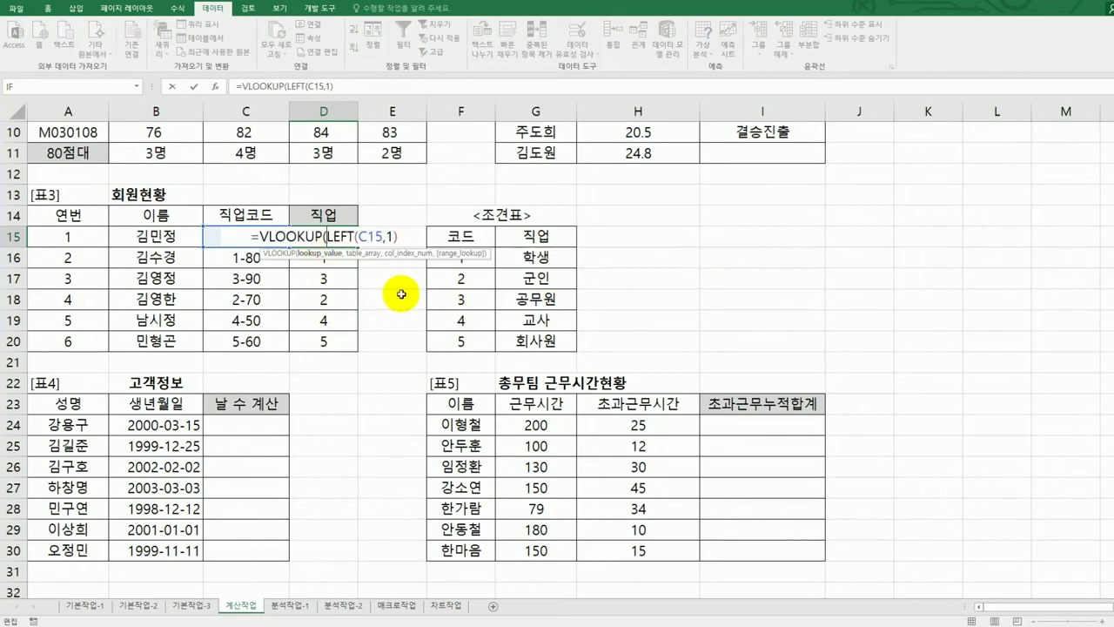
click(403, 239)
text(,)
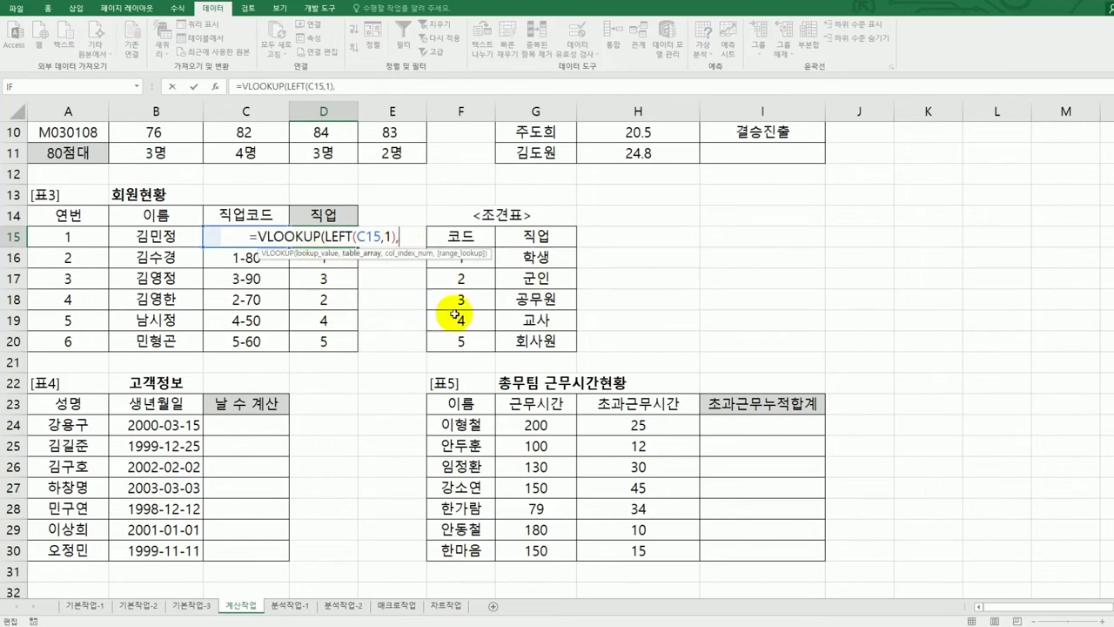
- Complete the D15 VLOOKUP with the absolute range $F$16:$G$20, column 2 and FALSE, and fill it down to D20
drag(479, 259, 542, 342)
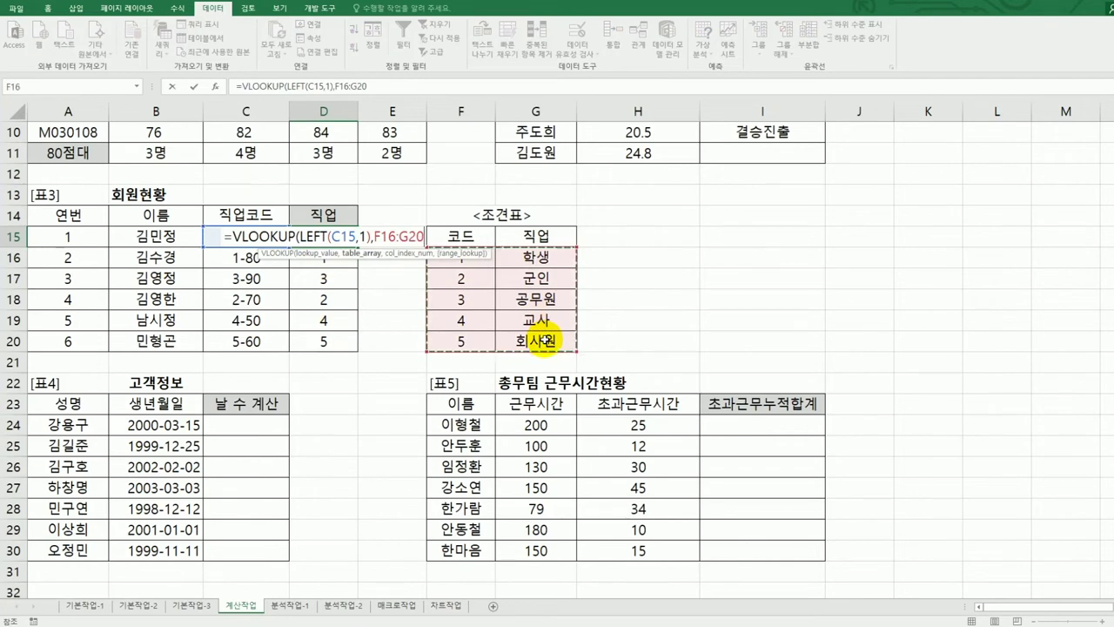
key(F4)
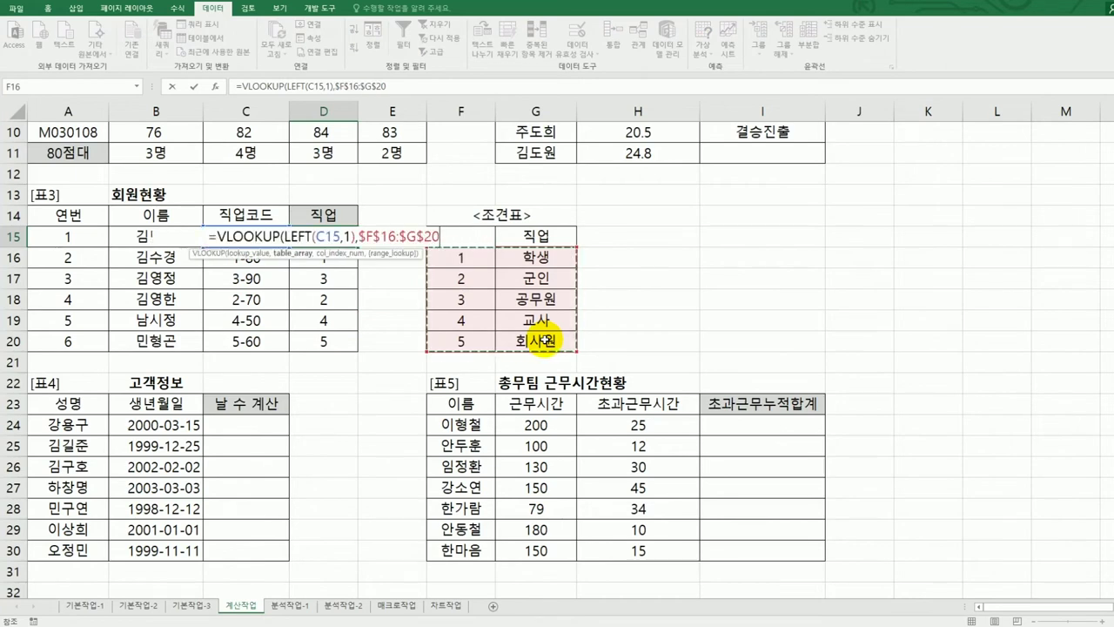
text(,)
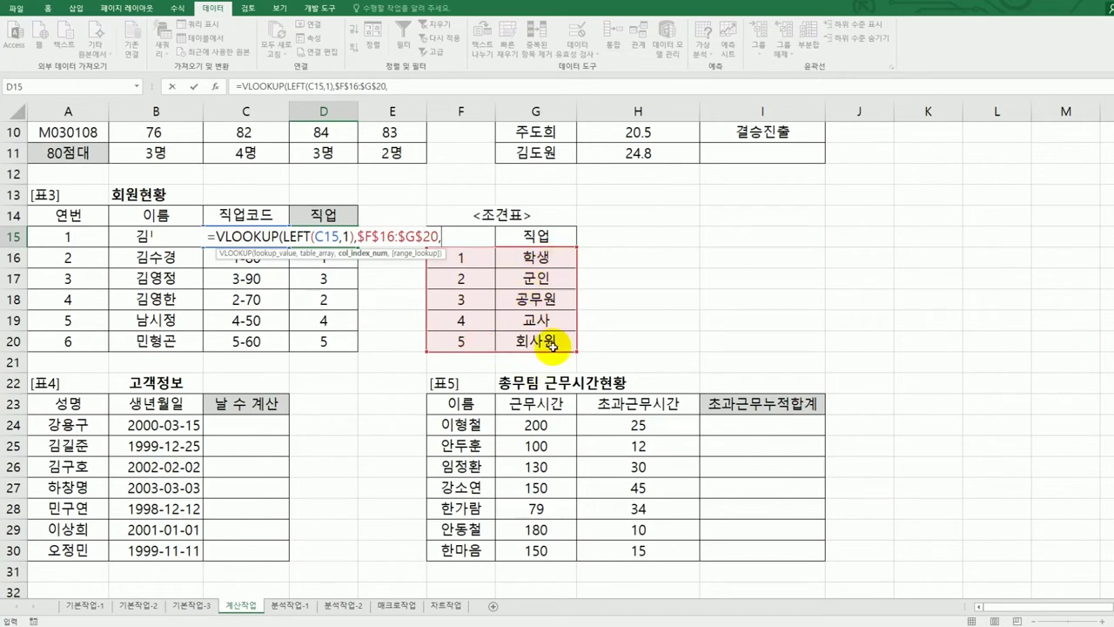
text(2,)
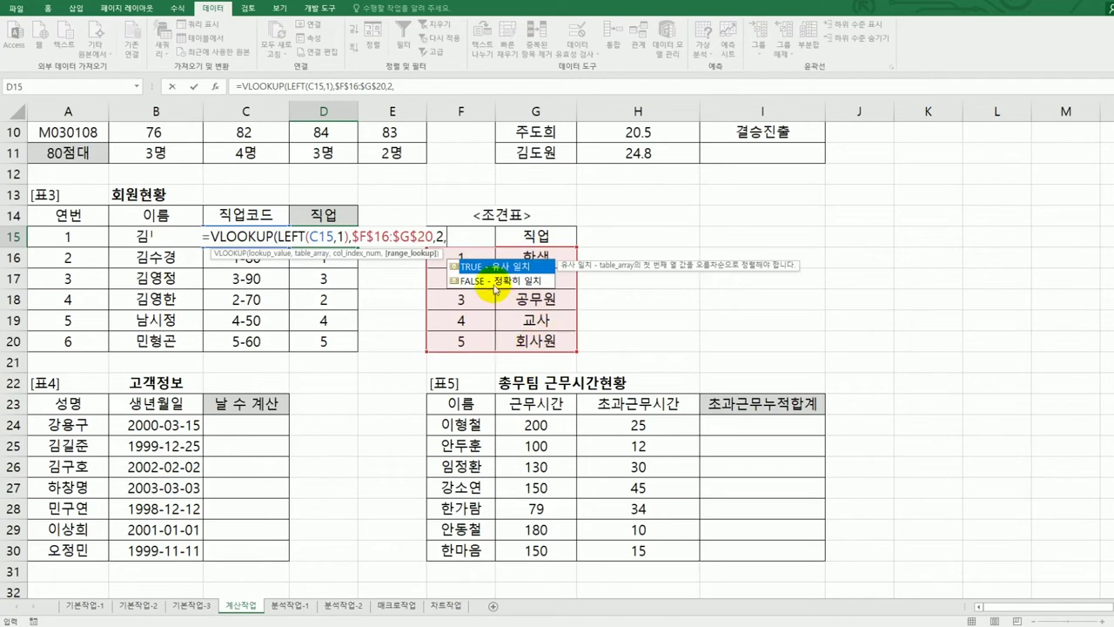
double_click(493, 281)
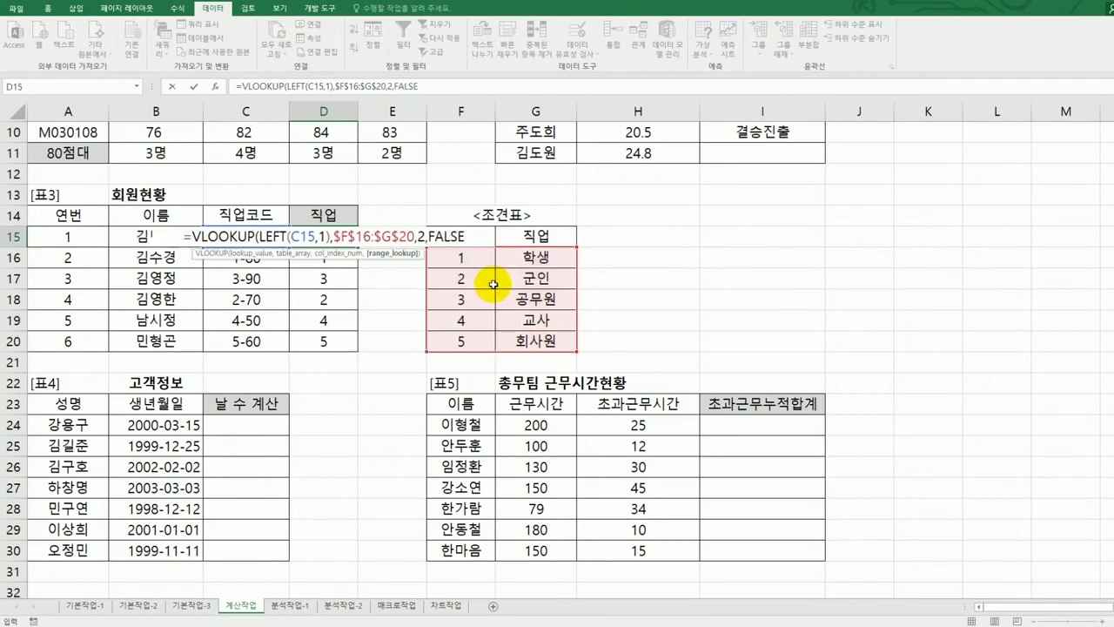
text())
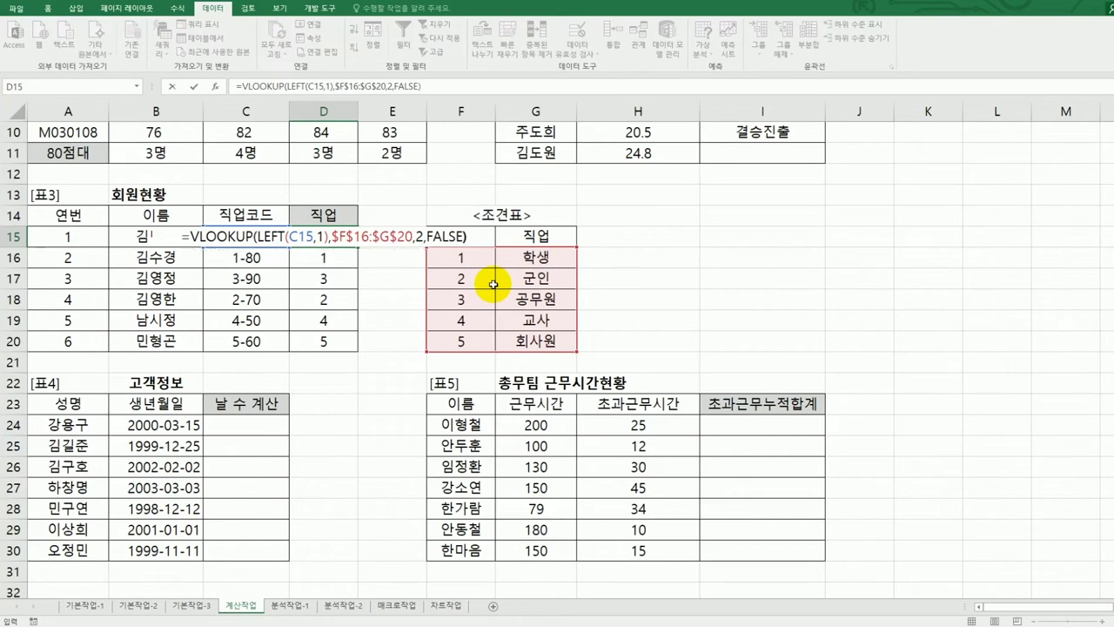
key(ctrl+Return)
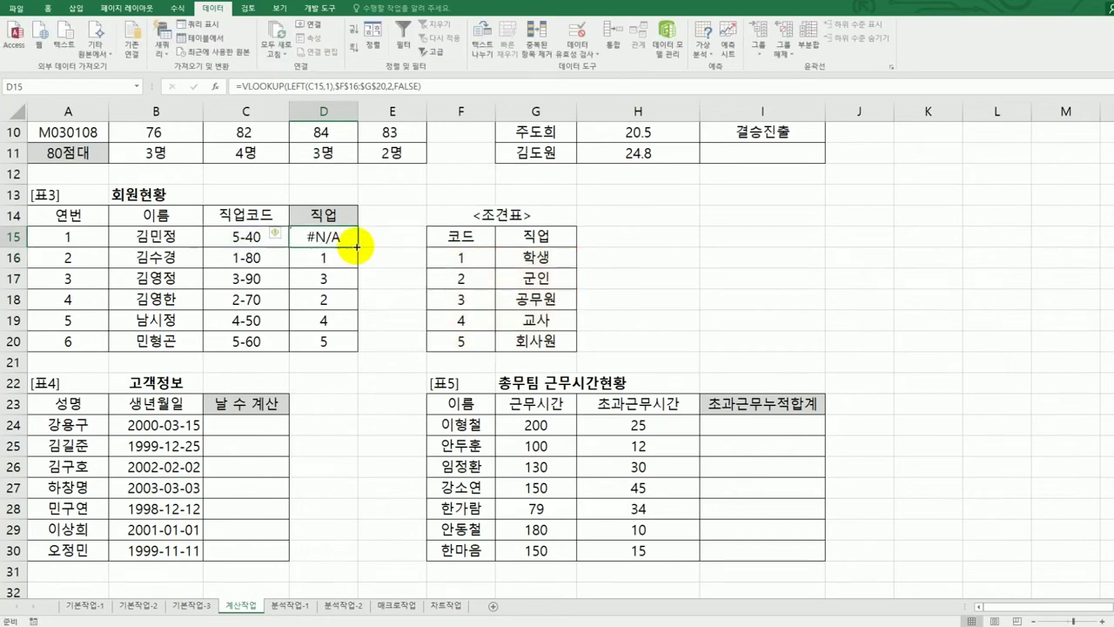
drag(357, 247, 362, 346)
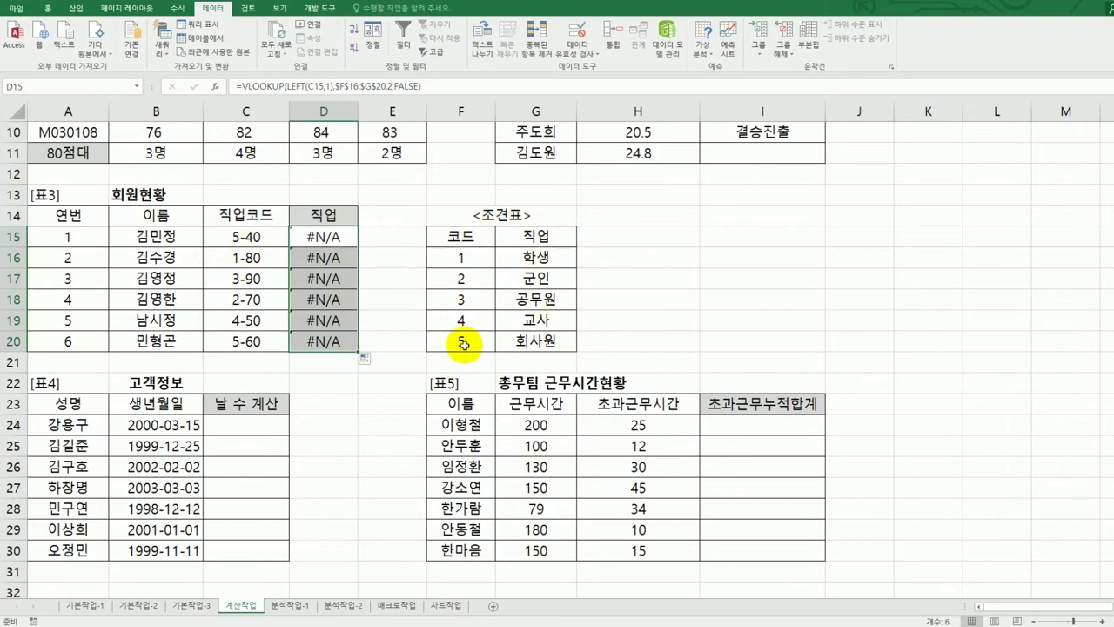
- Wrap the LEFT(C15,1) lookup value inside the D15 VLOOKUP in a VALUE function to convert it to a number
click(339, 241)
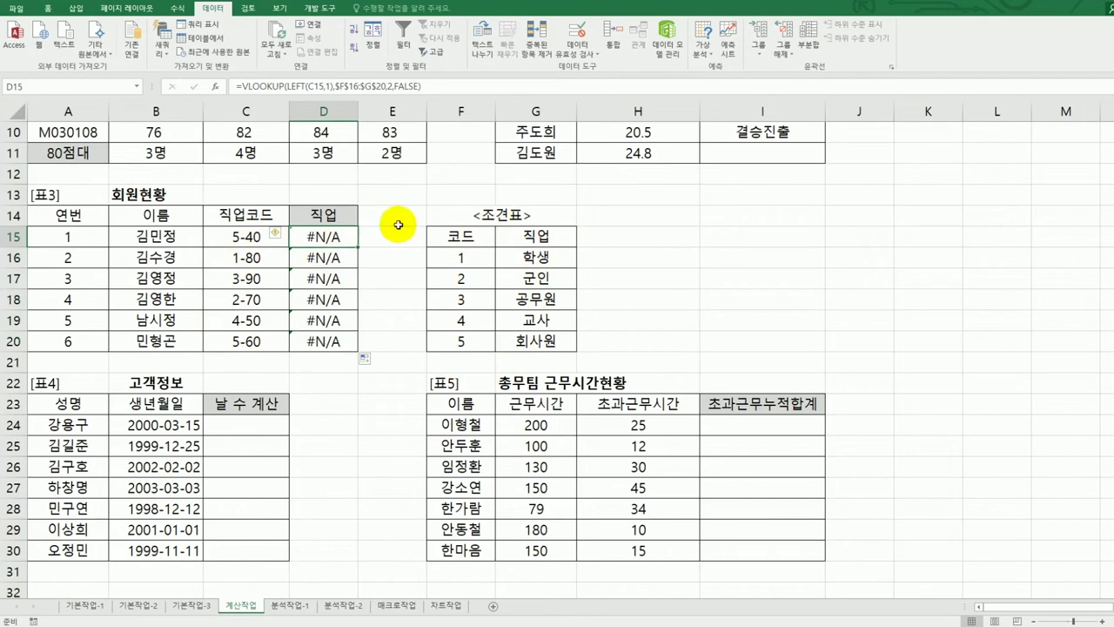
double_click(300, 237)
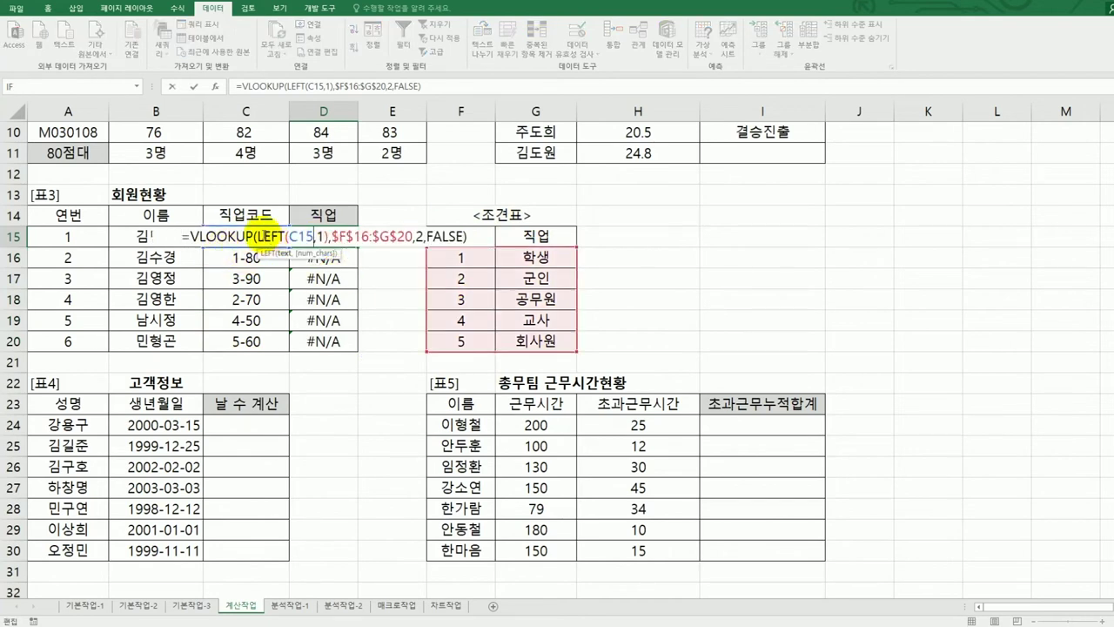
click(259, 236)
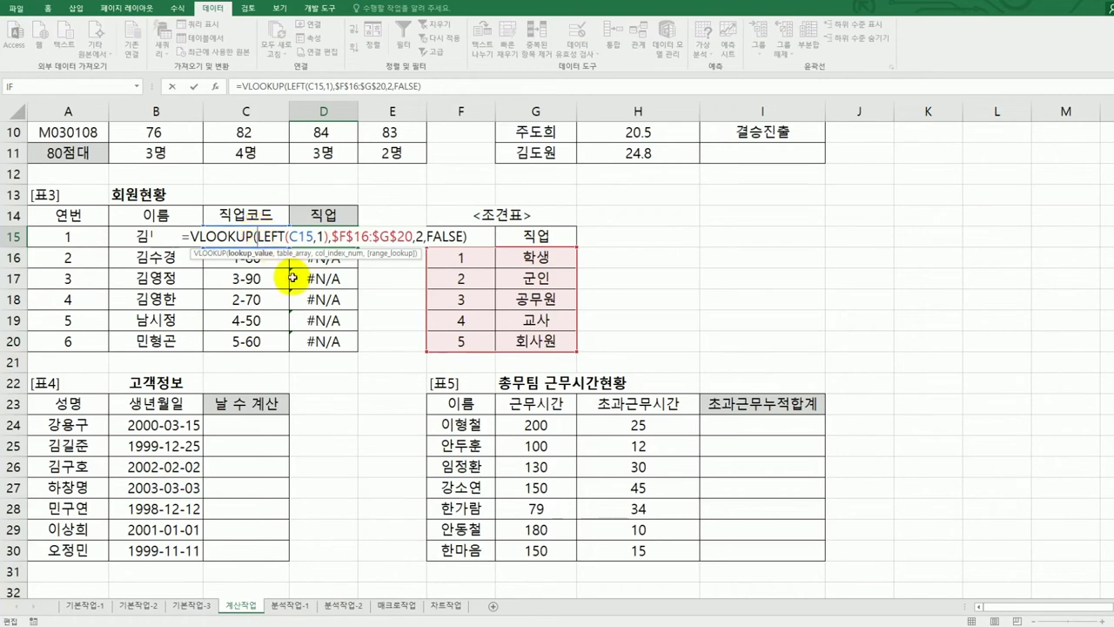
text(v)
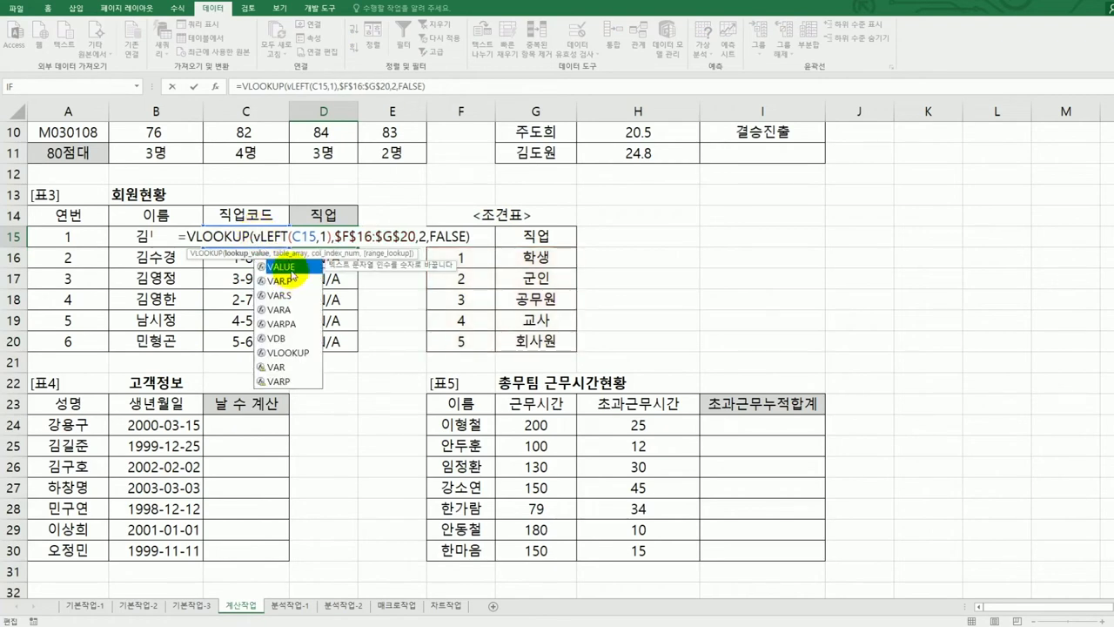
double_click(293, 275)
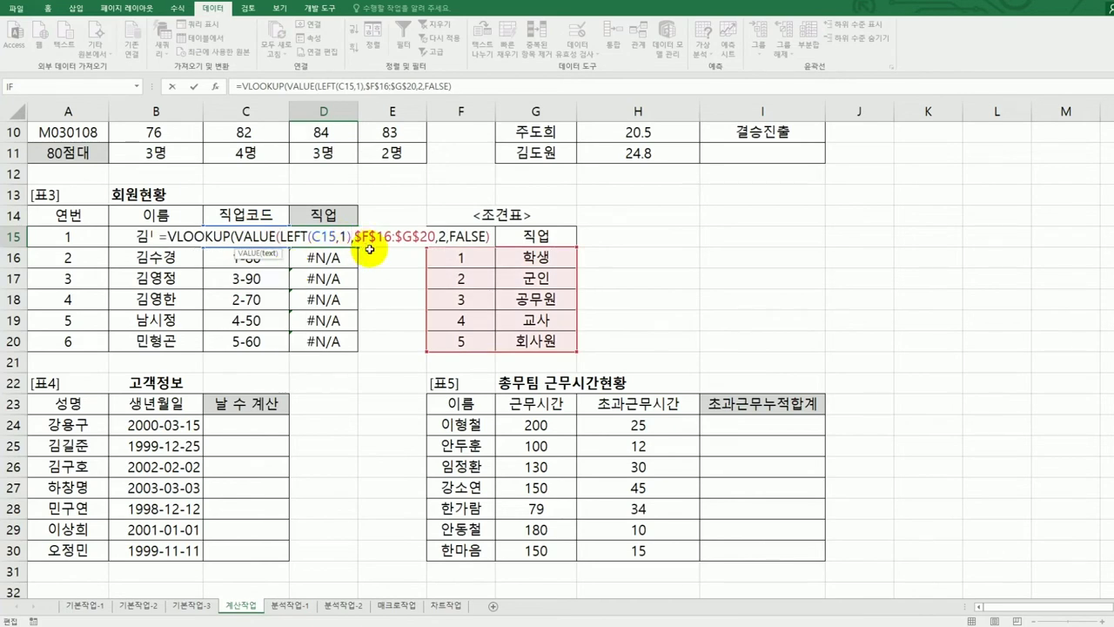
text())
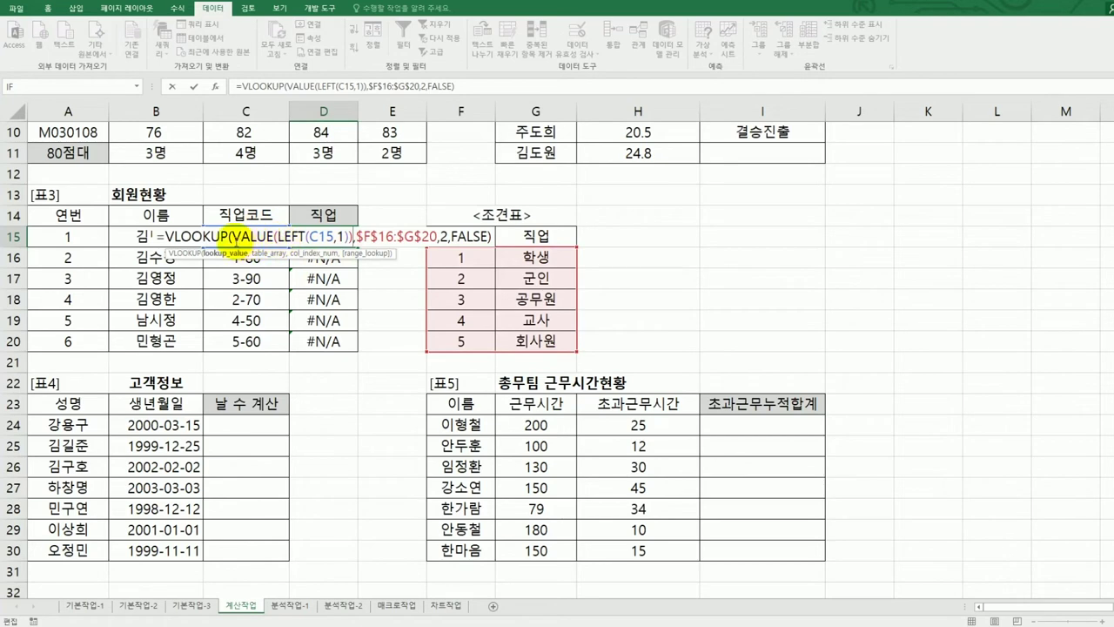
- Enter the corrected VLOOKUP formula in D15 and fill it down to D20
click(240, 237)
drag(228, 236, 355, 237)
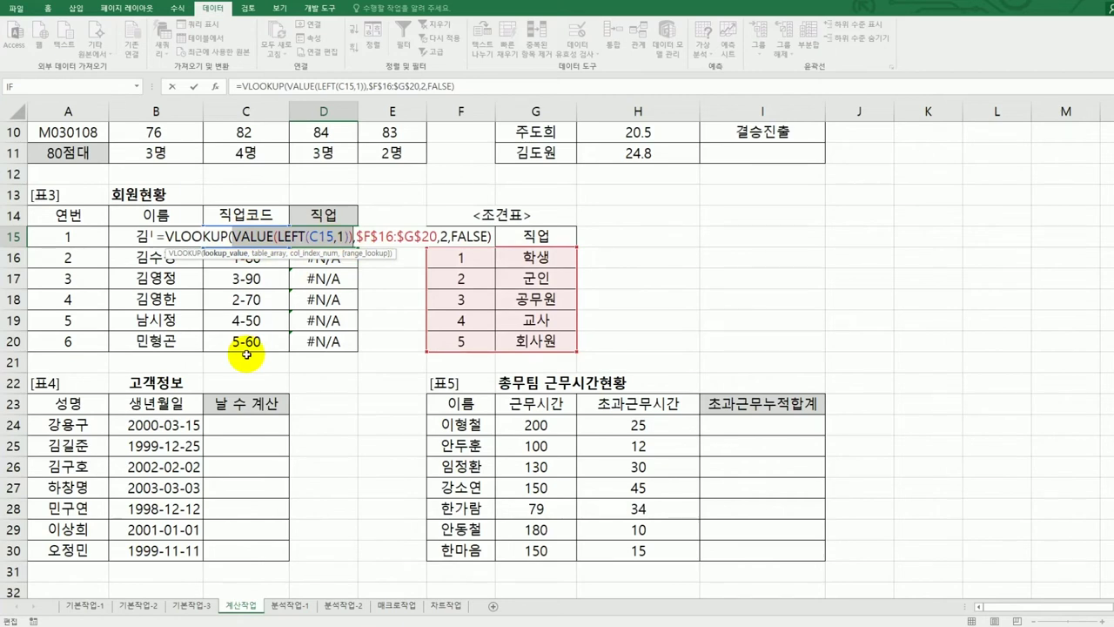
key(Return)
click(347, 238)
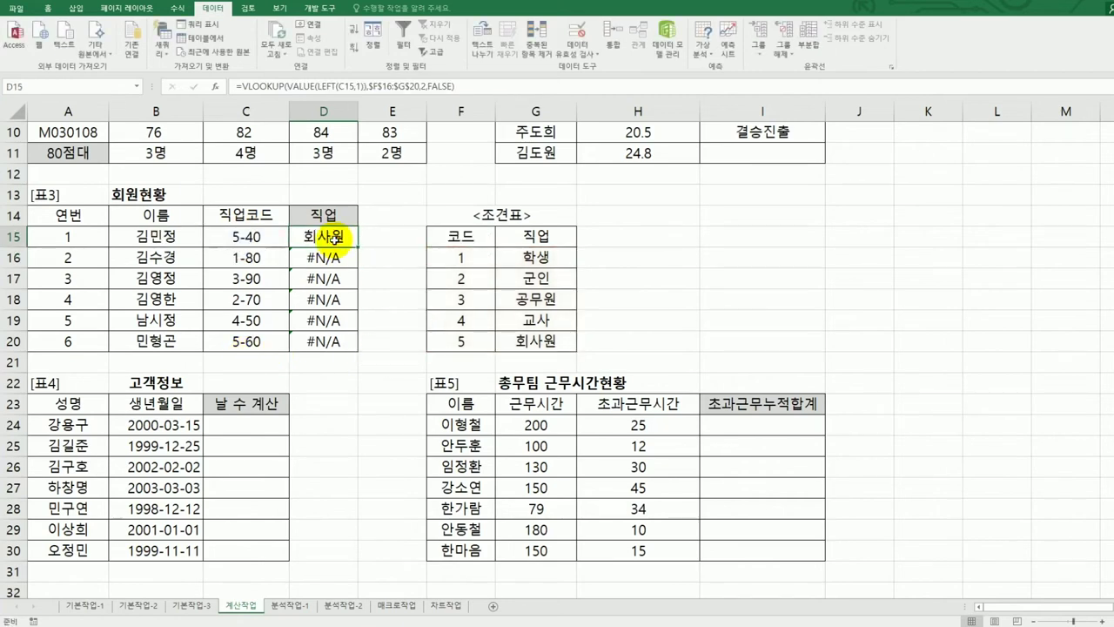
drag(360, 249, 352, 343)
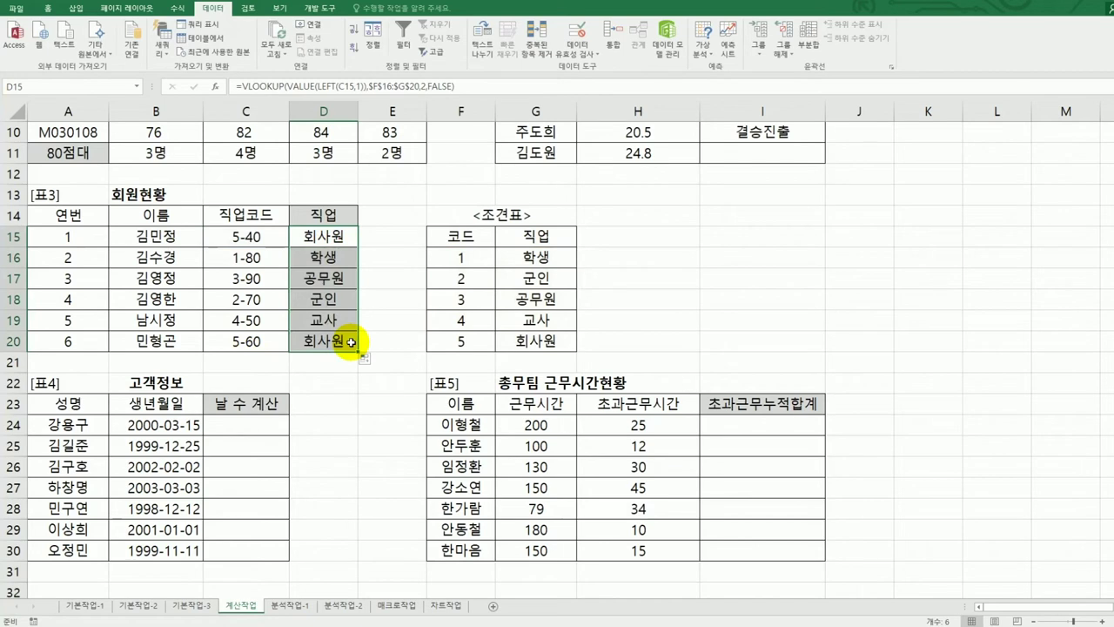
- Start a DAYS function in C24, the first 날 수 계산 cell of 표4
click(275, 421)
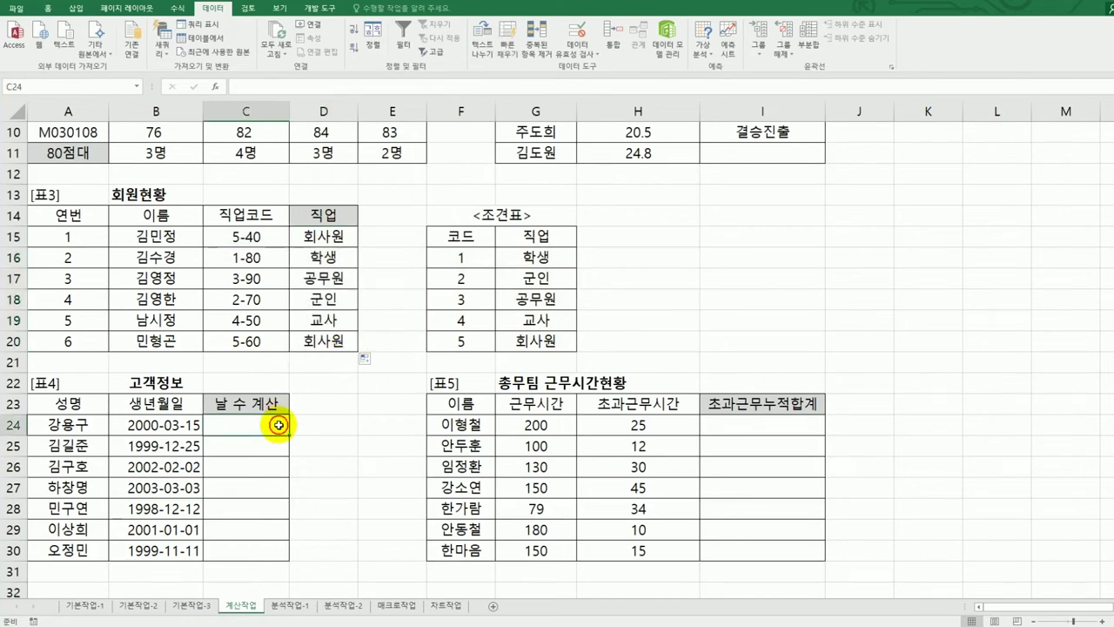
click(194, 429)
double_click(259, 430)
key(Escape)
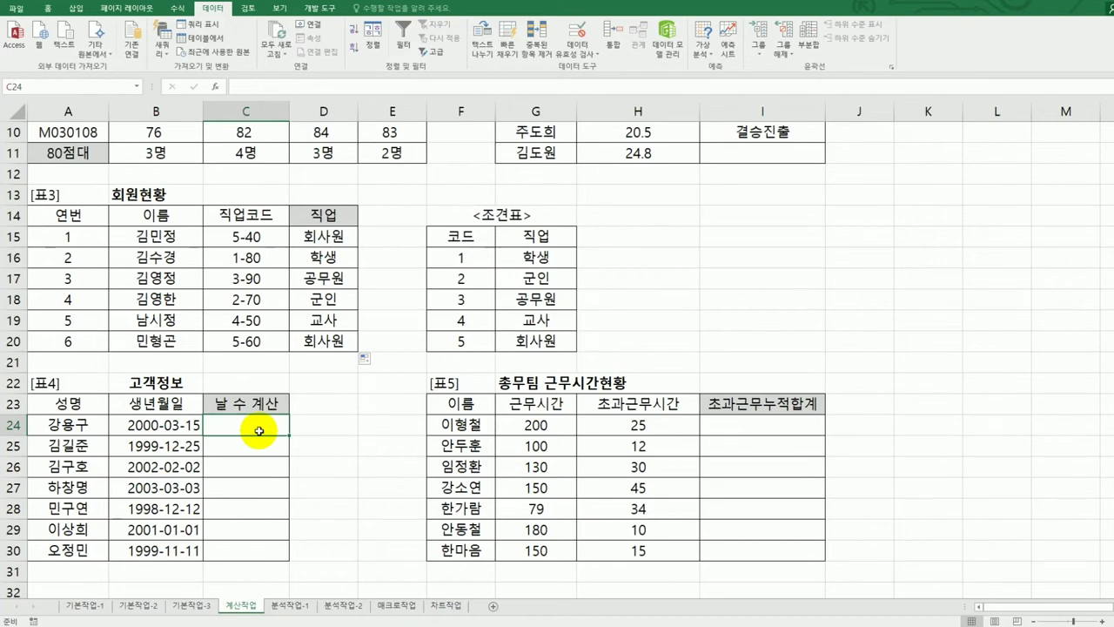
text(=d)
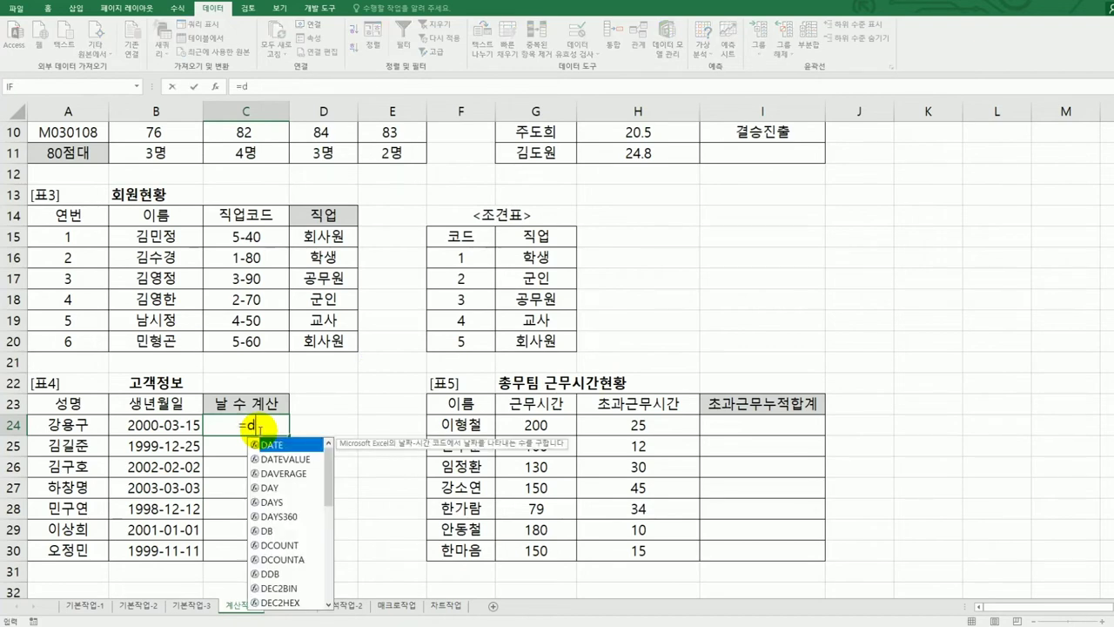
text(ays)
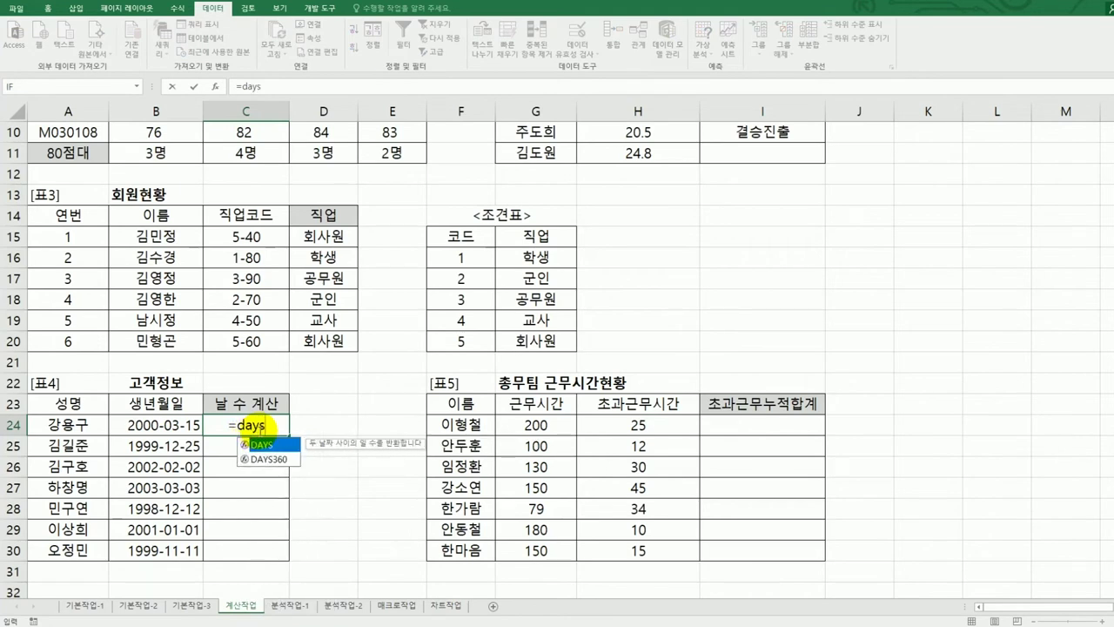
key(Tab)
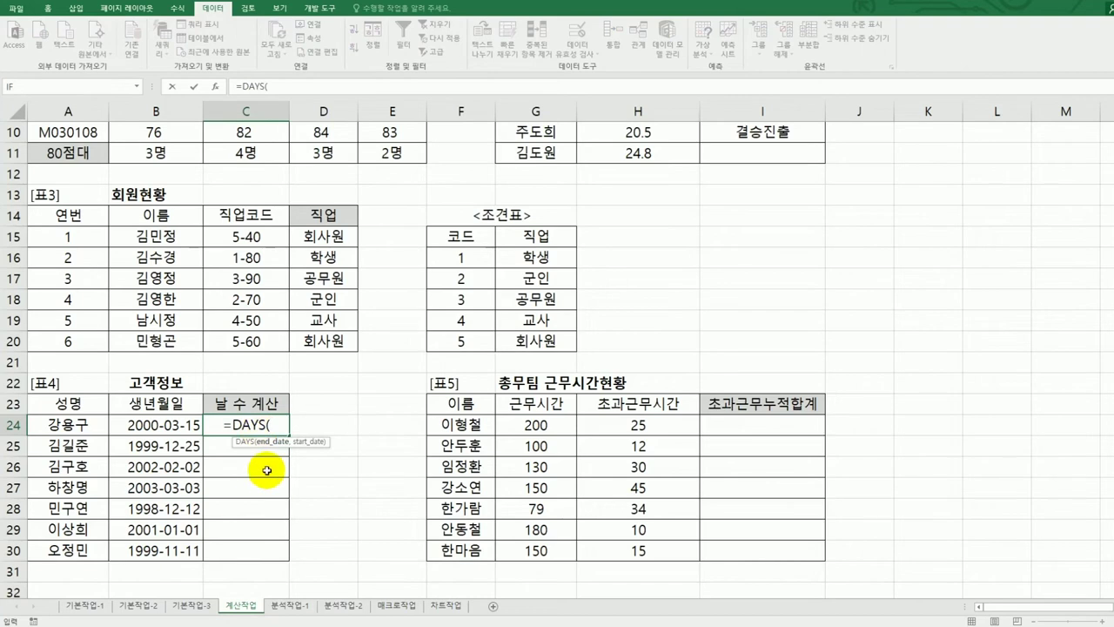
- Complete the C24 DAYS formula with TODAY() as end date and B24 as start date, and fill it down to C30
text(tod)
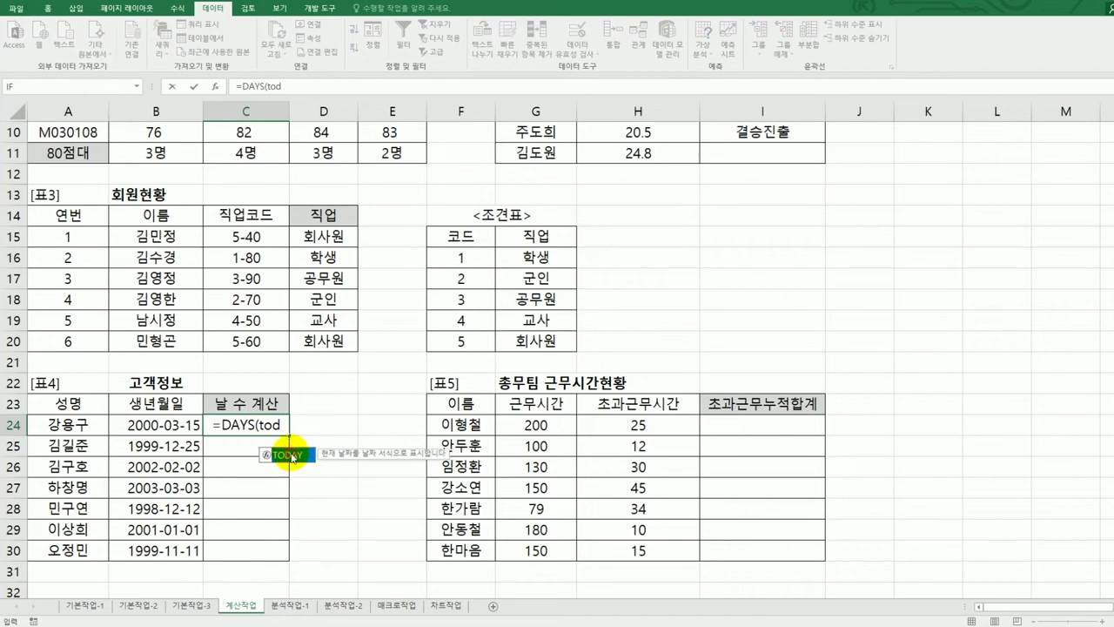
double_click(285, 455)
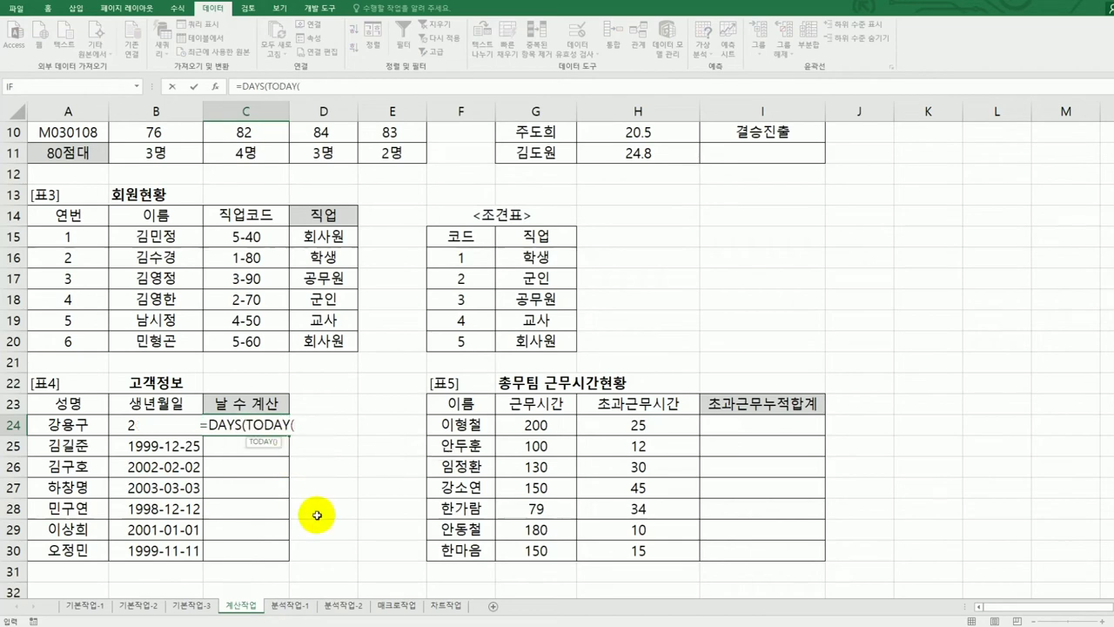
text(),)
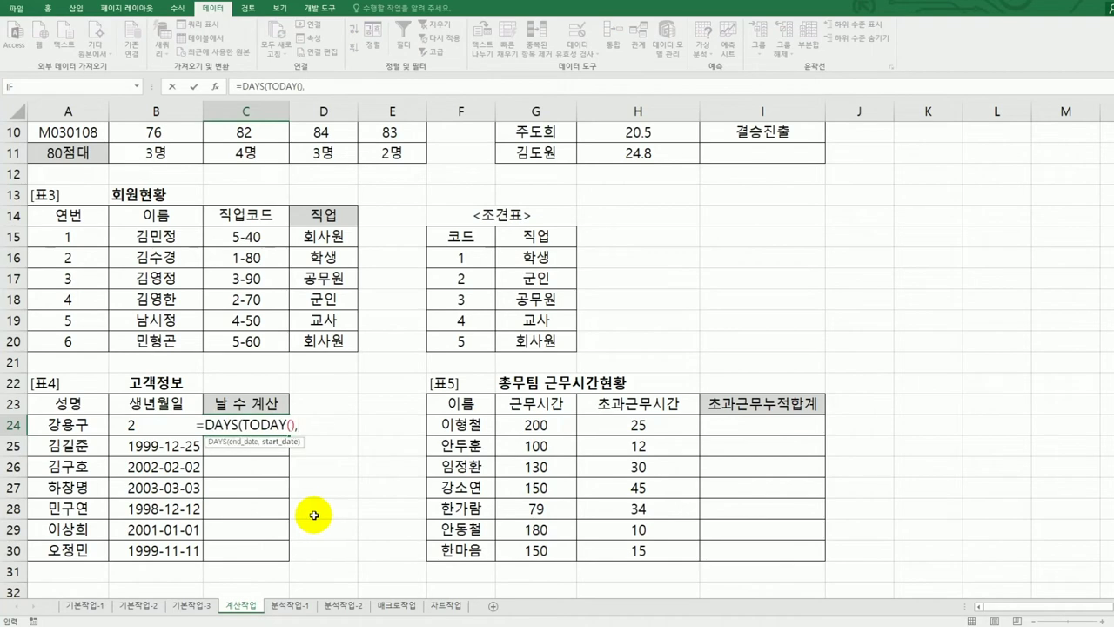
click(128, 425)
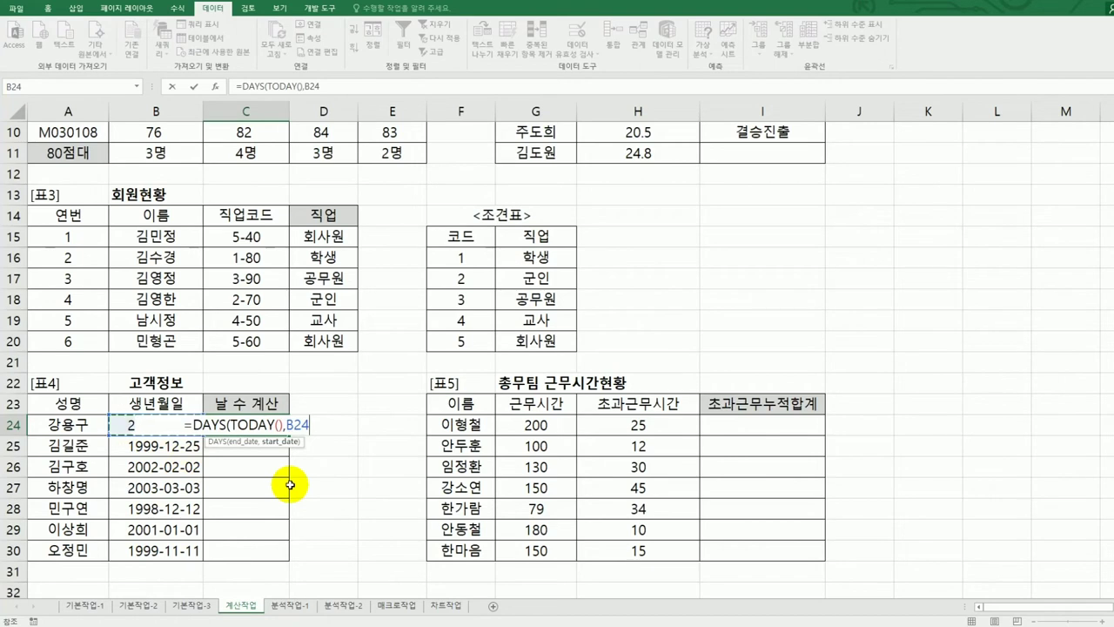
text())
key(Return)
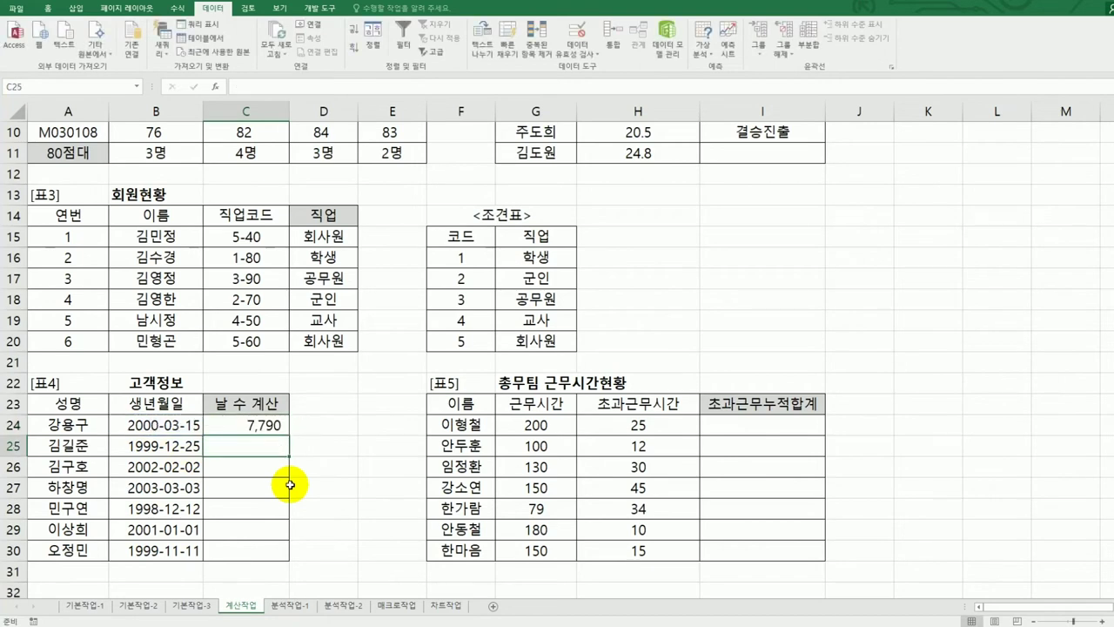
click(264, 425)
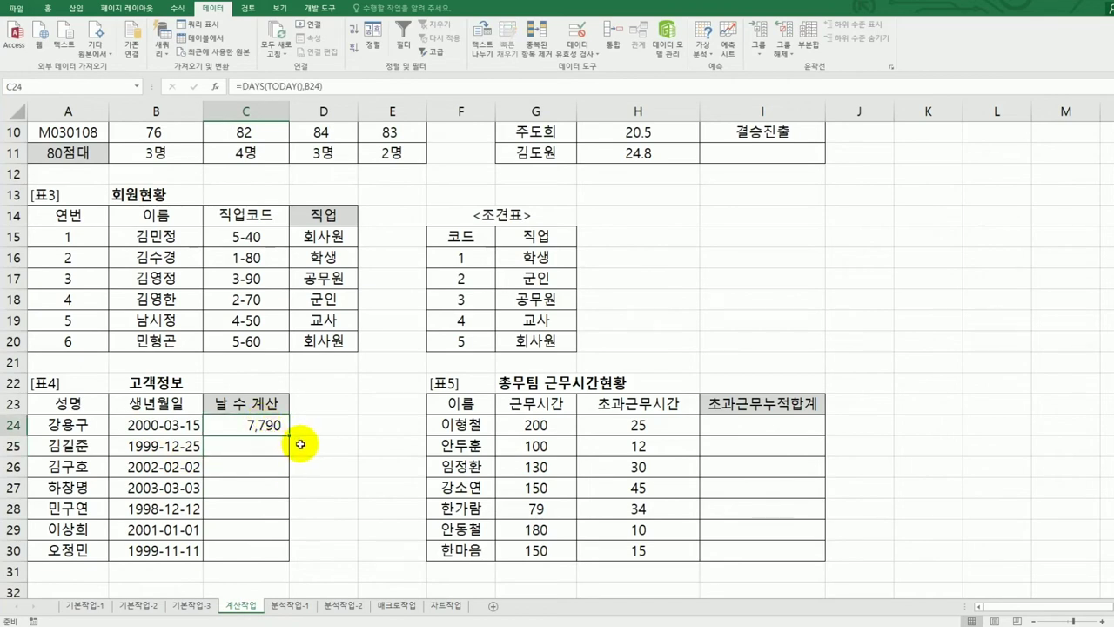
drag(289, 436, 286, 561)
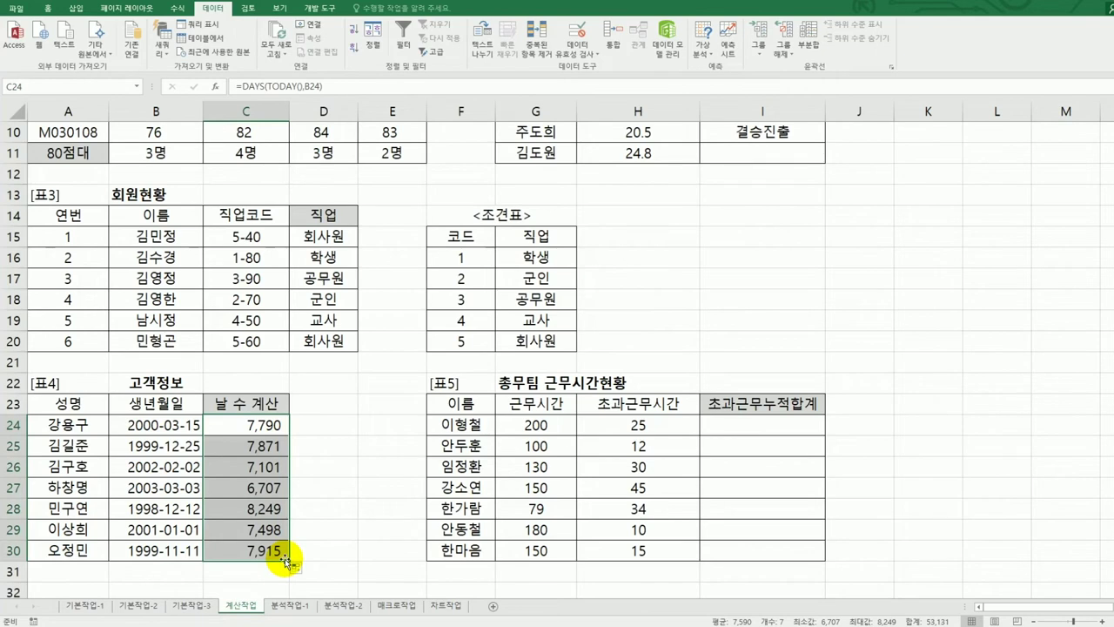
- Enter =SUM(H24:H24) in I24 of 표5 and fill it down to I30
click(733, 425)
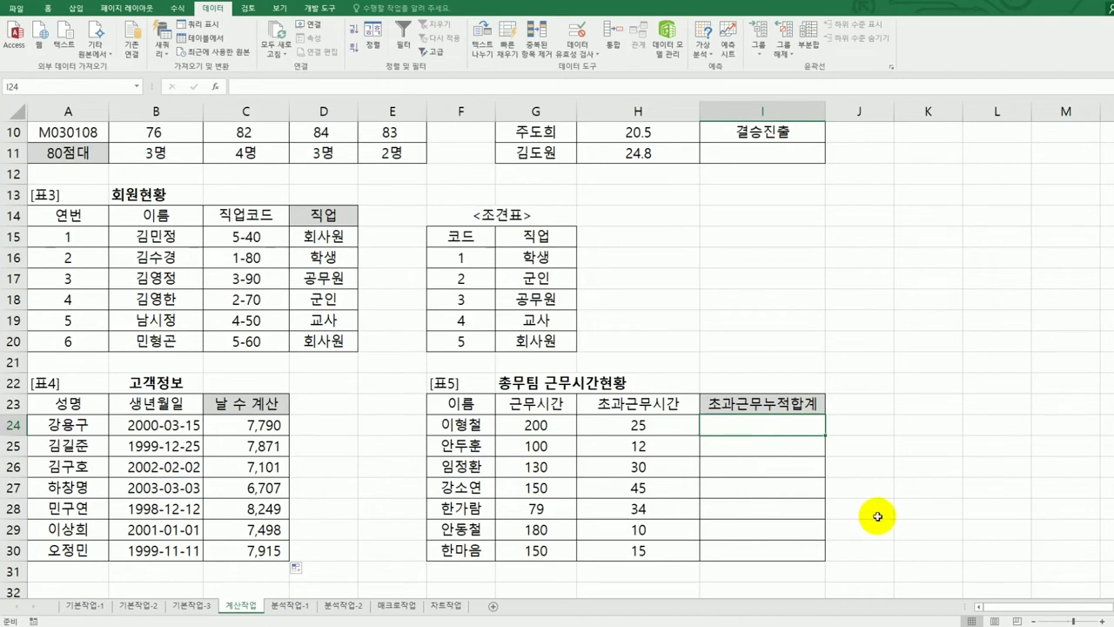
text(=)
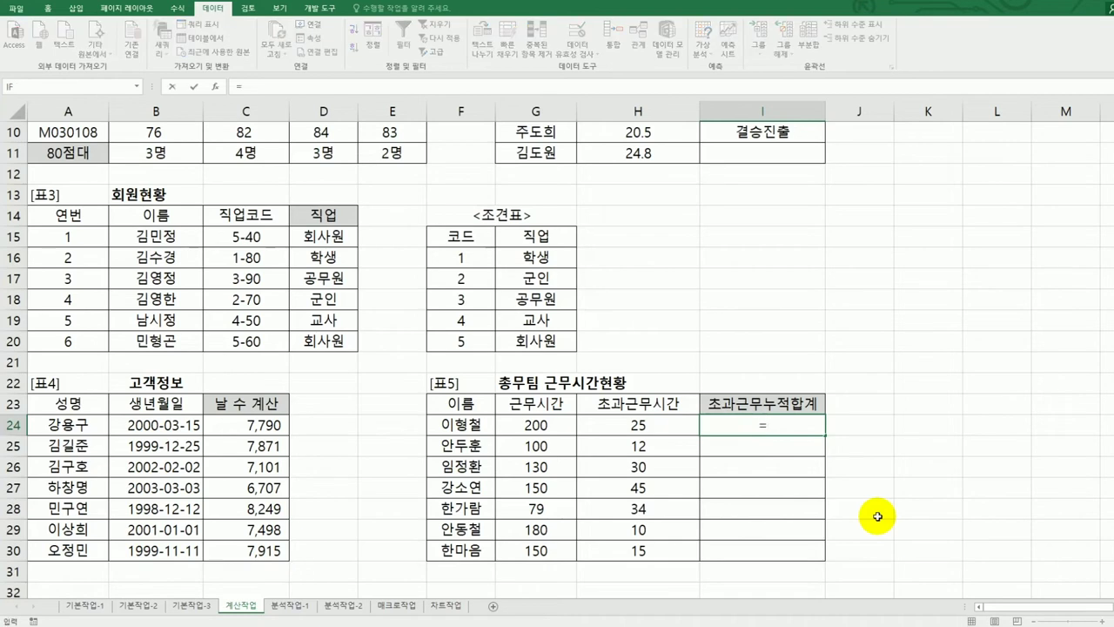
text(sum()
click(685, 430)
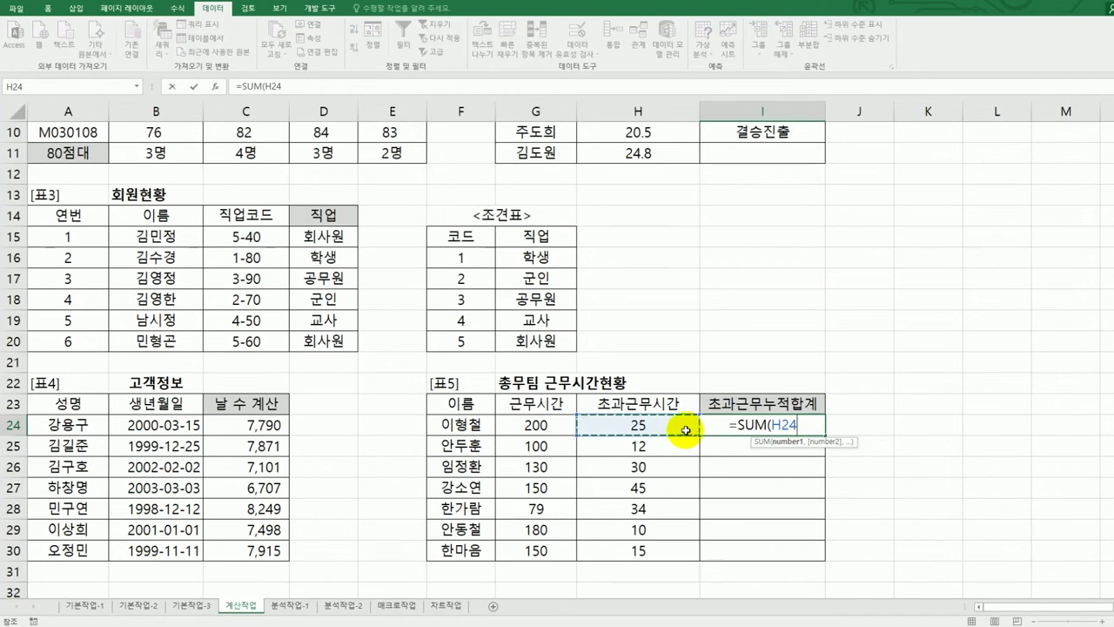
key(F8)
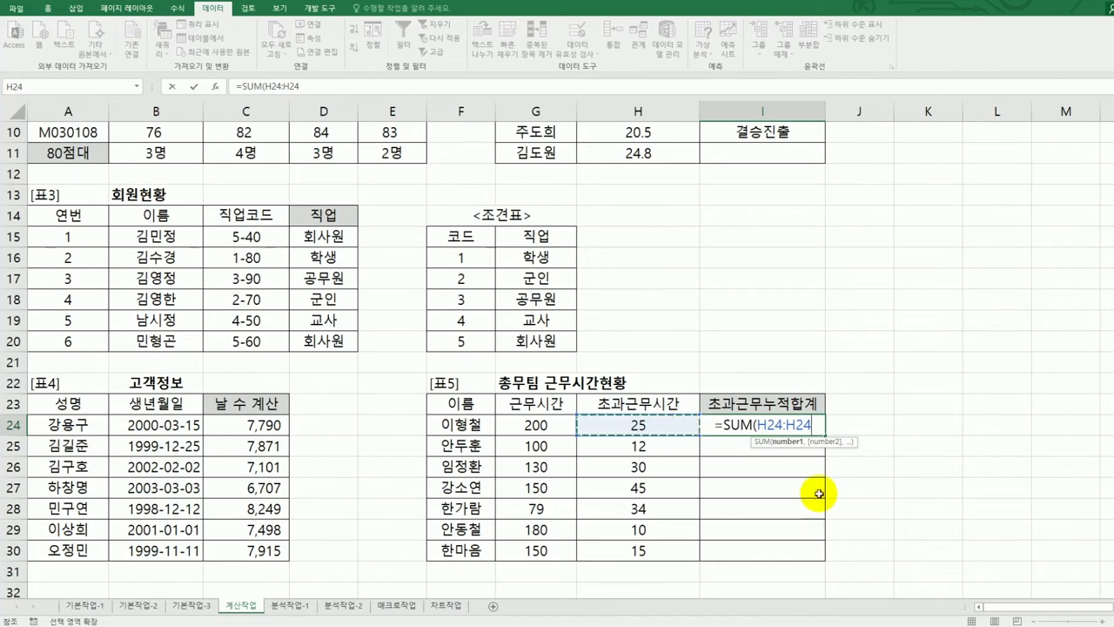
key(Return)
click(808, 424)
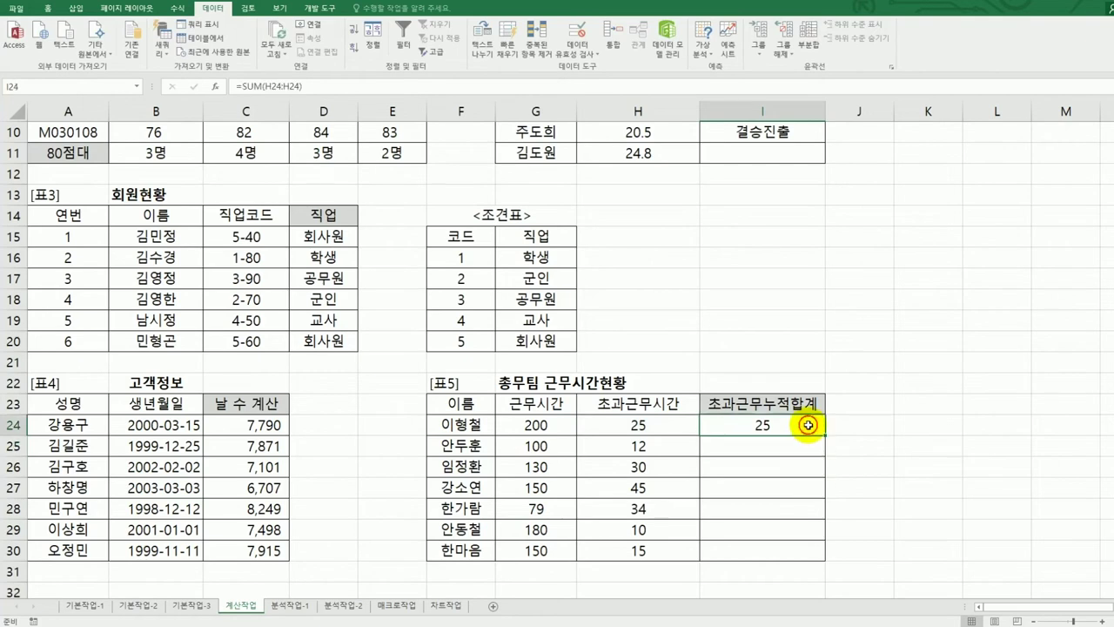
drag(826, 437, 821, 557)
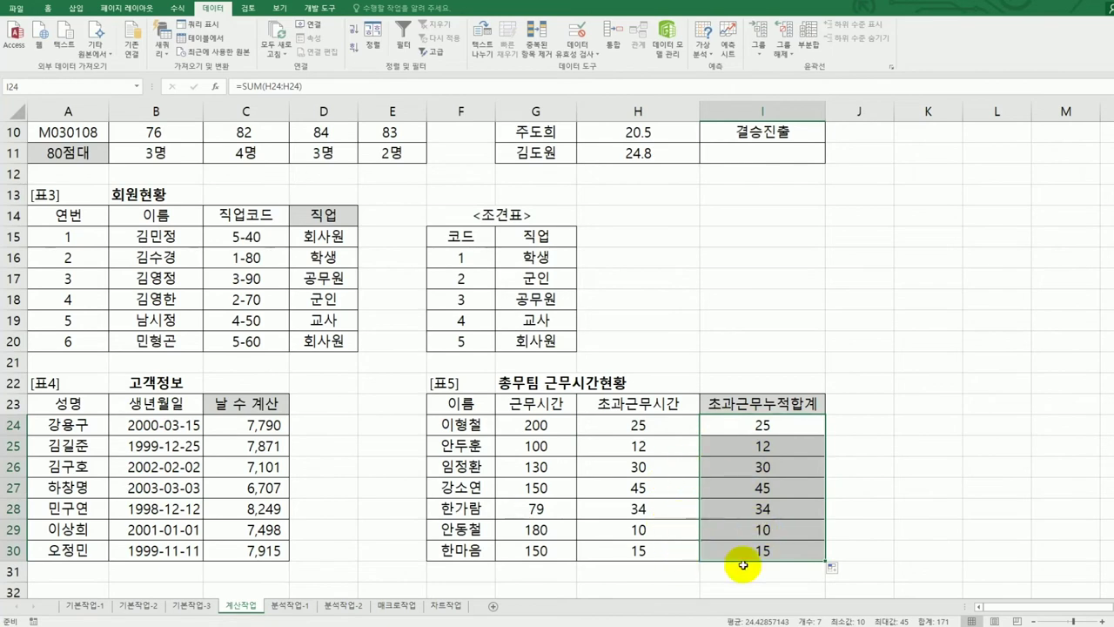
- Compare the 초과근무시간 values from H24 downward with the filled sums and examine the formulas in I25 and I26
click(727, 426)
click(662, 428)
shift+click(720, 425)
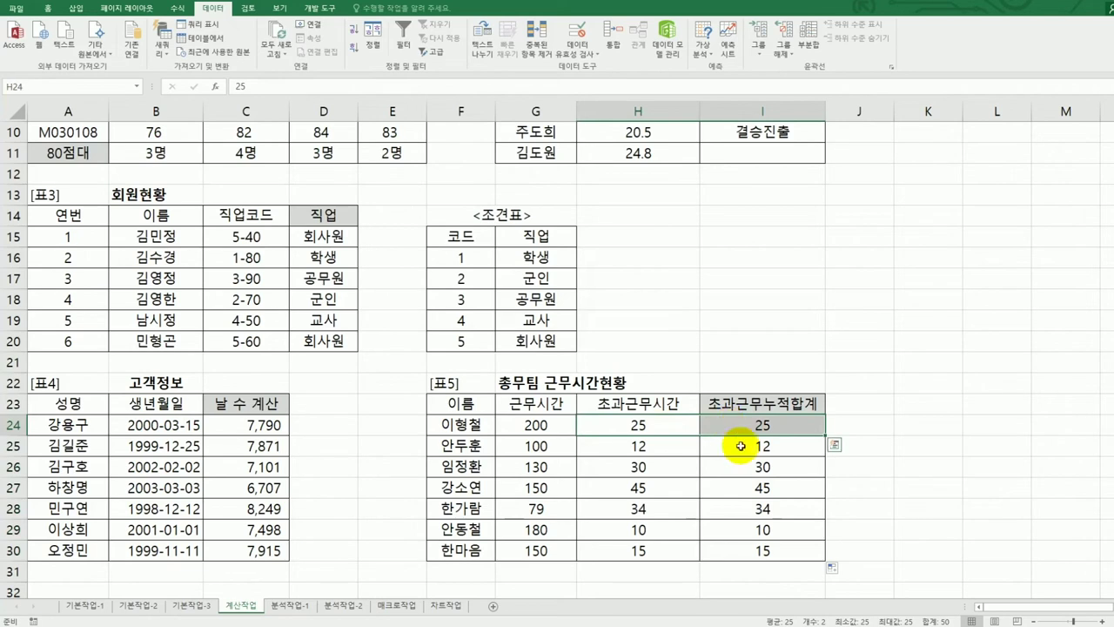
mouse_move(657, 427)
mouse_down()
mouse_move(648, 425)
mouse_move(652, 444)
mouse_up()
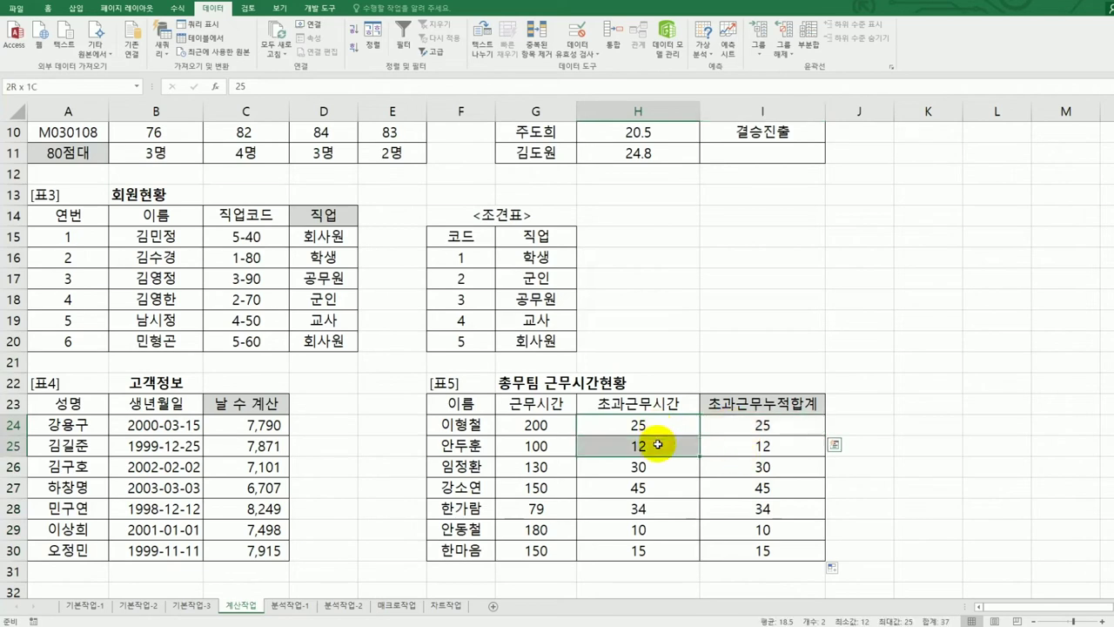
click(752, 445)
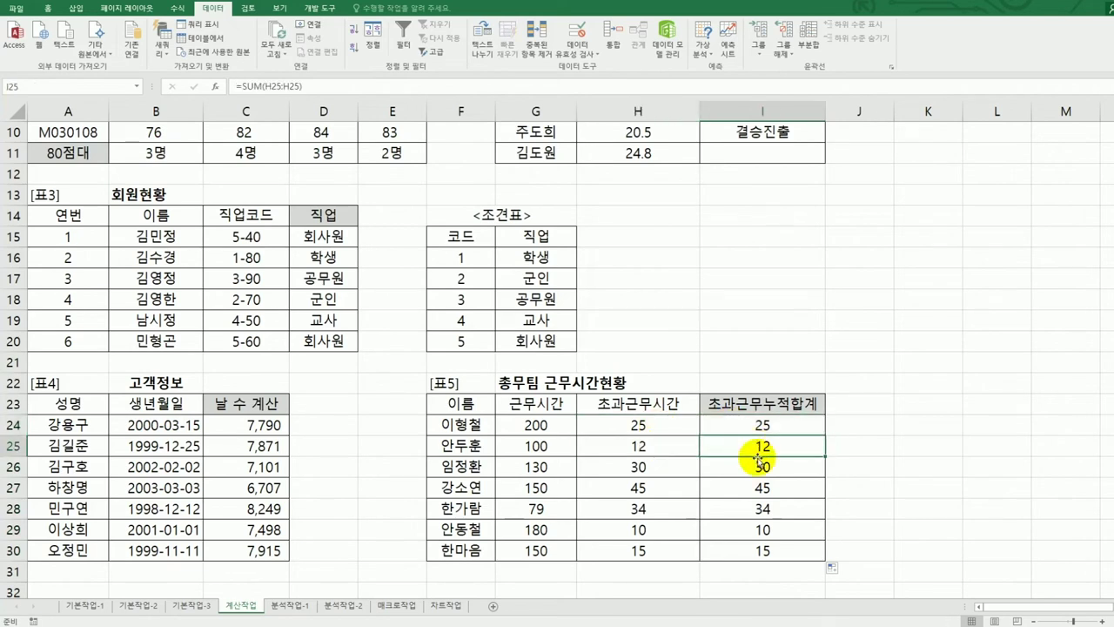
click(647, 428)
mouse_move(648, 428)
mouse_down()
mouse_move(652, 467)
mouse_move(683, 467)
mouse_up()
click(744, 467)
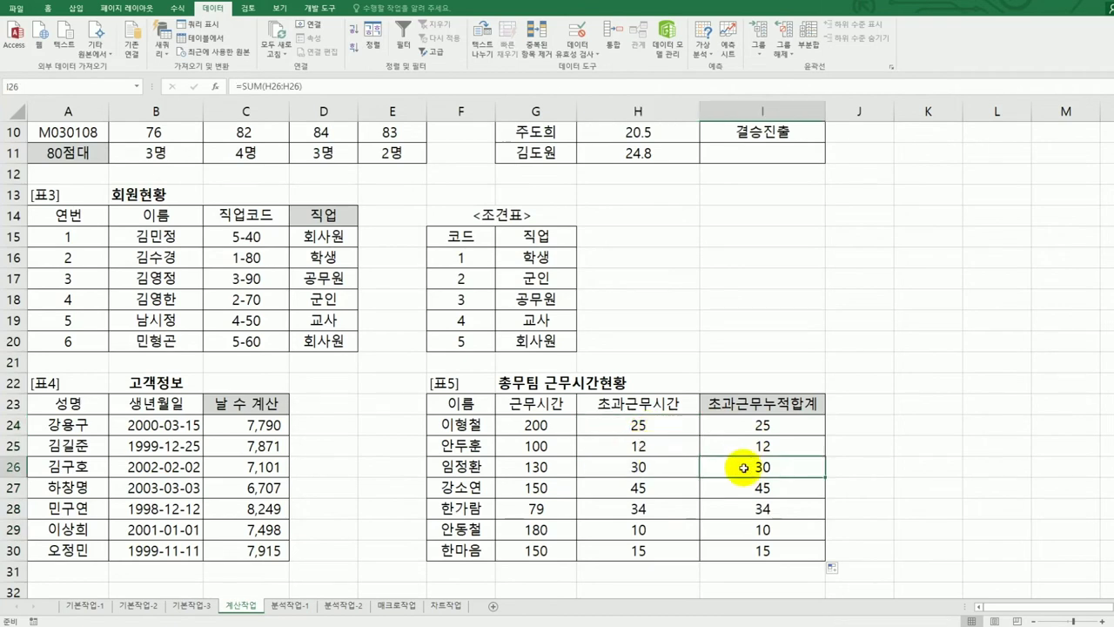
- Make the range start in the I24 SUM formula absolute as $H$24:H24, fill it down to I30 and check the cumulative sums
click(745, 430)
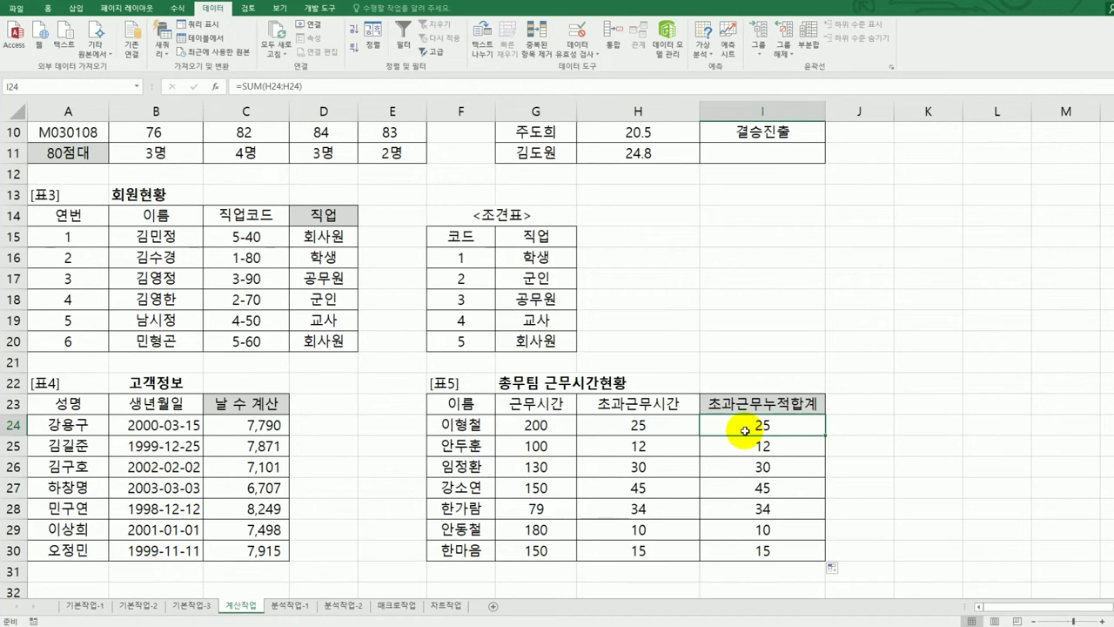
double_click(745, 430)
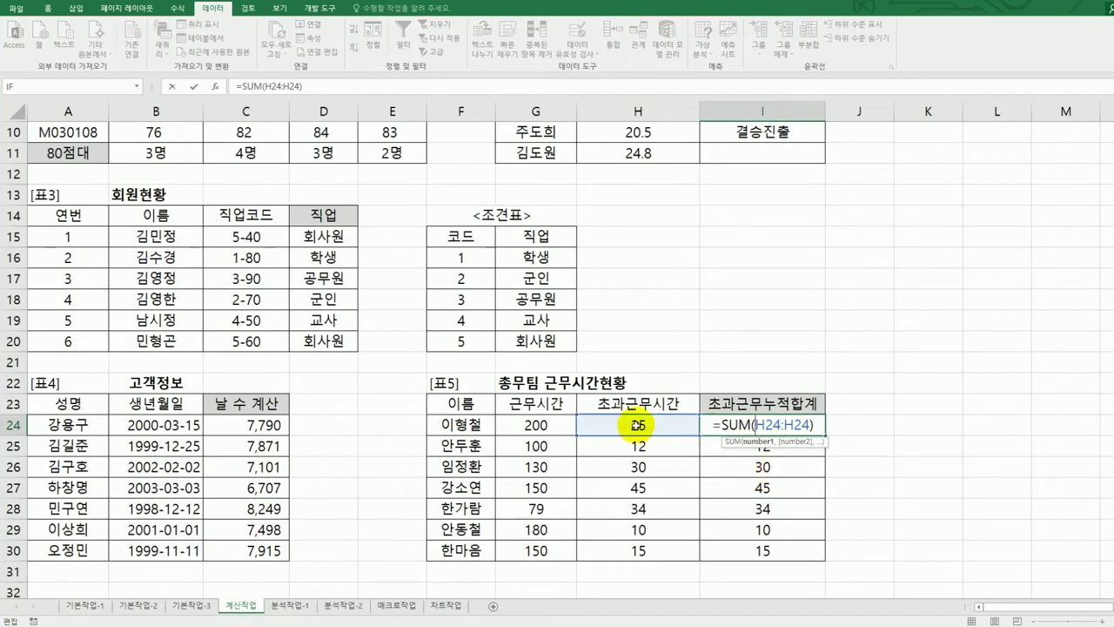
key(F4)
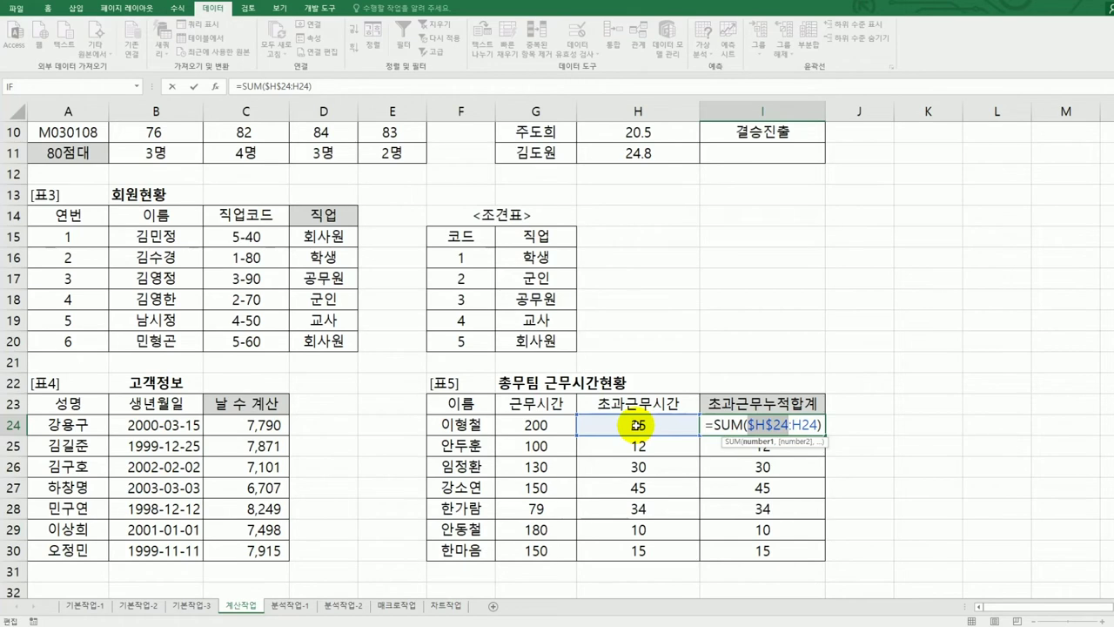
key(ctrl+Return)
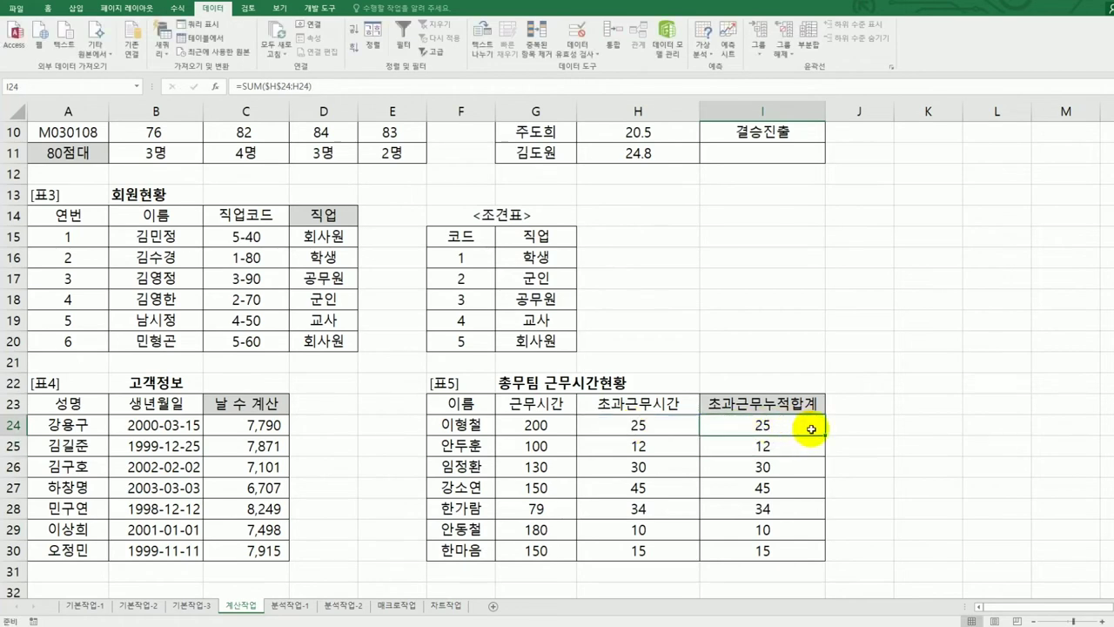
drag(826, 435, 821, 564)
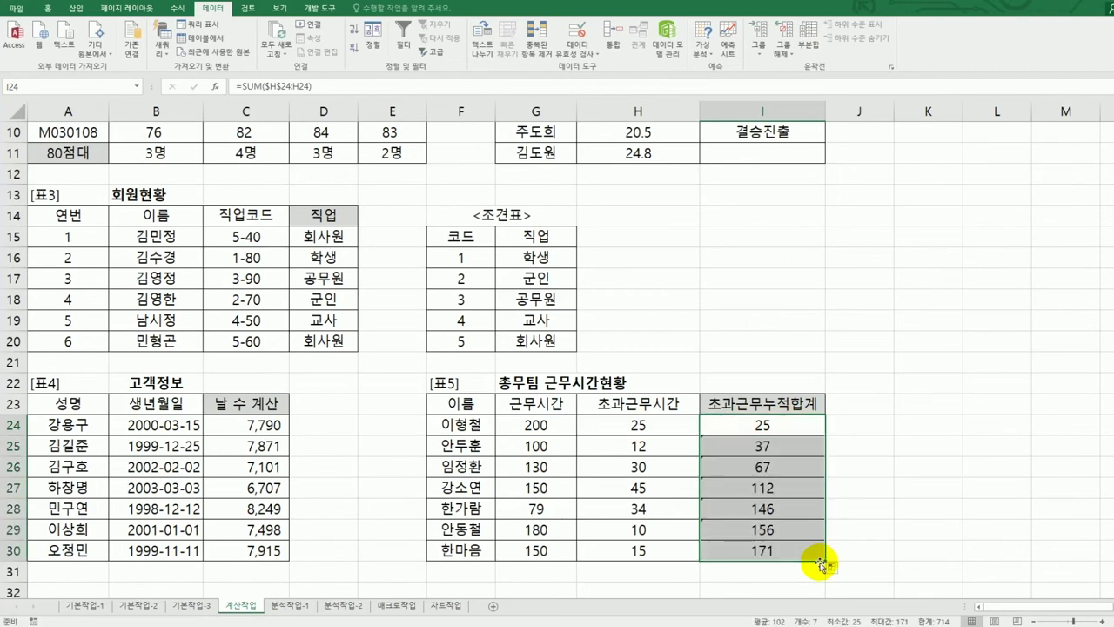
drag(660, 428, 664, 471)
drag(763, 445, 762, 546)
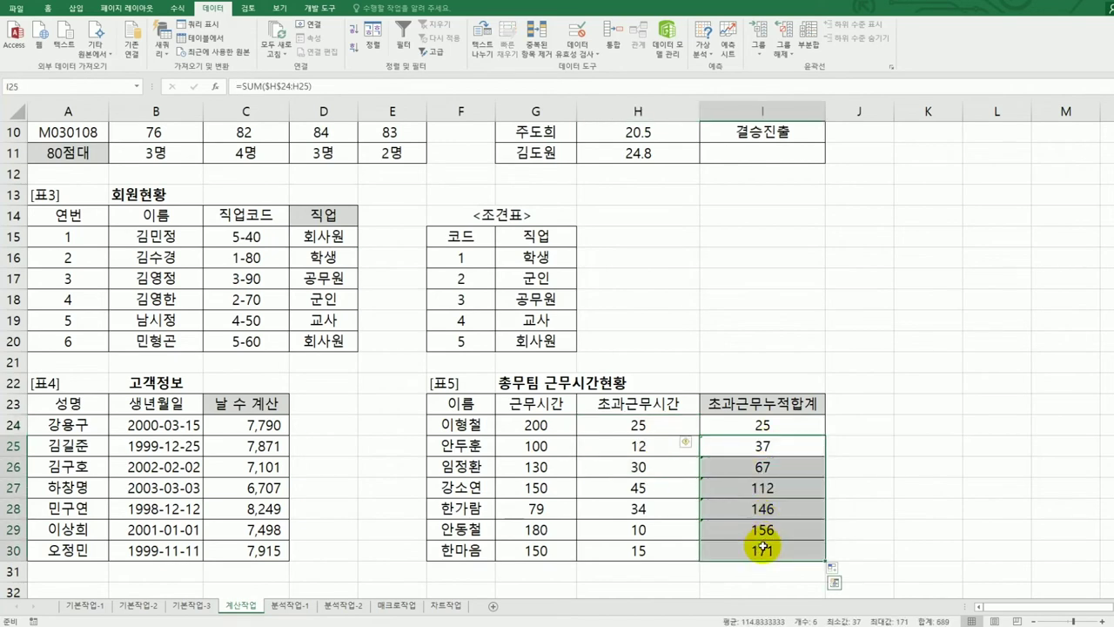
- Ignore the formula error flags on the cumulative sums in I25:I29
click(833, 440)
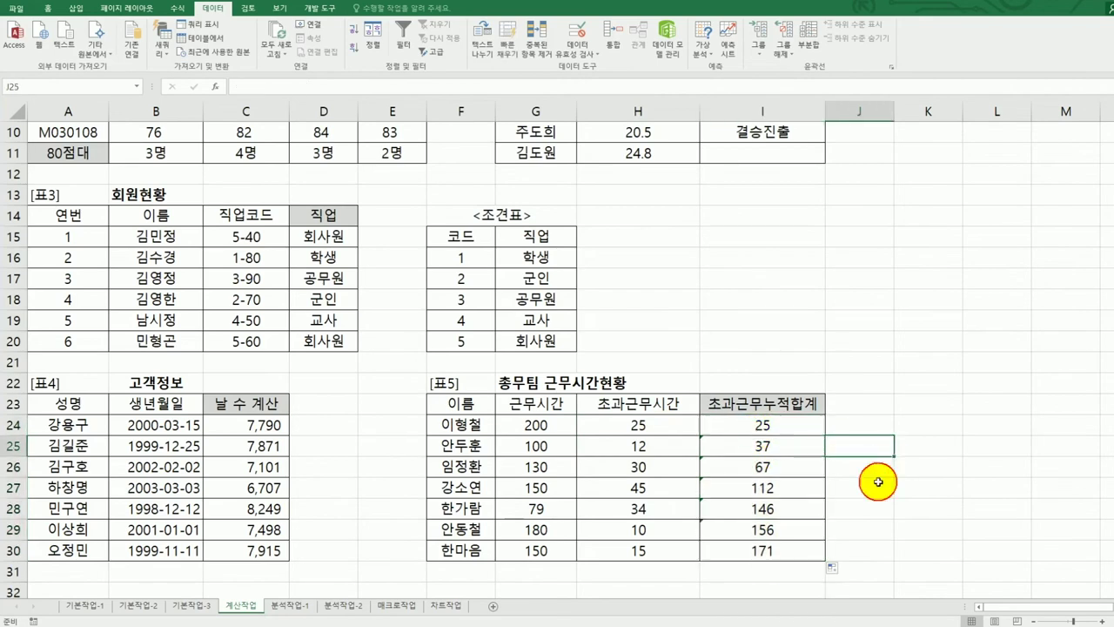
drag(712, 445, 720, 523)
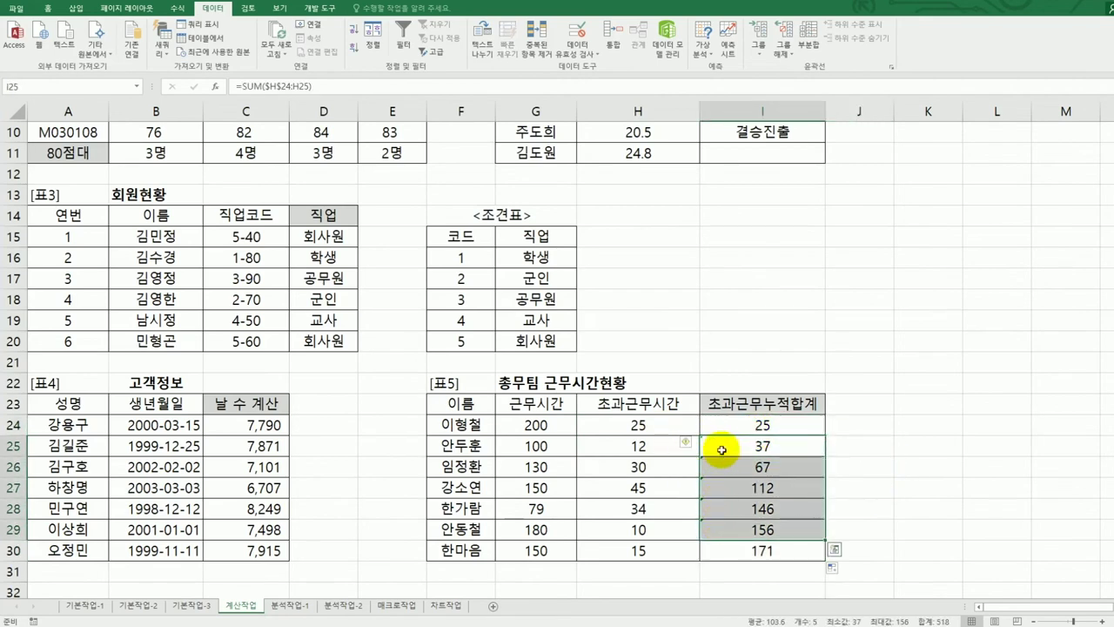
click(695, 444)
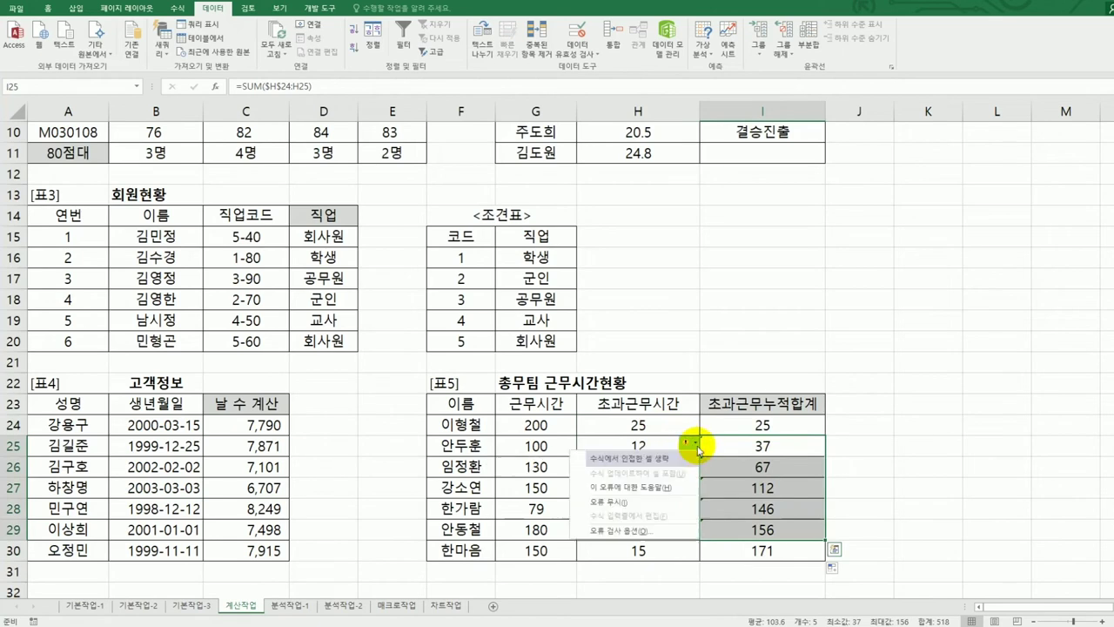
click(626, 501)
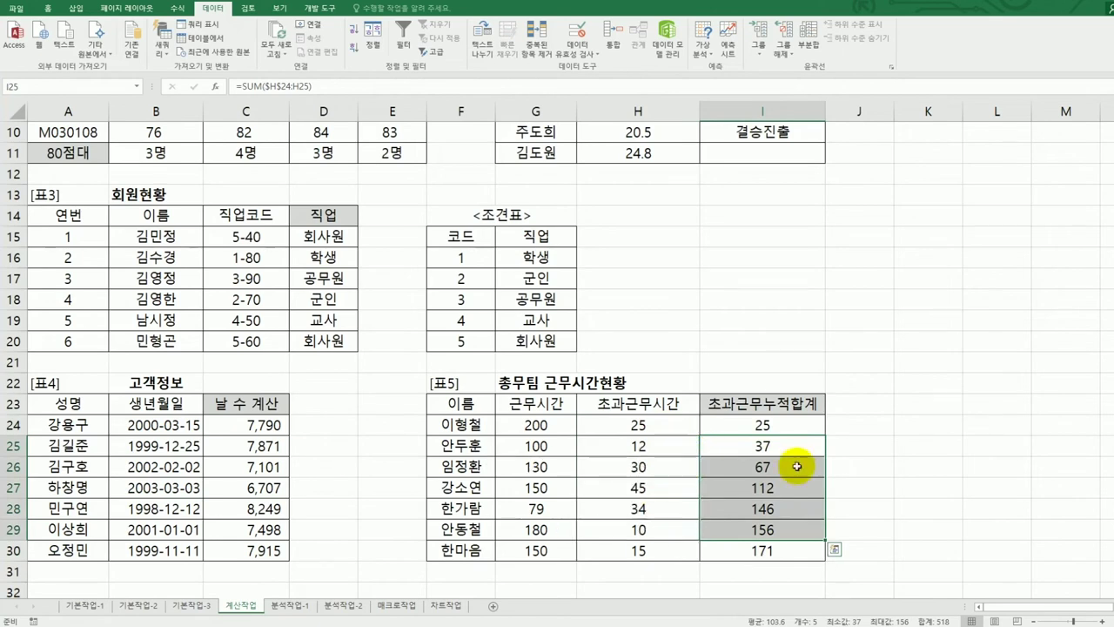
- Wrap the cumulative SUM in I24 of 표5 in an IF that returns "경고" when the sum is >=150
click(787, 432)
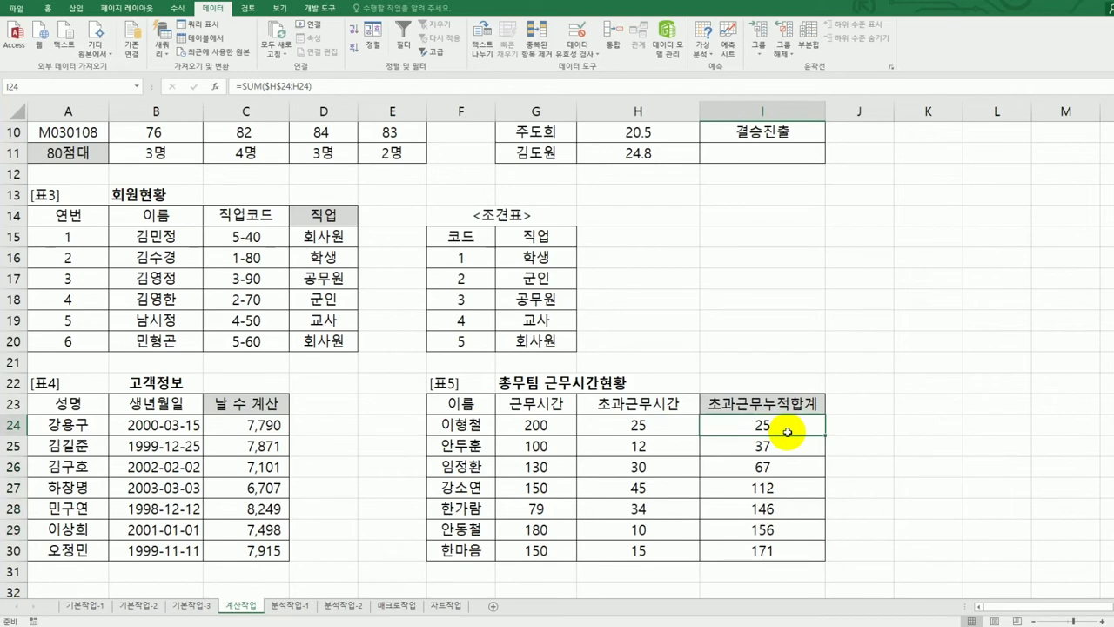
double_click(741, 423)
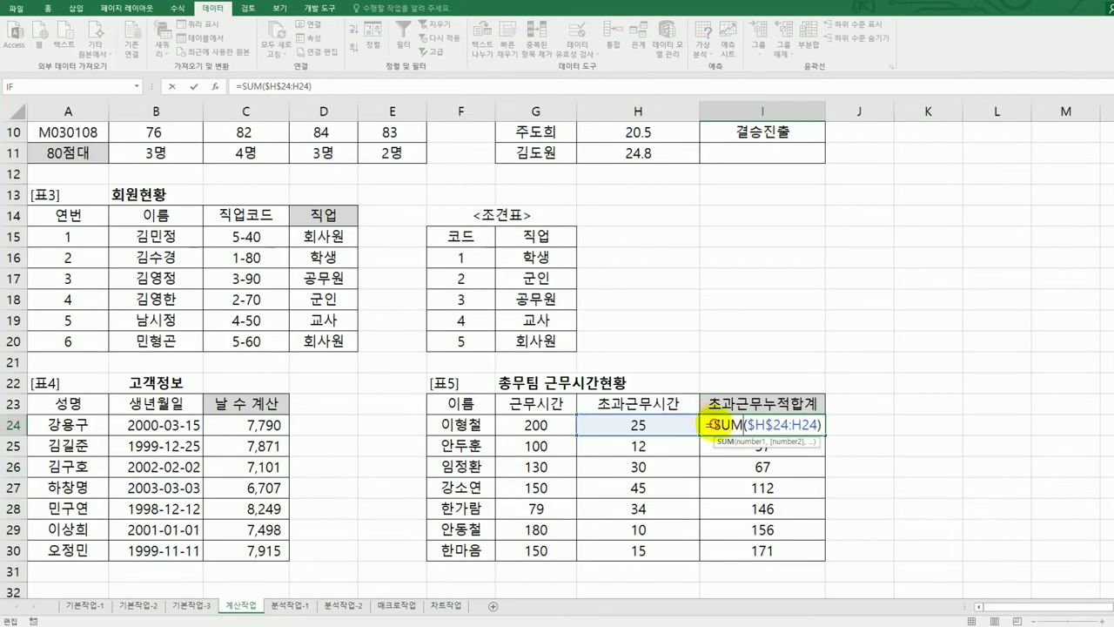
click(712, 425)
text(if)
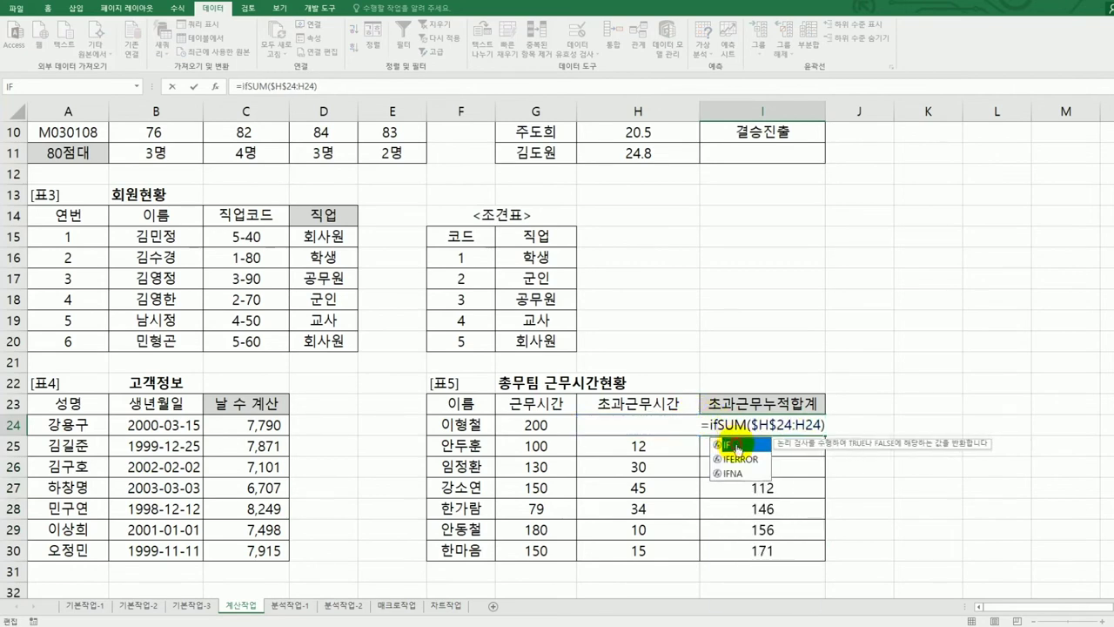
key(Tab)
text(>=150)
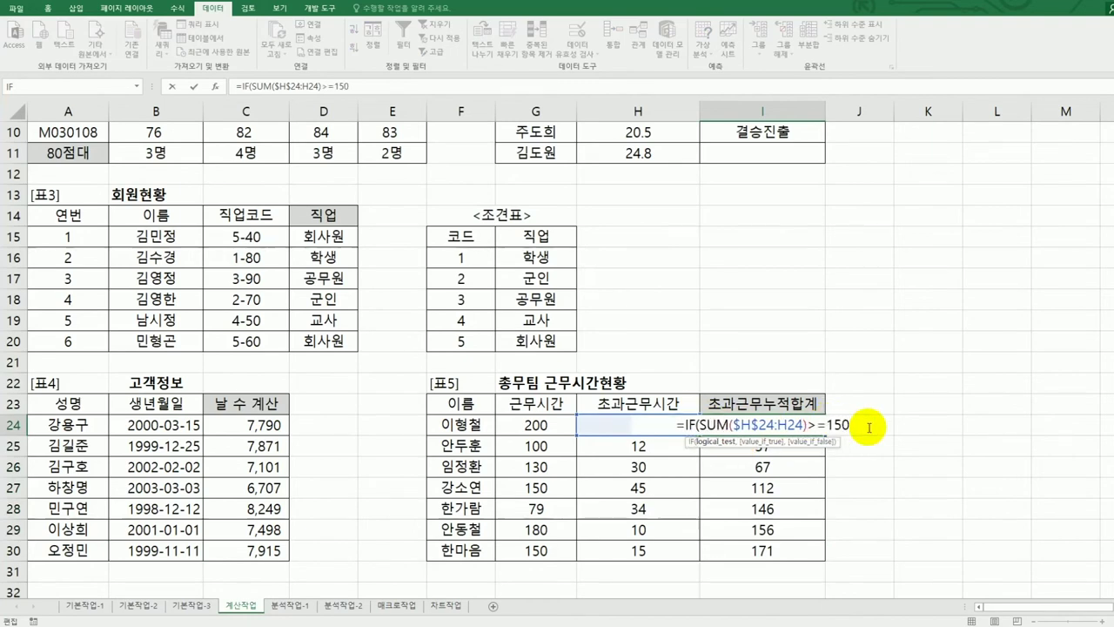
text(,)
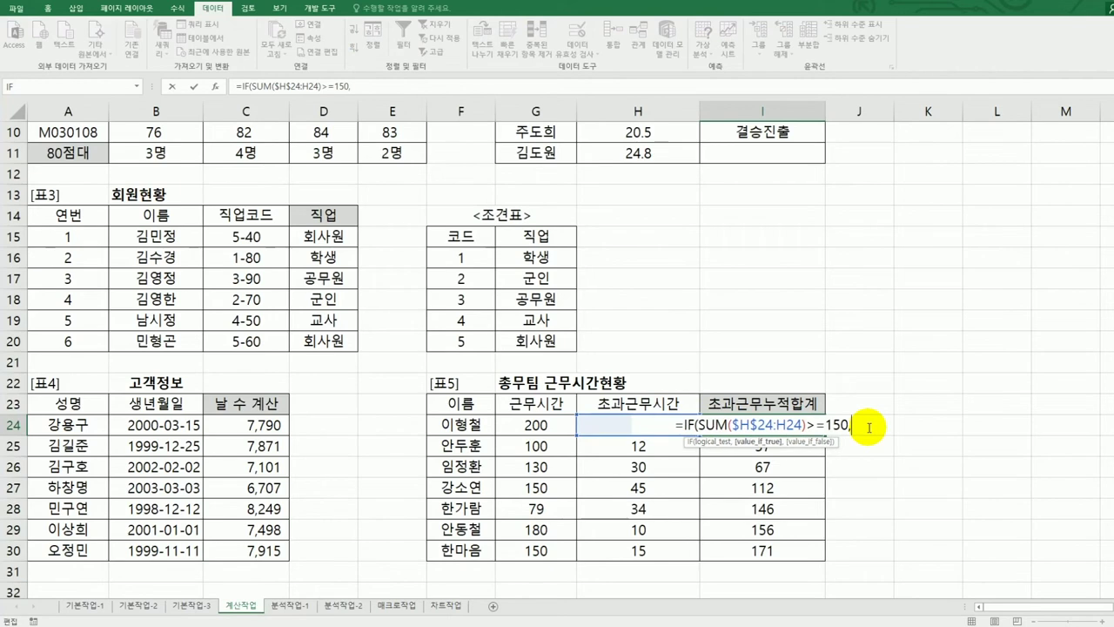
text(")
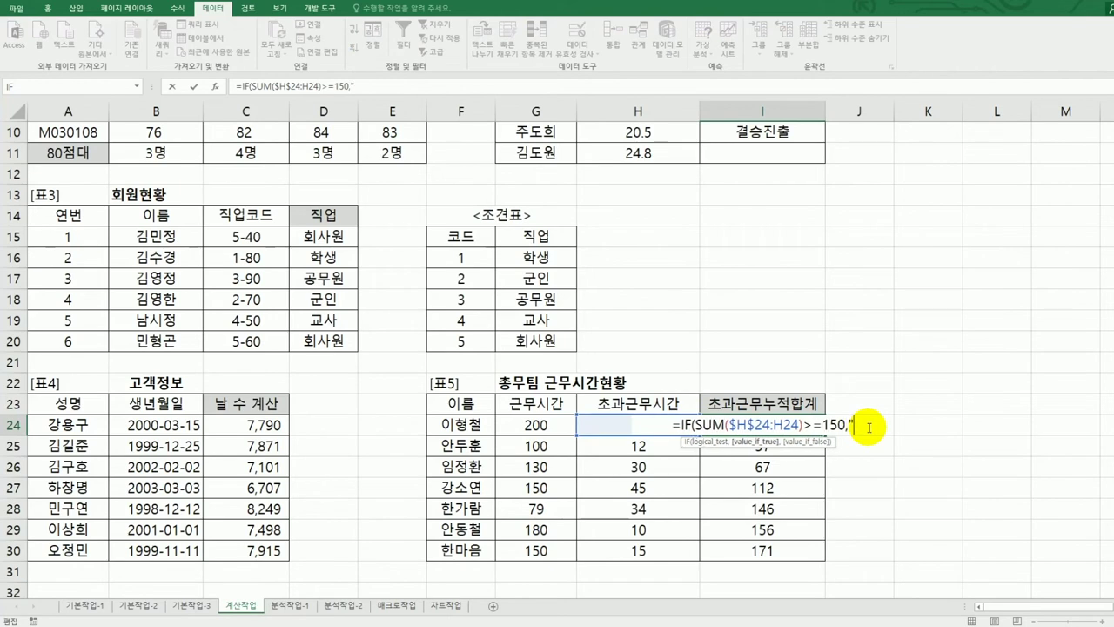
text(경고")
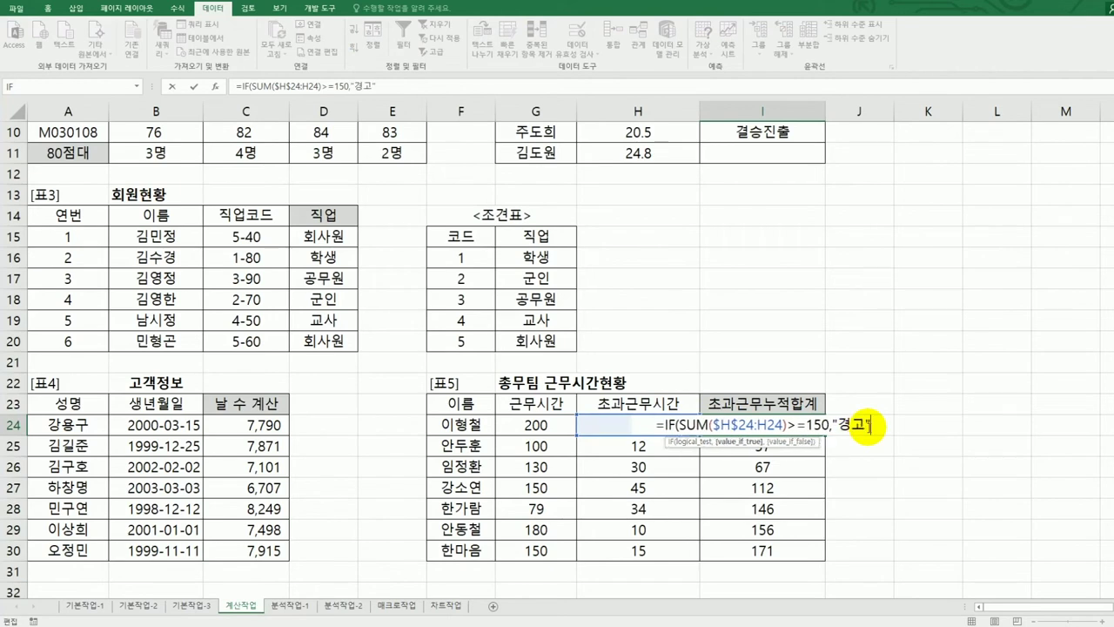
text(,)
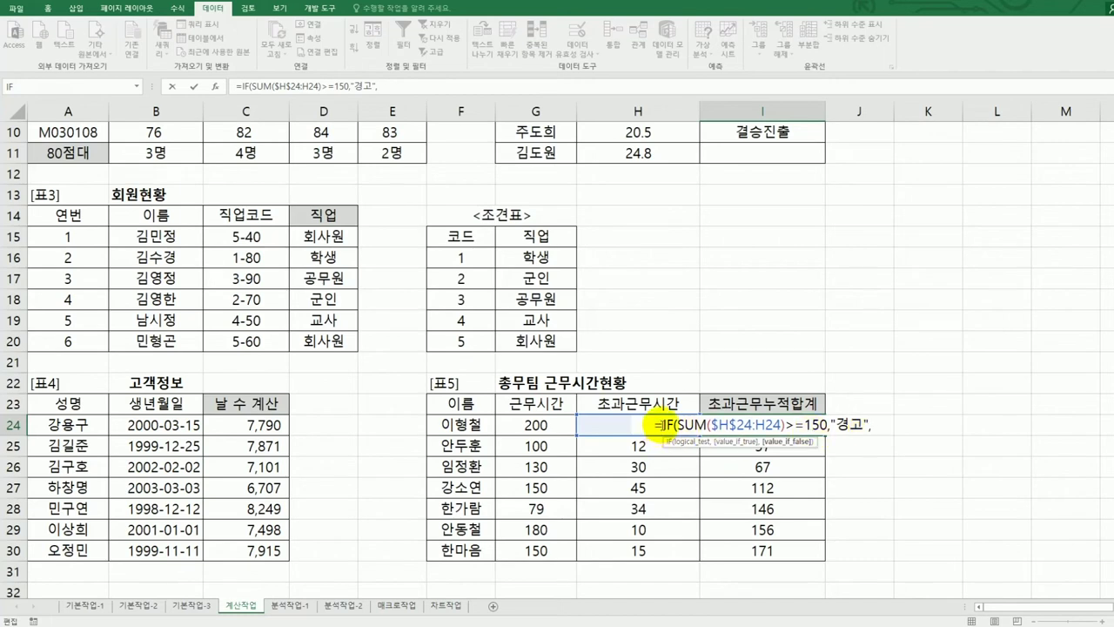
- Nest a second IF as the false case in the I24 formula, returning "과다" when SUM($H$24:H24) is >=100
drag(664, 425, 894, 425)
key(ctrl+c)
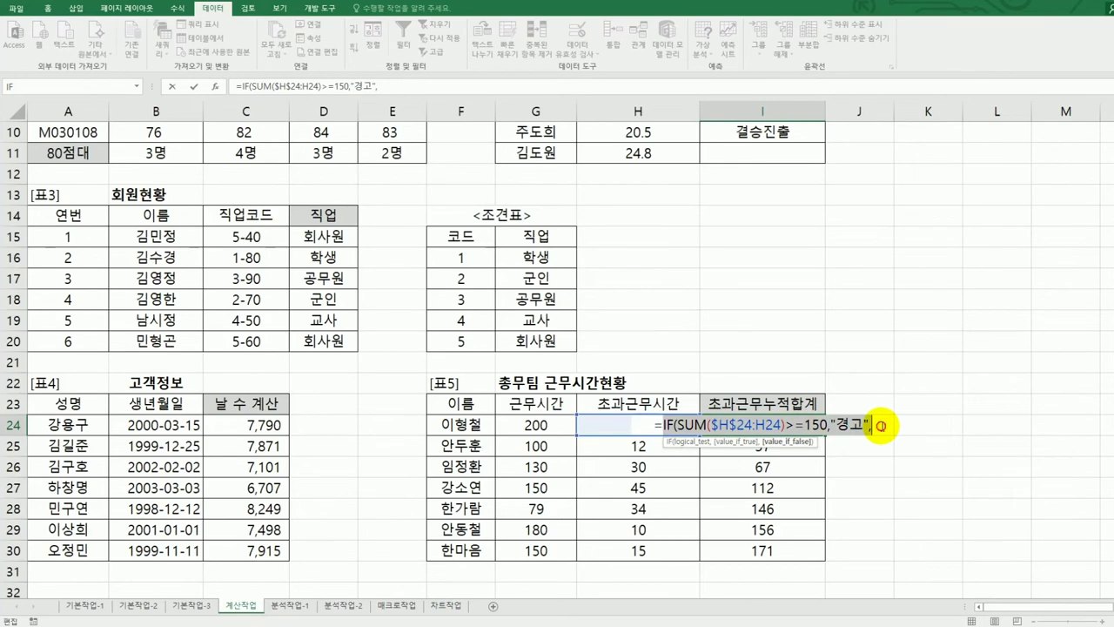
click(894, 425)
key(ctrl+v)
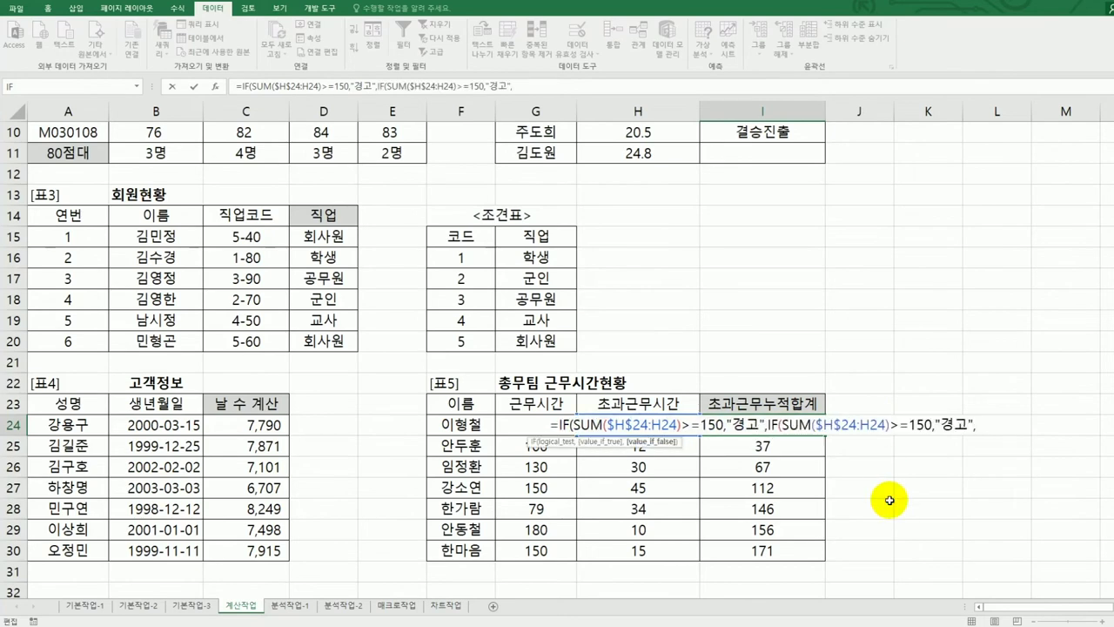
click(923, 425)
key(BackSpace)
key(BackSpace)
text(00)
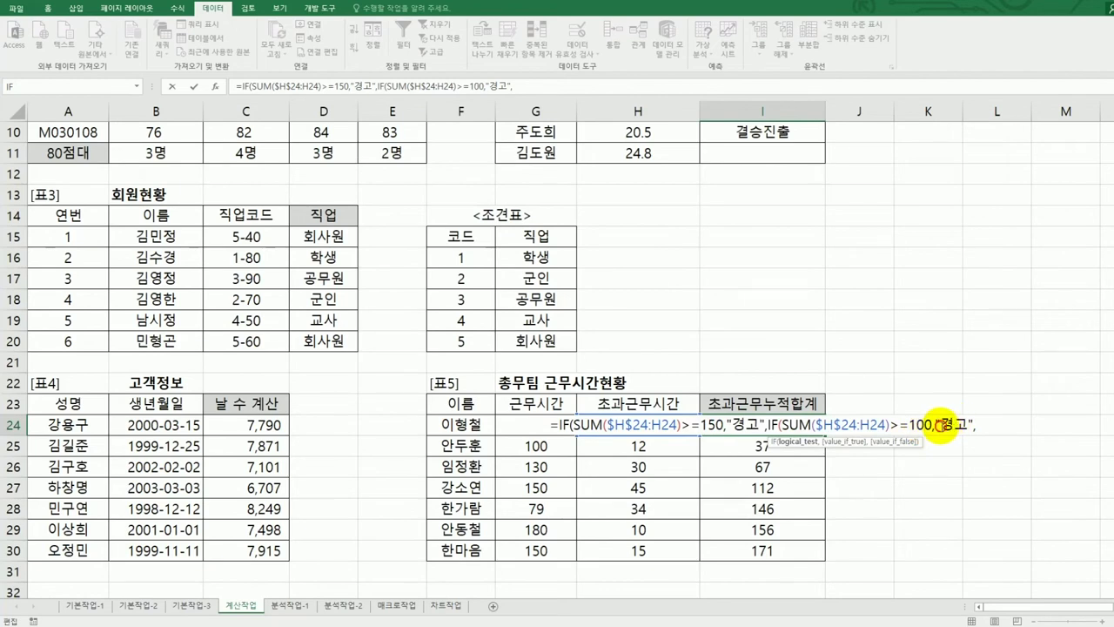
drag(939, 423, 966, 426)
text(과다)
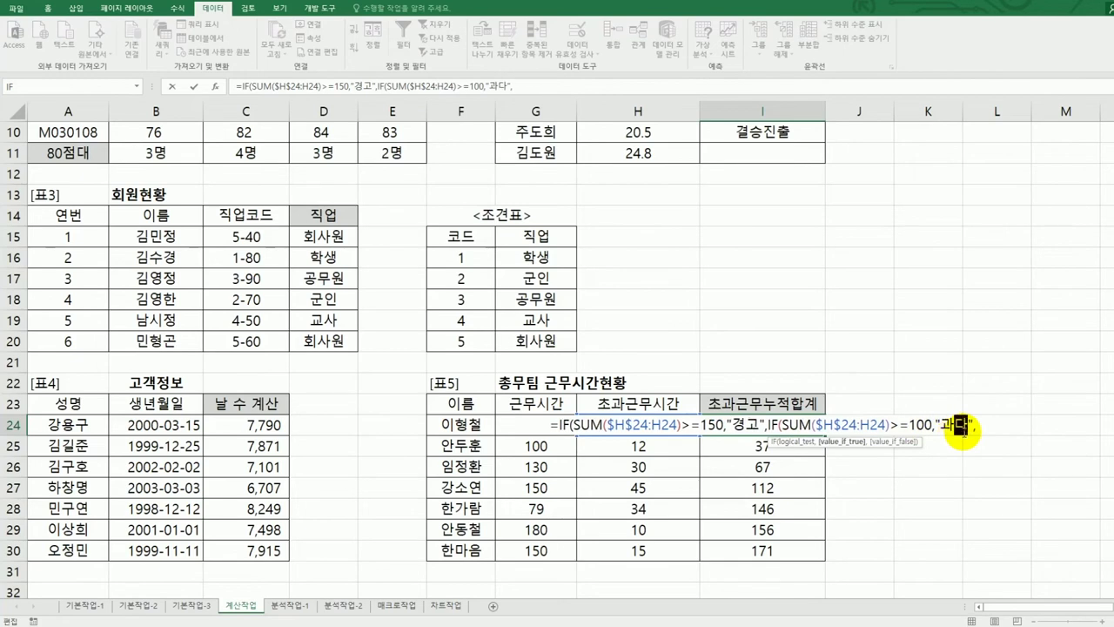
- Nest a third IF in the I24 formula, returning "보통" for a sum >=30 and "" otherwise, and complete the formula
click(983, 425)
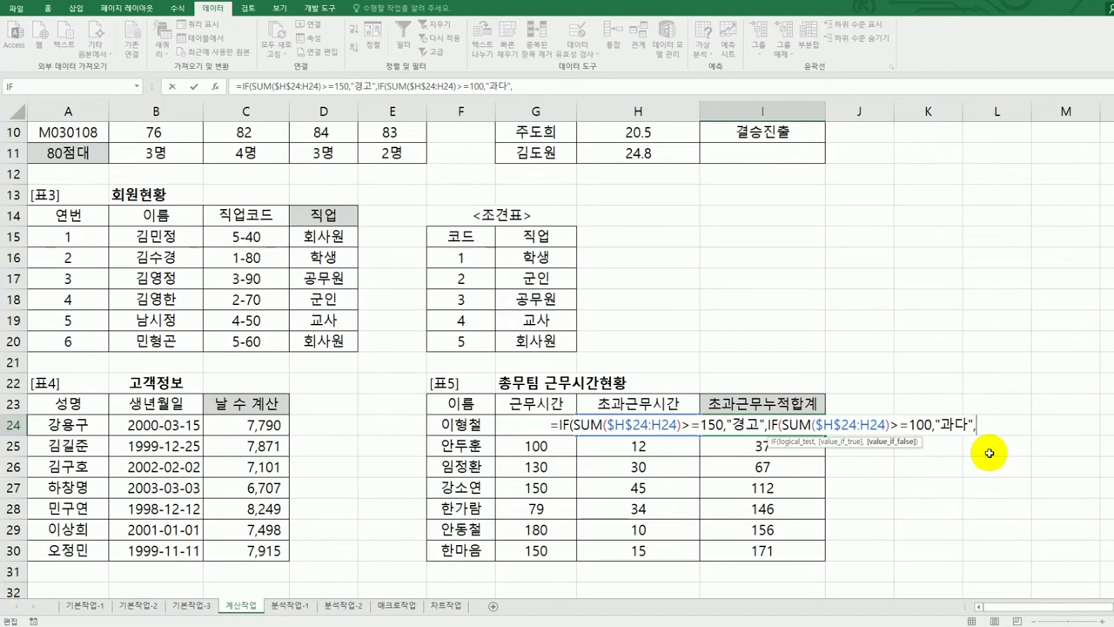
key(ctrl+v)
double_click(1018, 425)
text(30)
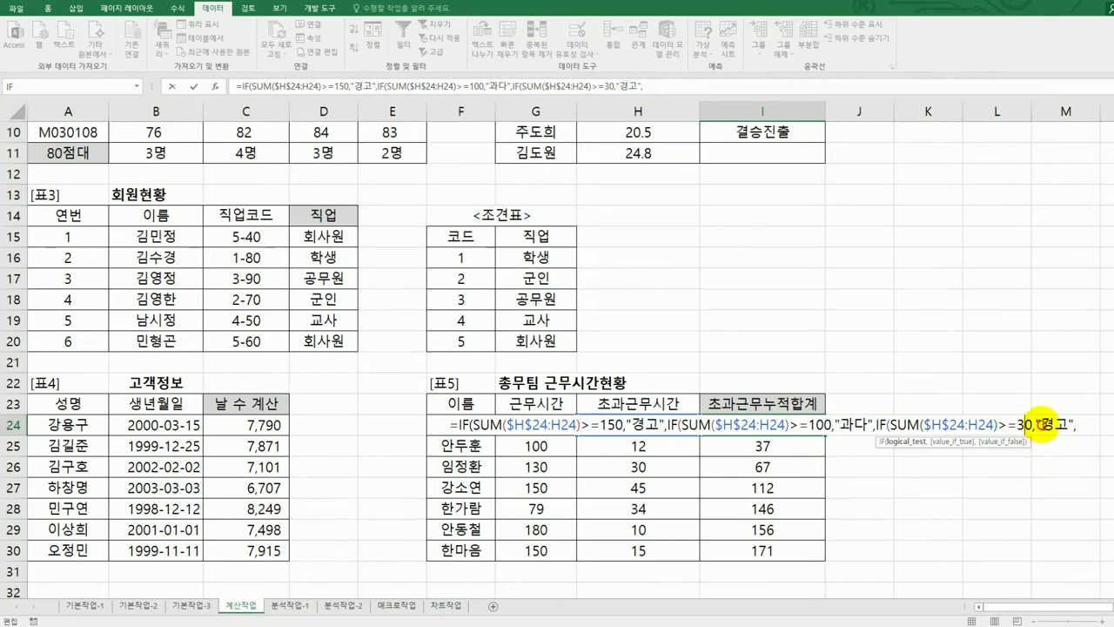
double_click(1047, 425)
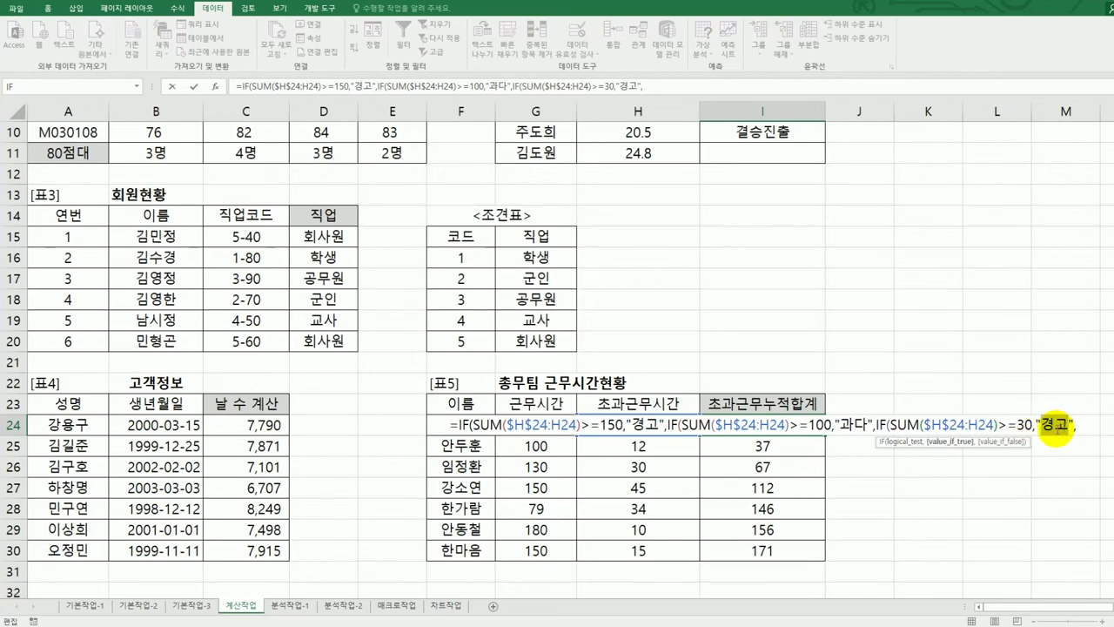
text(보통)
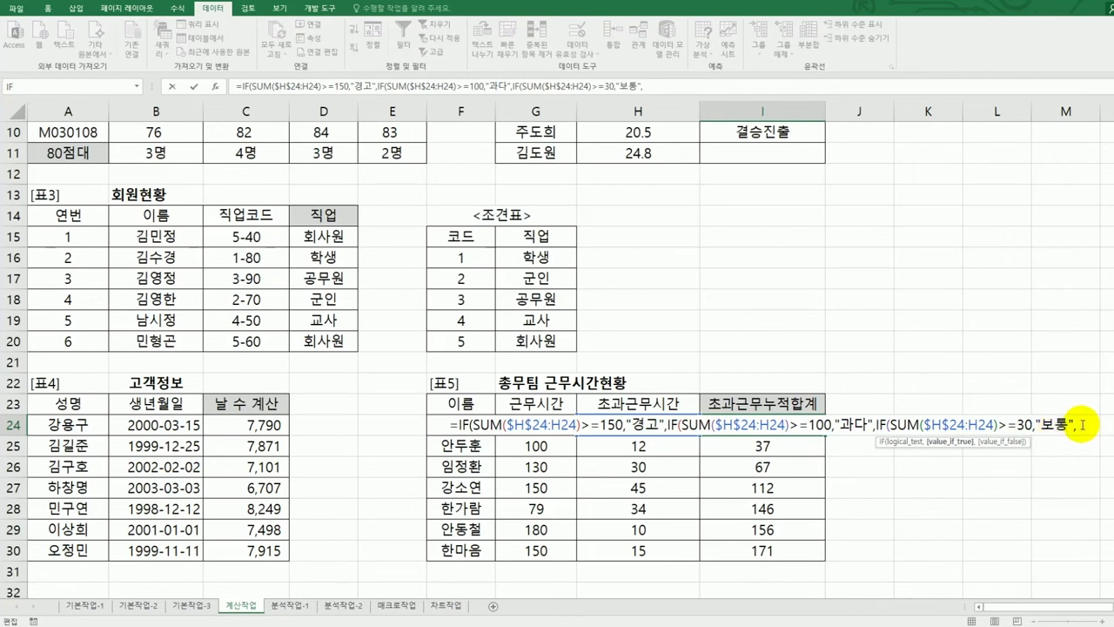
click(1083, 427)
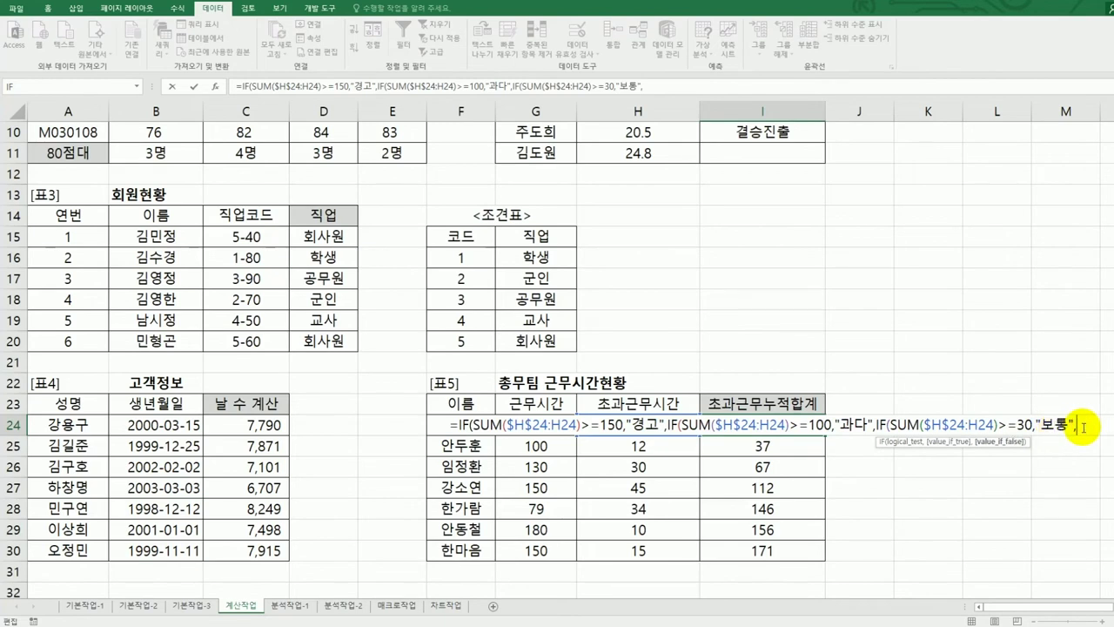
text("")
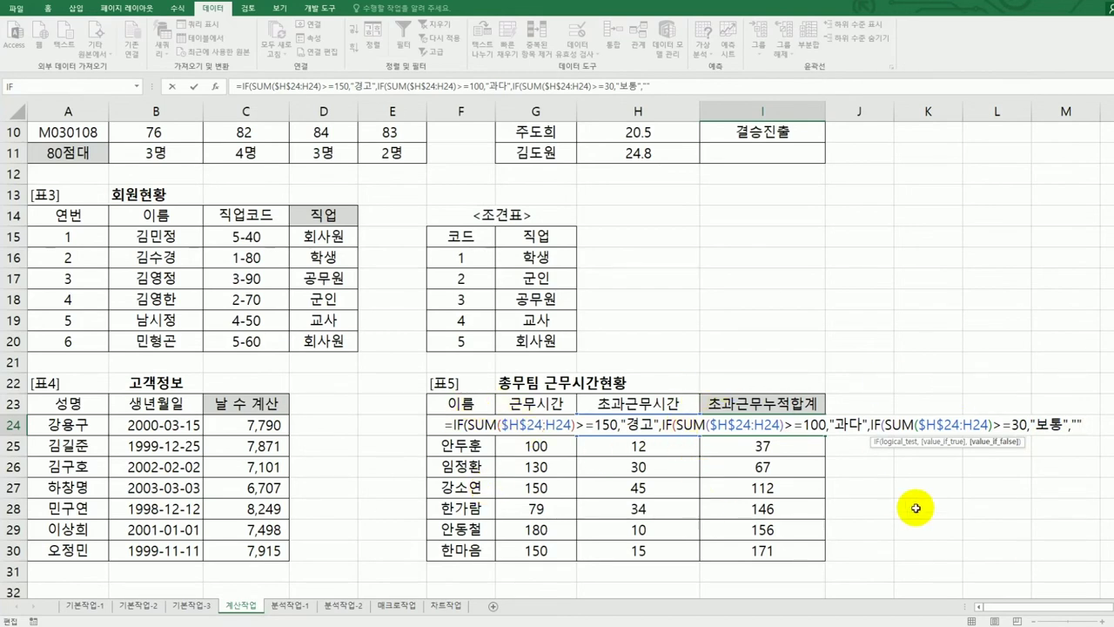
text())
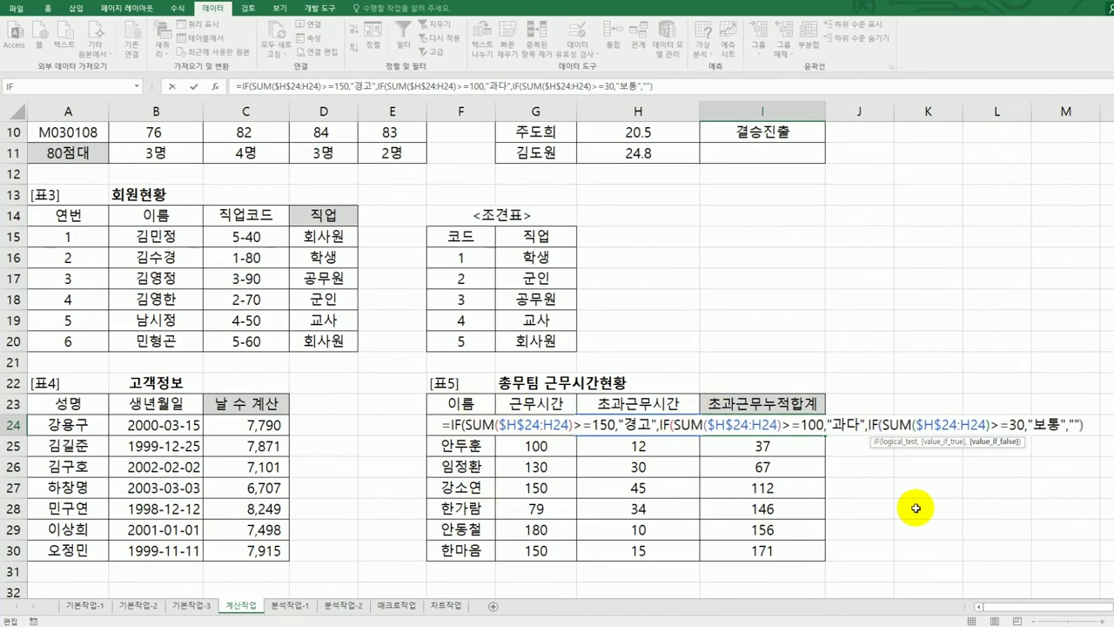
text()))
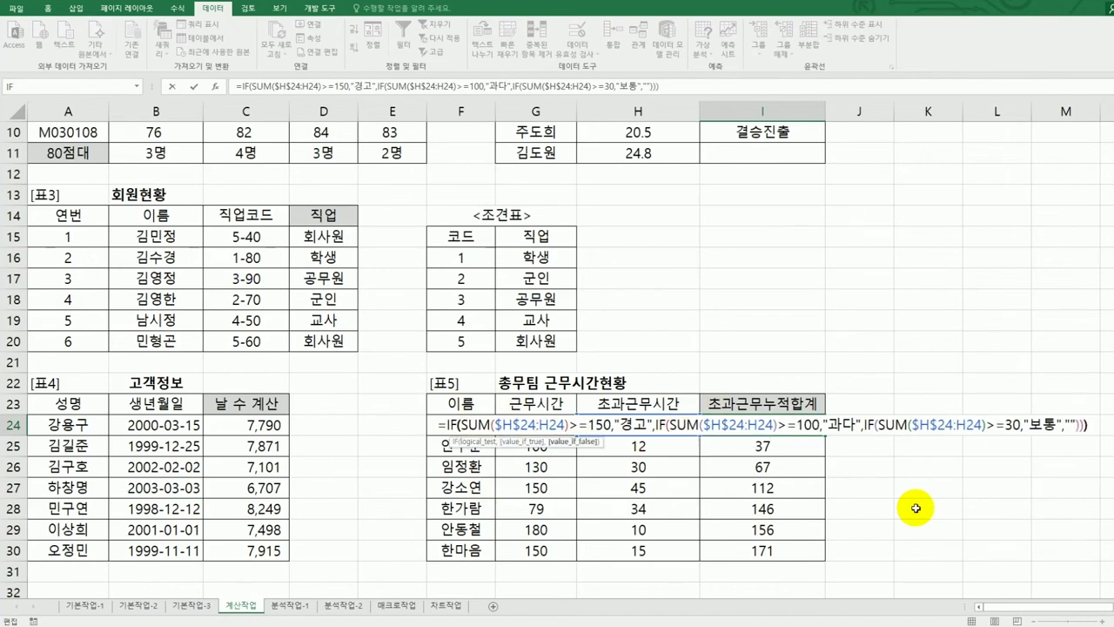
key(Return)
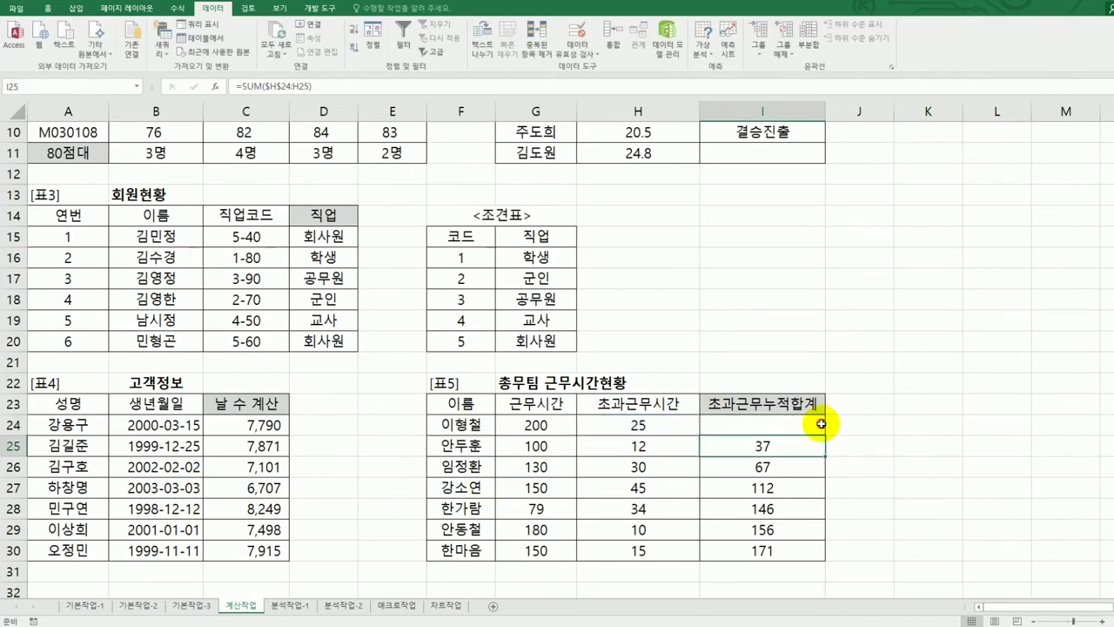
- Fill the nested IF formula from I24 down to I30 and check the resulting grades
click(824, 424)
drag(825, 433, 806, 558)
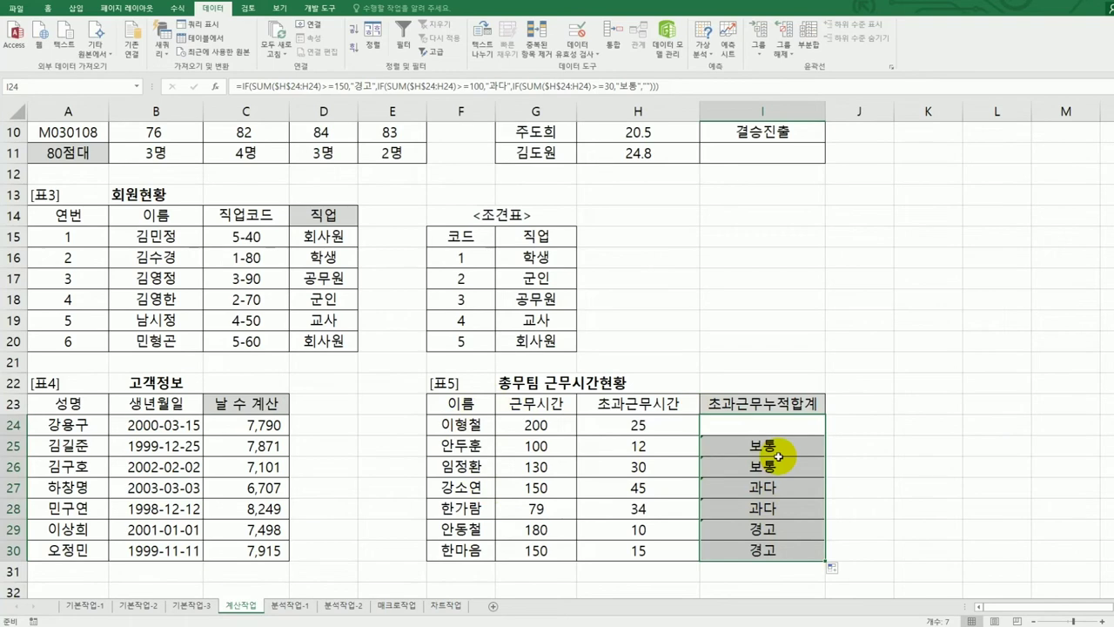
drag(777, 444, 786, 546)
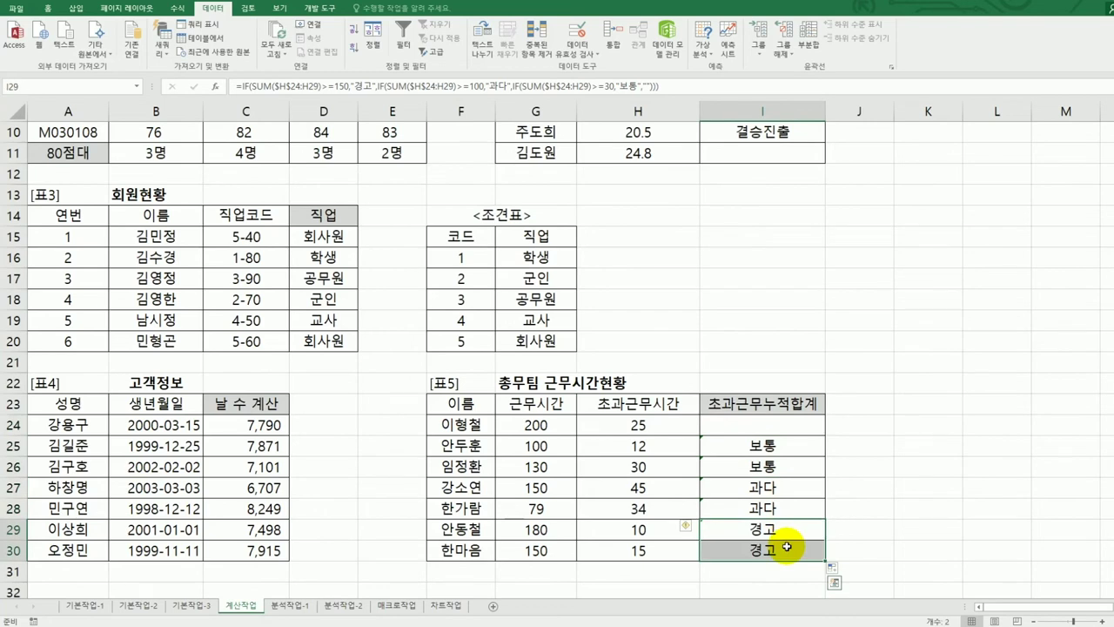
- Ignore the formula error flags on the IF results in I25:I29
drag(752, 442, 750, 526)
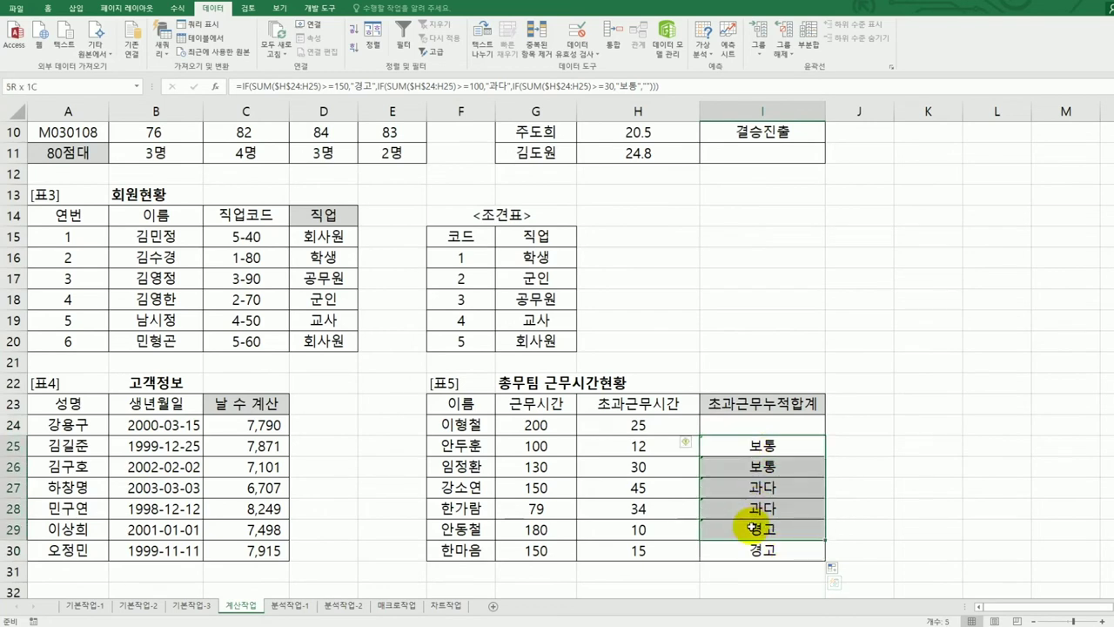
click(690, 442)
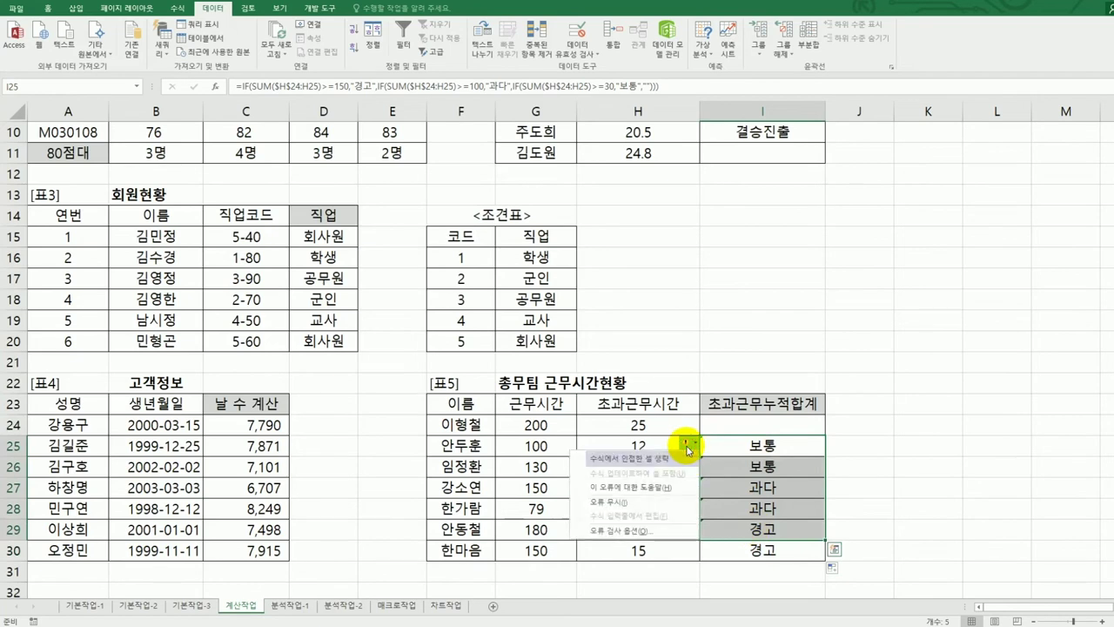
click(648, 503)
click(910, 505)
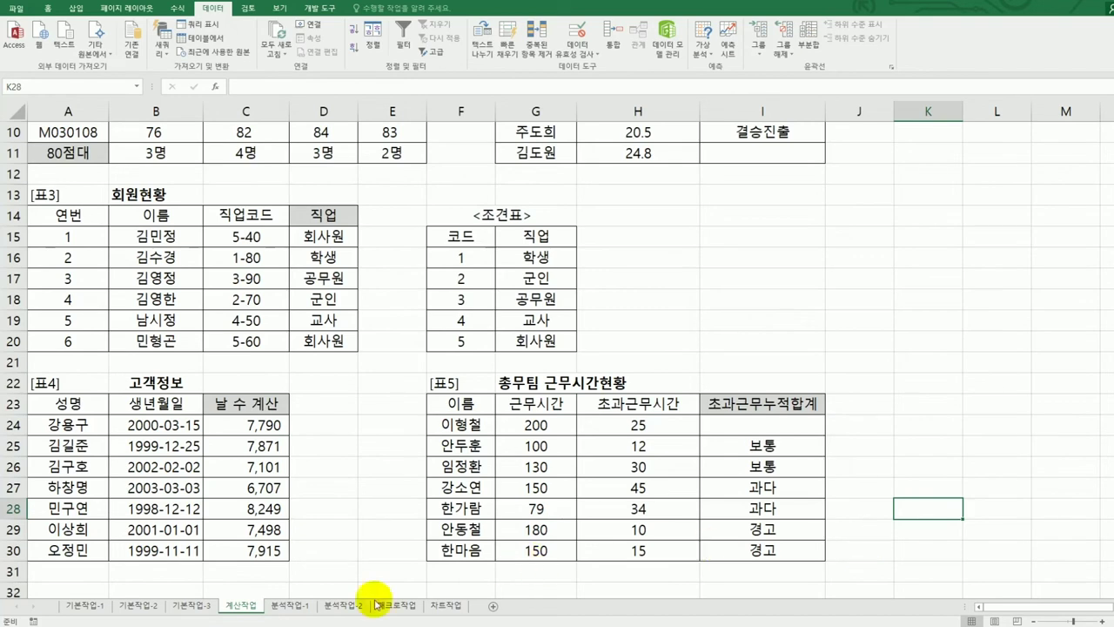
- On the 분석작업-1 sheet, define the name 영지차이익액 for cell B18
click(292, 605)
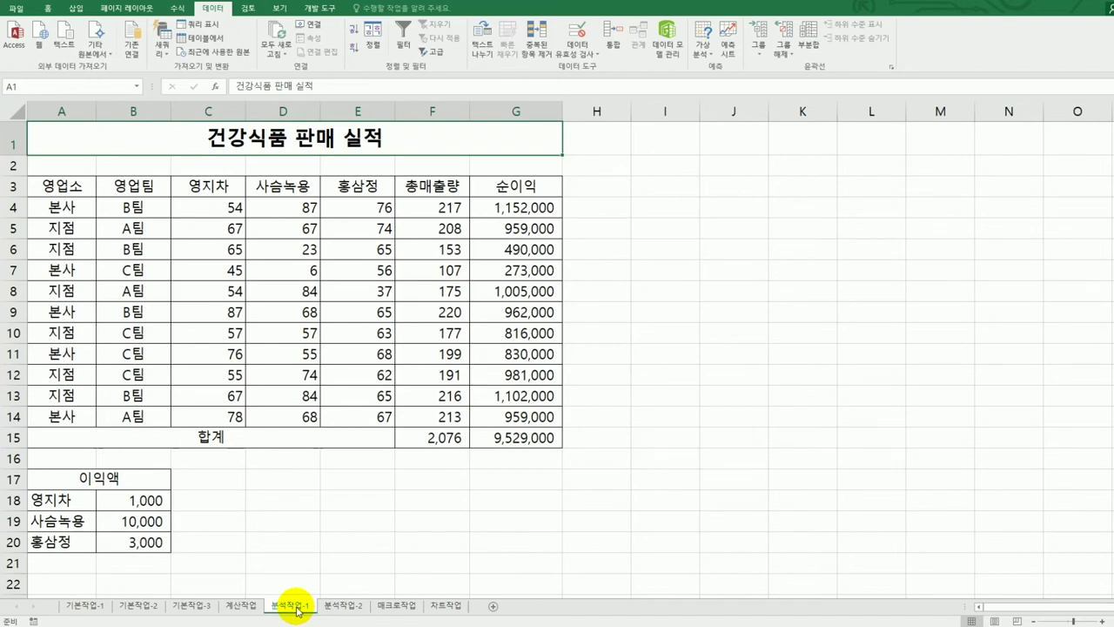
click(143, 501)
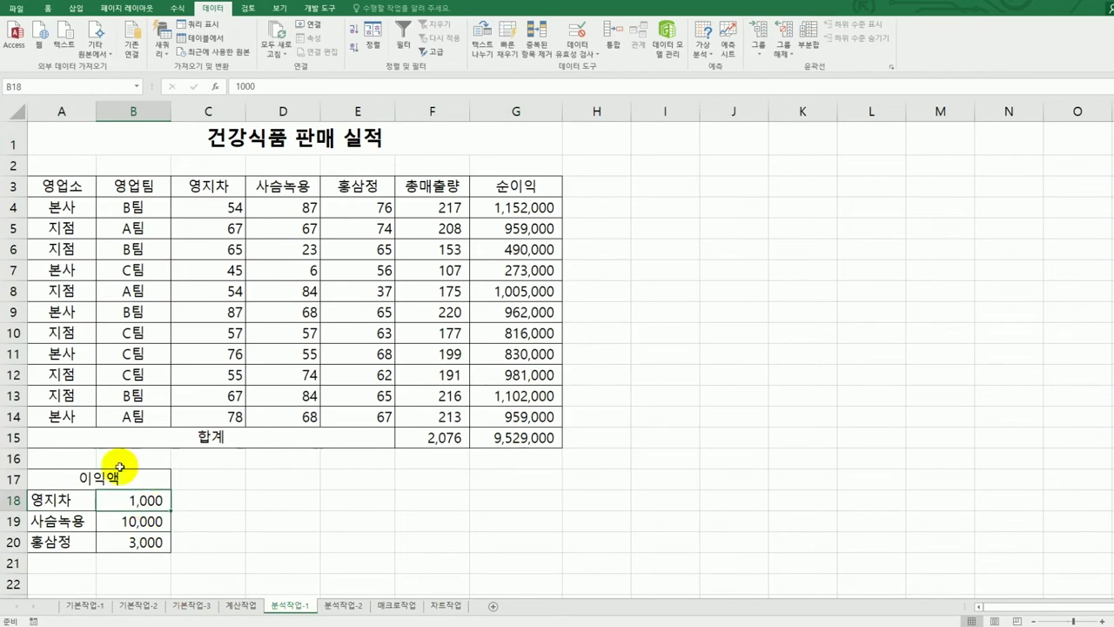
click(39, 84)
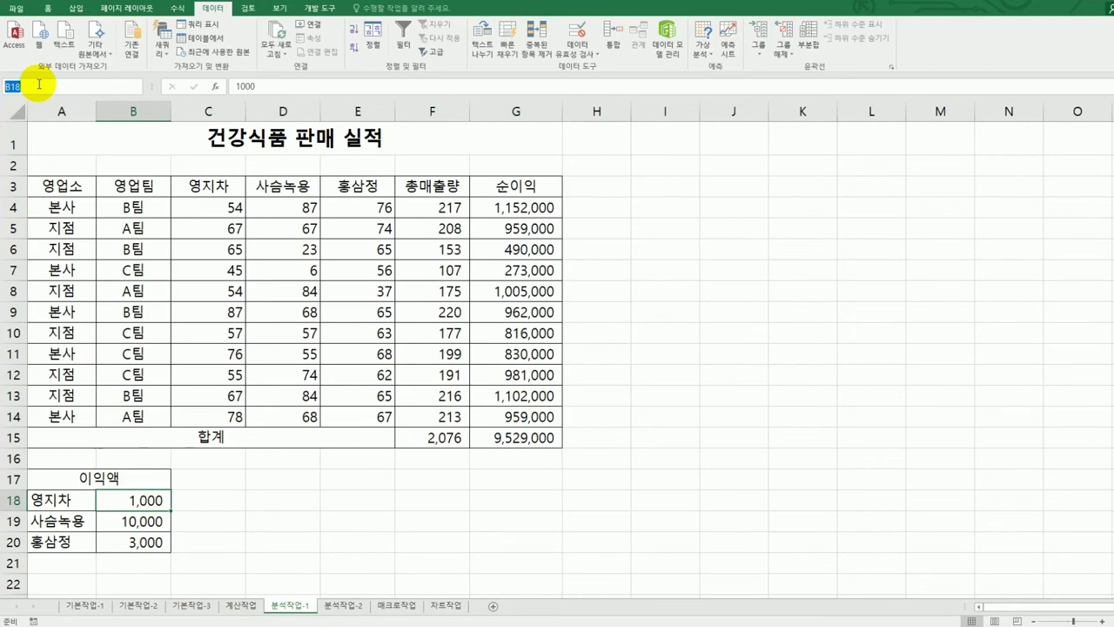
text(영이)
key(BackSpace)
key(BackSpace)
text(지차이익액)
key(Return)
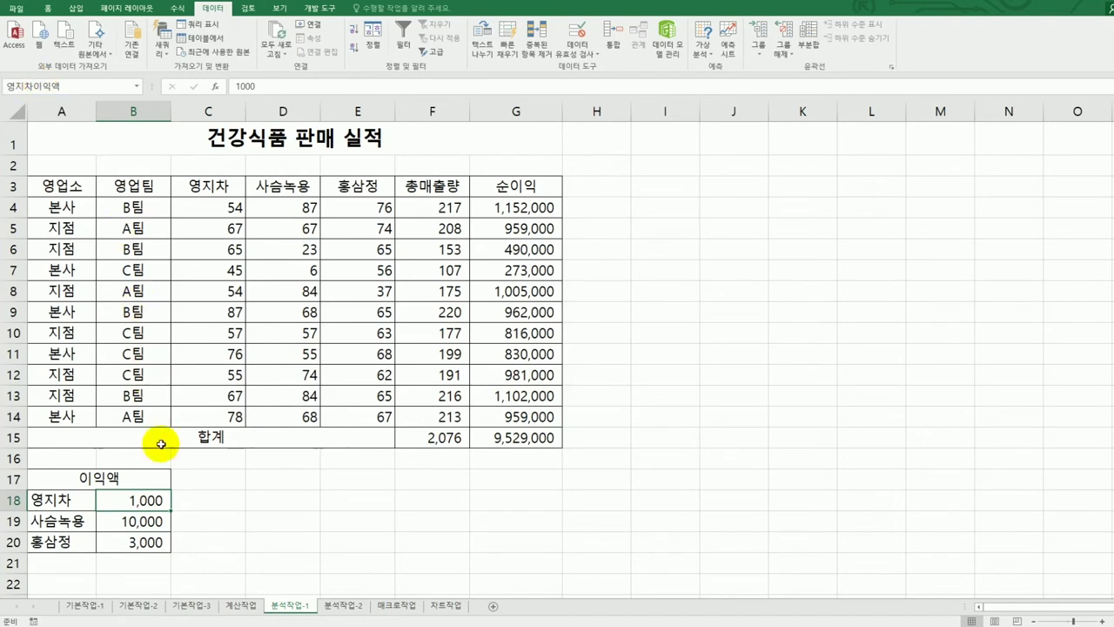
- Define the name 사슴녹용이익액 for cell B19 in the 이익액 table
click(141, 521)
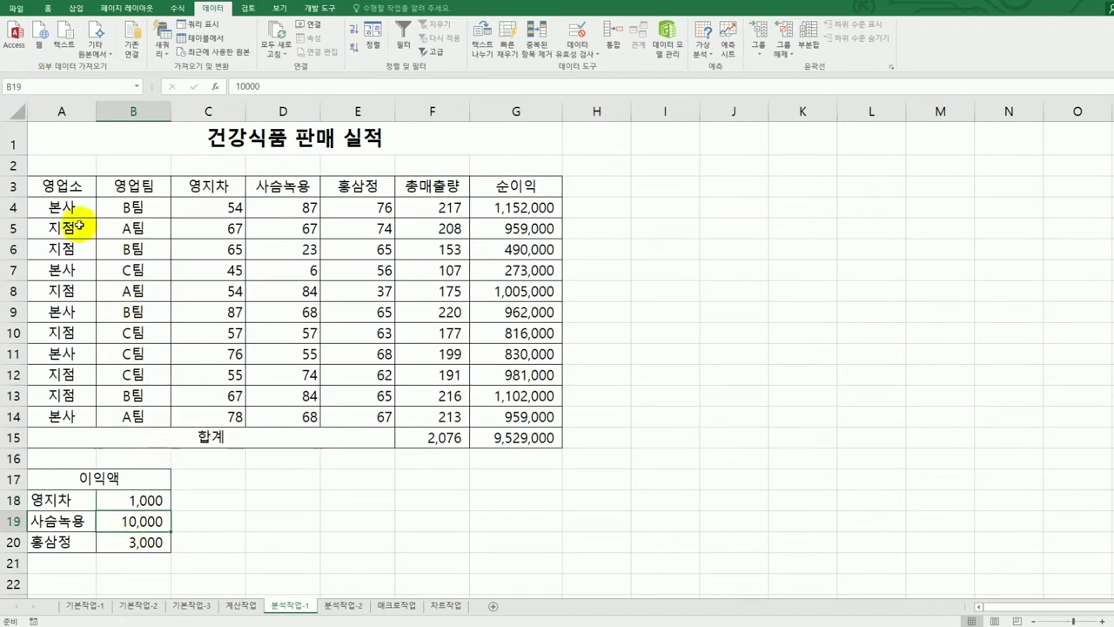
click(54, 91)
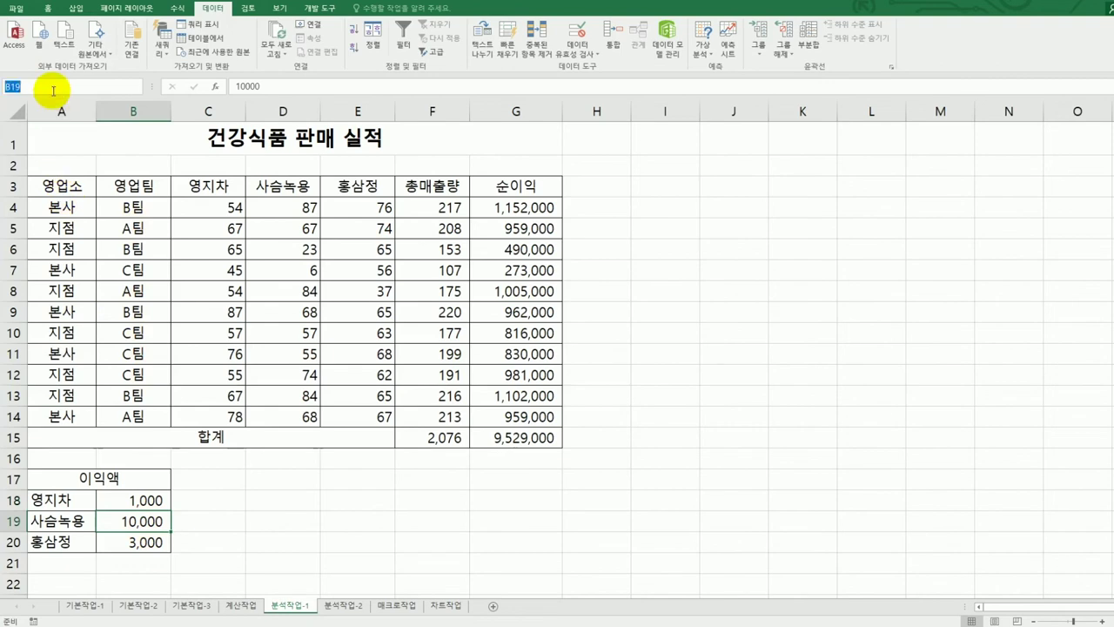
text(사슴녹용이익액)
key(Return)
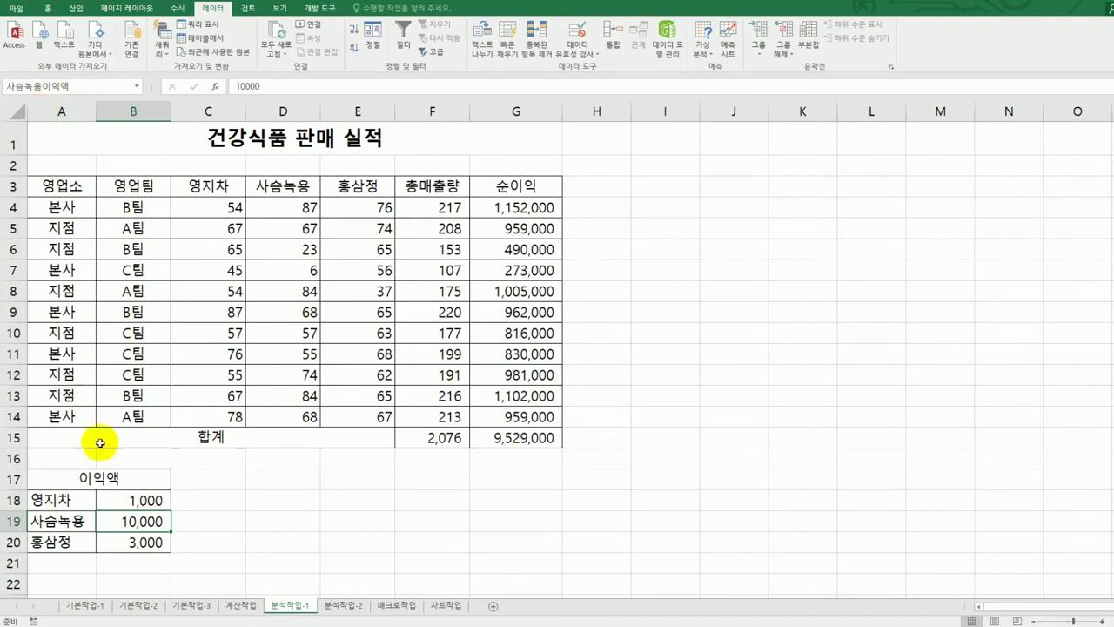
- Define the name 홍삼정이익액 for cell B20 in the 이익액 table
click(137, 542)
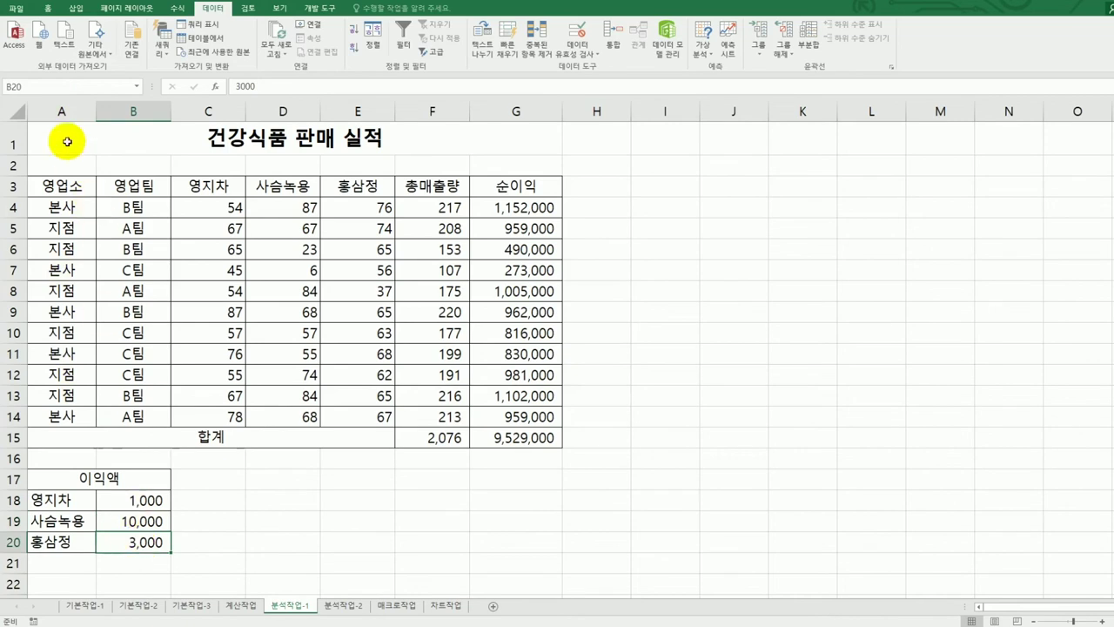
click(60, 85)
text(ㅎㅗㅇ삼정이익애)
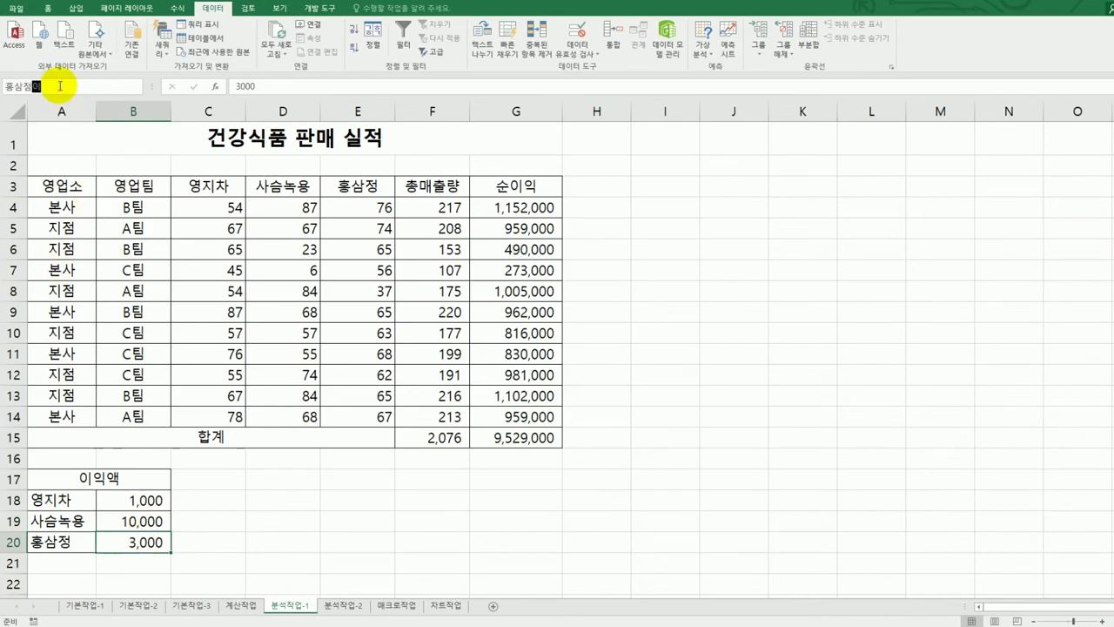
text(ㄱ)
key(Return)
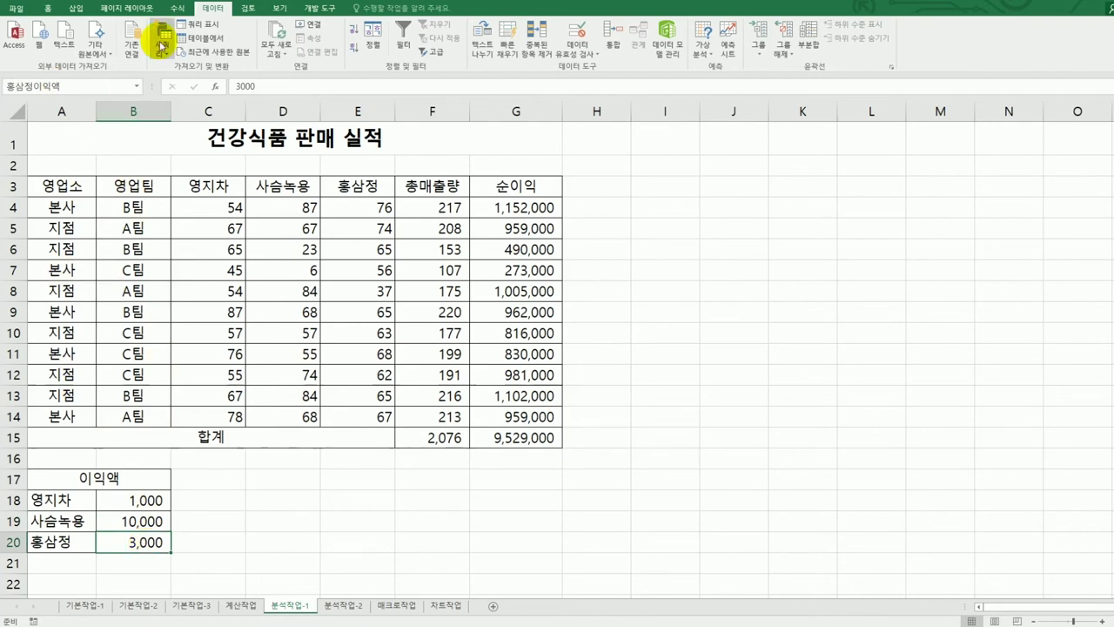
- Check in the Name Manager which cells the defined 이익액 names refer to
click(177, 8)
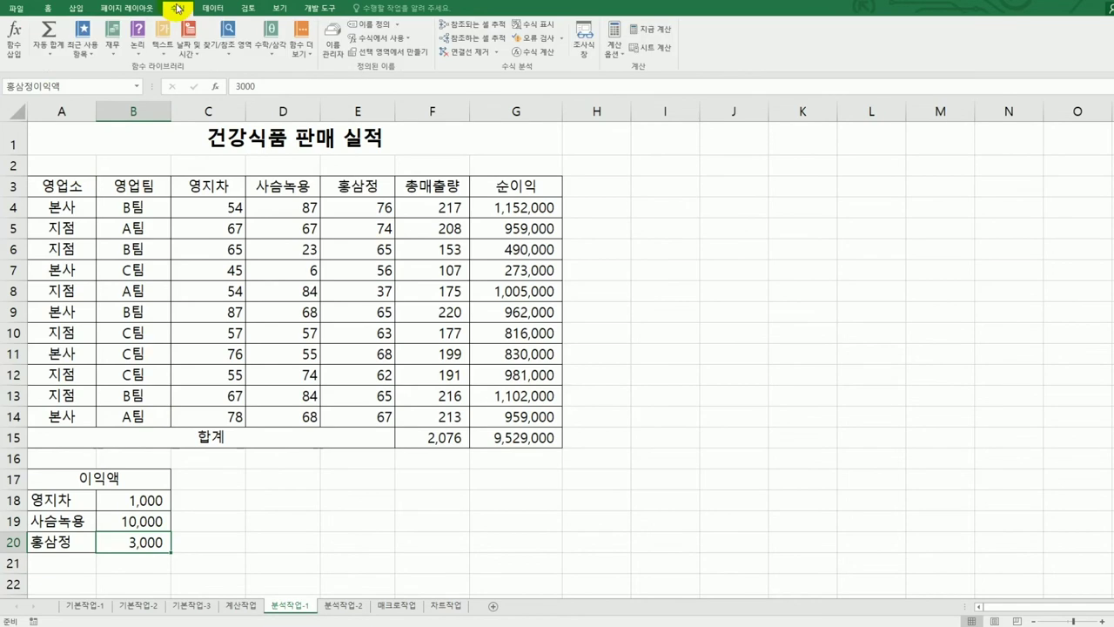
click(331, 43)
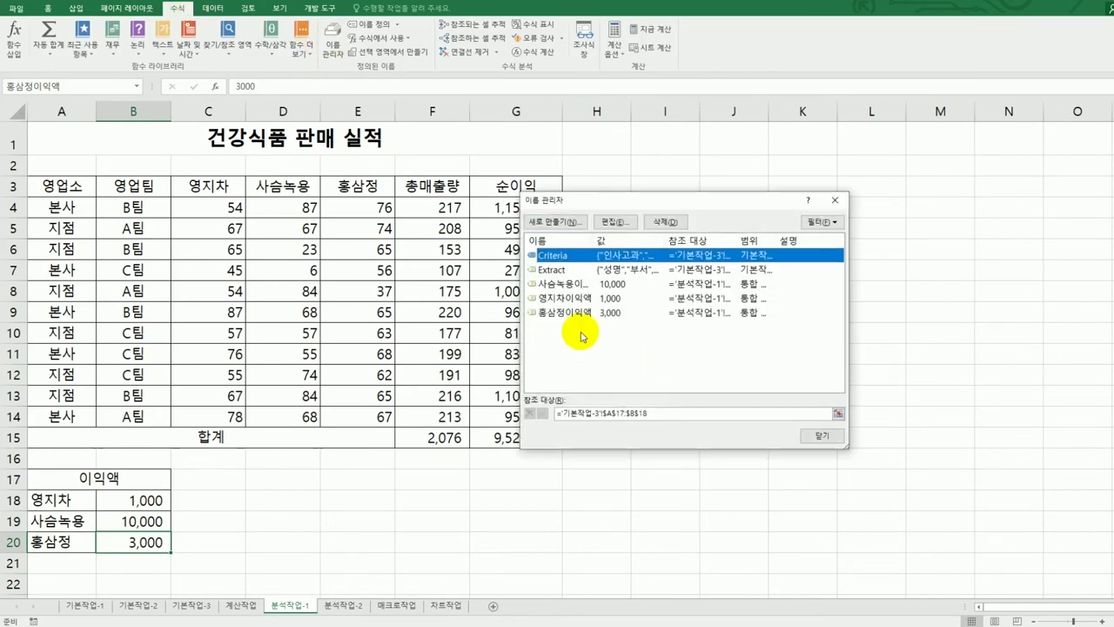
click(567, 284)
click(588, 299)
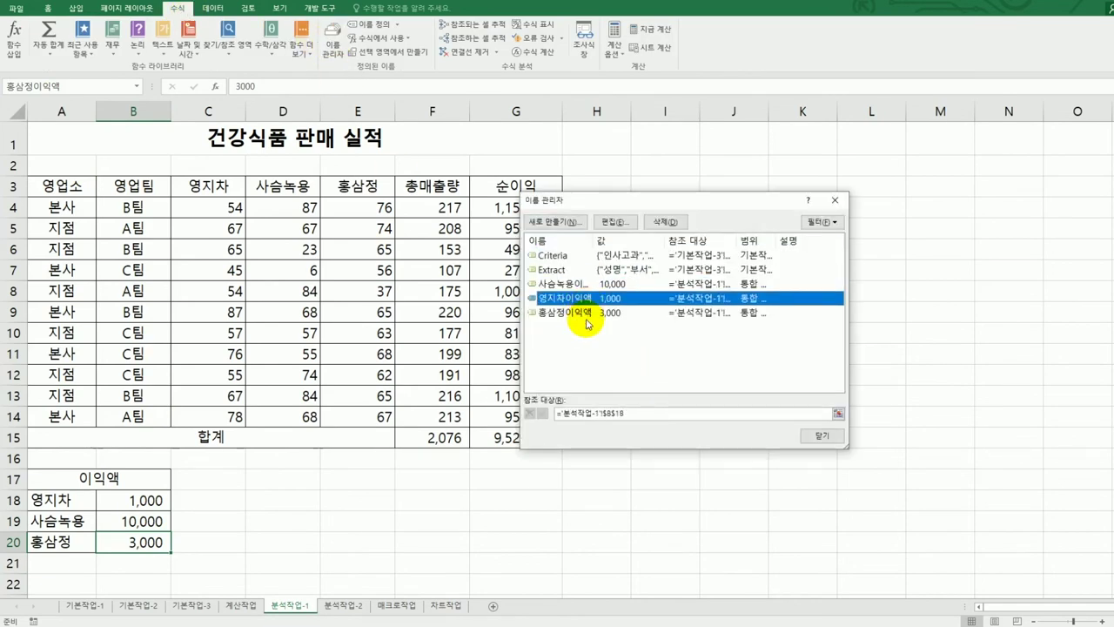
click(588, 315)
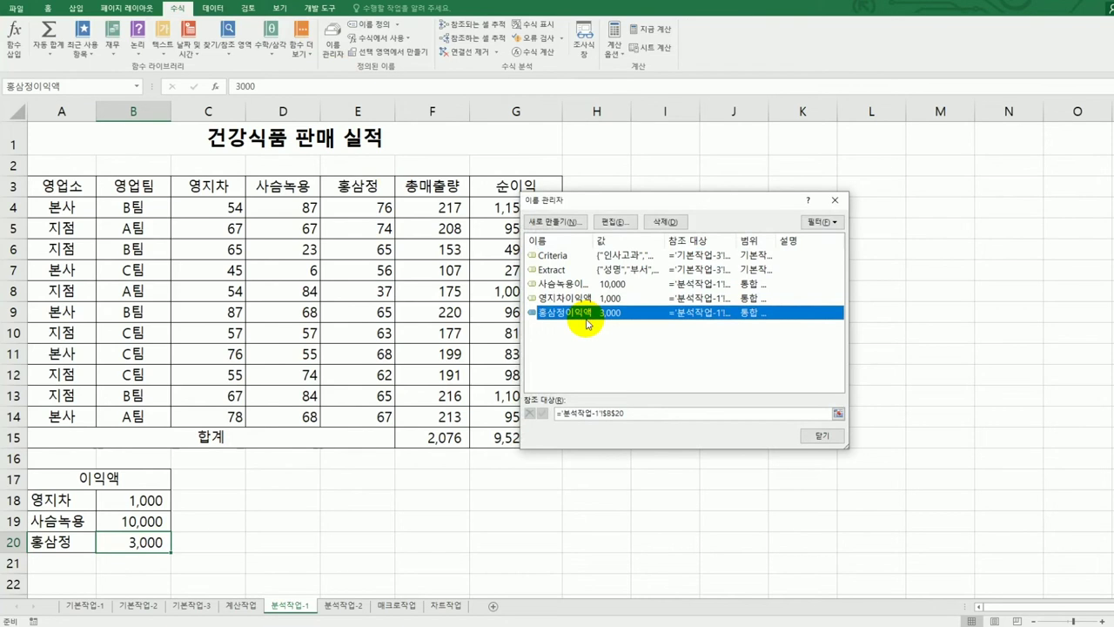
click(822, 435)
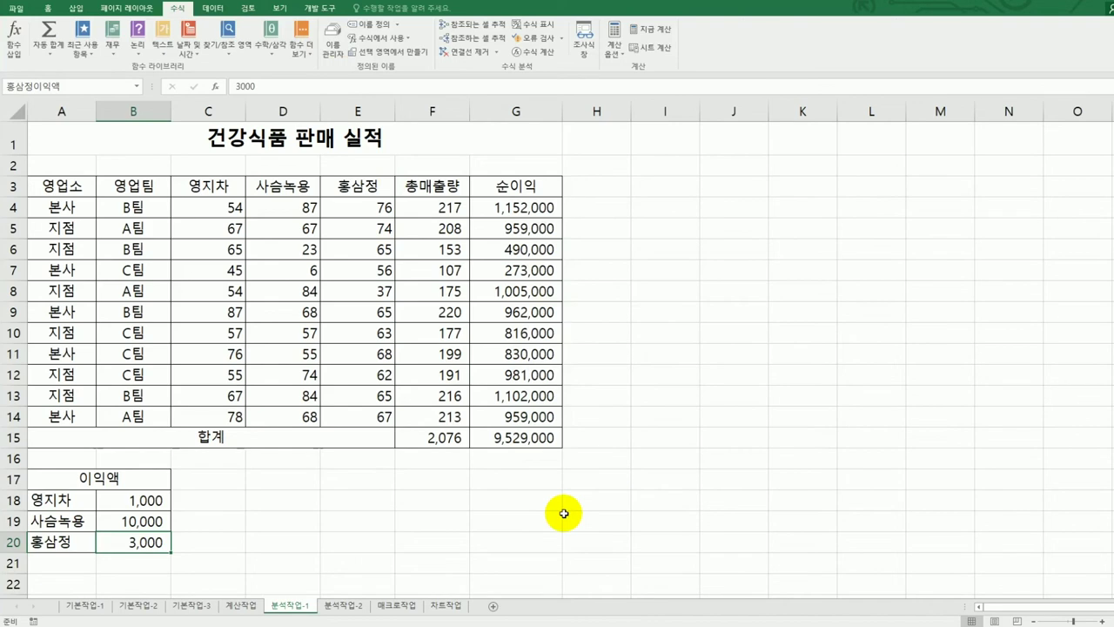
- Define the name 순이익합계 for cell G15, the 순이익 total
click(549, 442)
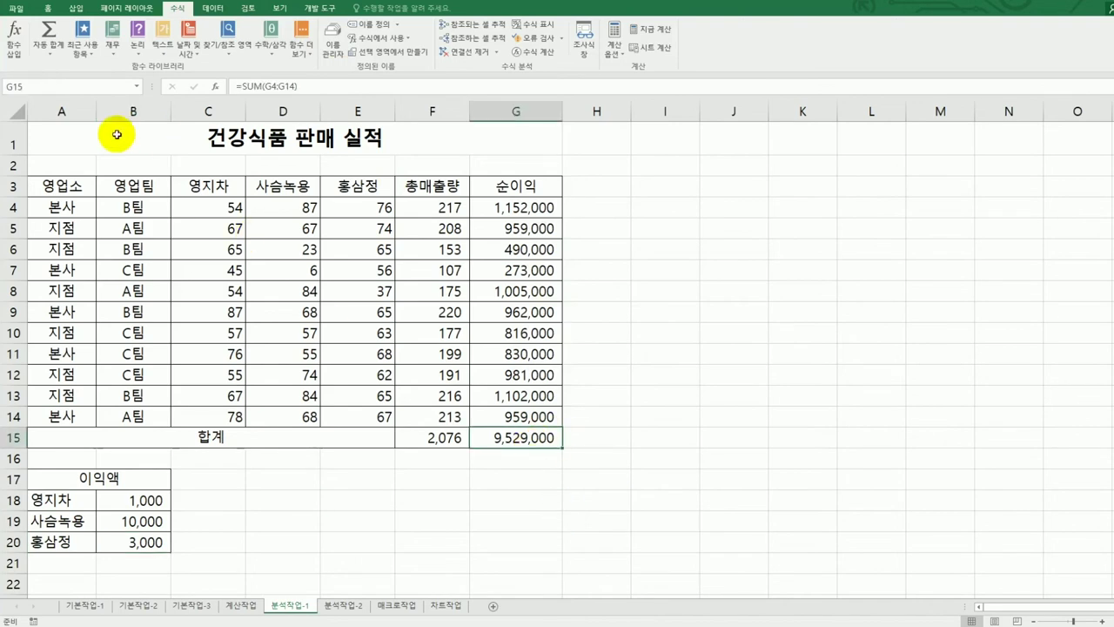
click(59, 87)
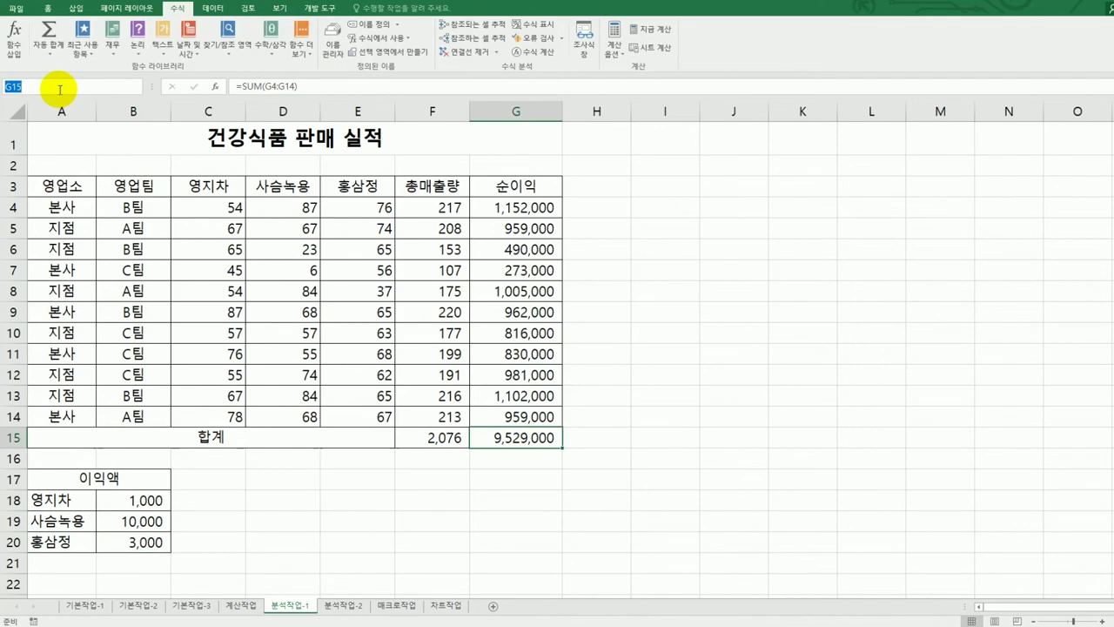
text(순이익합ㄱ)
key(Return)
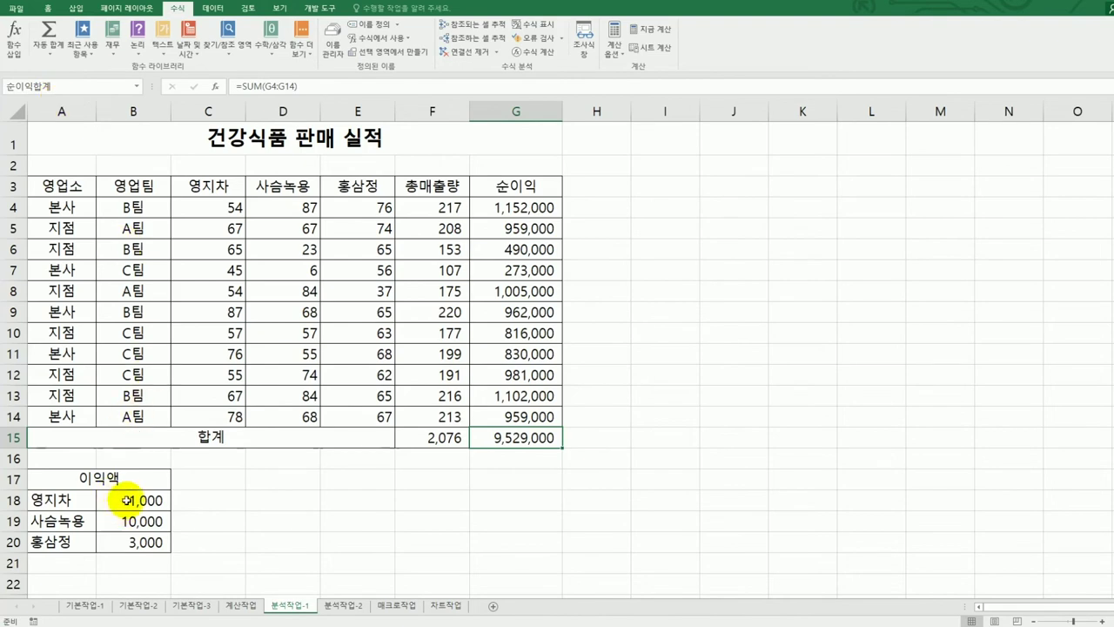
- Add a scenario named 이익액증가 with changing cells B18:B20 and an empty description
drag(122, 503, 130, 541)
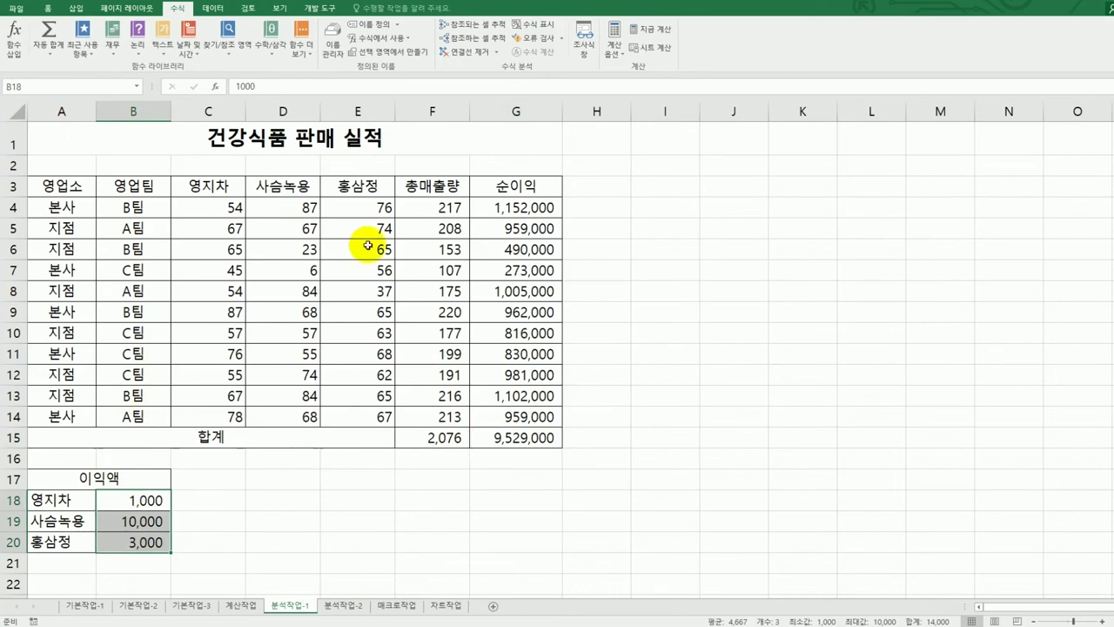
click(210, 9)
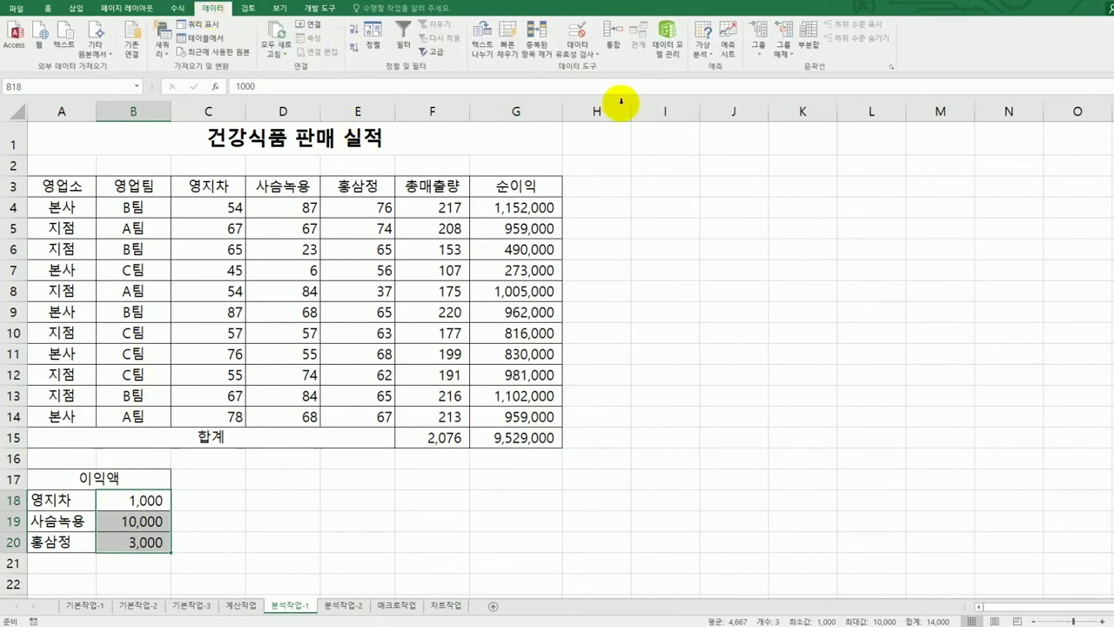
click(703, 49)
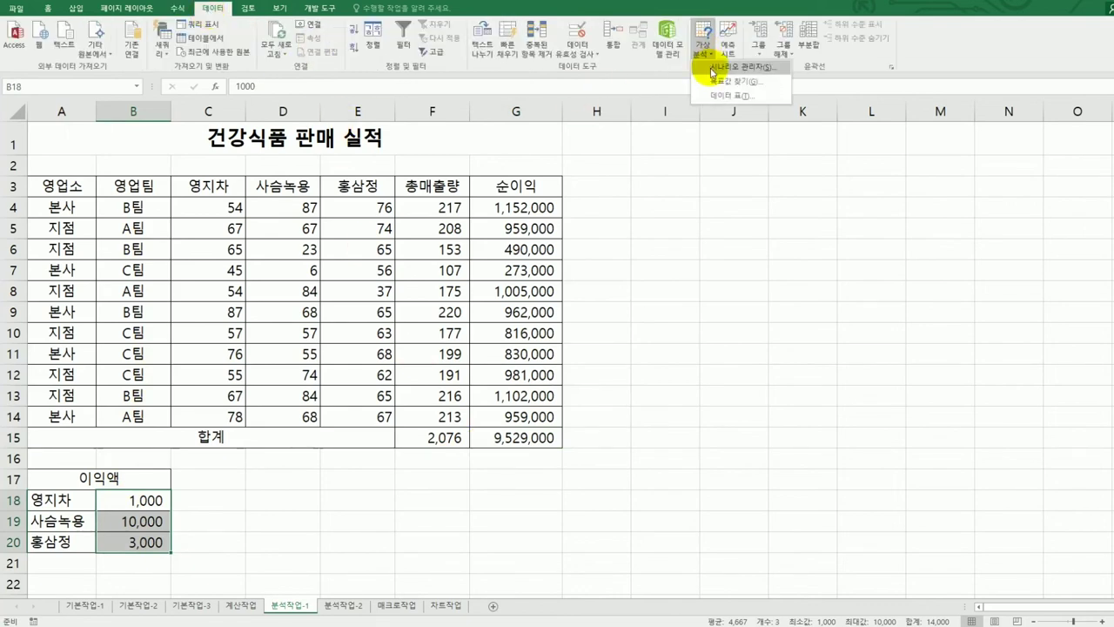
click(731, 67)
drag(682, 207, 775, 196)
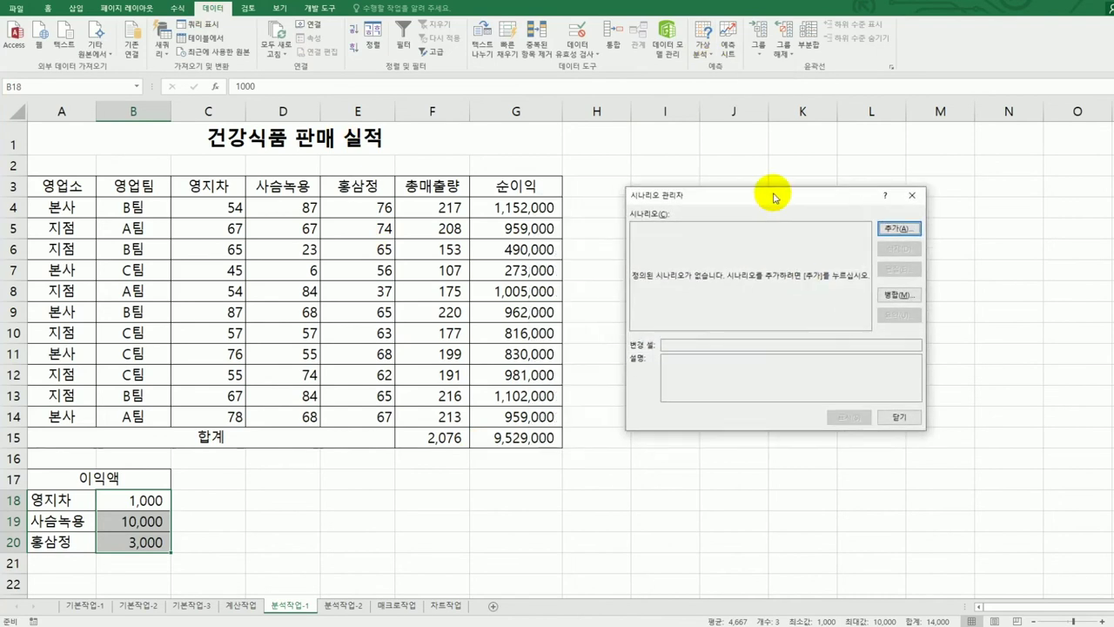
click(892, 228)
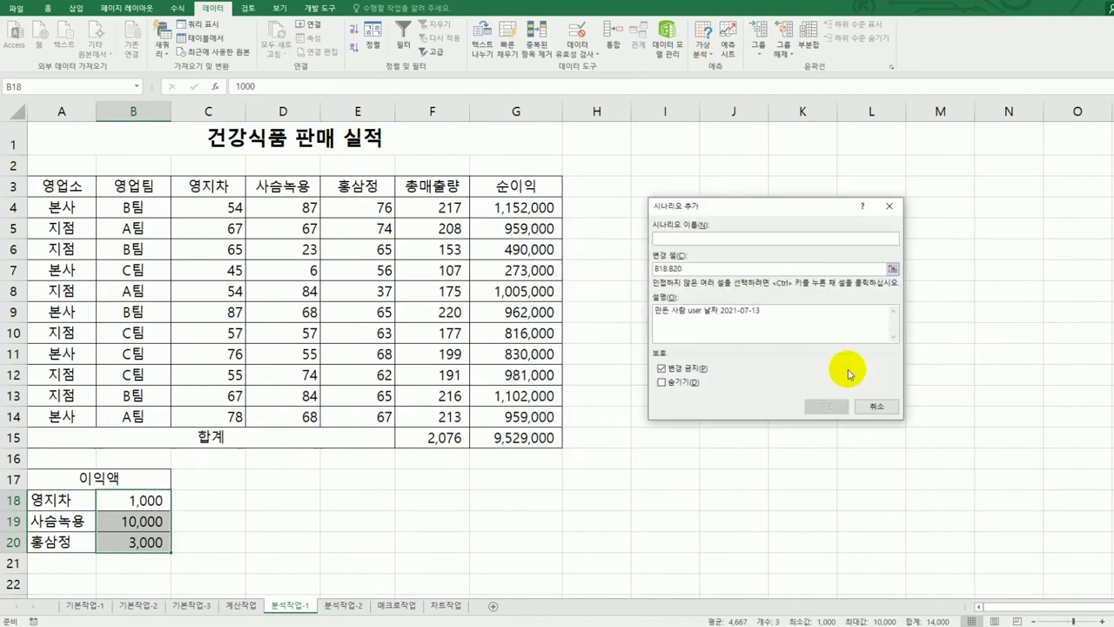
drag(782, 314, 619, 310)
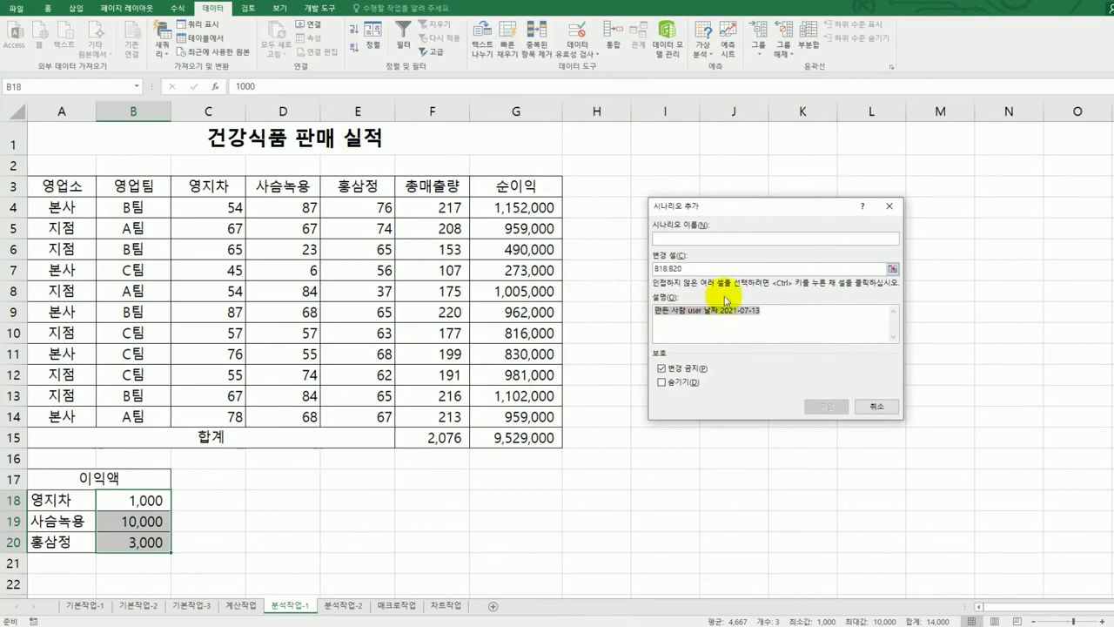
key(Delete)
click(712, 235)
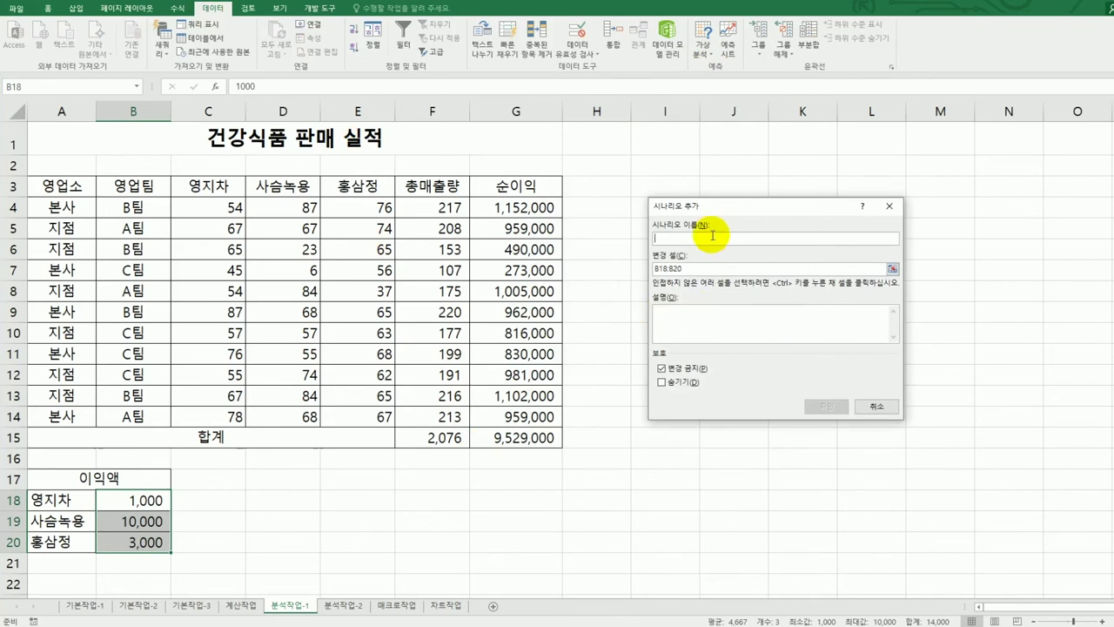
text(이)
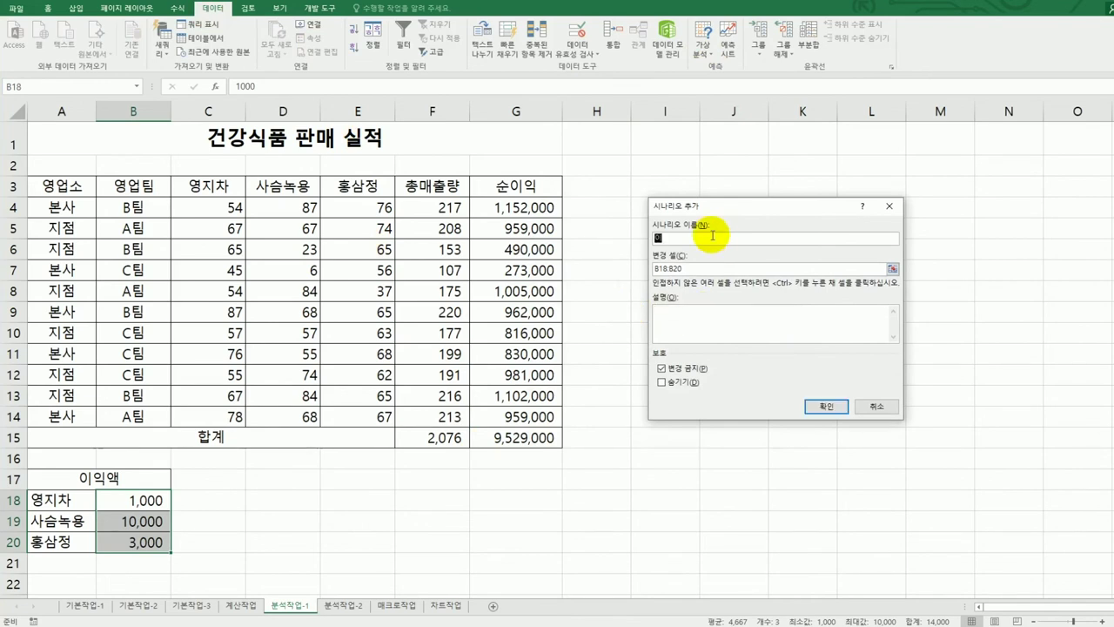
text(익액증가)
click(825, 406)
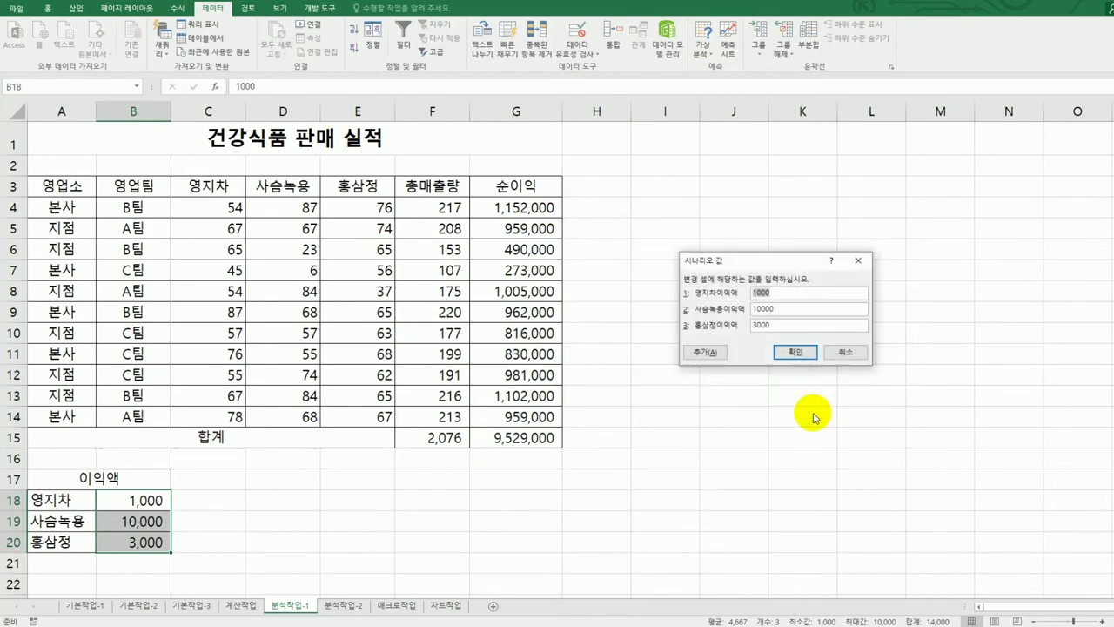
- Set the 이익액증가 values to 1500 for 영지차, 11000 for 사슴녹용 and 3500 for 홍삼정, and continue to another scenario
text(1)
key(Tab)
text(11)
key(Tab)
text(35)
click(705, 352)
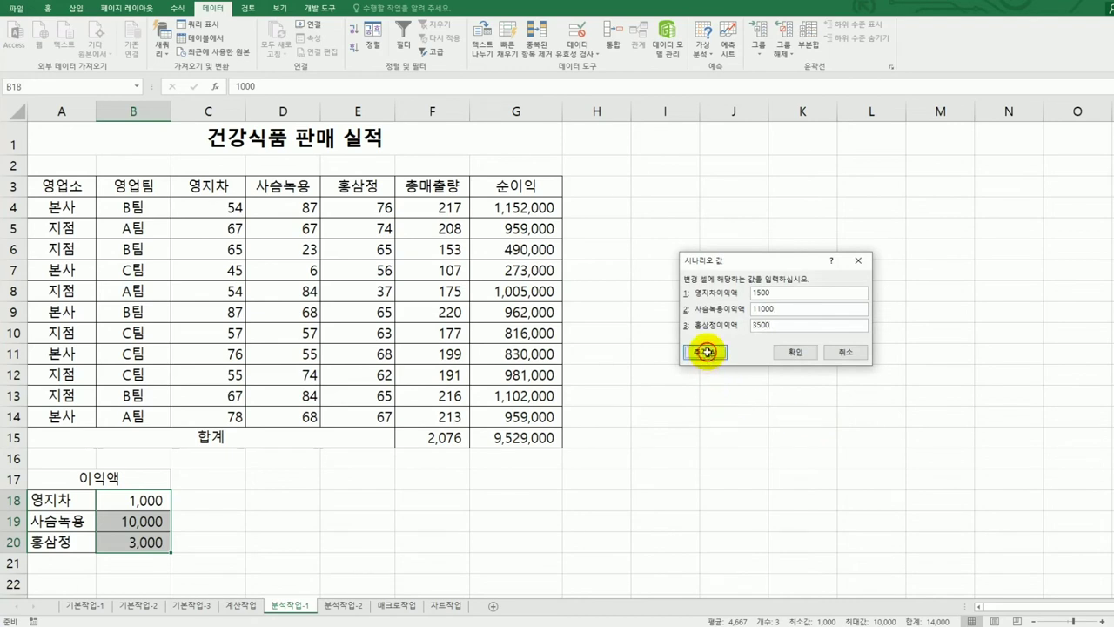
- Name the second scenario 이익액감소, with its description cleared and changing cells B18:B20
drag(769, 323, 642, 311)
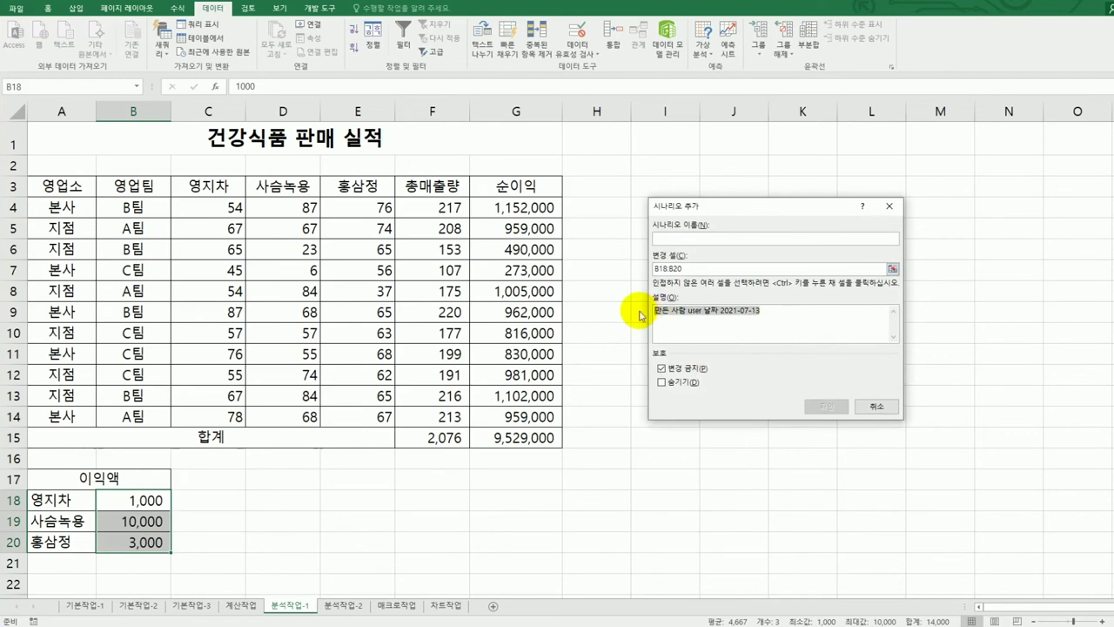
key(Delete)
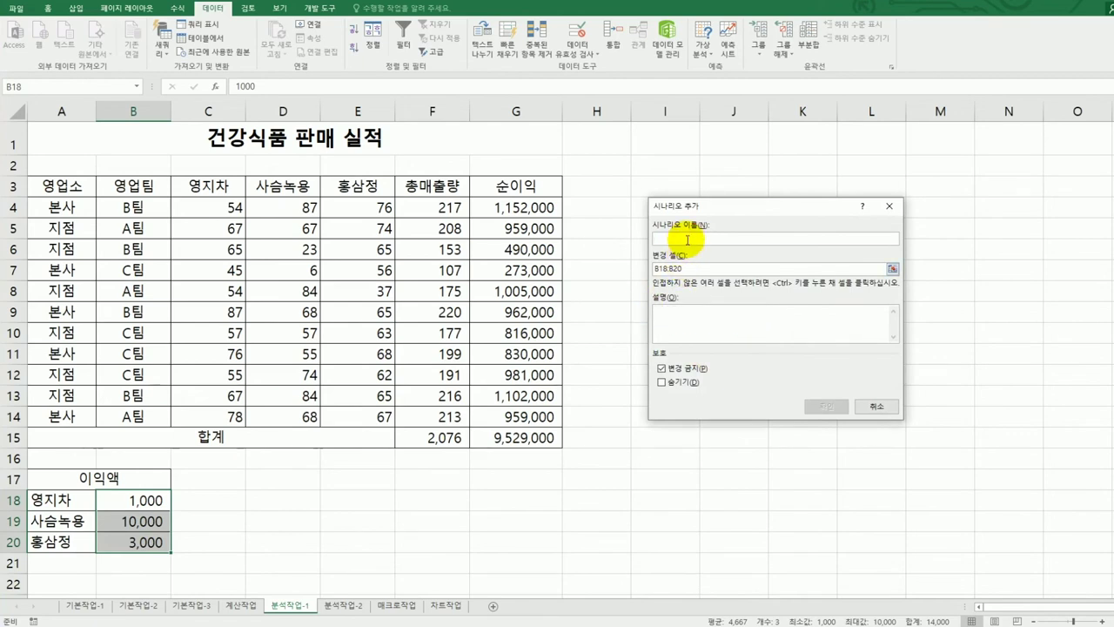
text(이익)
text(증)
text(감소)
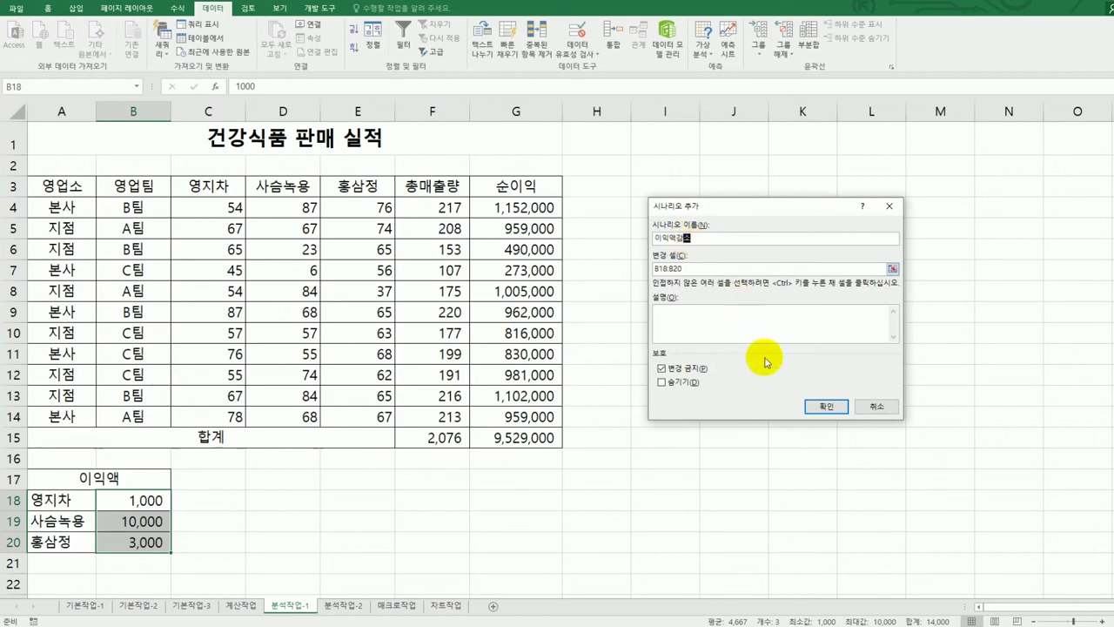
click(812, 406)
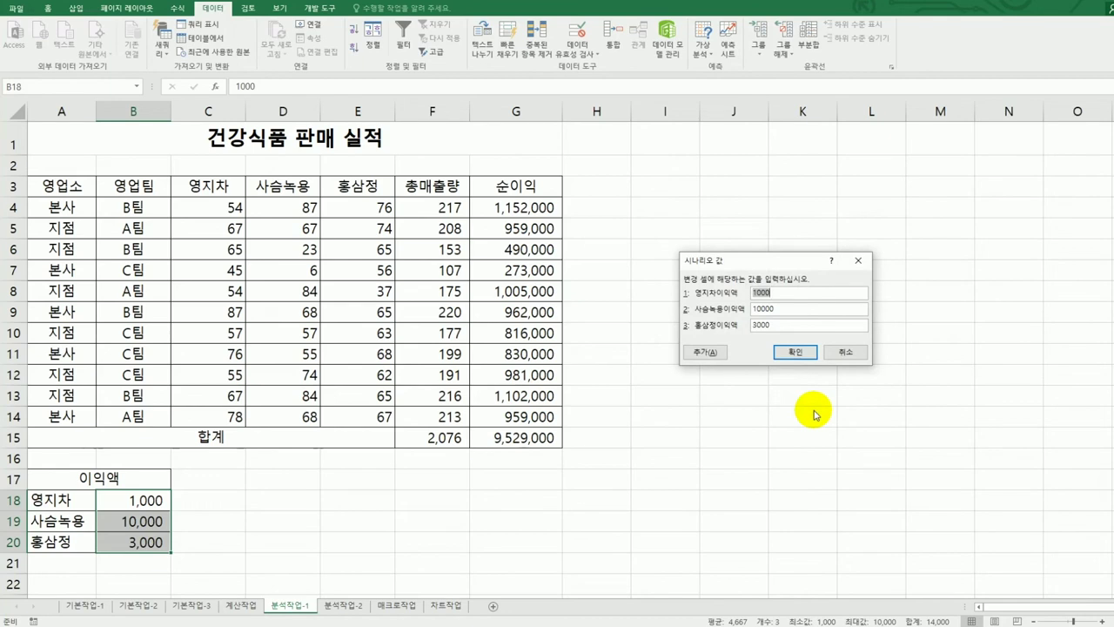
- Set the 이익액감소 values to 800 for 영지차, 9000 for 사슴녹용 and 2500 for 홍삼정, and save the scenario
text(800)
key(Tab)
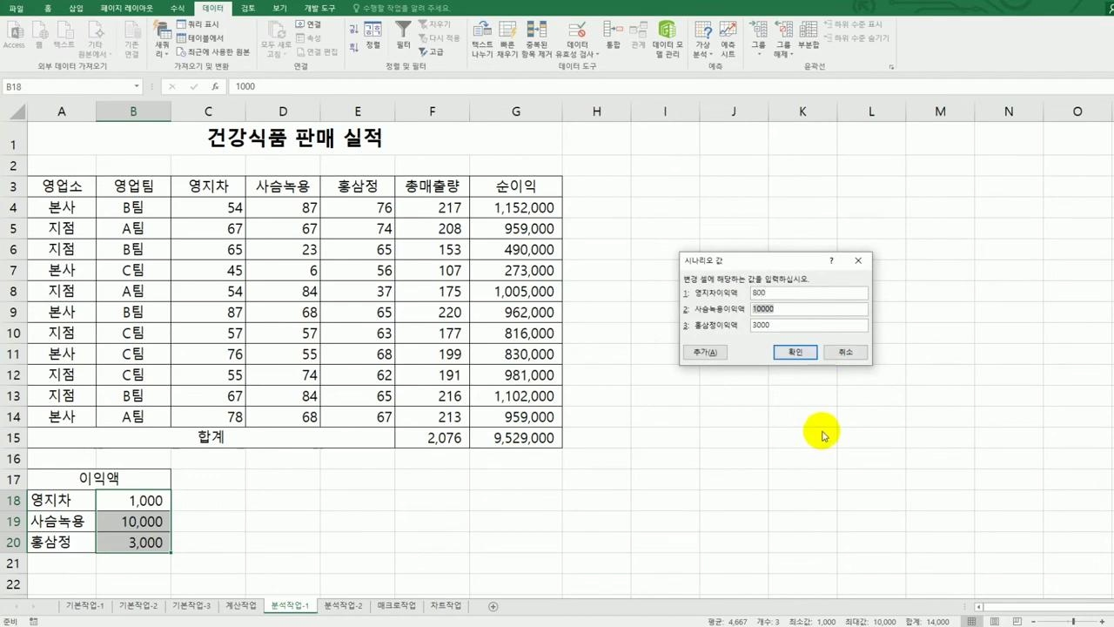
text(900)
key(Tab)
text(2500)
click(794, 352)
- Generate a scenario summary report with G15 as the result cell and compare it with the 분석작업-1 sheet
click(840, 315)
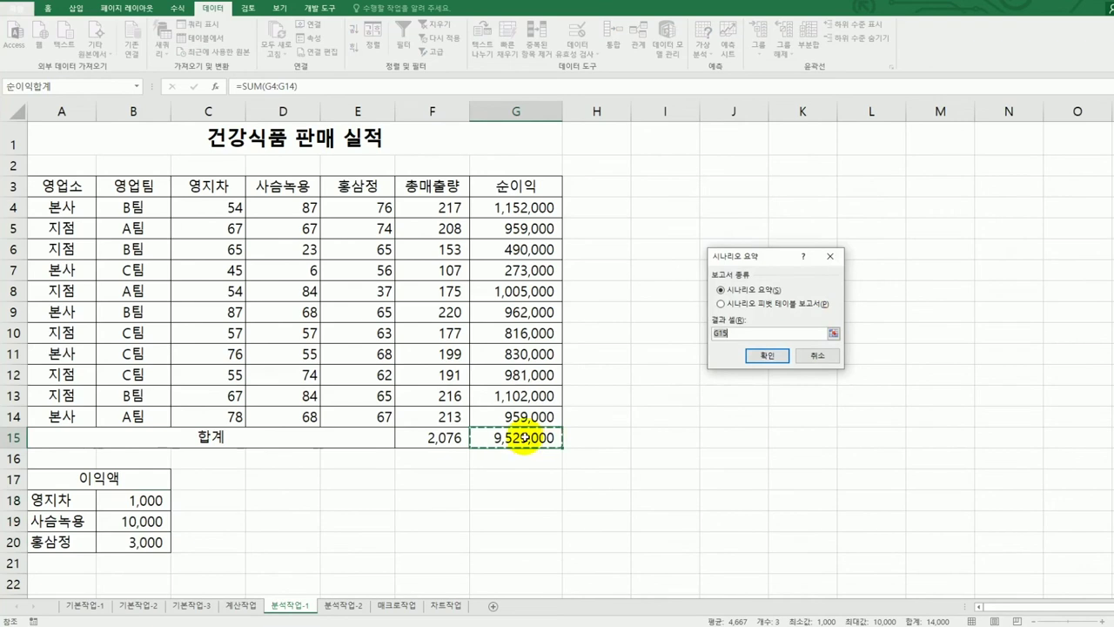
click(751, 356)
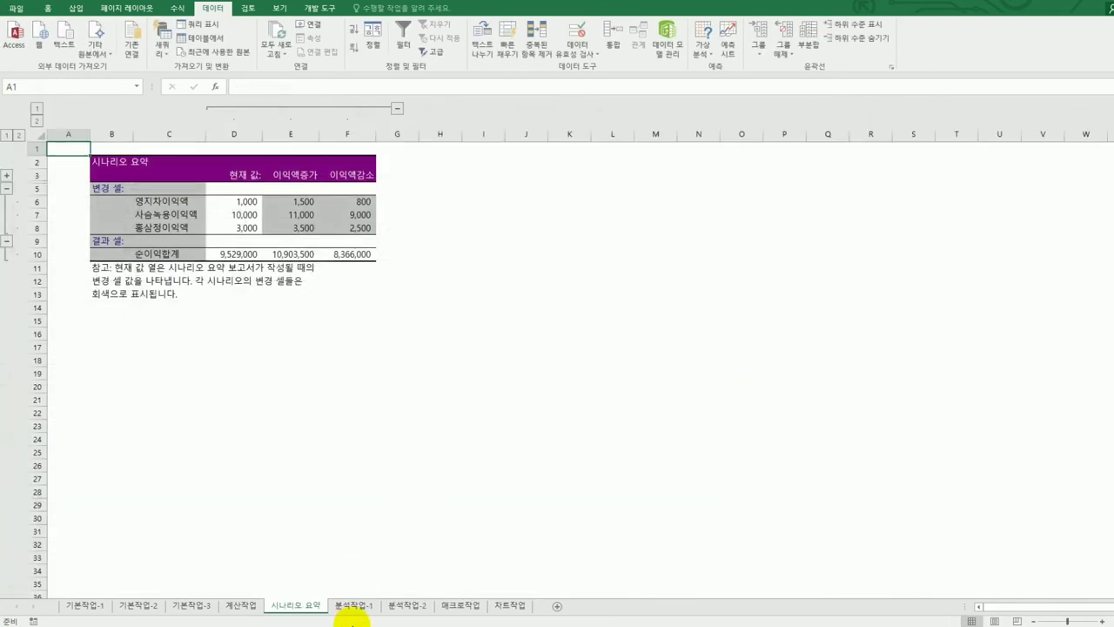
click(346, 607)
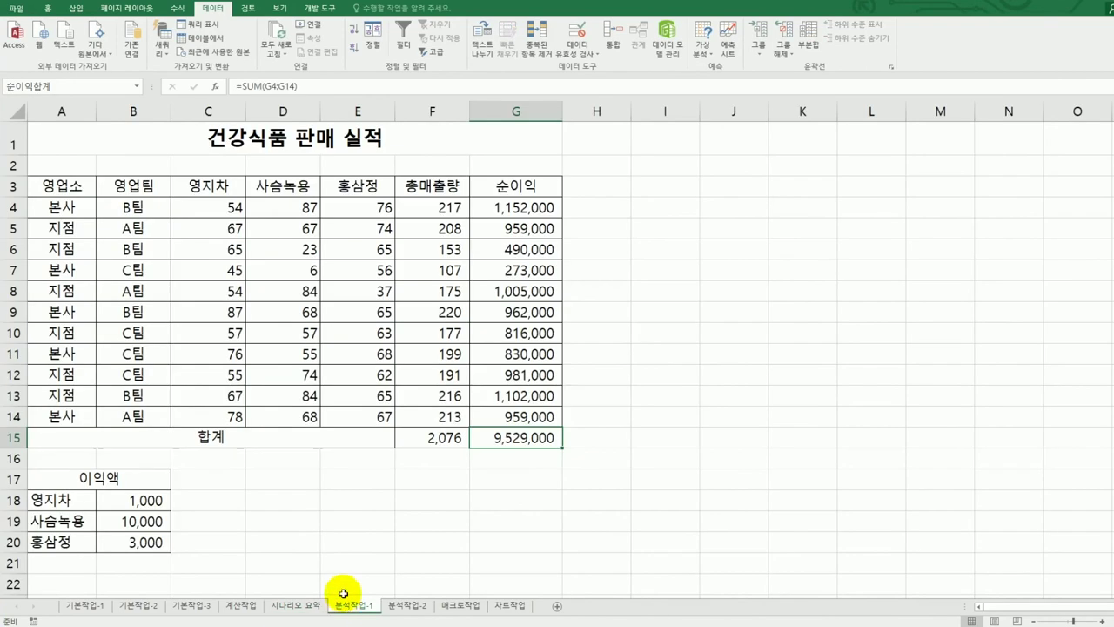
click(280, 607)
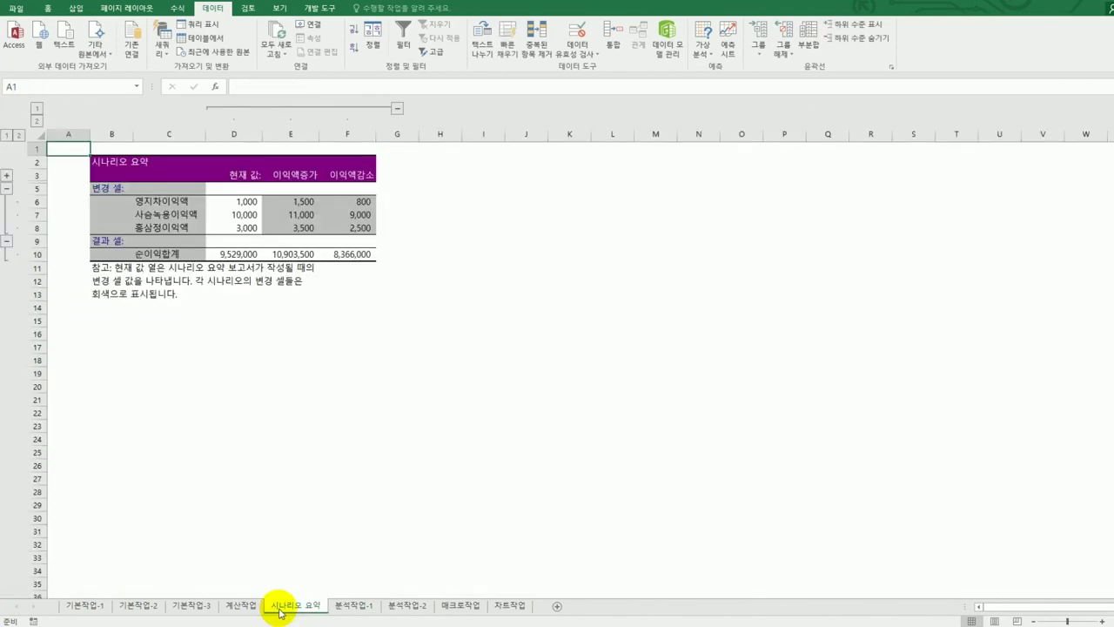
click(340, 608)
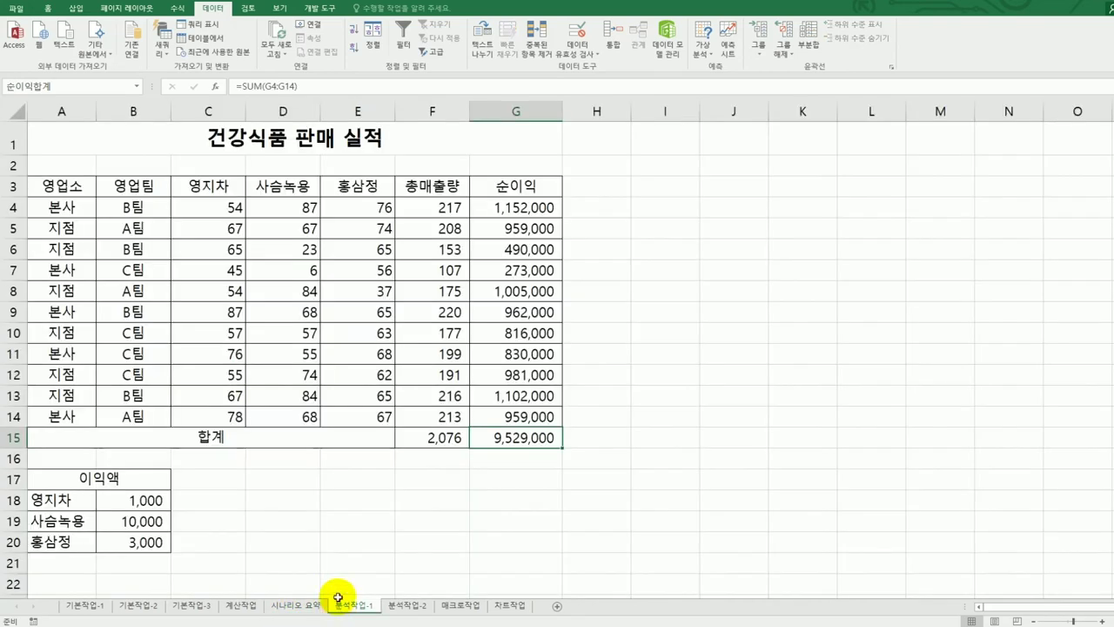
click(286, 608)
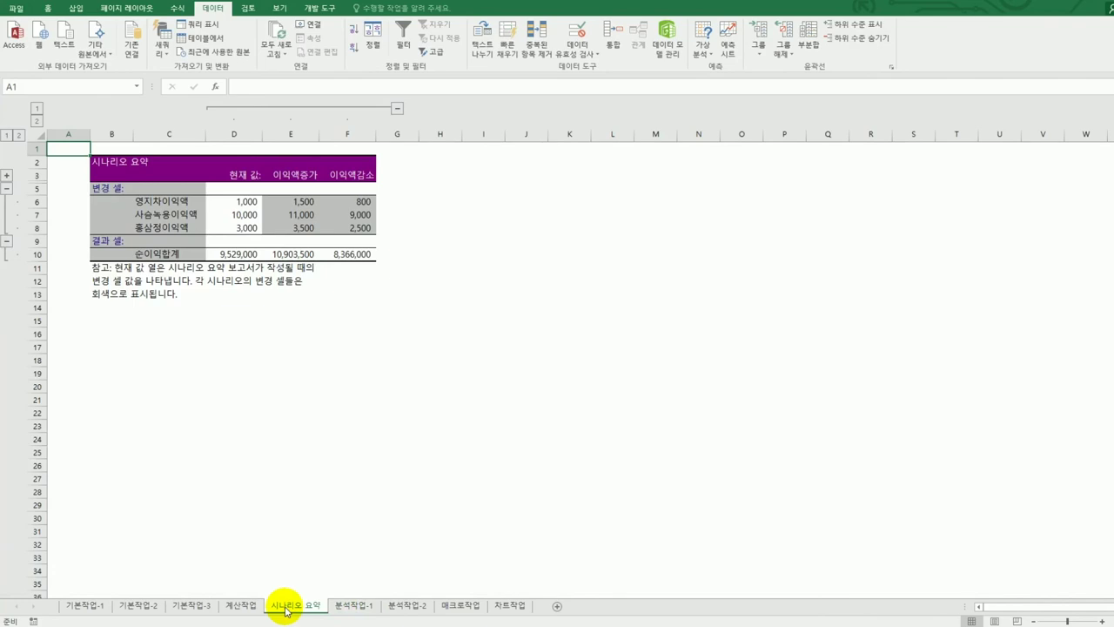
- Create a pivot table from the 분석작업-2 data range A3:H14, placed at cell A20 of the same sheet
click(409, 607)
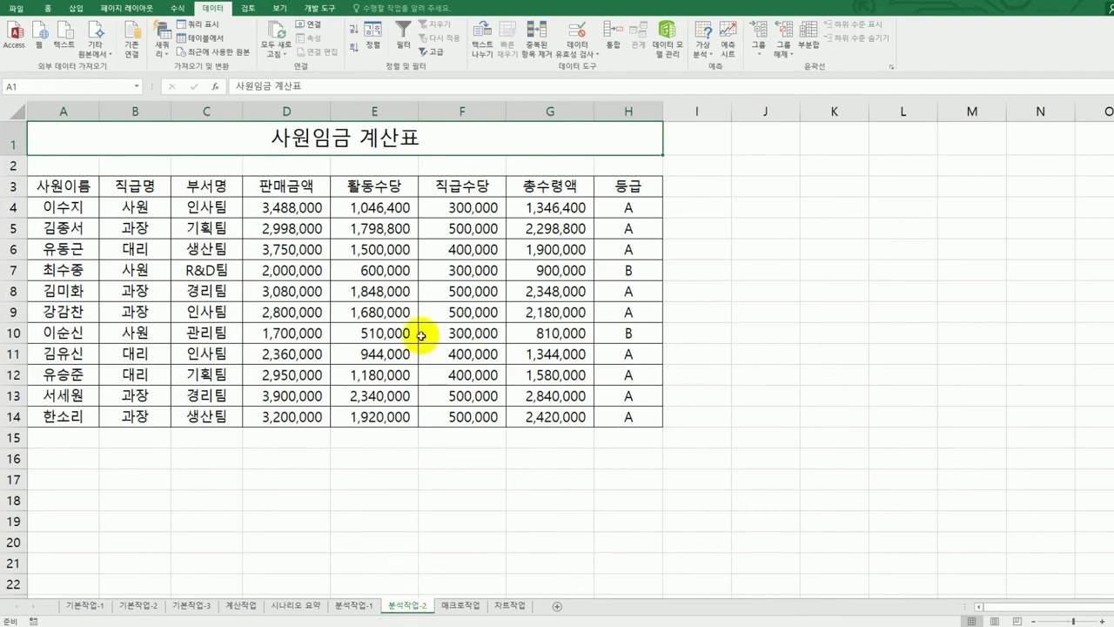
click(379, 288)
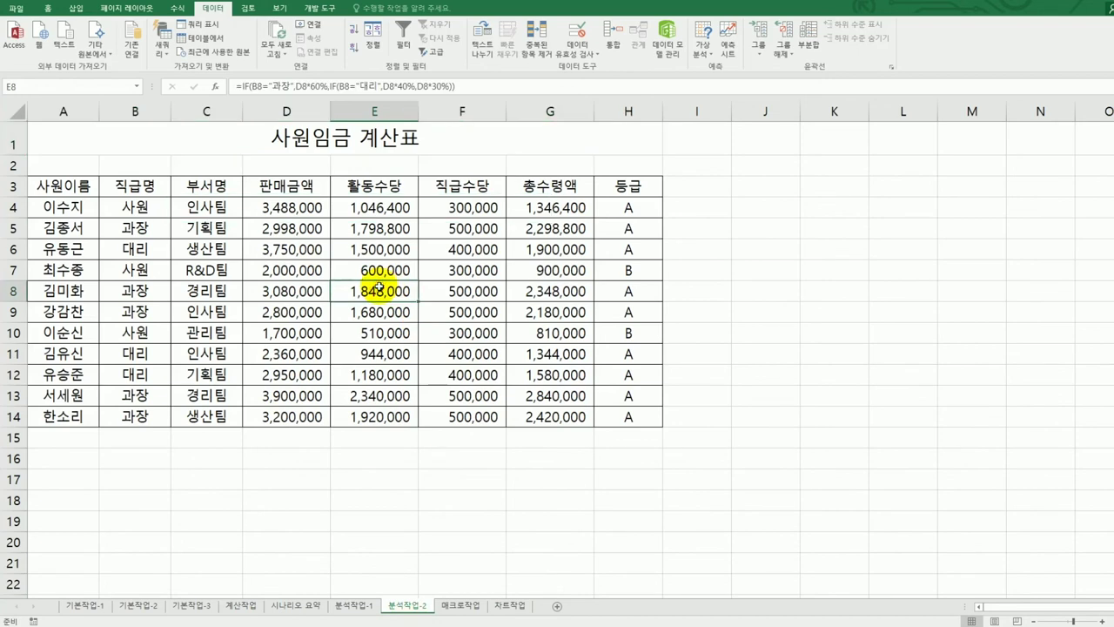
click(296, 229)
click(76, 8)
click(14, 37)
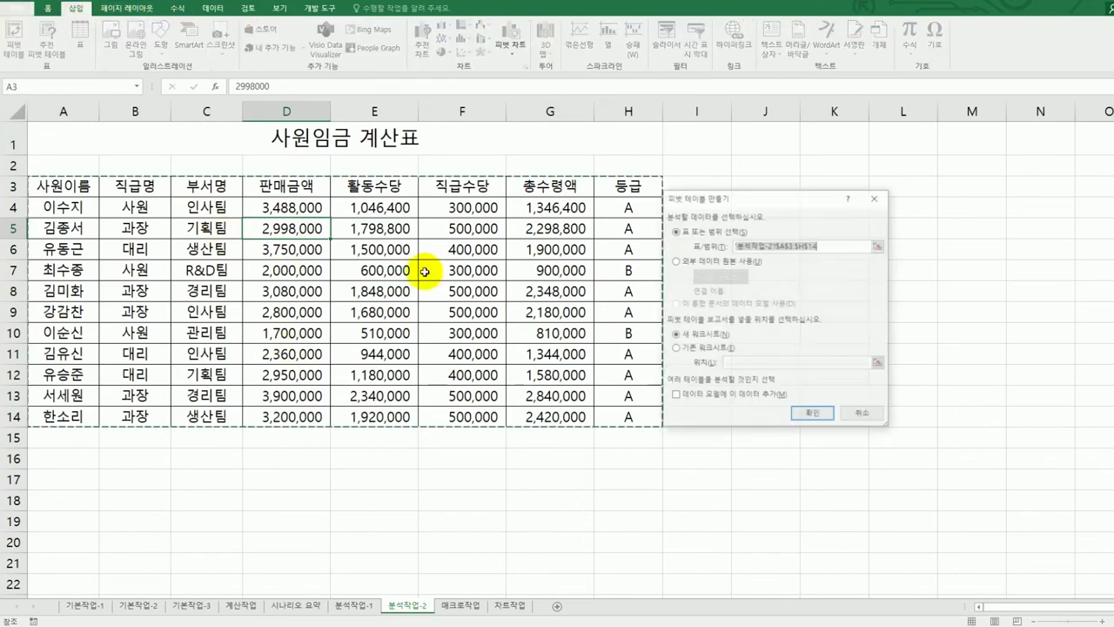
drag(734, 206, 794, 193)
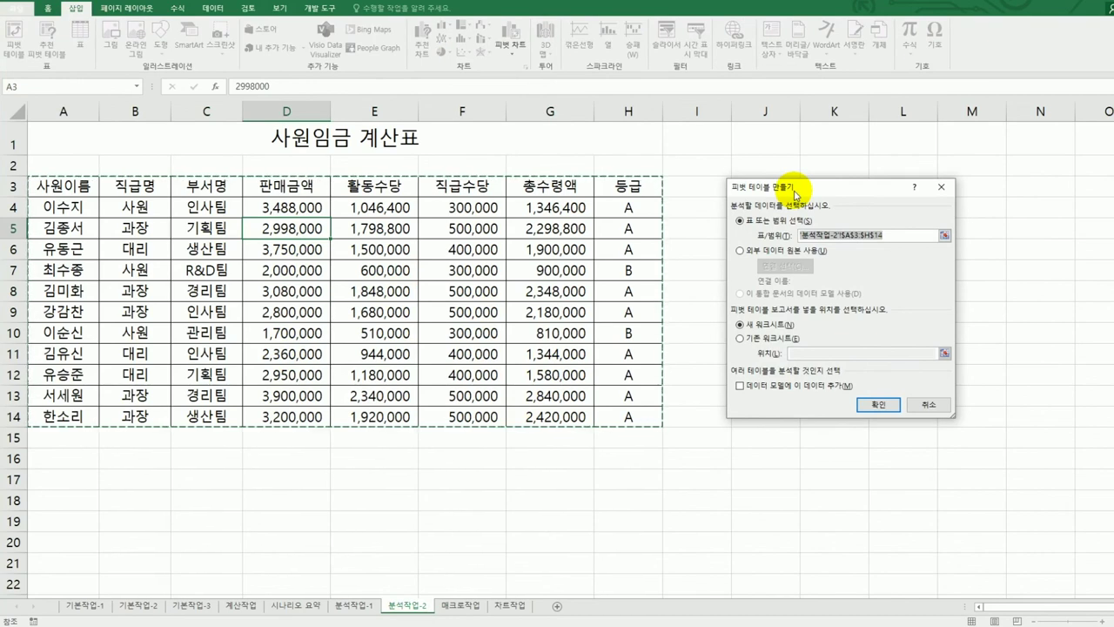
click(778, 347)
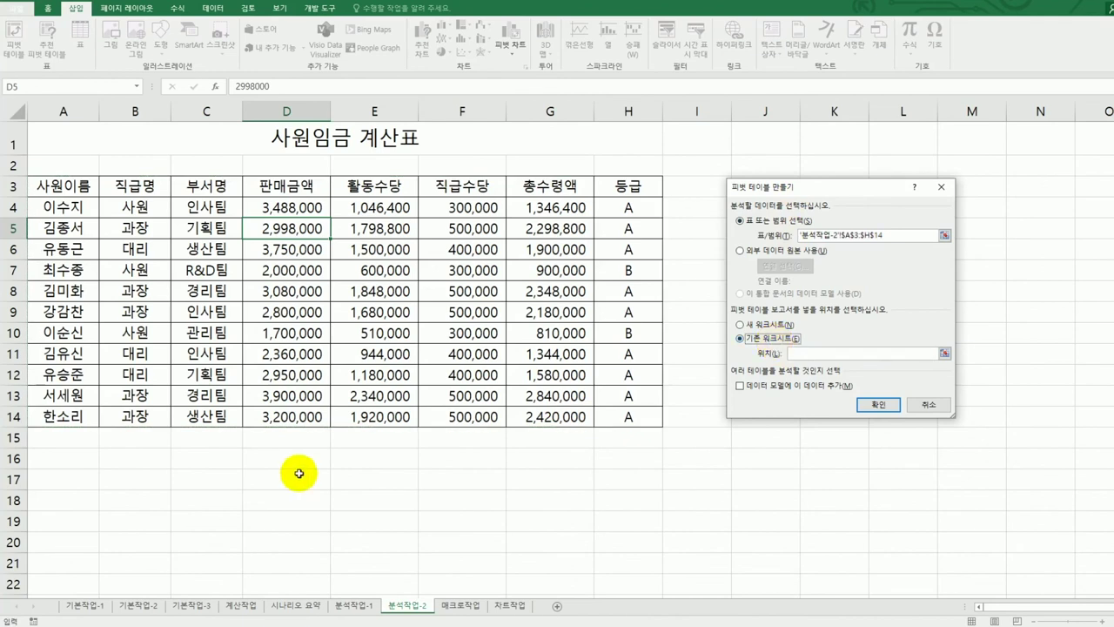
click(69, 547)
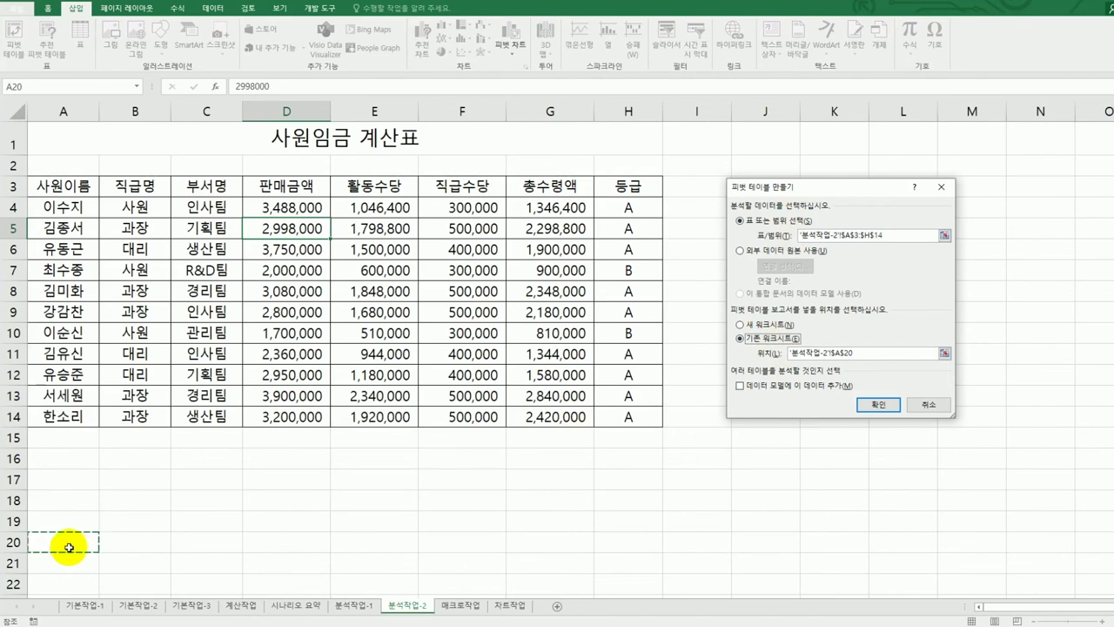
click(877, 403)
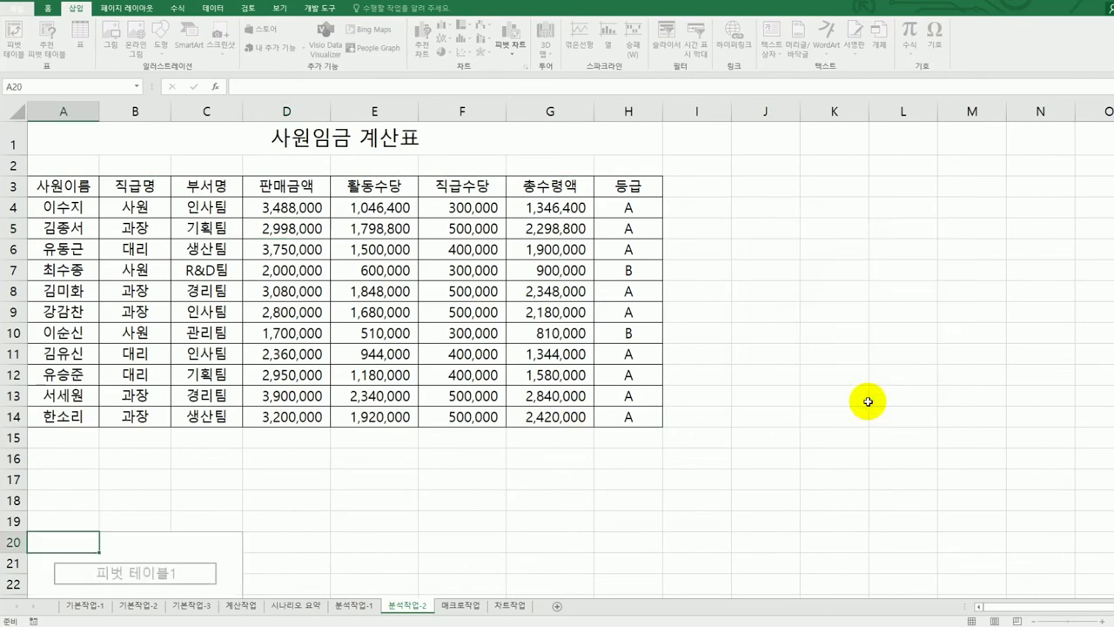
- Lay out the pivot table with 사원이름 as filter, 부서명 as rows, 직급명 as columns, and 판매금액 and 총수령액 as values
scroll(679, 428, down, 4)
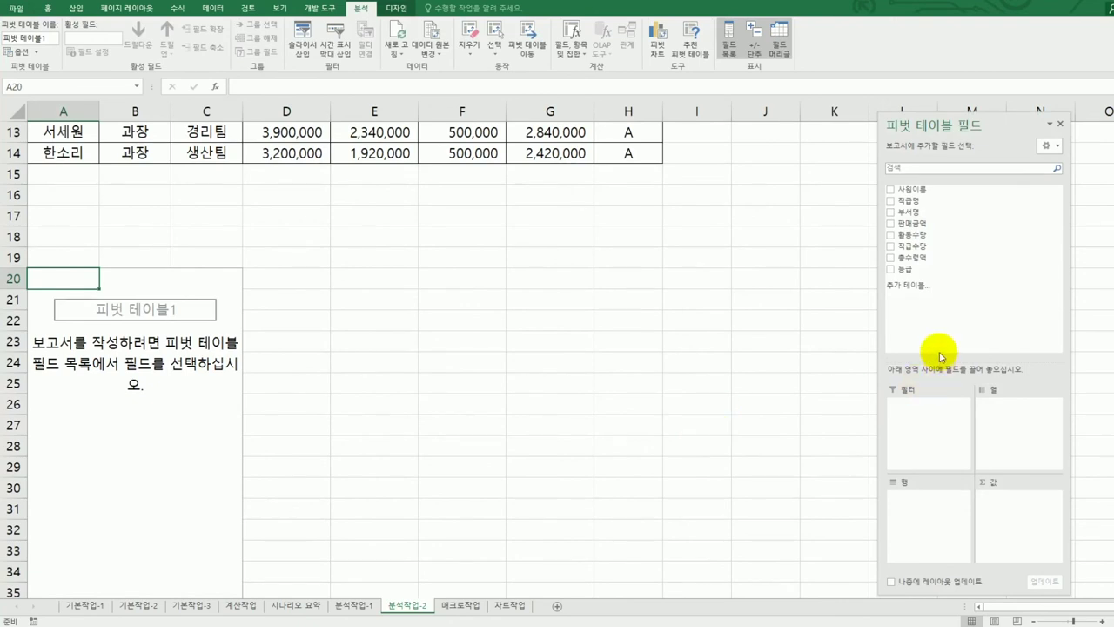
drag(921, 189, 936, 420)
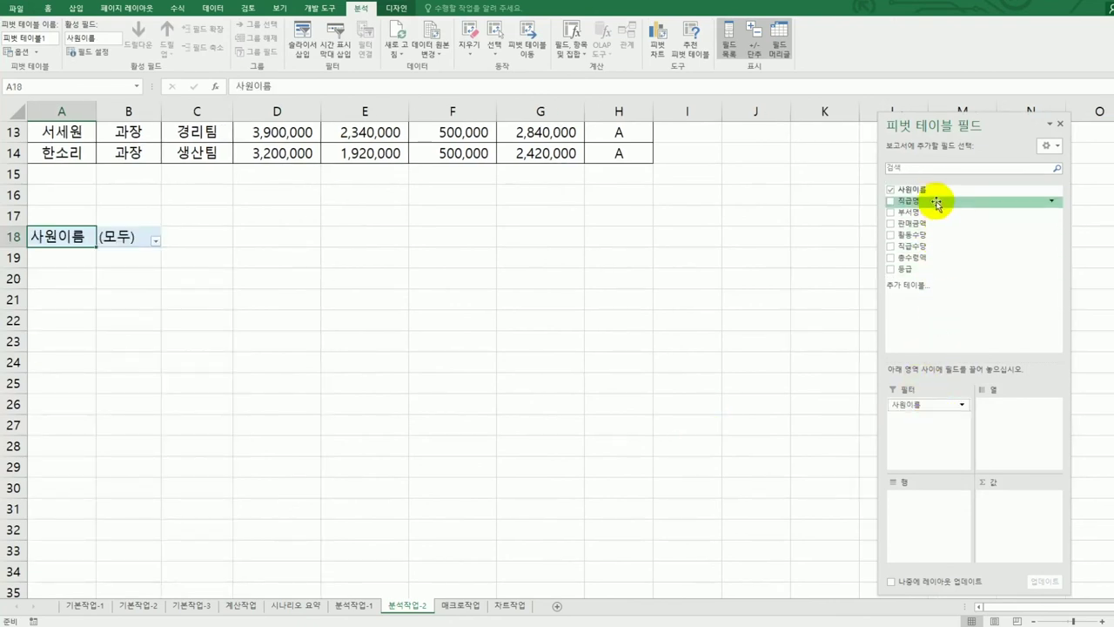
drag(929, 213, 933, 509)
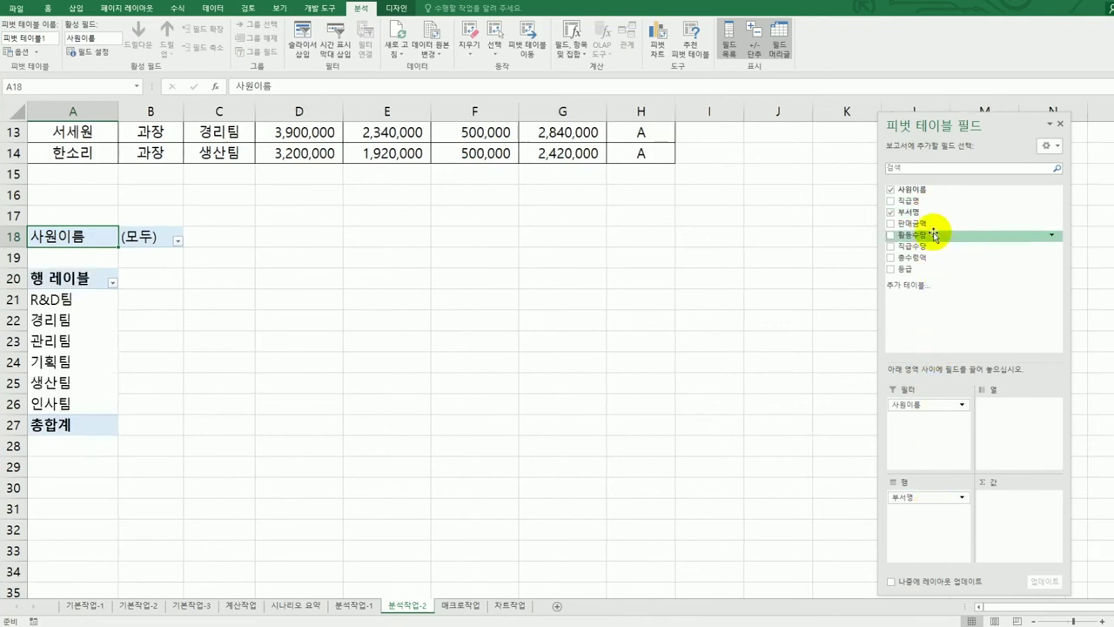
drag(923, 202, 1012, 424)
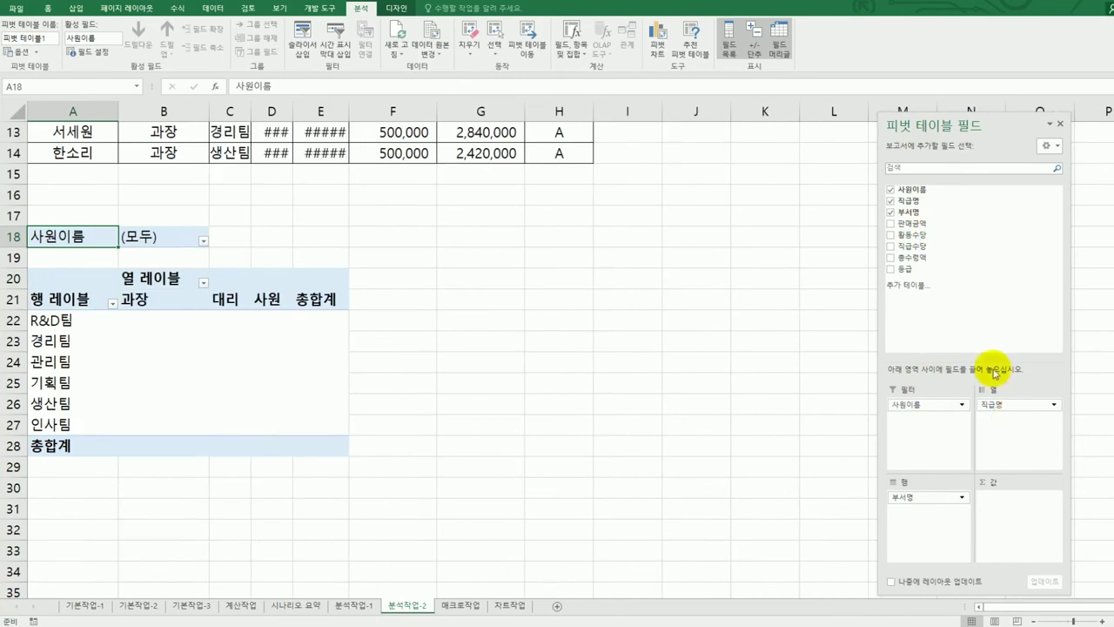
drag(920, 224, 1015, 506)
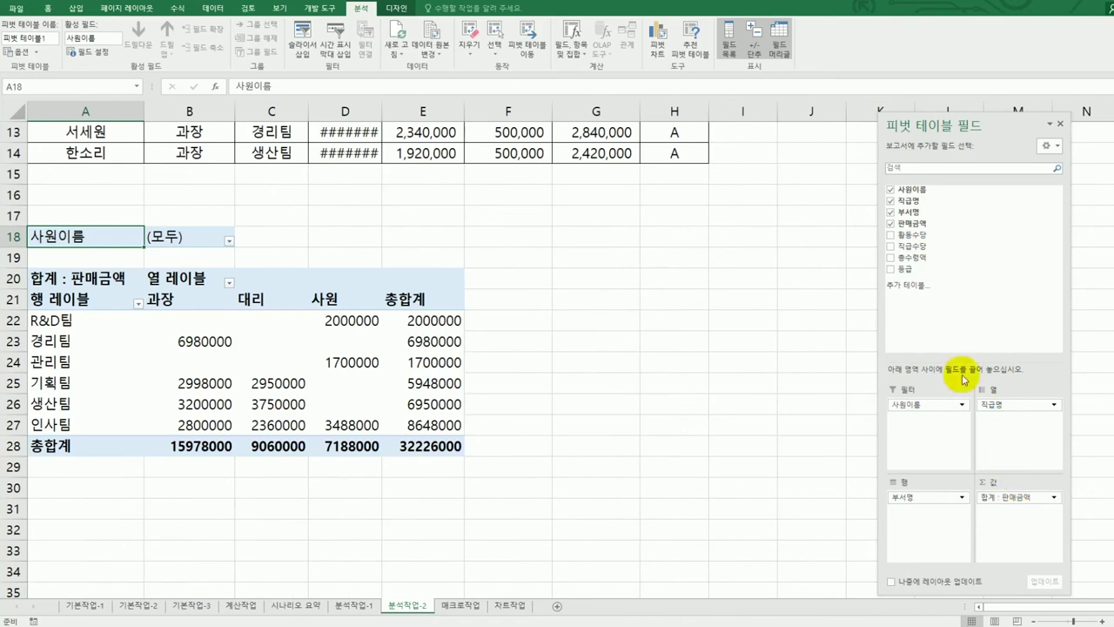
drag(923, 257, 1014, 537)
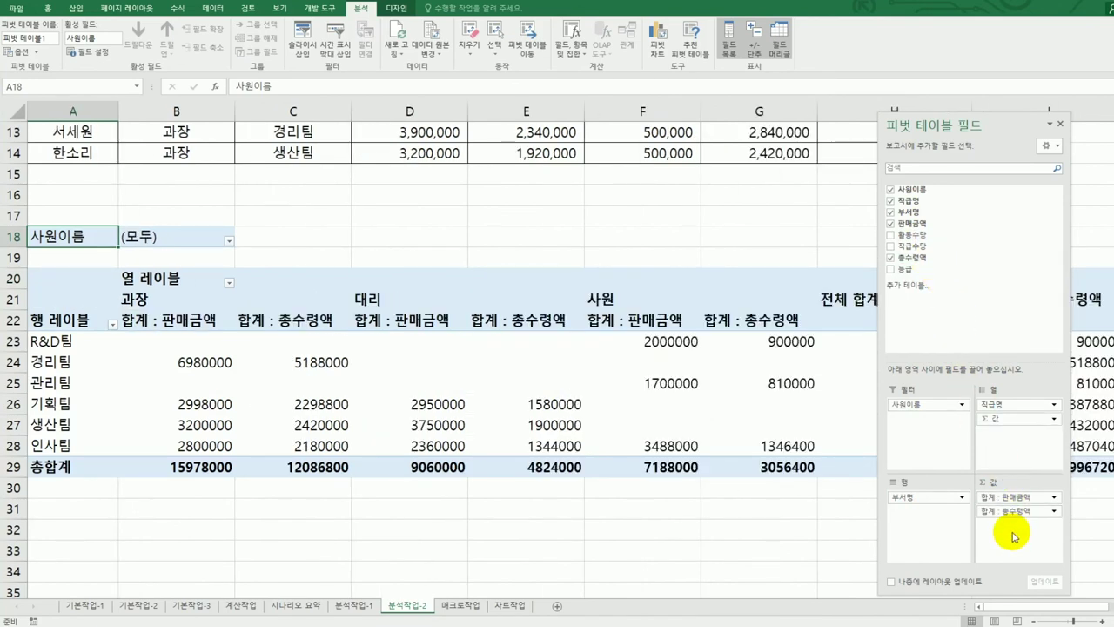
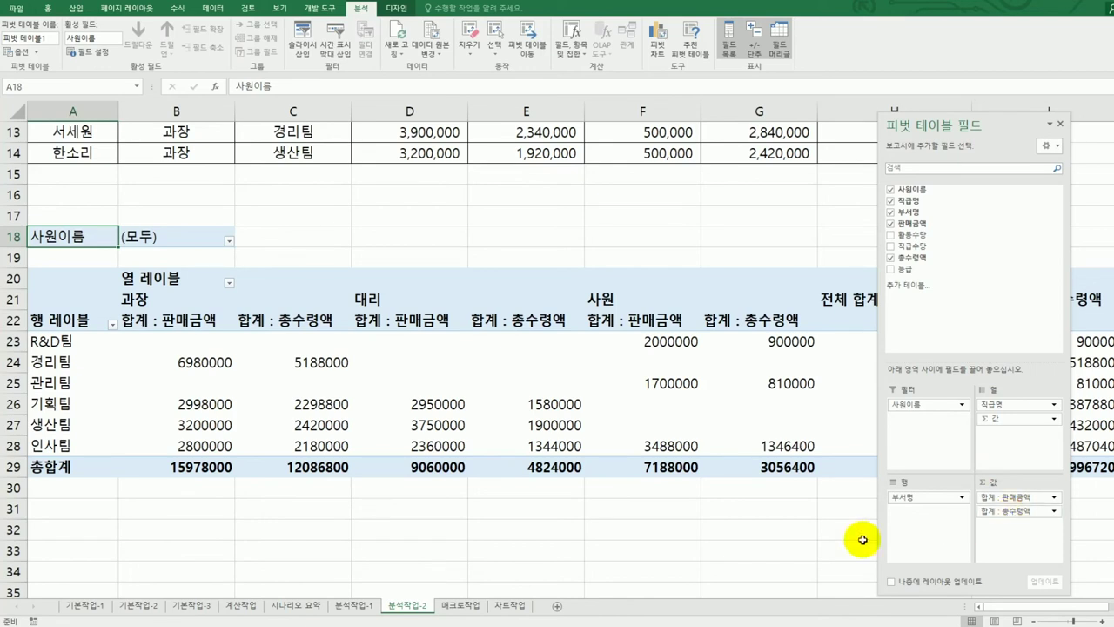
- Turn off the pivot table's grand totals for both rows and columns
click(411, 364)
click(406, 396)
click(406, 388)
click(531, 363)
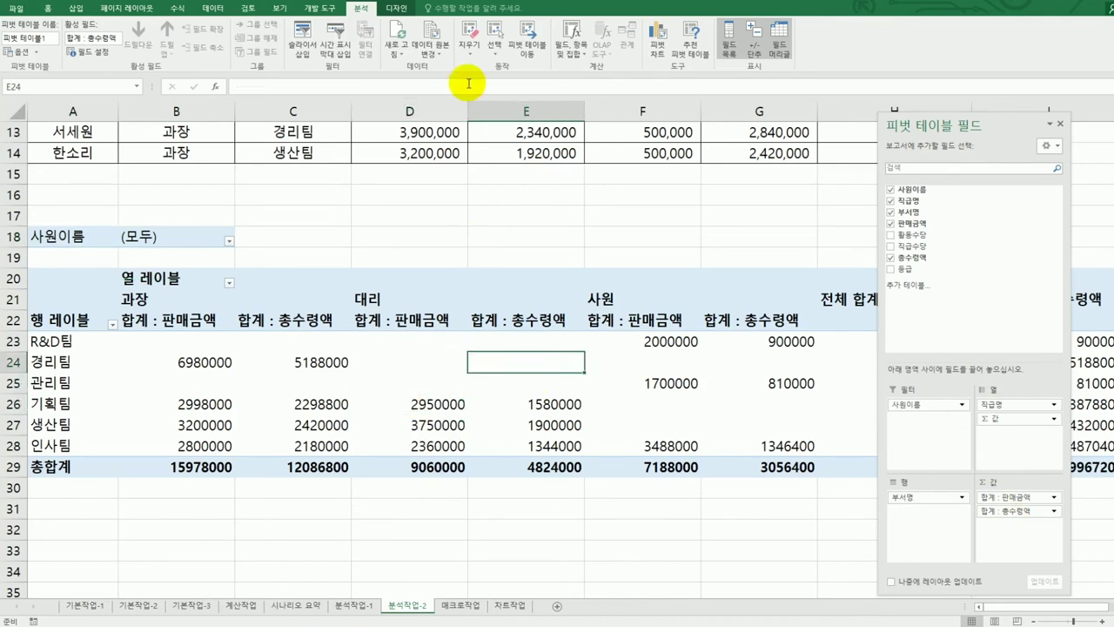
click(396, 9)
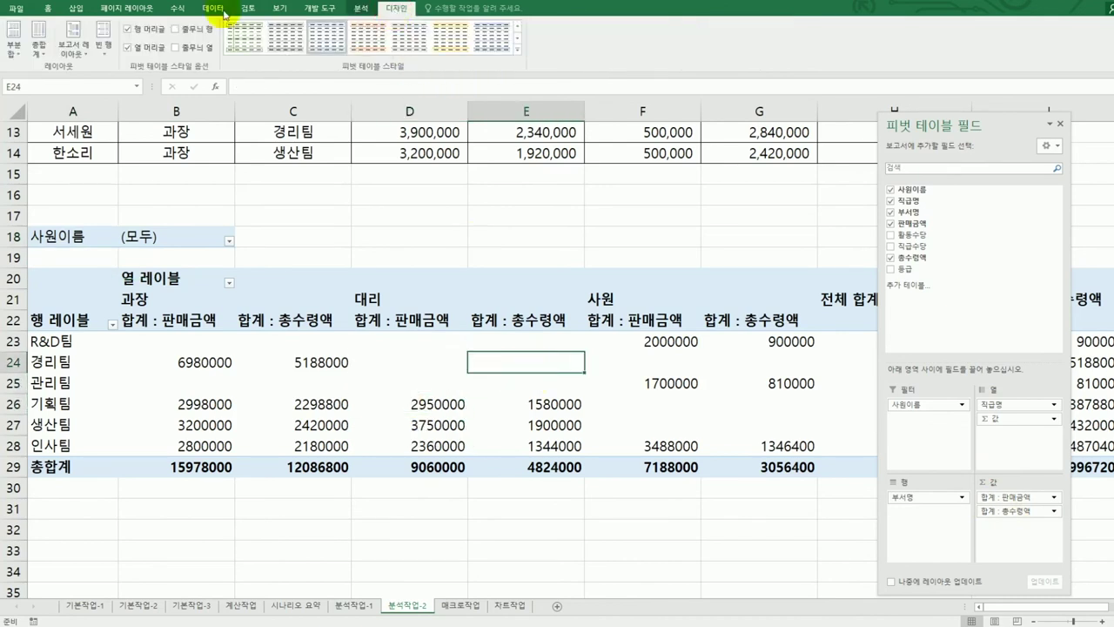
click(39, 54)
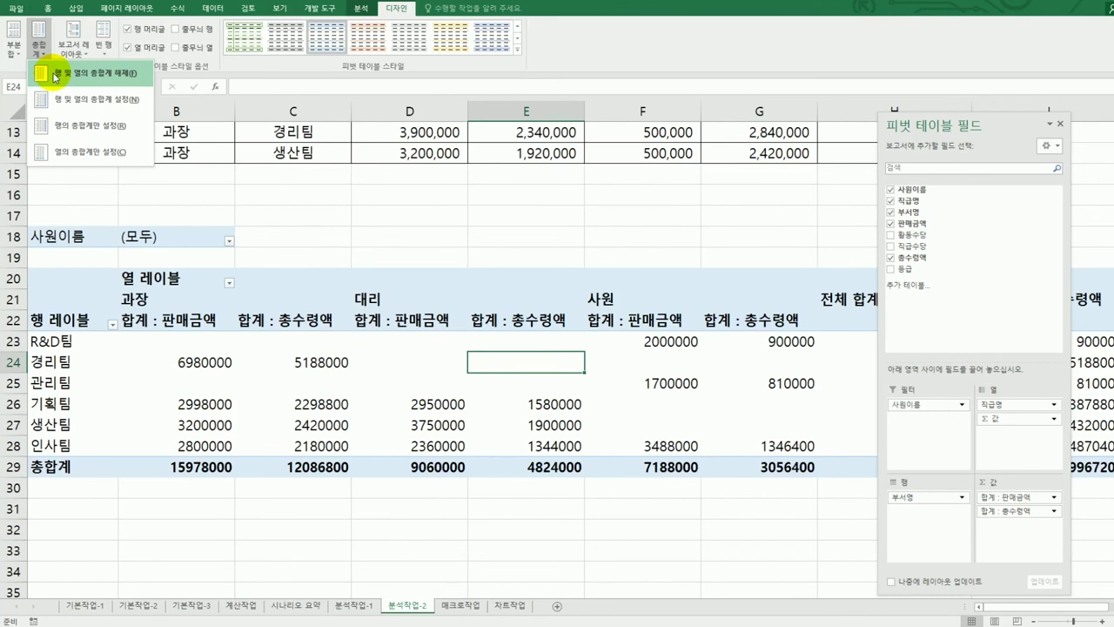
click(54, 75)
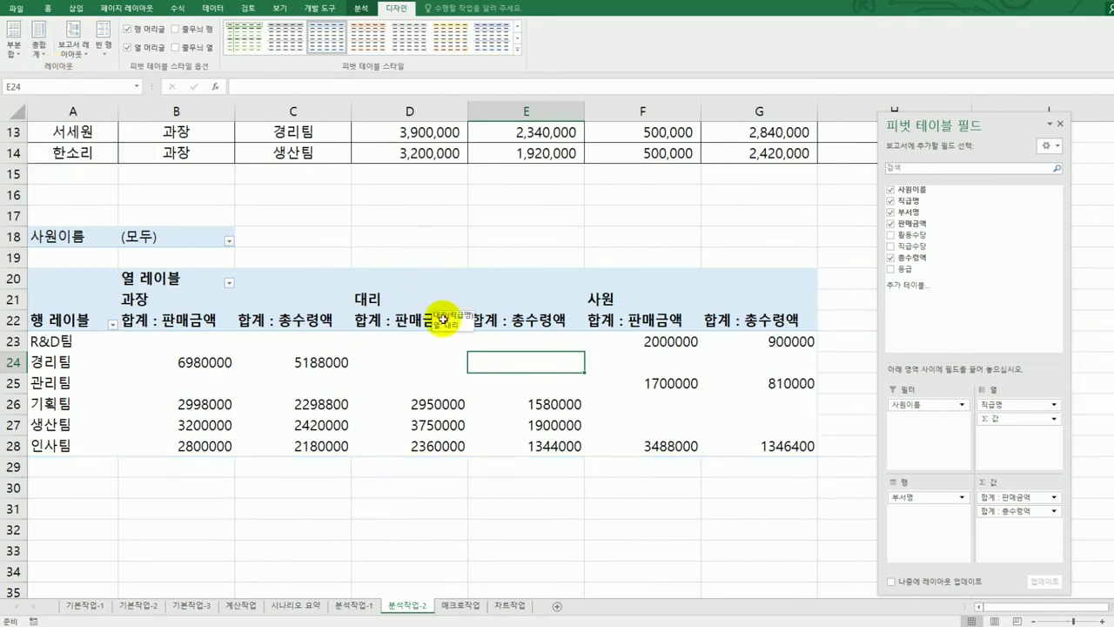
- Check the row and column grand total settings in the pivot table options, and close them without changes
right_click(504, 364)
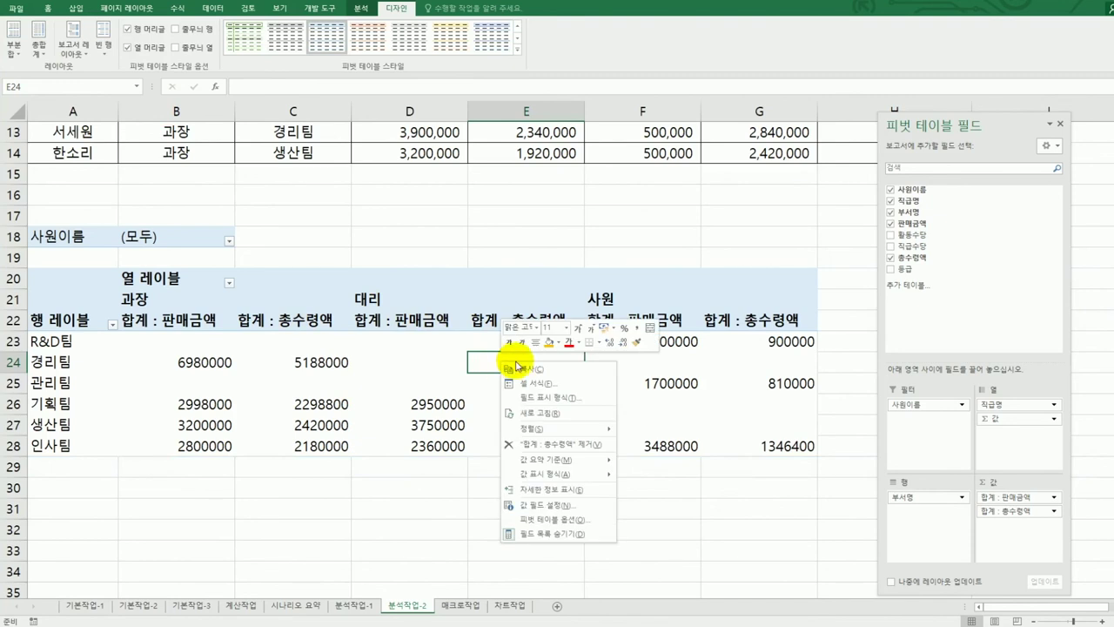
click(600, 519)
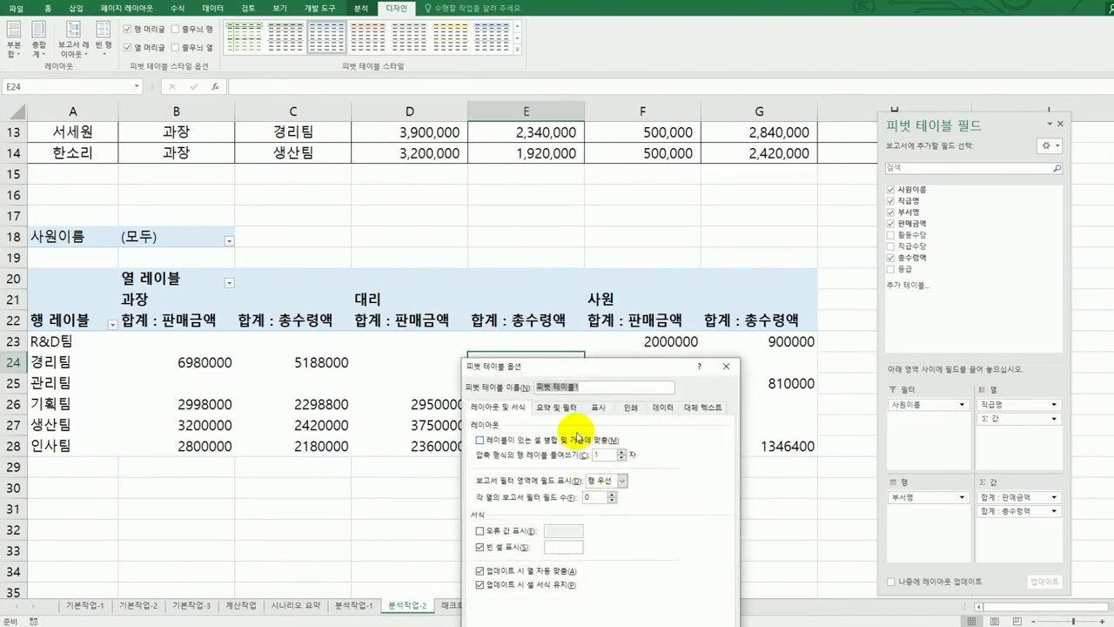
drag(574, 366, 584, 236)
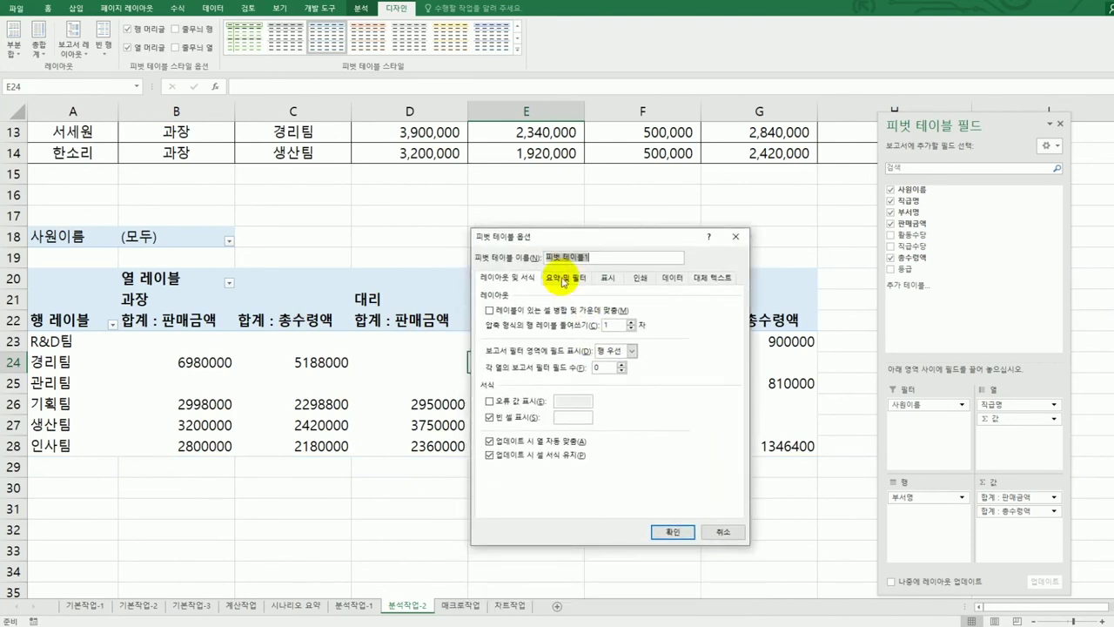
click(564, 280)
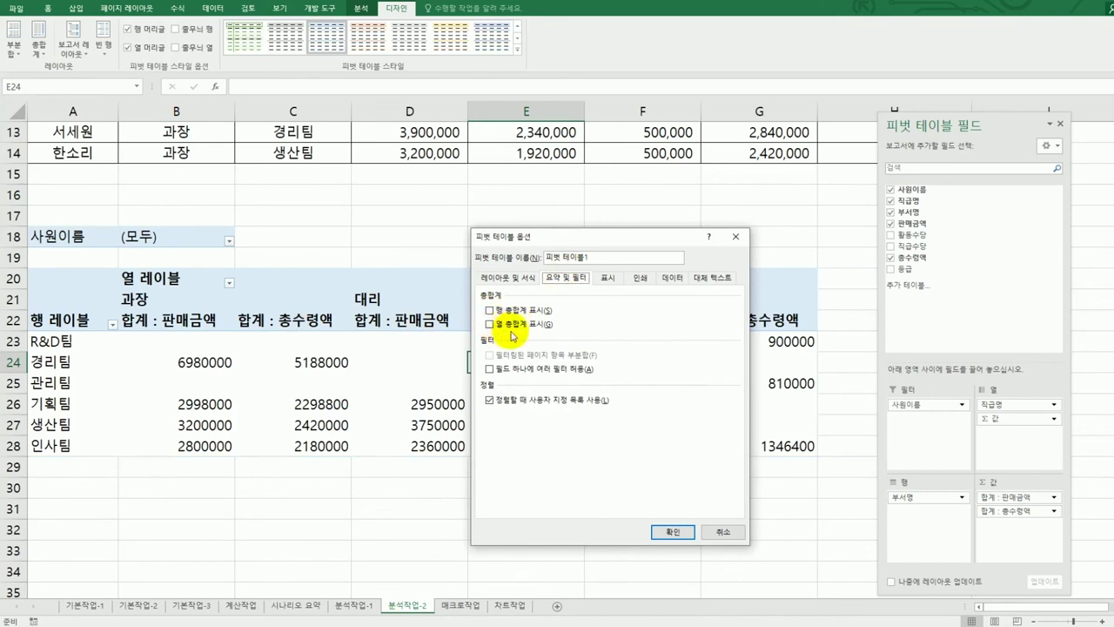
click(732, 530)
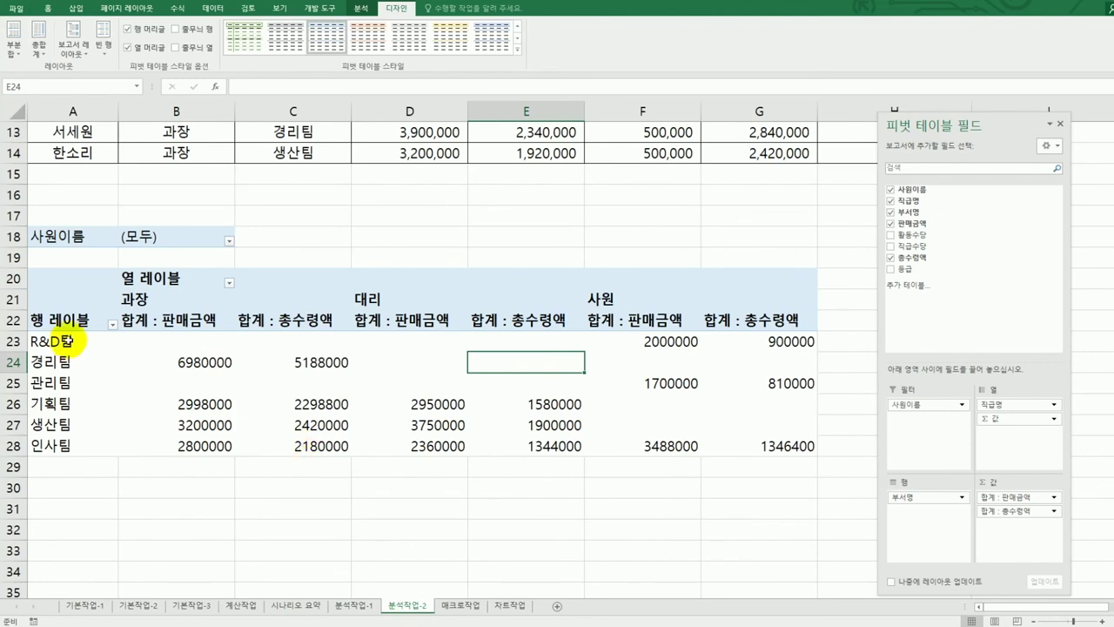
- Set the pivot table's report layout to outline form
click(63, 280)
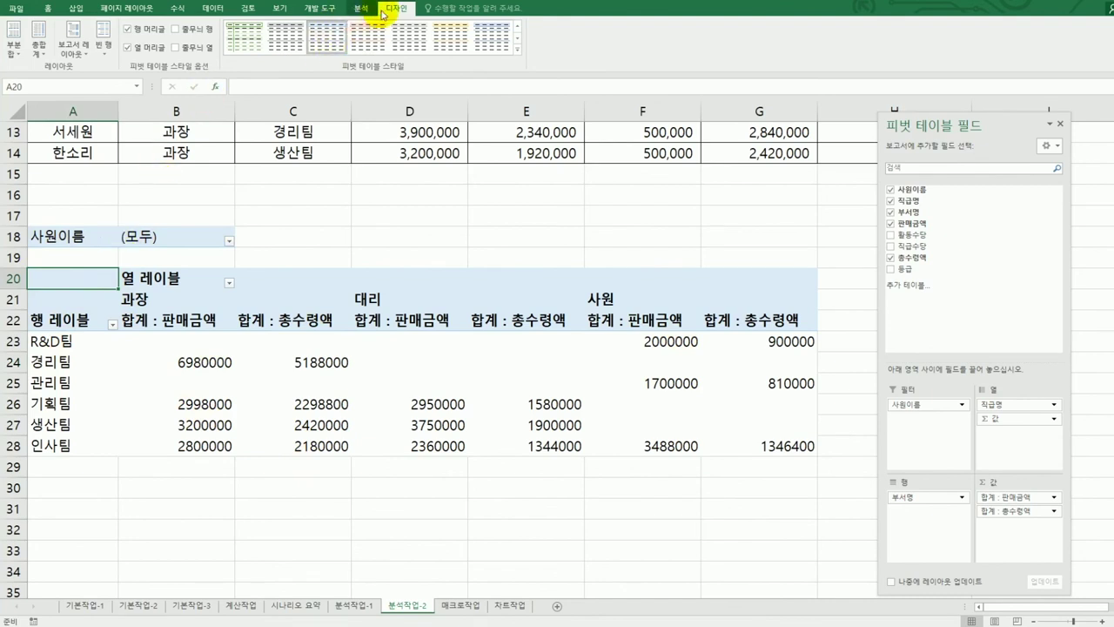
click(73, 43)
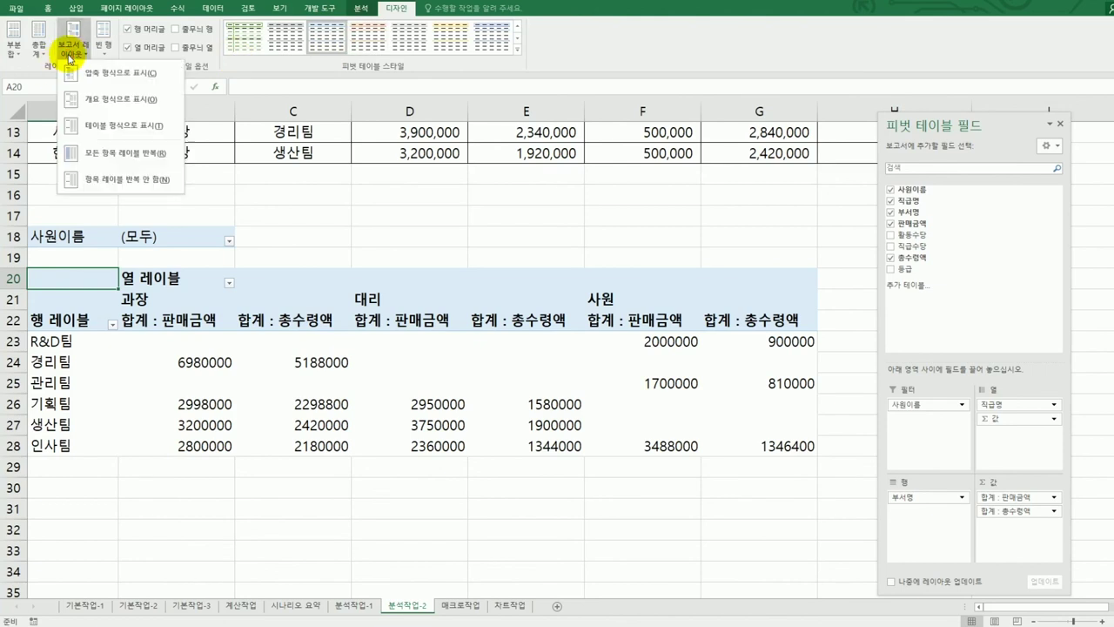
click(103, 98)
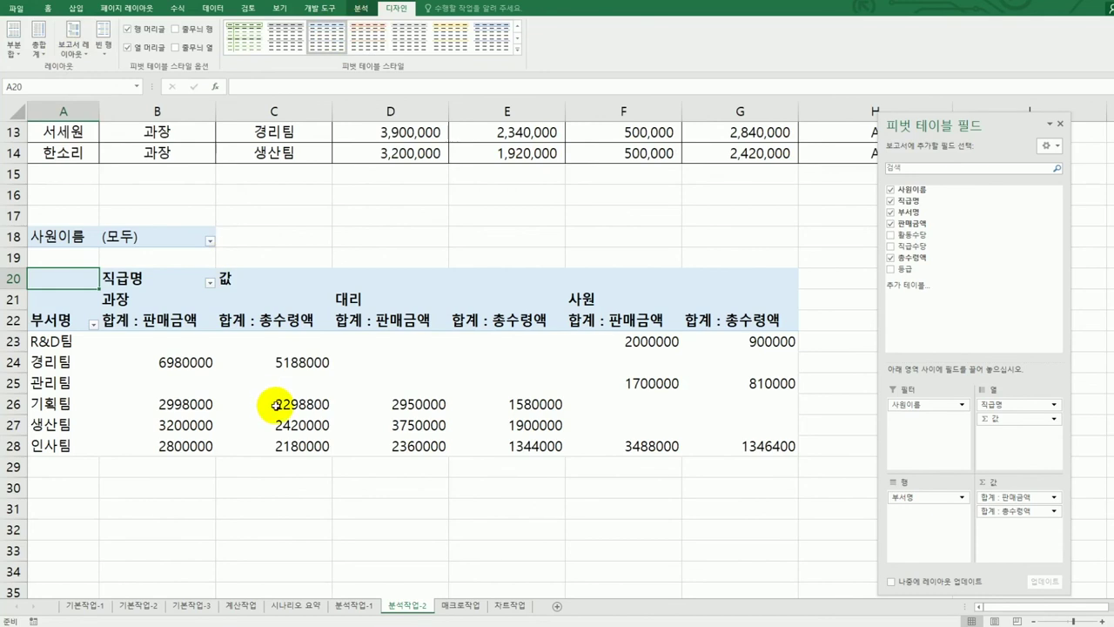
- Format the 합계 : 판매금액 value field as a number with 0 decimal places and the thousands separator
click(151, 321)
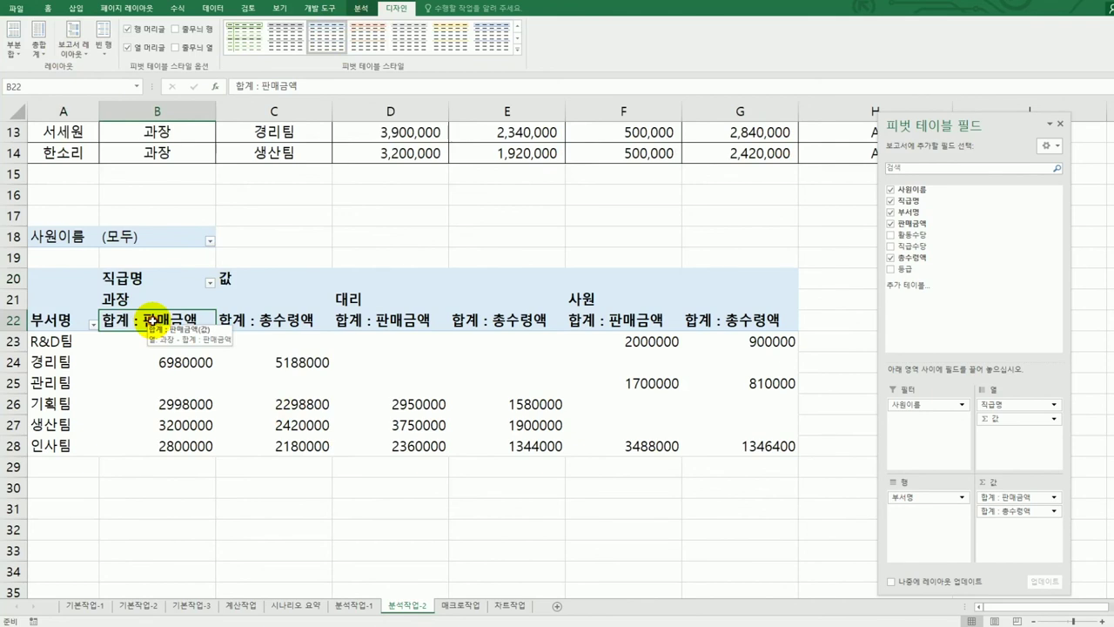
double_click(152, 321)
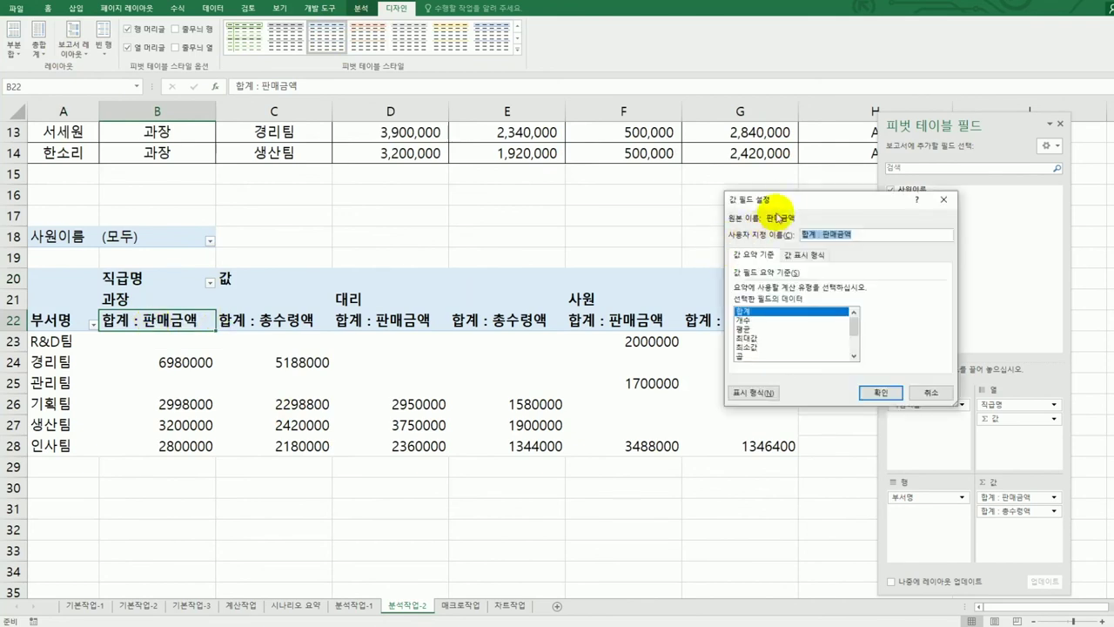
drag(784, 201, 470, 219)
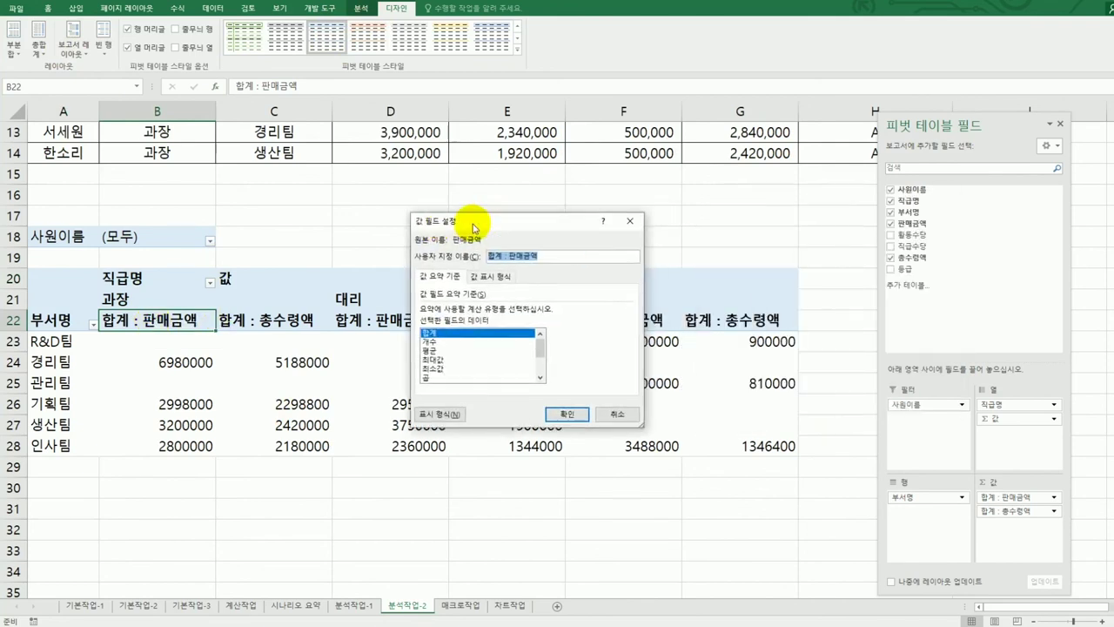
click(437, 409)
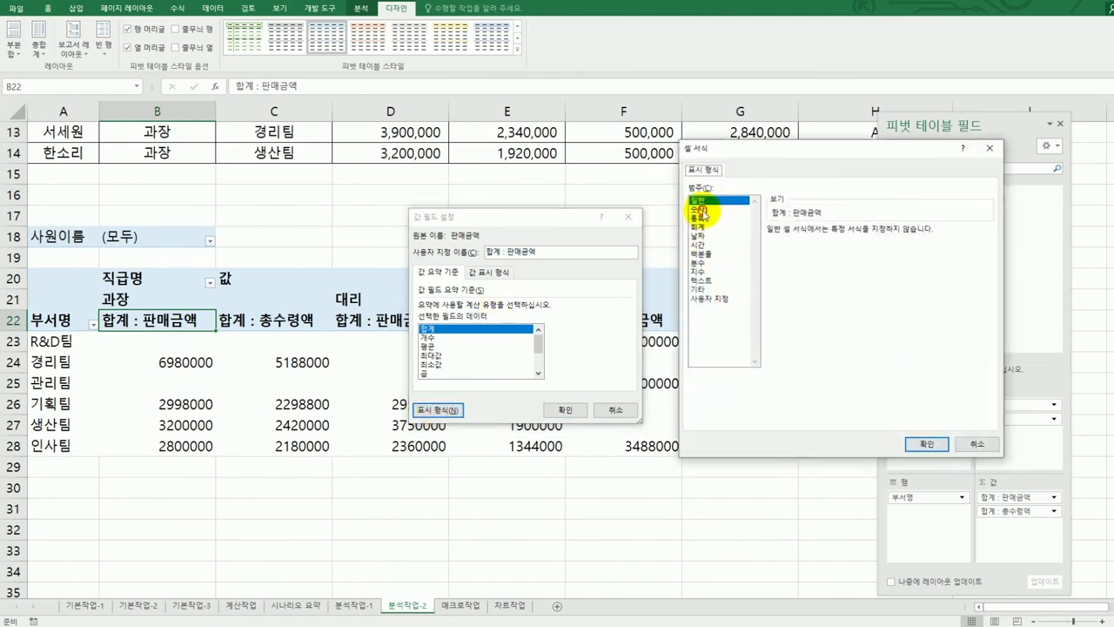
click(702, 210)
click(801, 251)
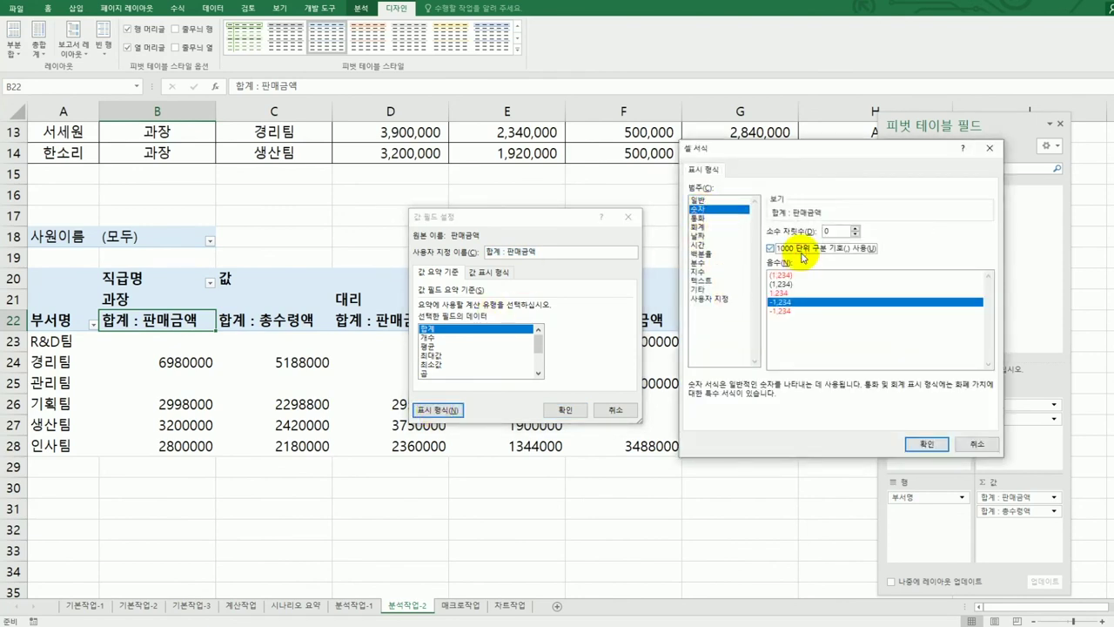
click(926, 444)
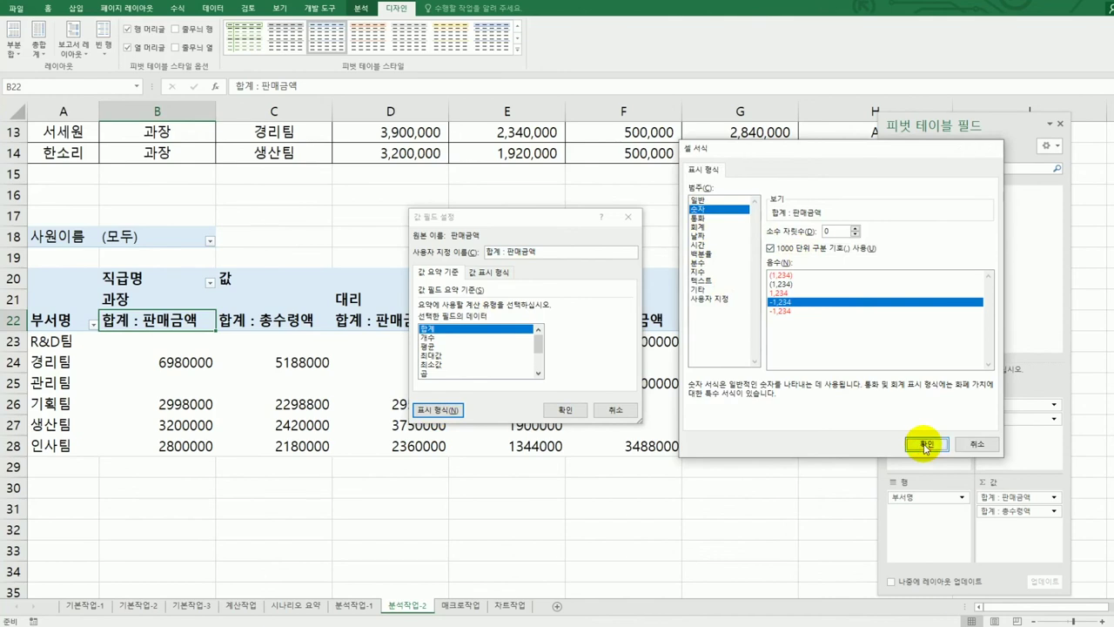
click(574, 410)
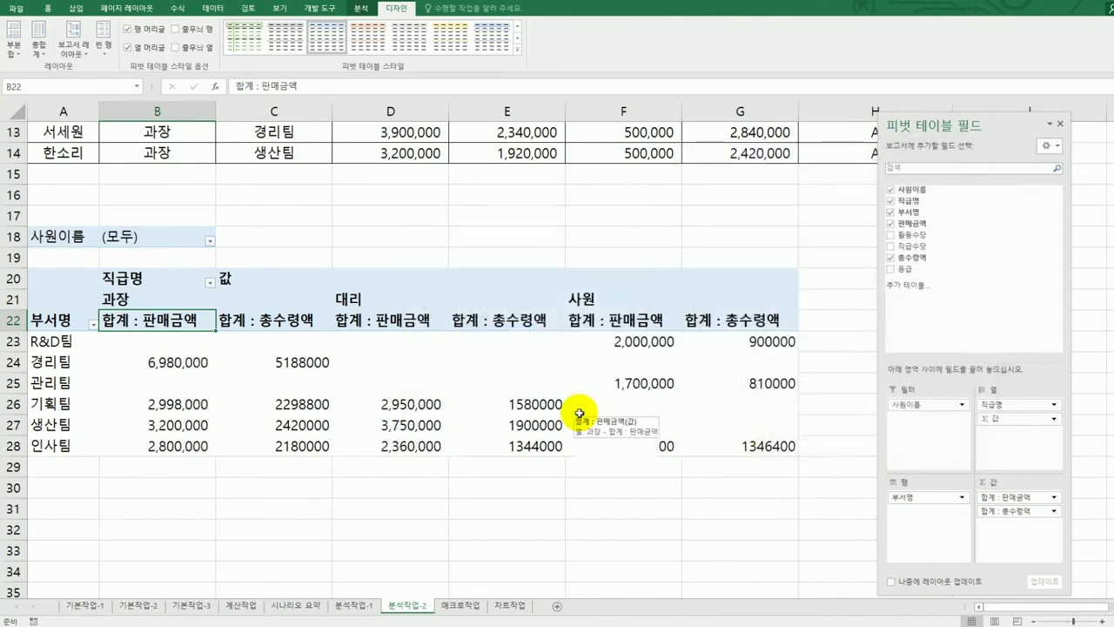
- Format the 합계 : 총수령액 value field as a number with 0 decimal places and the thousands separator
click(285, 322)
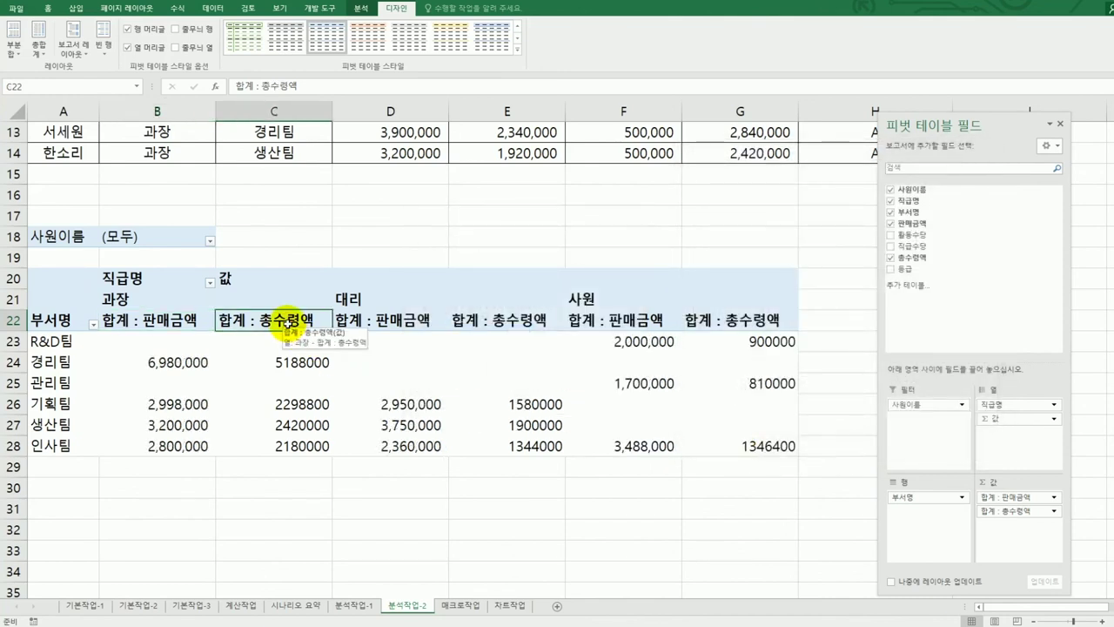
double_click(286, 322)
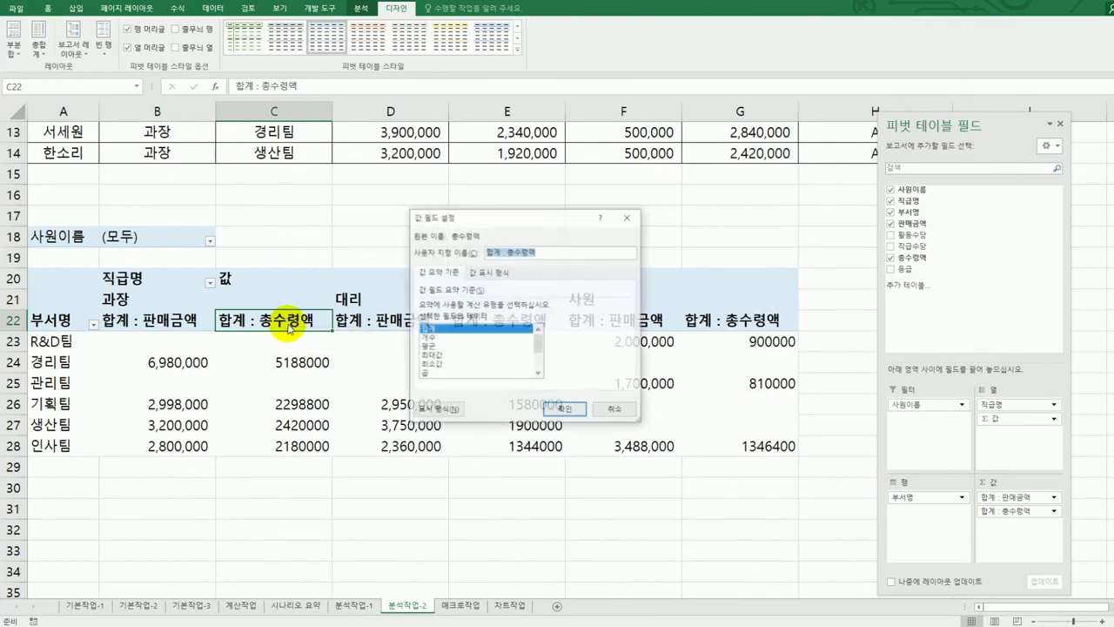
click(425, 409)
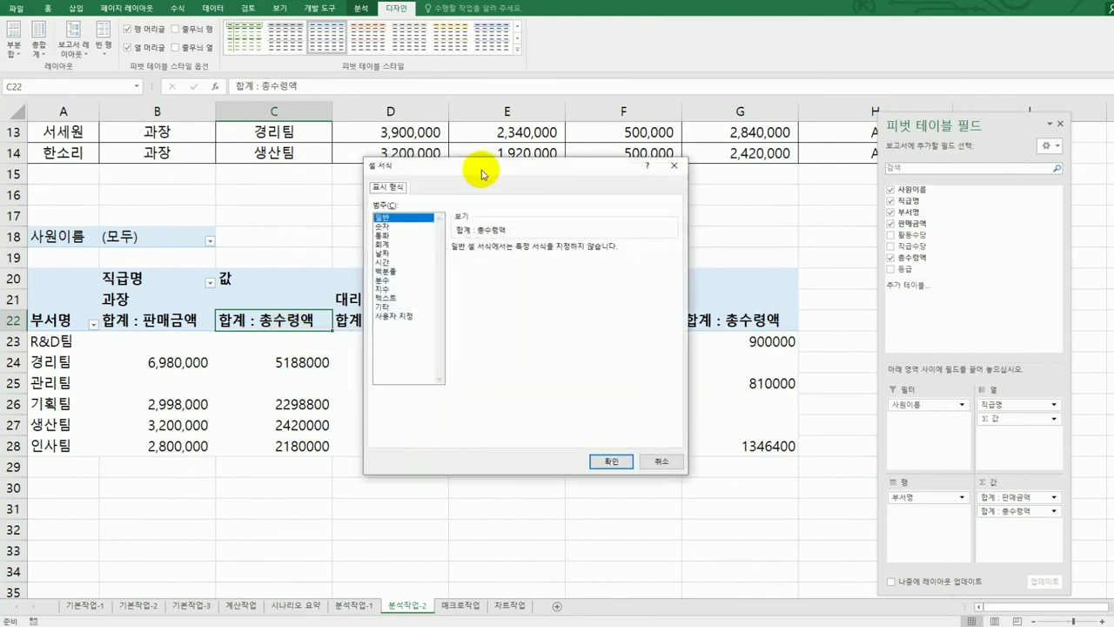
drag(481, 165, 808, 137)
click(722, 203)
click(808, 238)
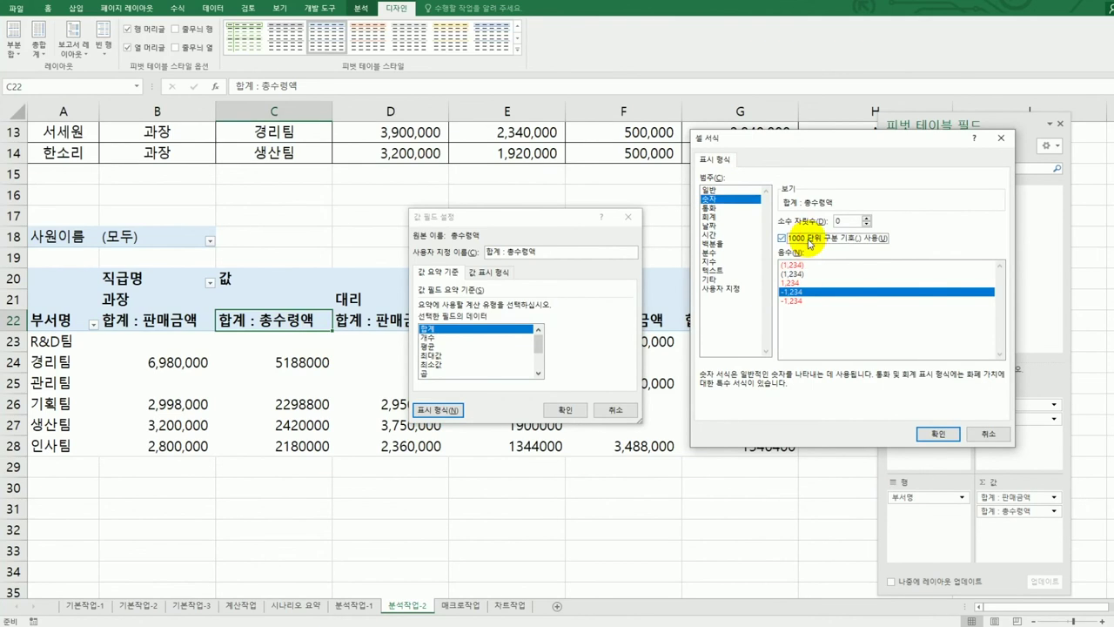
click(931, 432)
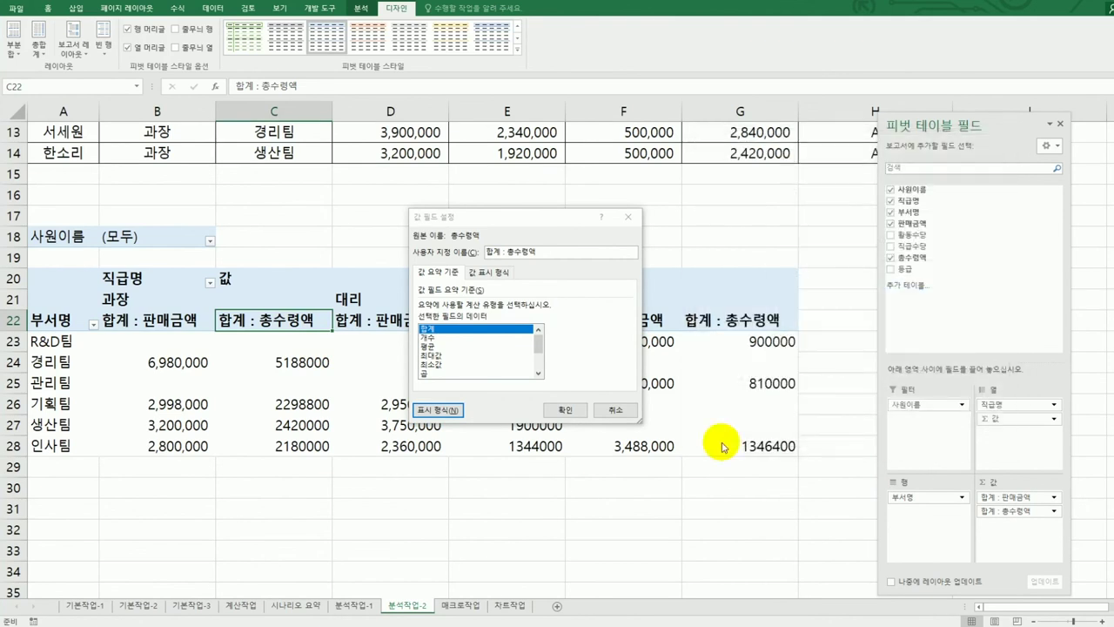
click(565, 411)
click(560, 522)
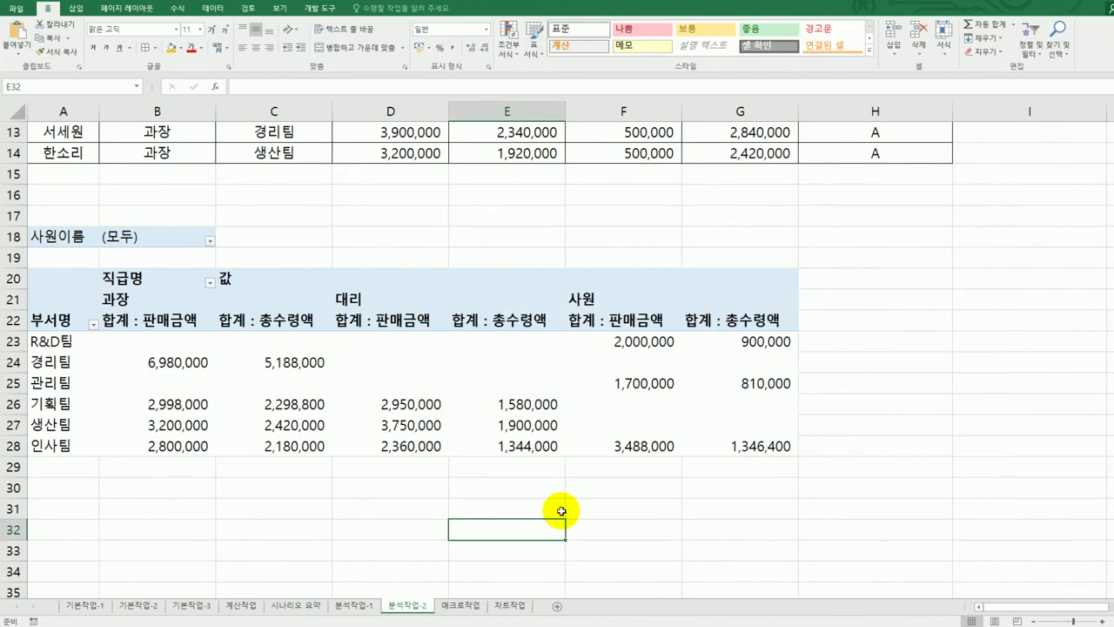
- On the 매크로작업 sheet, draw a rectangle shape covering B11:C12 and label it 합계
click(461, 605)
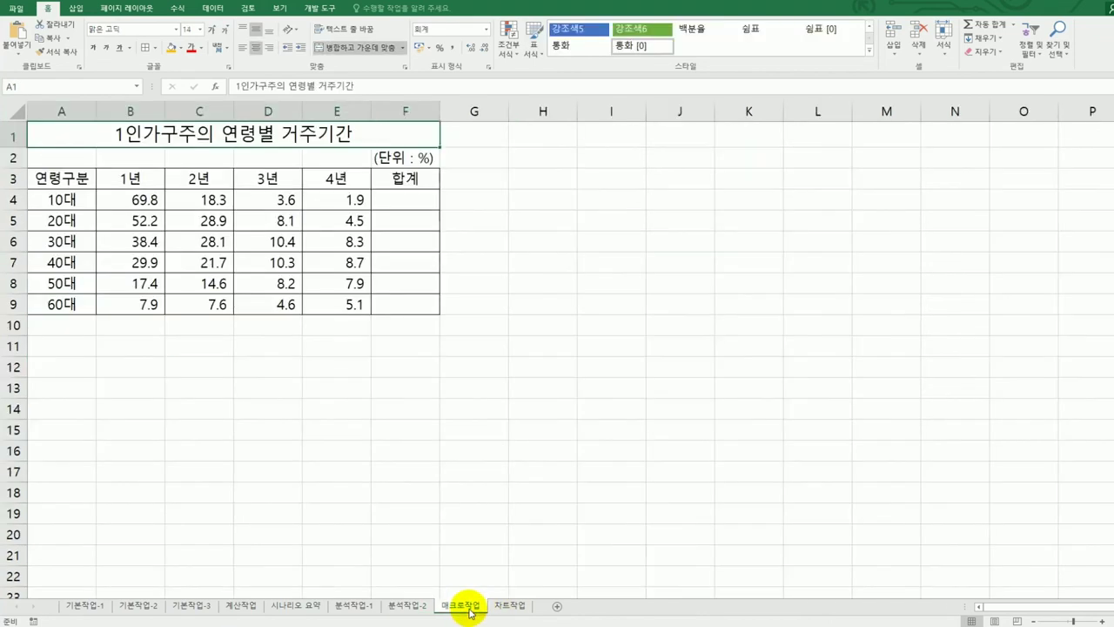
click(503, 455)
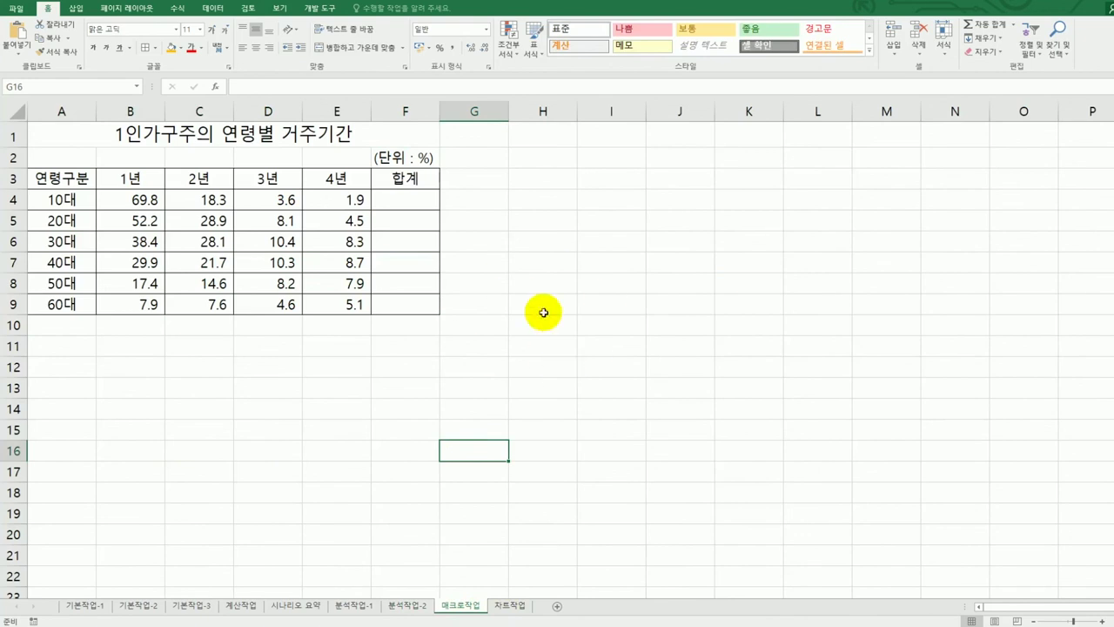
click(75, 10)
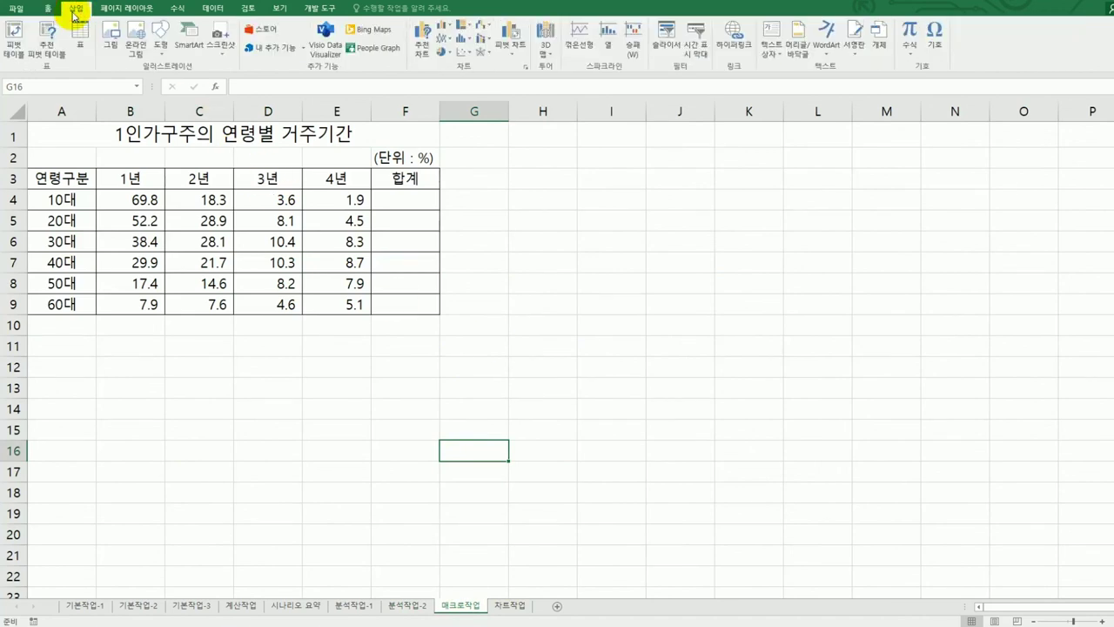
click(156, 48)
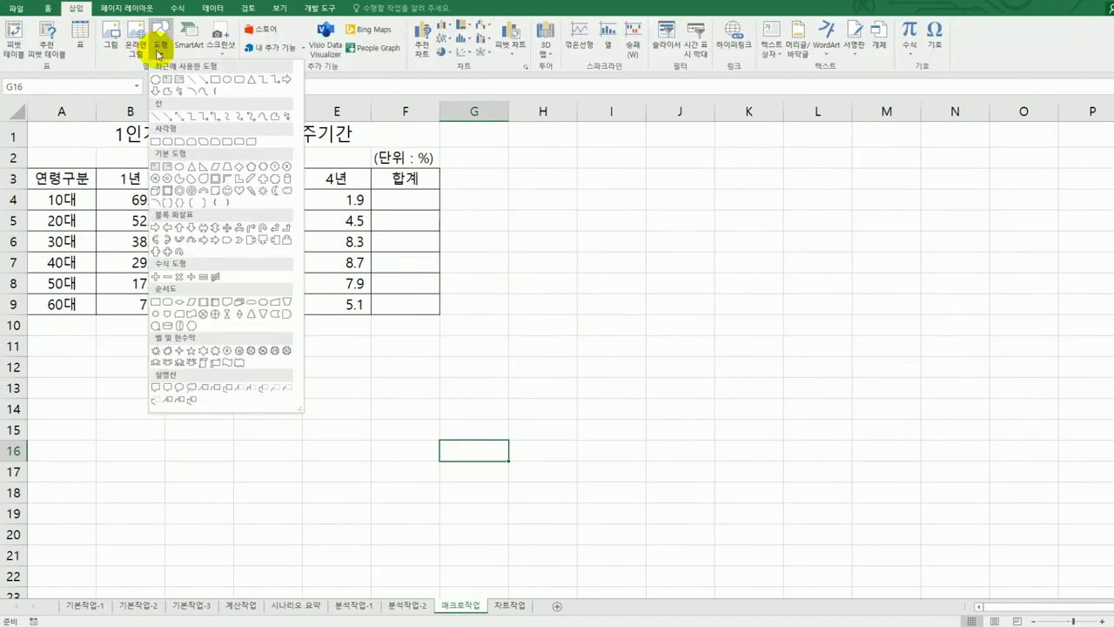
click(153, 143)
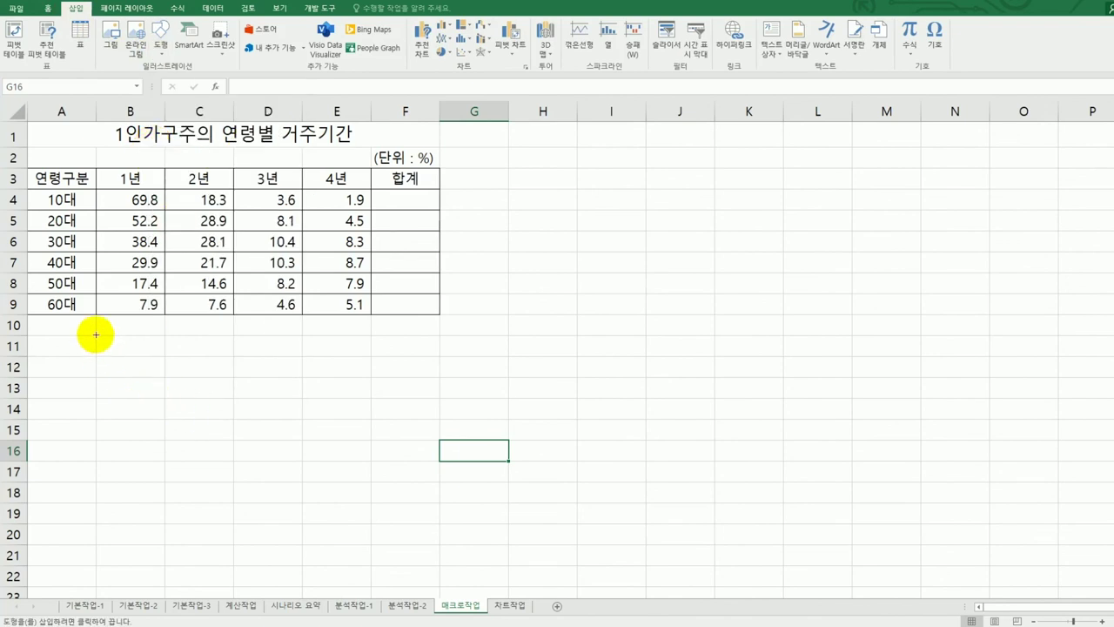
drag(96, 335, 203, 372)
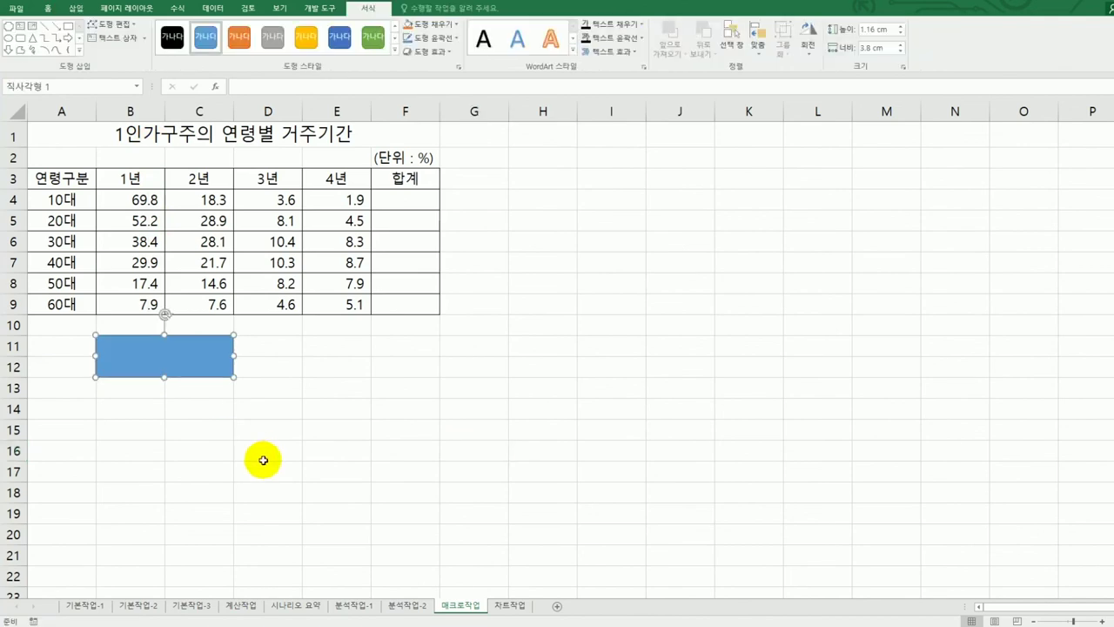
text(합계)
- Assign a new macro named 합계 to the rectangle and start recording it in the current workbook
right_click(218, 349)
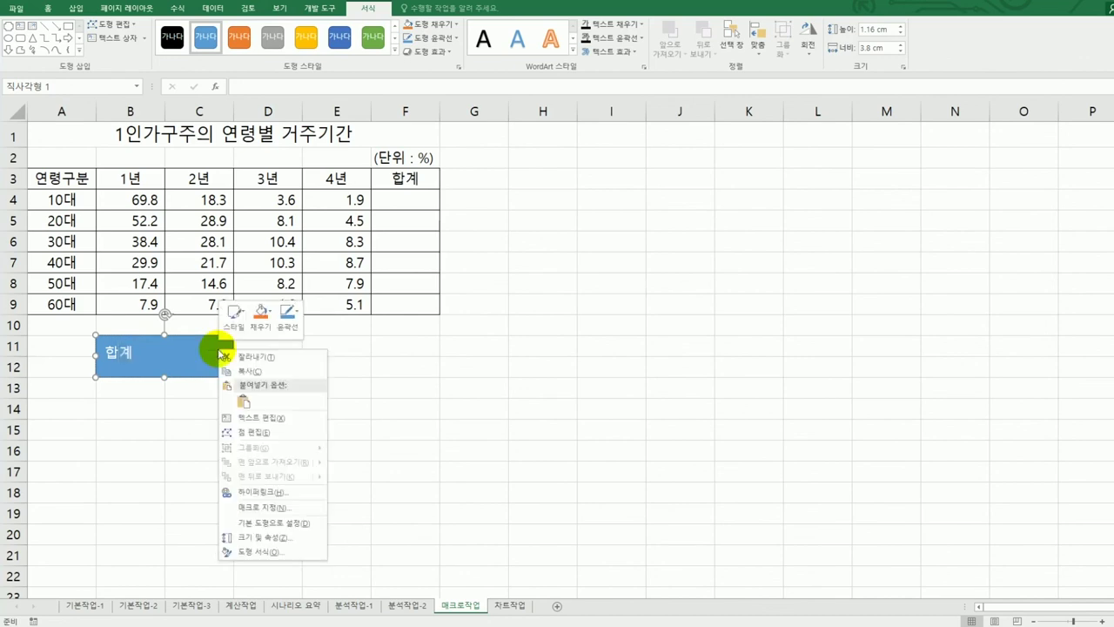
click(313, 505)
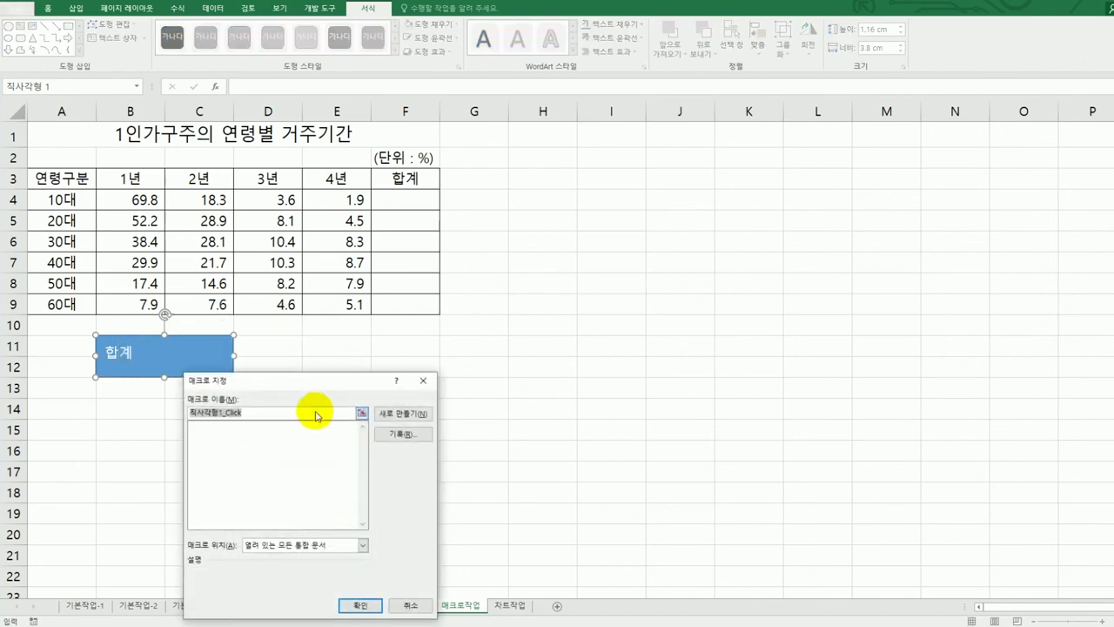
drag(315, 378, 625, 216)
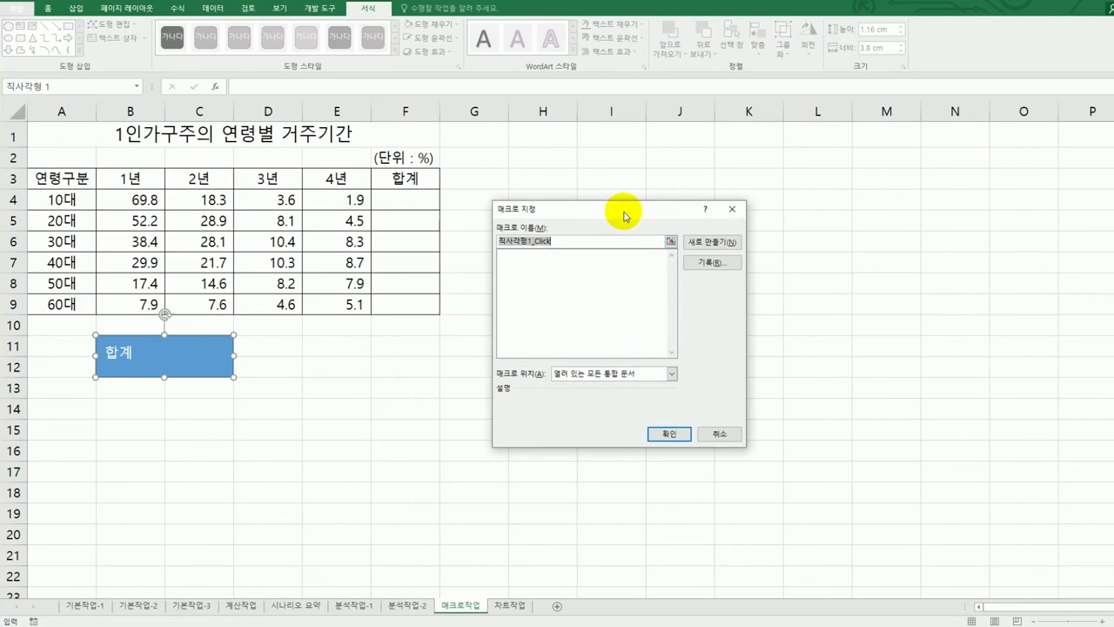
text(합계)
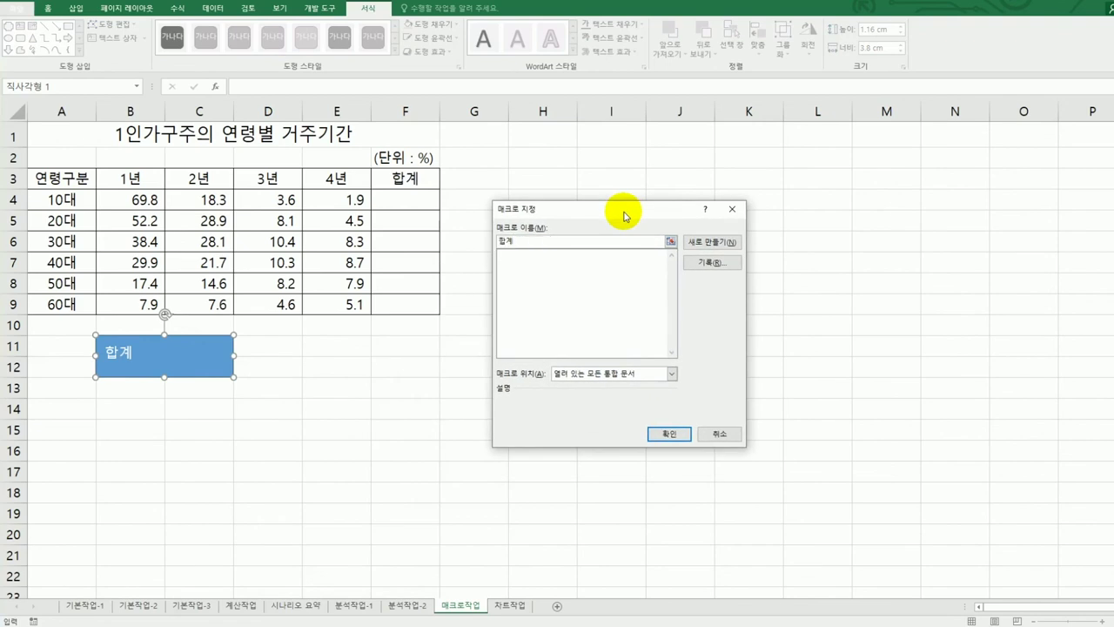
click(712, 262)
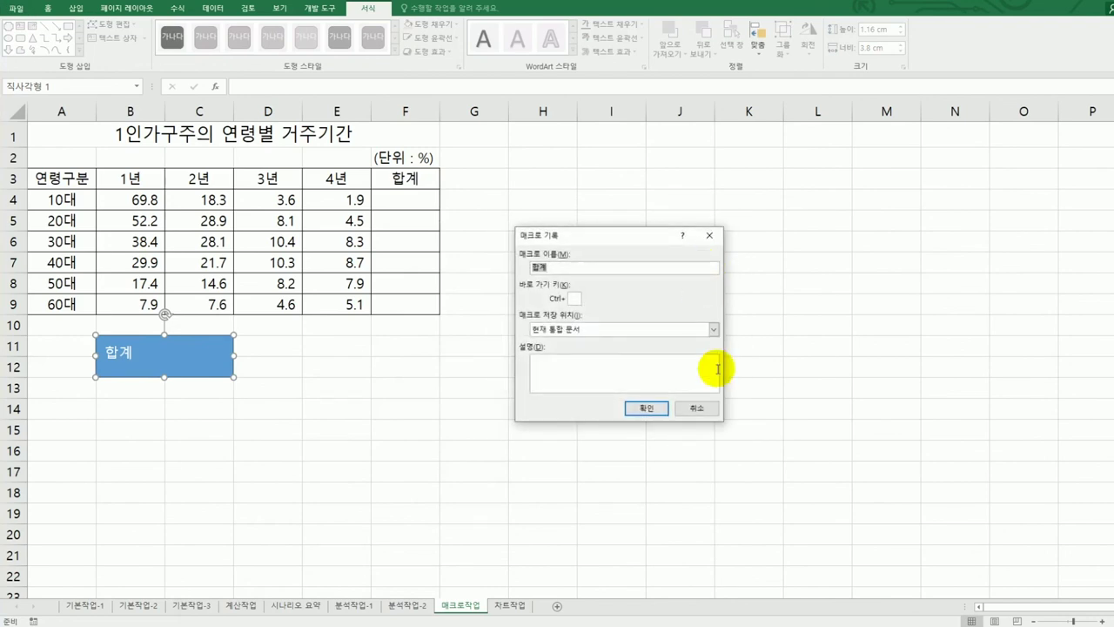
click(647, 408)
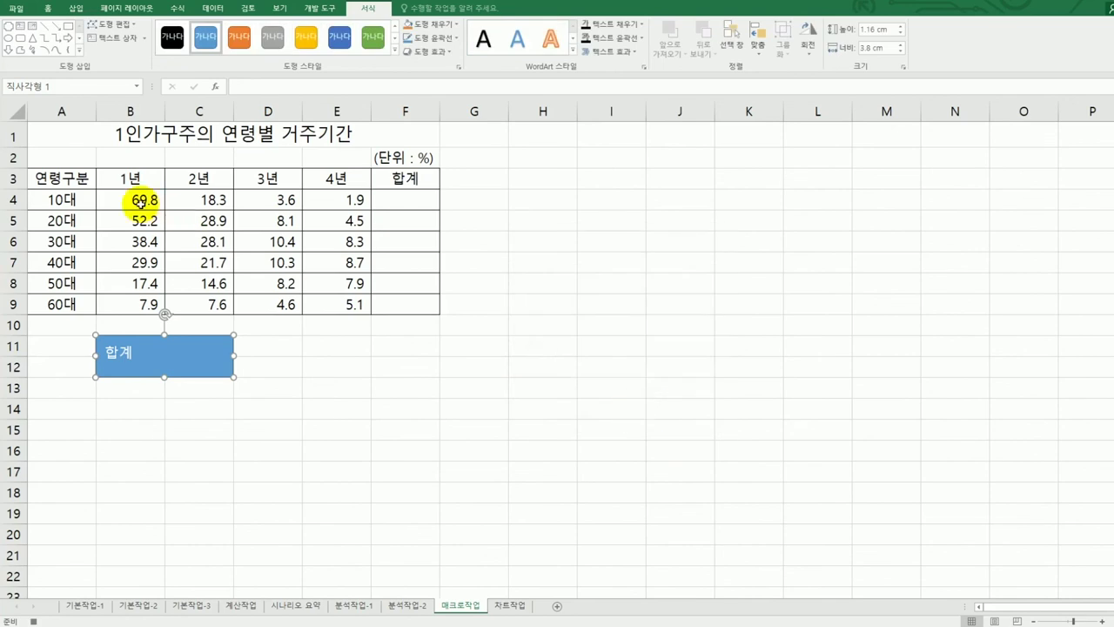
- Fill F4:F9 with the AutoSum row totals of B4:E9, and stop recording the macro
drag(141, 202, 390, 296)
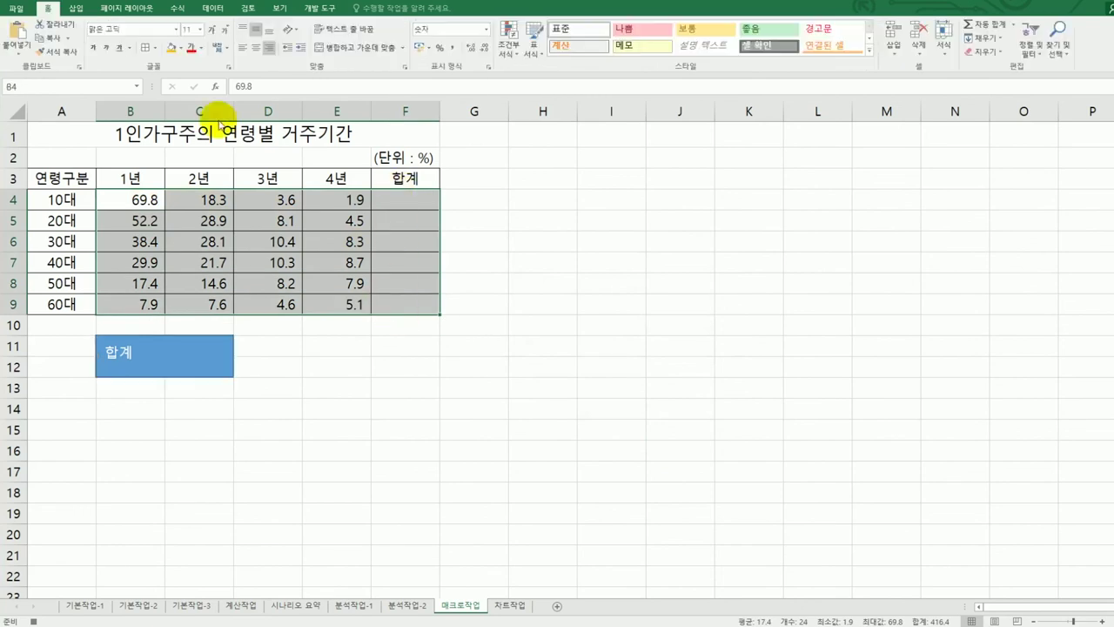
click(174, 11)
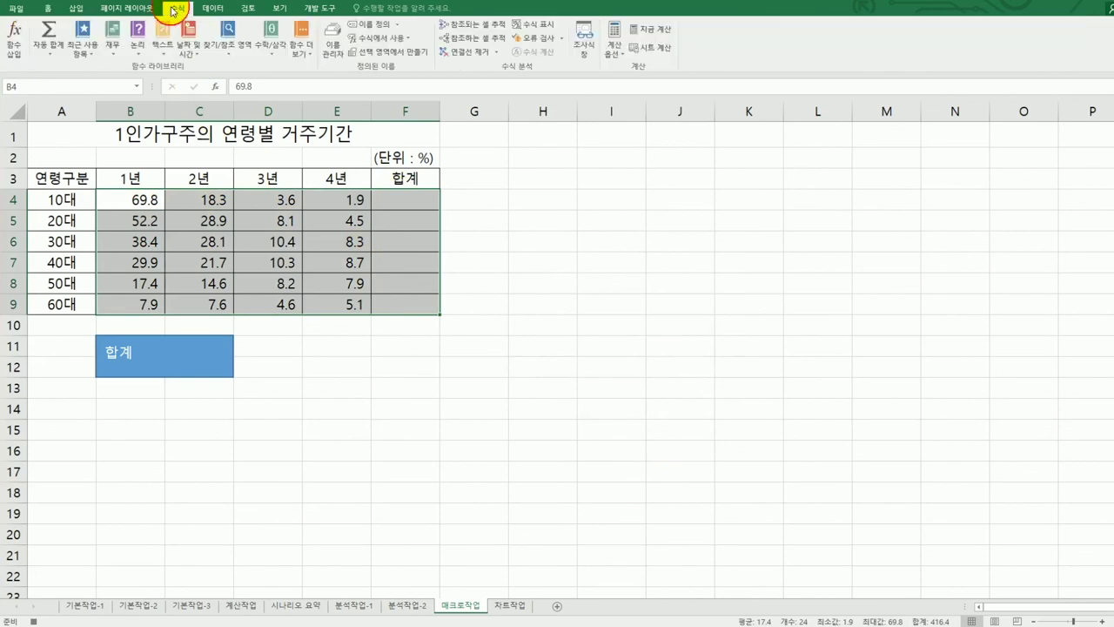
click(48, 50)
click(64, 69)
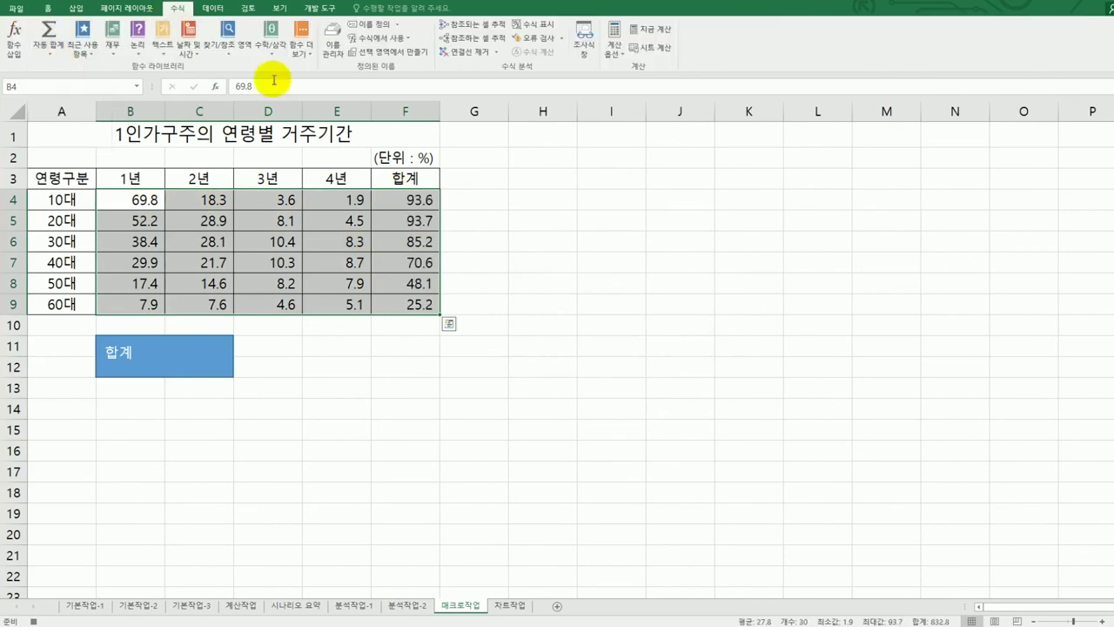
click(412, 202)
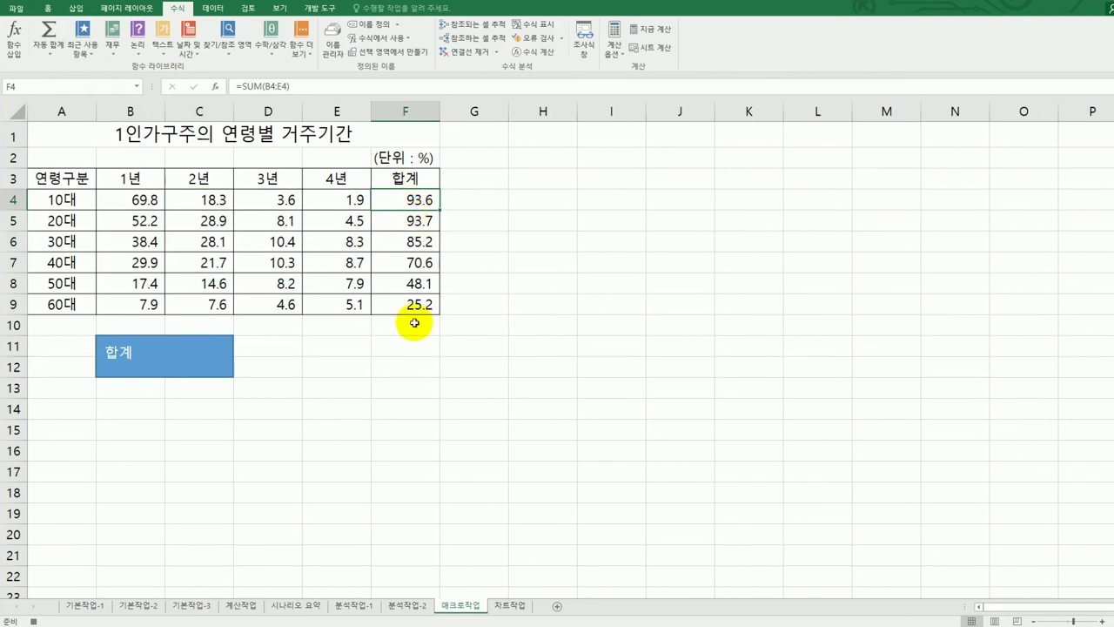
click(311, 8)
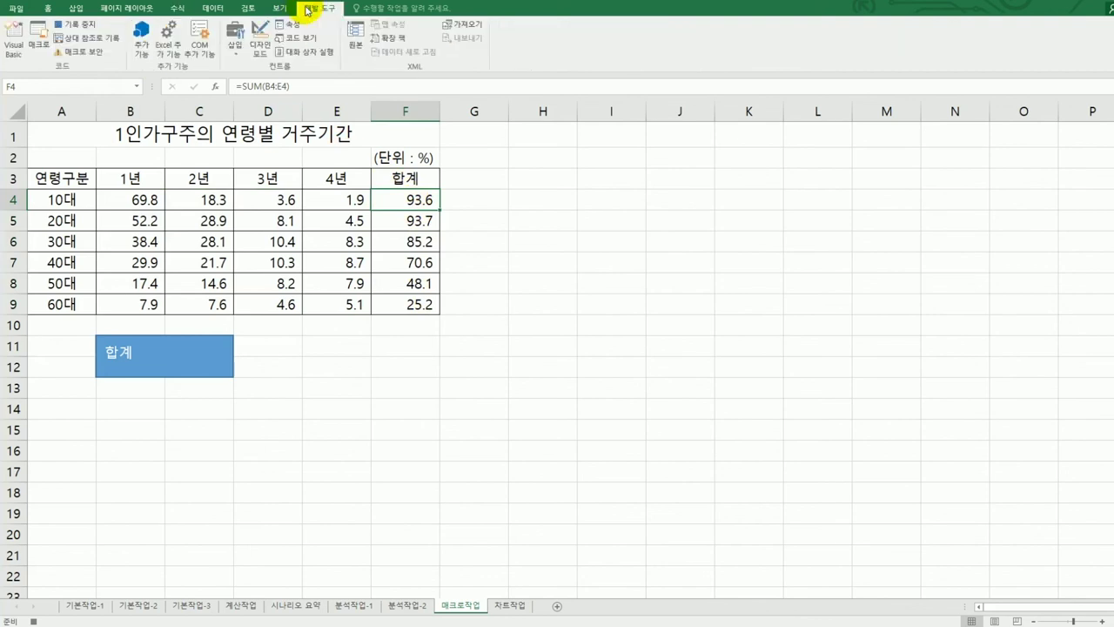
click(73, 24)
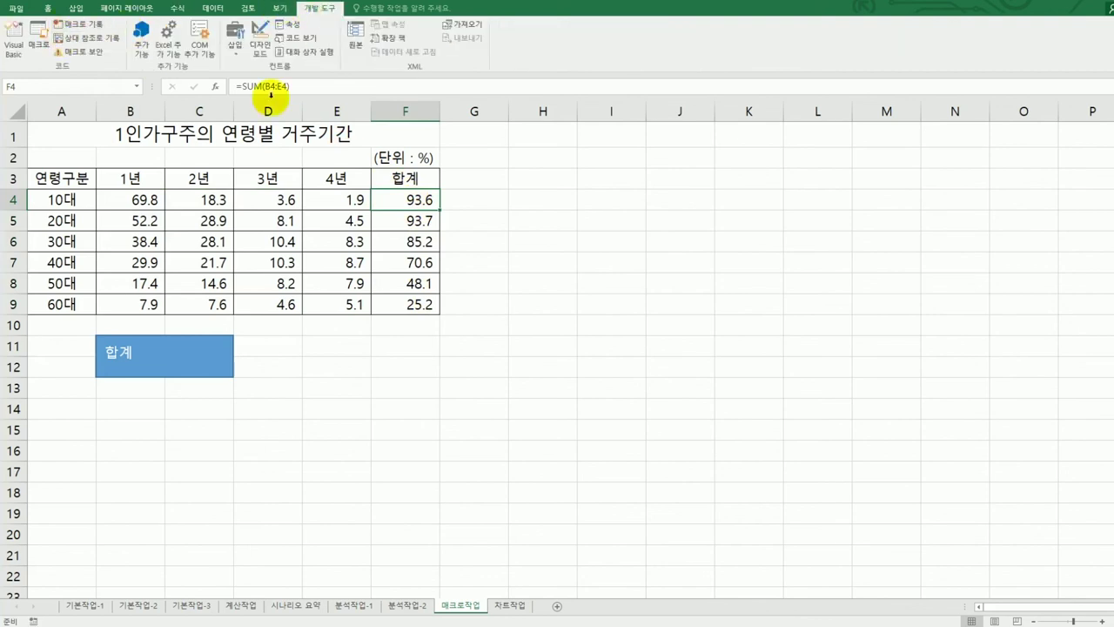
click(543, 361)
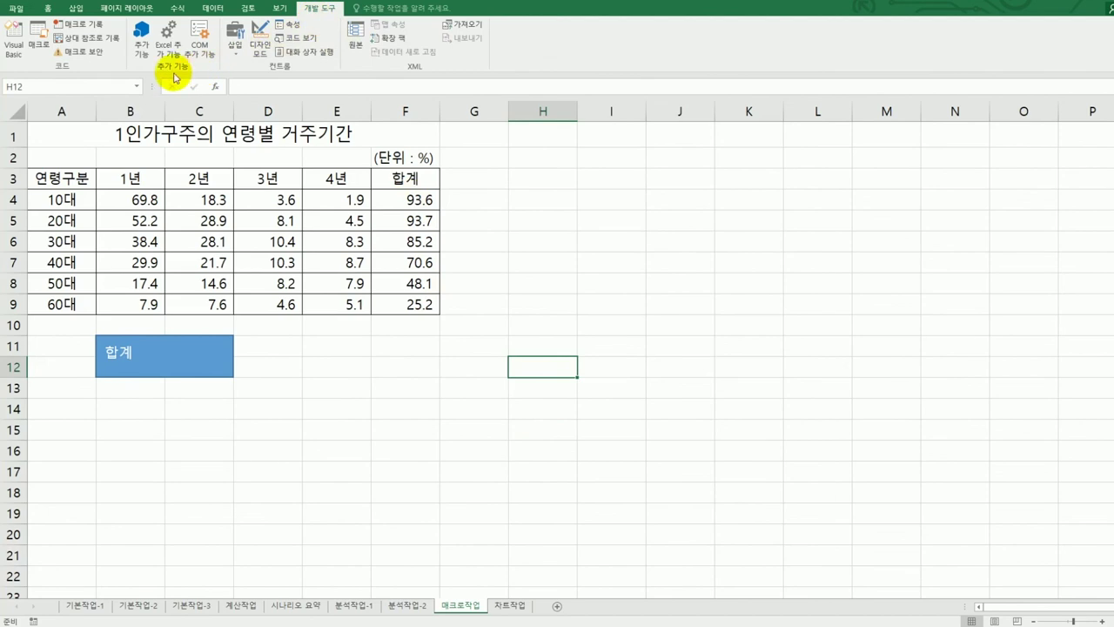
- Draw a form control button over E11:F12, assign it a new macro named 서식, and start recording in the current workbook
click(232, 55)
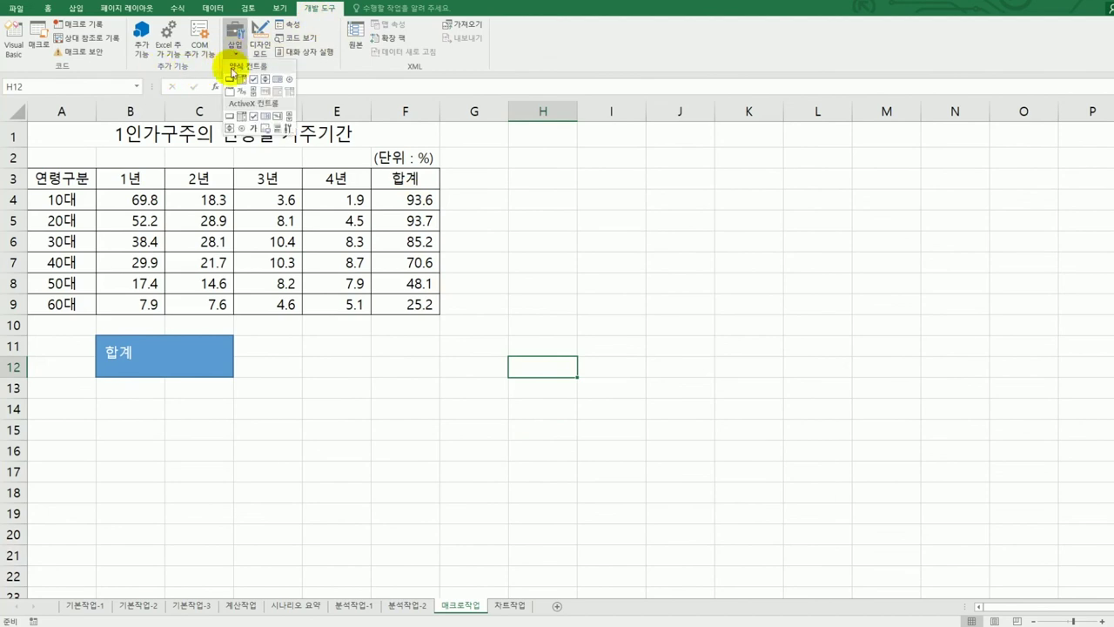
click(229, 80)
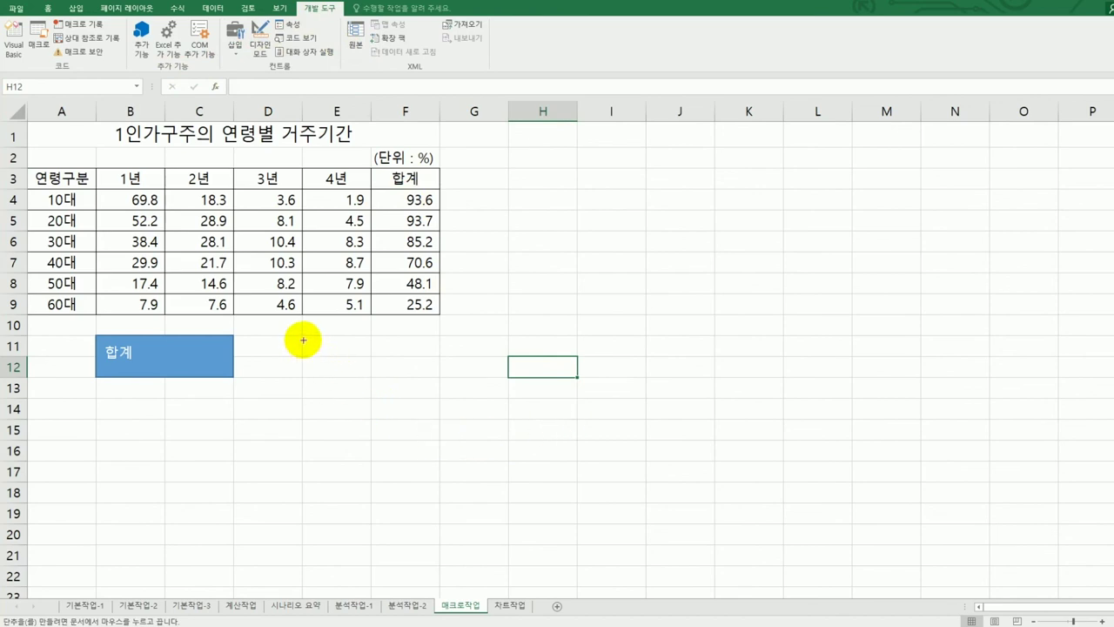
drag(302, 335, 420, 377)
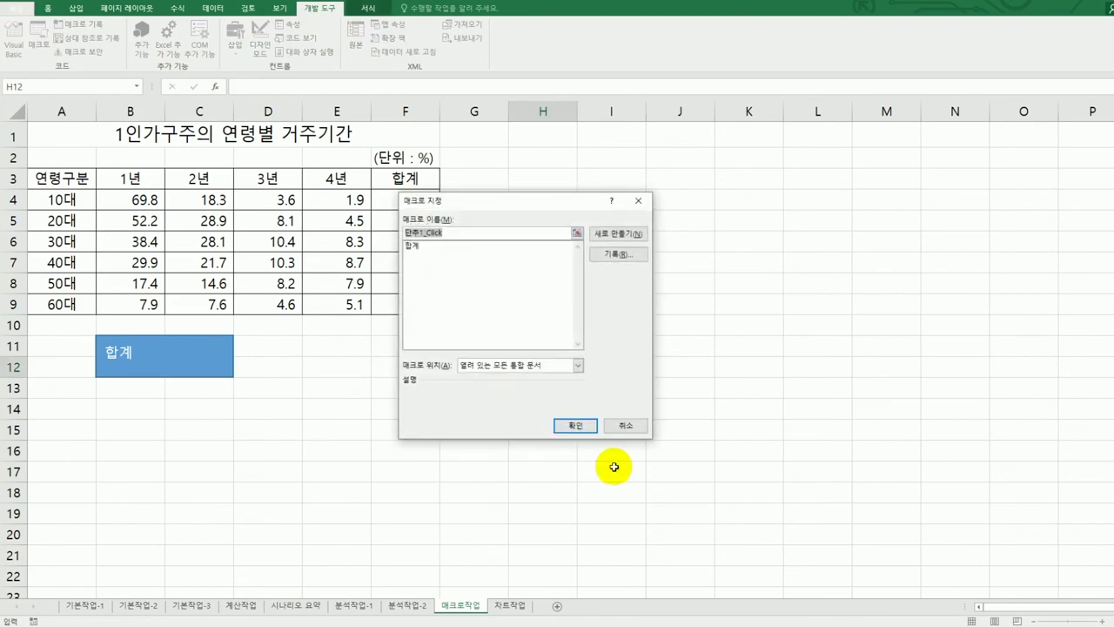
text(서시ㄱ)
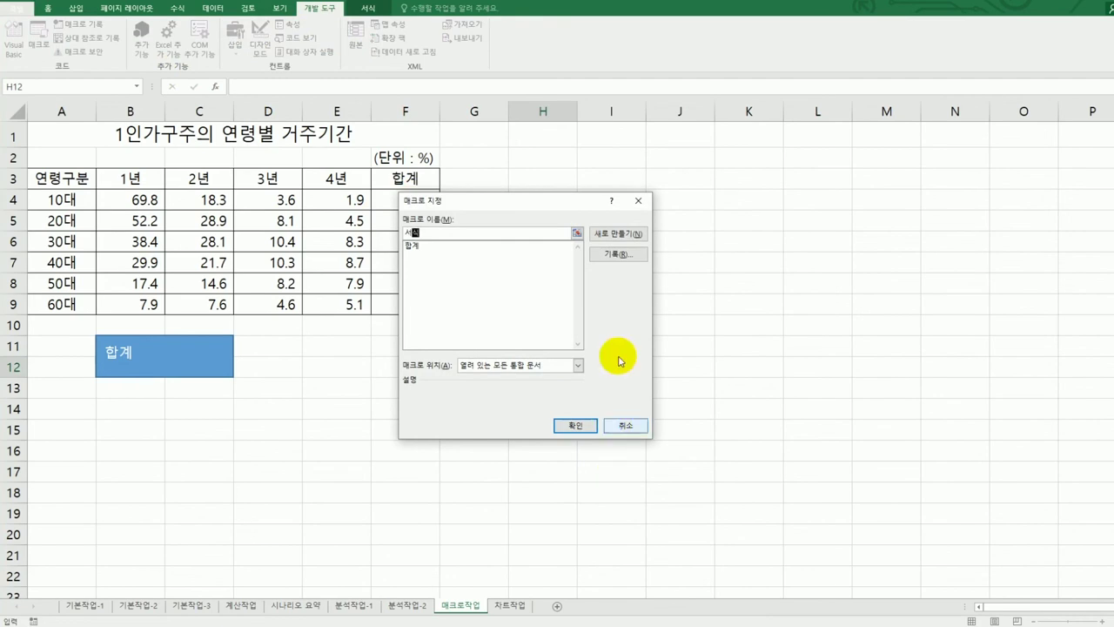
click(616, 263)
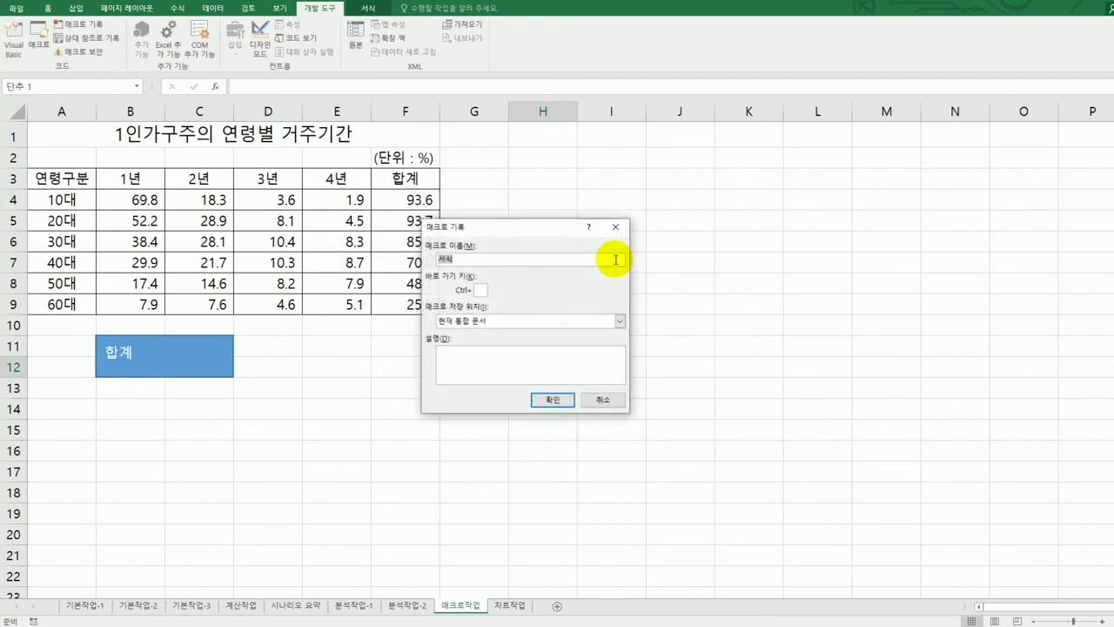
drag(530, 229, 703, 225)
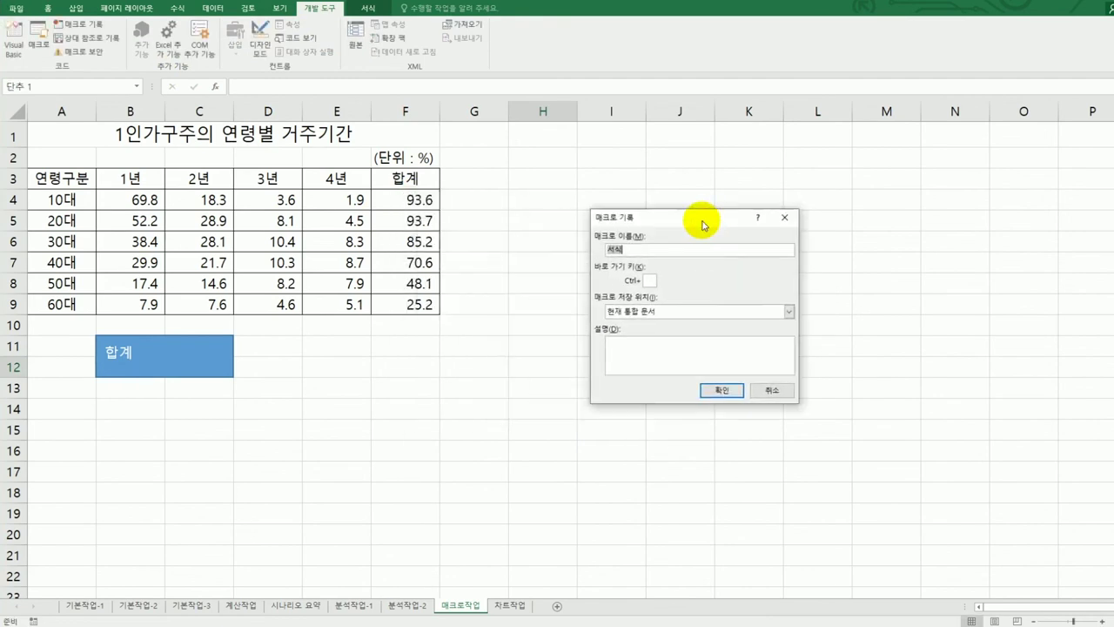
click(721, 390)
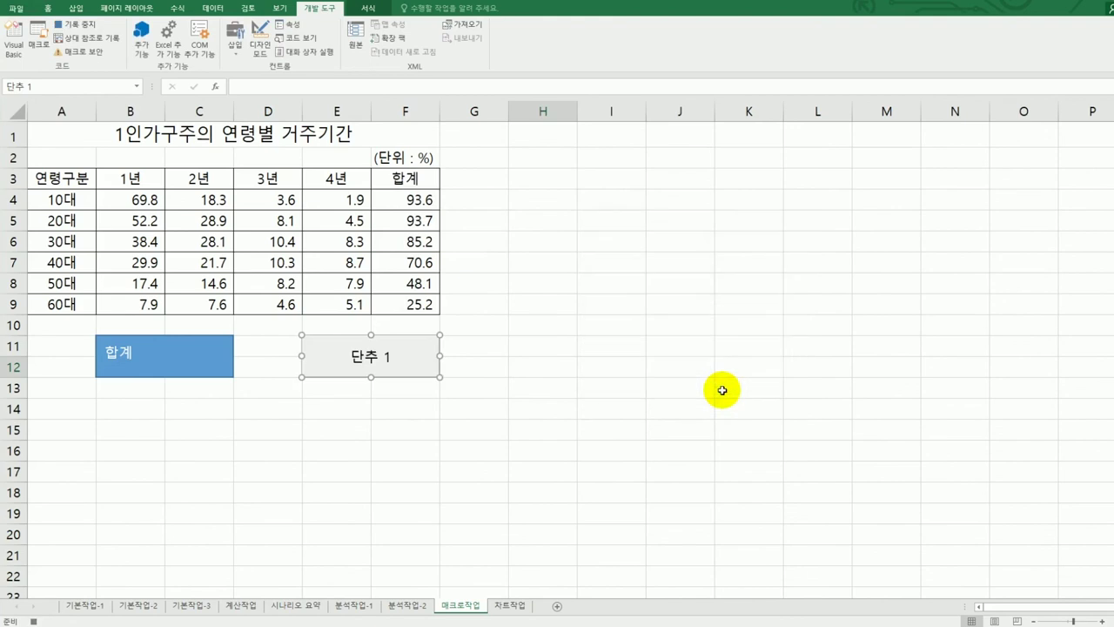
- Give the header cells A3:F3 a standard purple fill and yellow font colour, and stop recording the macro
drag(68, 180, 374, 179)
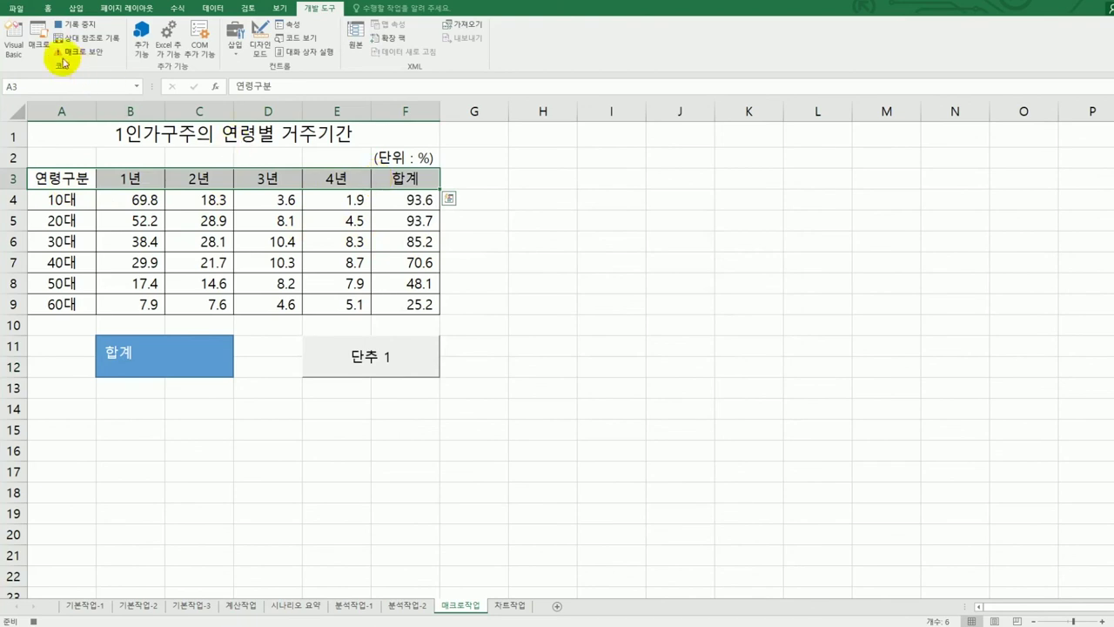
click(55, 9)
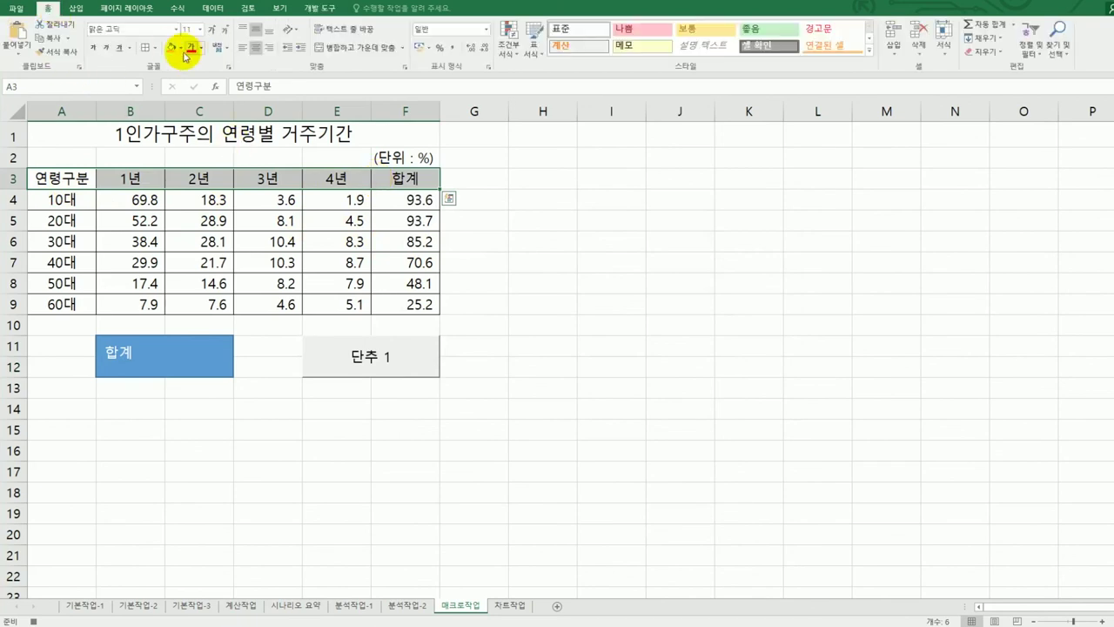
click(181, 50)
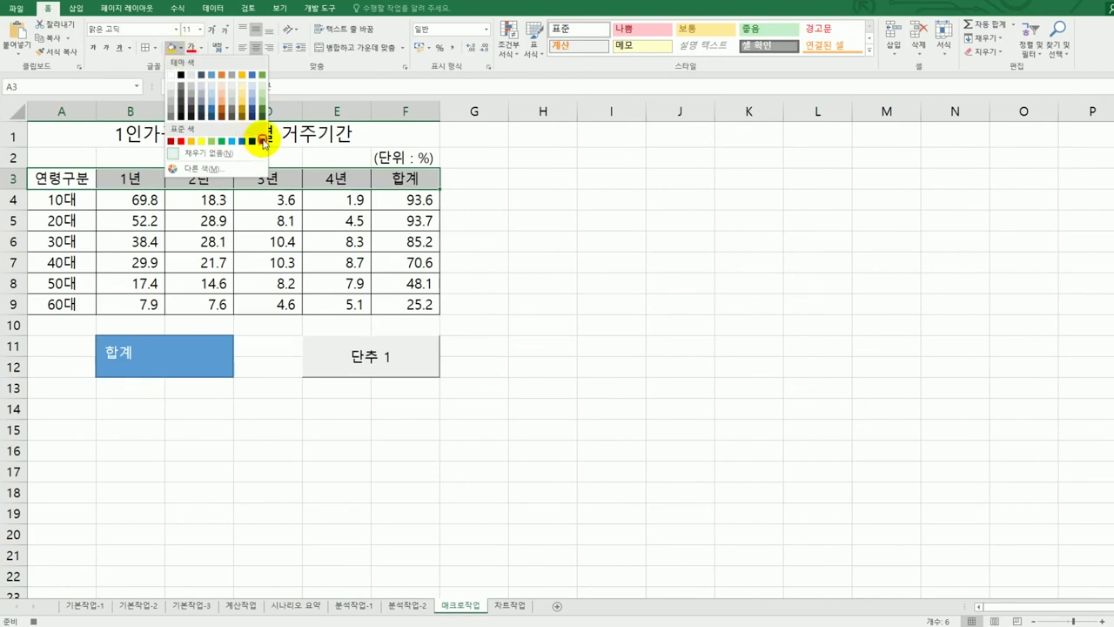
click(263, 141)
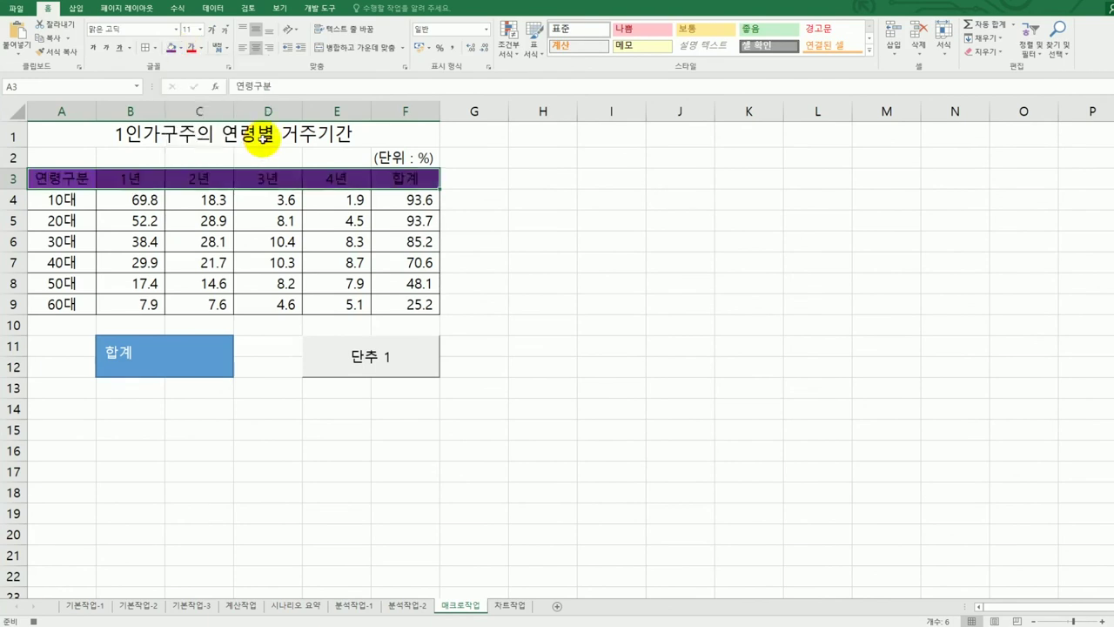
click(205, 49)
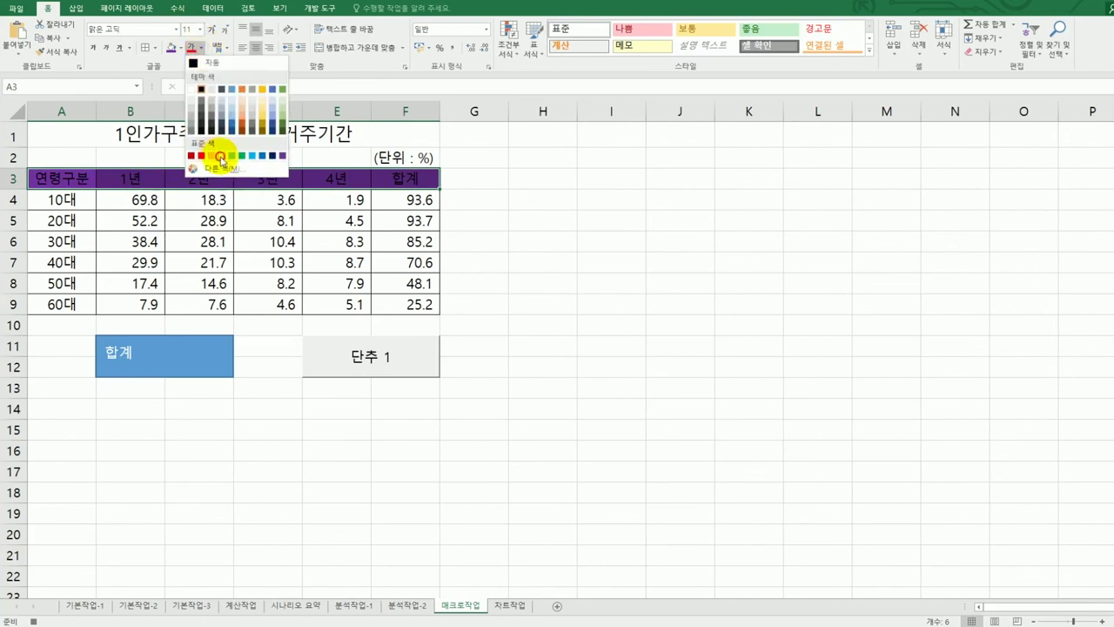
click(222, 158)
click(398, 177)
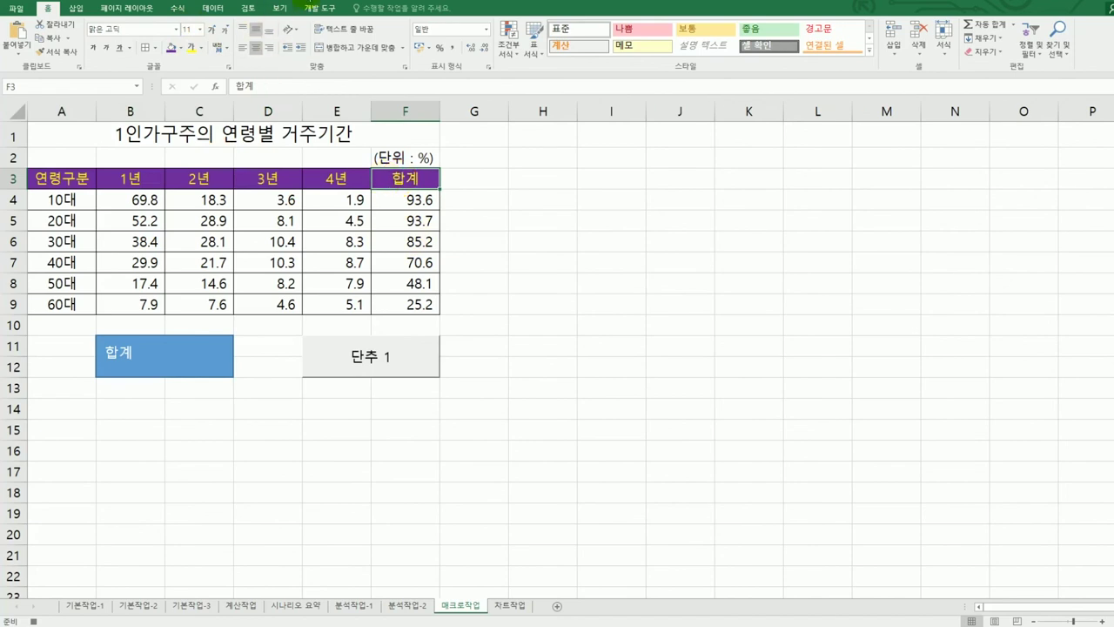
click(315, 9)
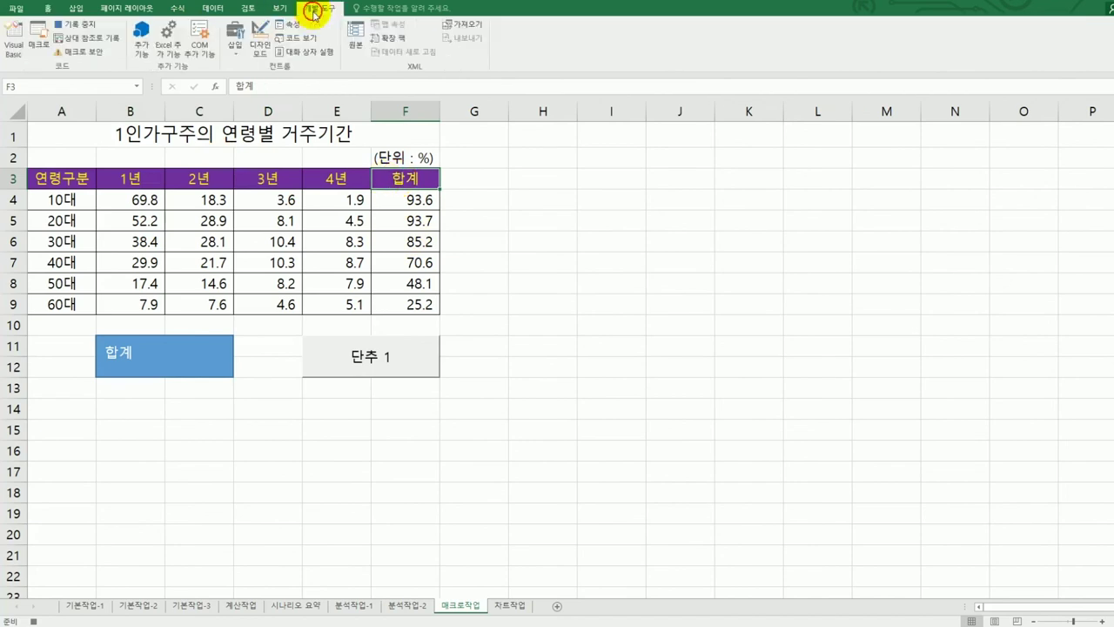
click(77, 26)
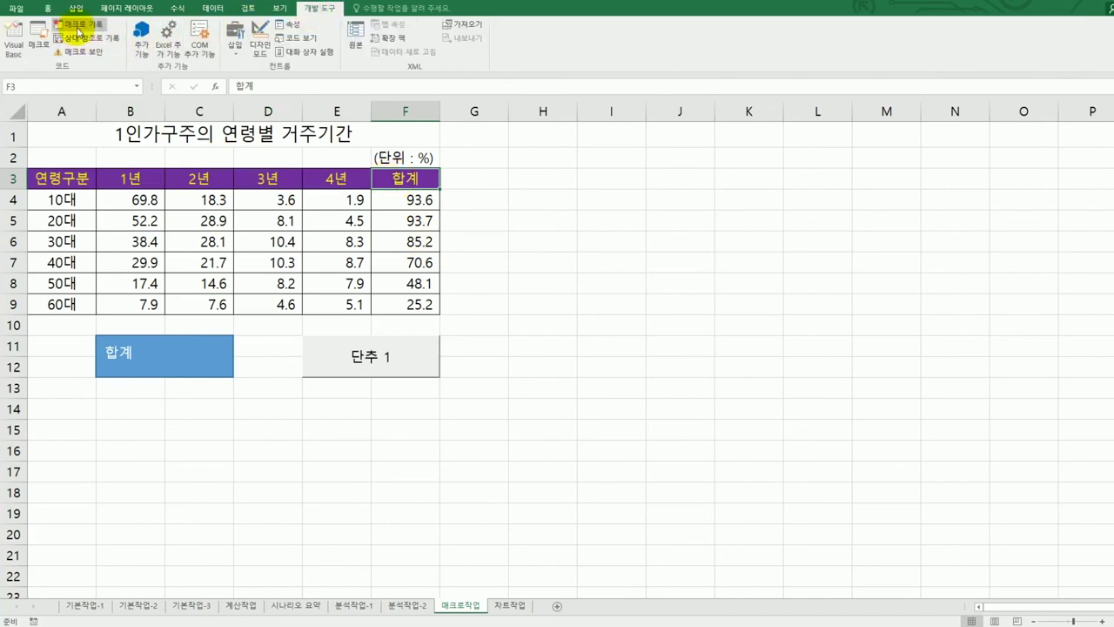
- Change the label of the form control button over E11:F12 to 서식
click(537, 423)
right_click(372, 359)
click(435, 411)
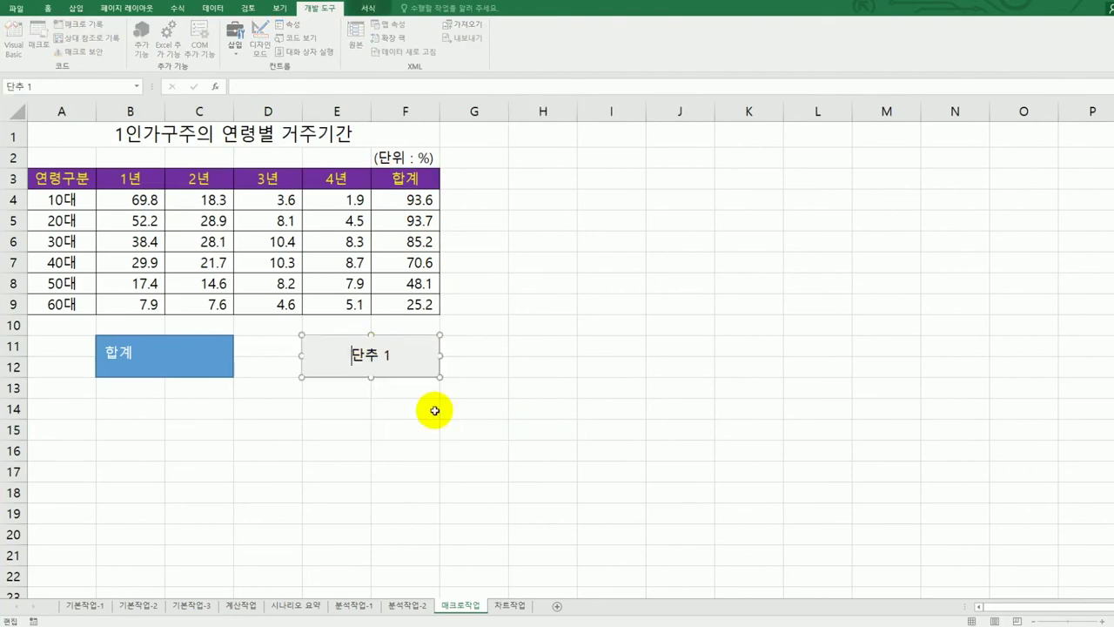
key(ctrl+a)
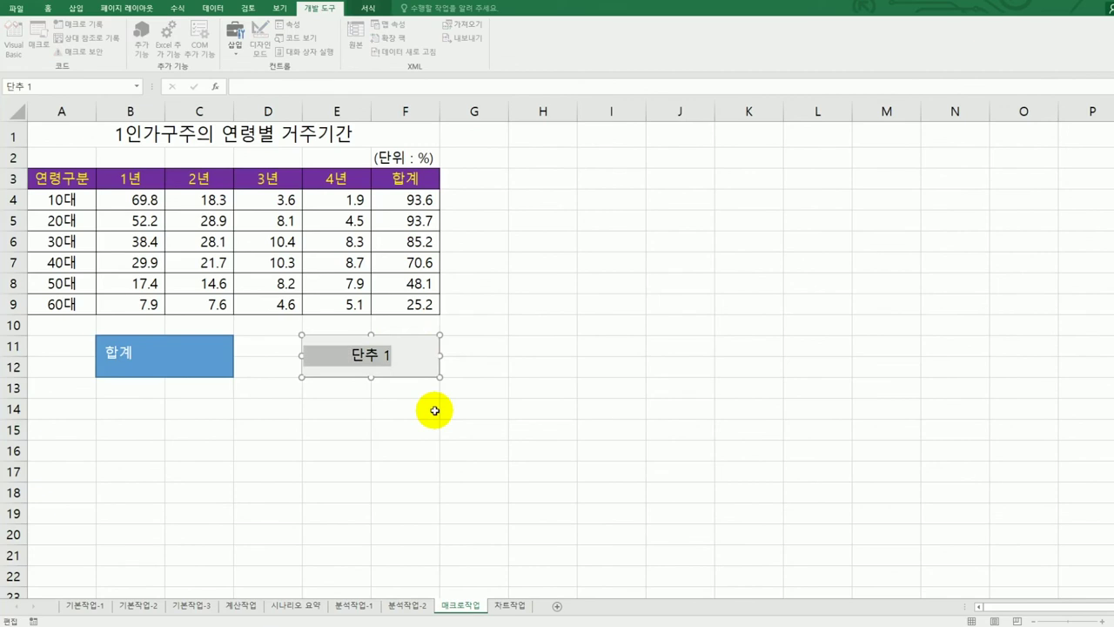
text(ㅅㅓ식)
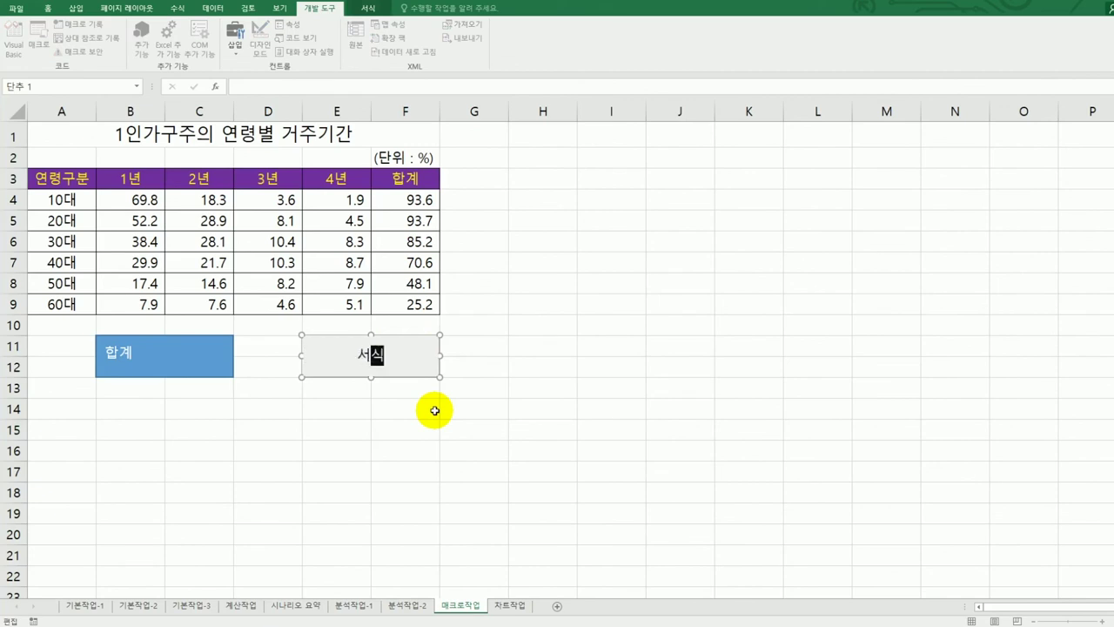
click(435, 411)
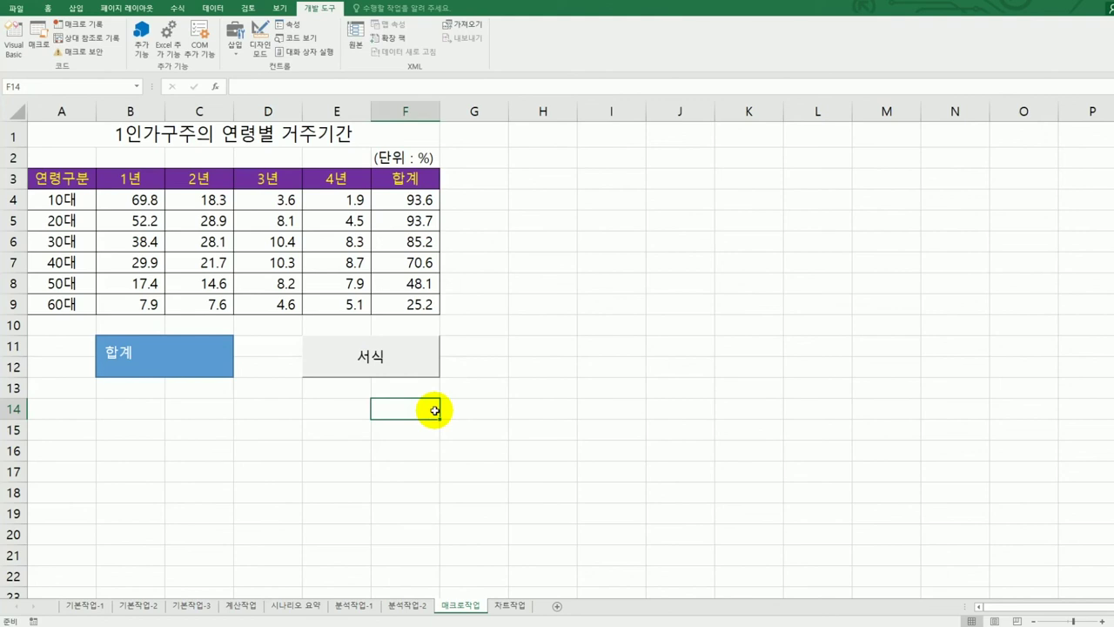
- On the 차트작업 sheet, compare the 중간고사 column chart with the grades table to see which rows and columns it plots
click(509, 605)
click(764, 477)
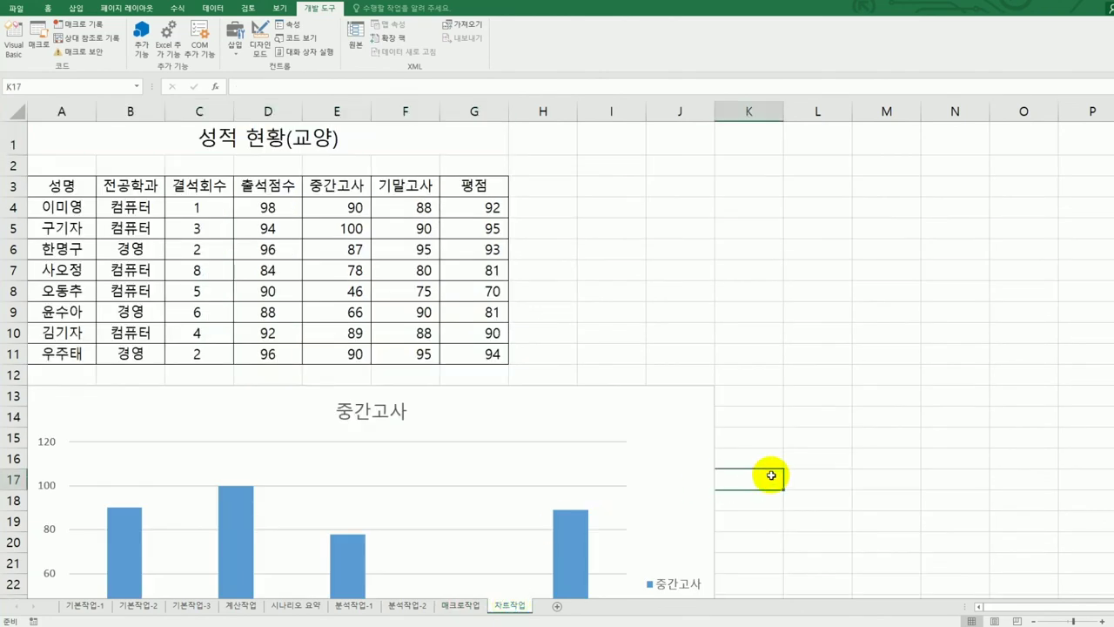
scroll(771, 475, down, 3)
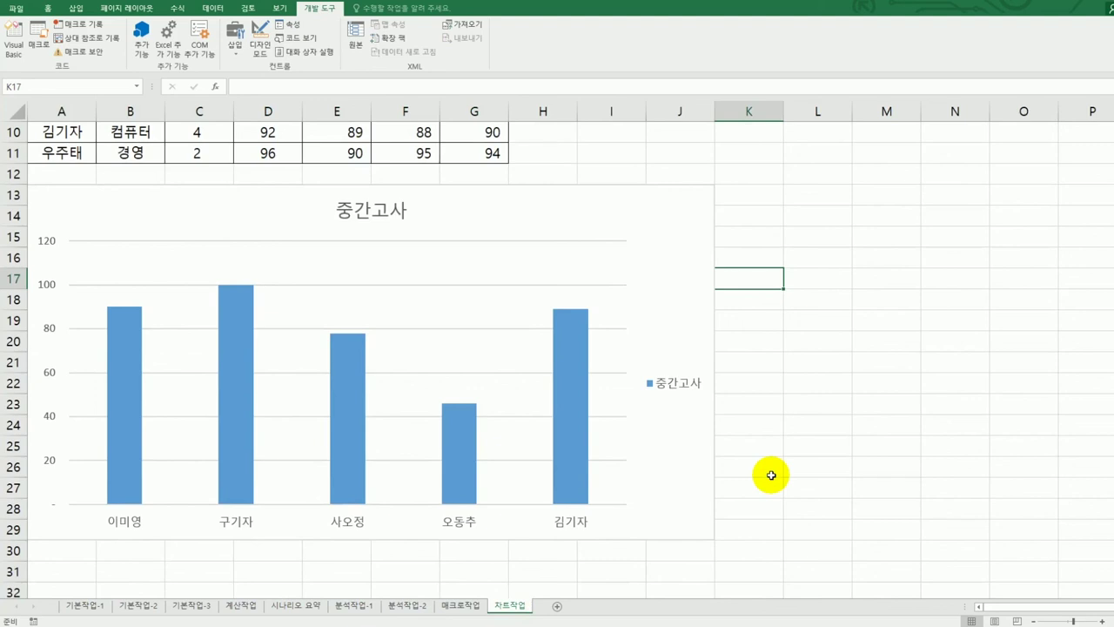
scroll(771, 475, up, 3)
click(667, 453)
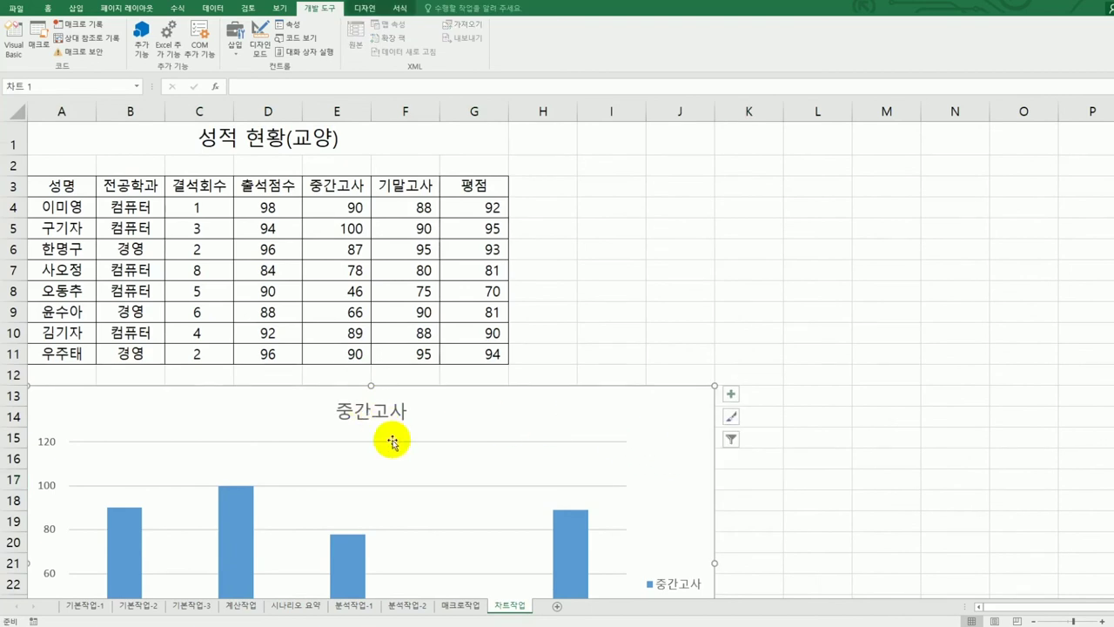
scroll(500, 474, down, 1)
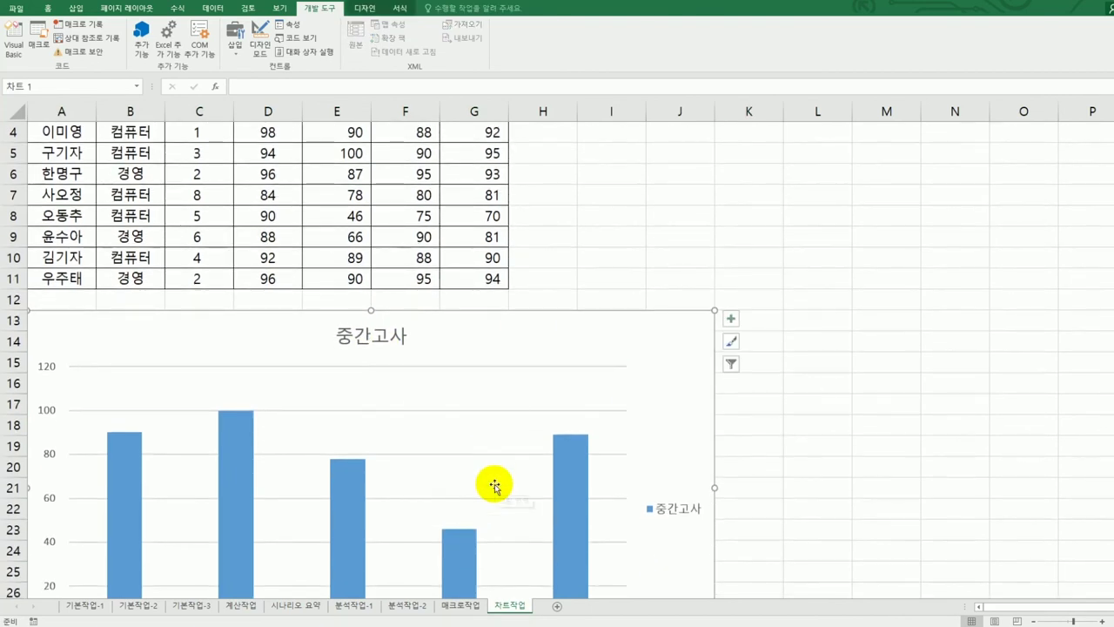
scroll(494, 485, down, 1)
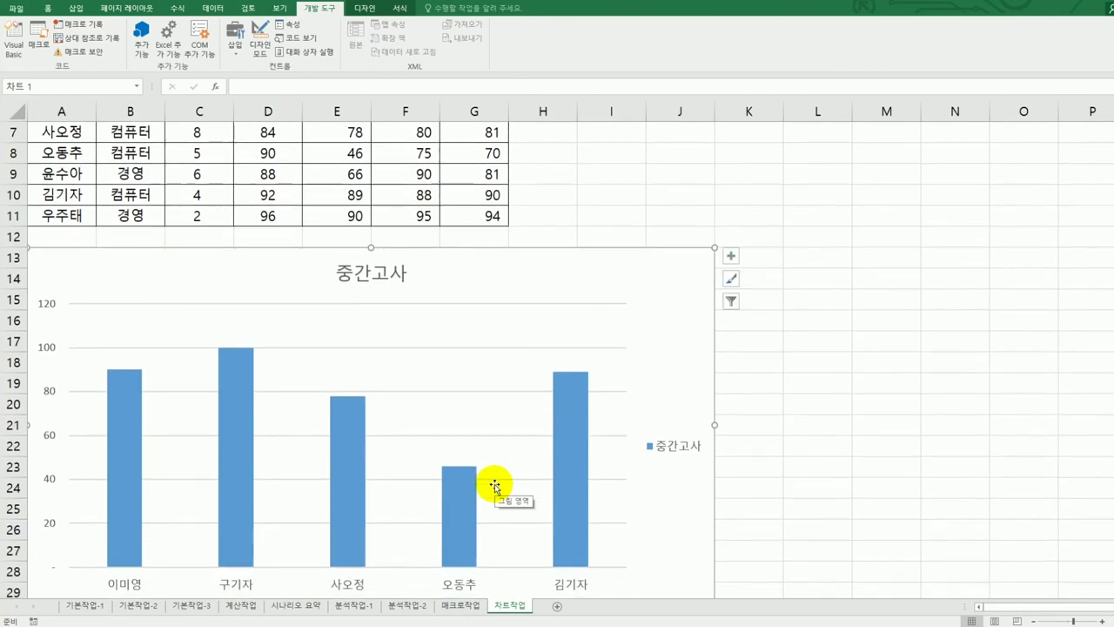
scroll(495, 486, up, 2)
scroll(494, 486, down, 3)
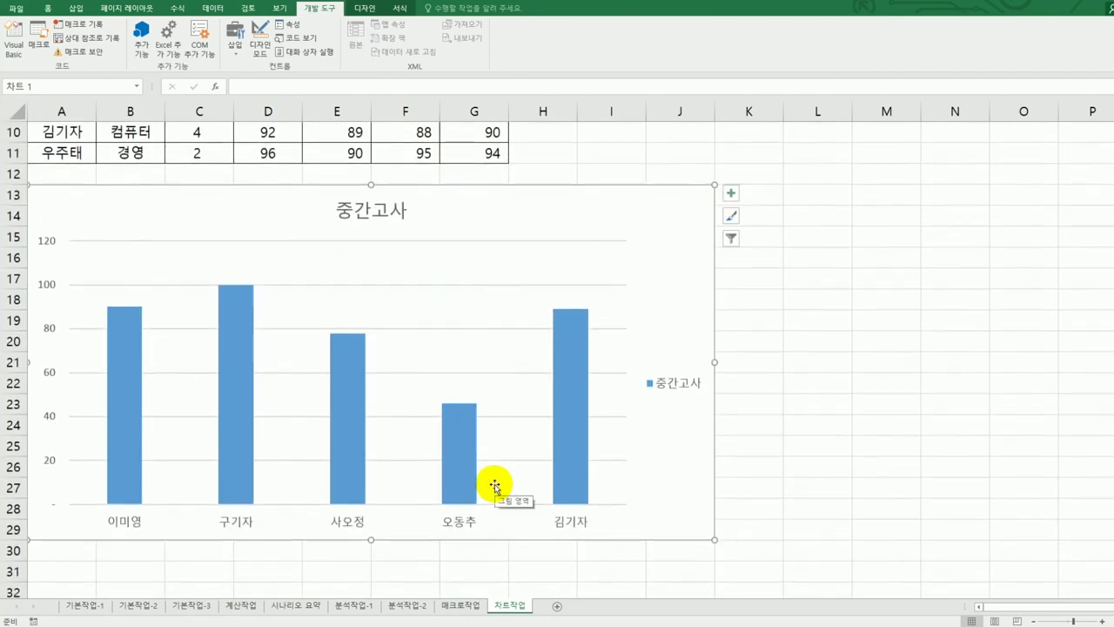
scroll(495, 486, up, 2)
scroll(495, 485, down, 2)
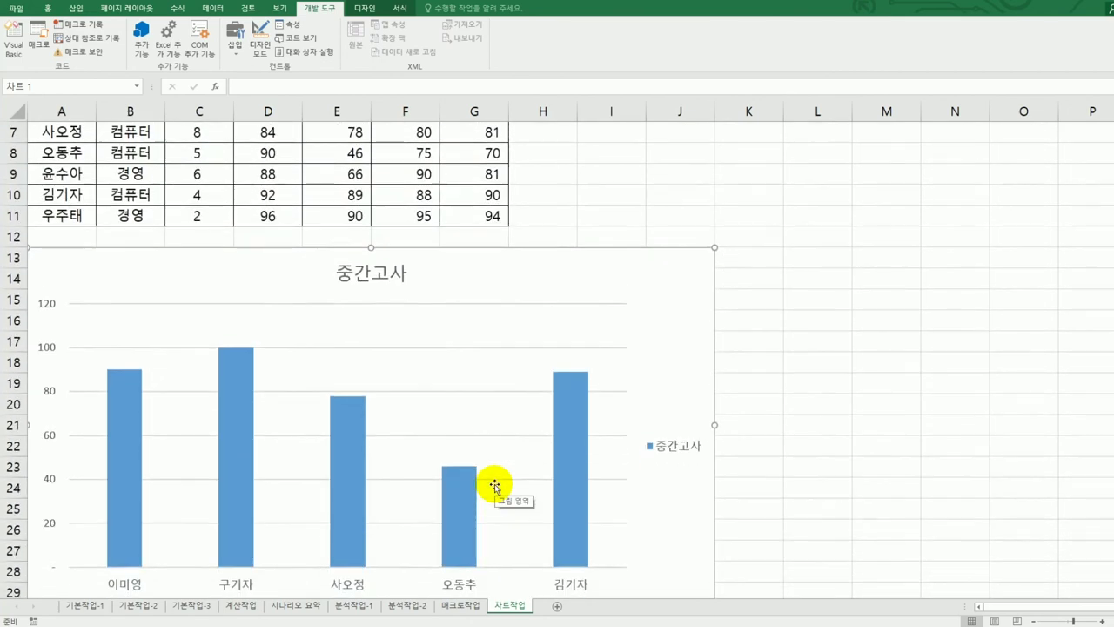
scroll(495, 486, up, 1)
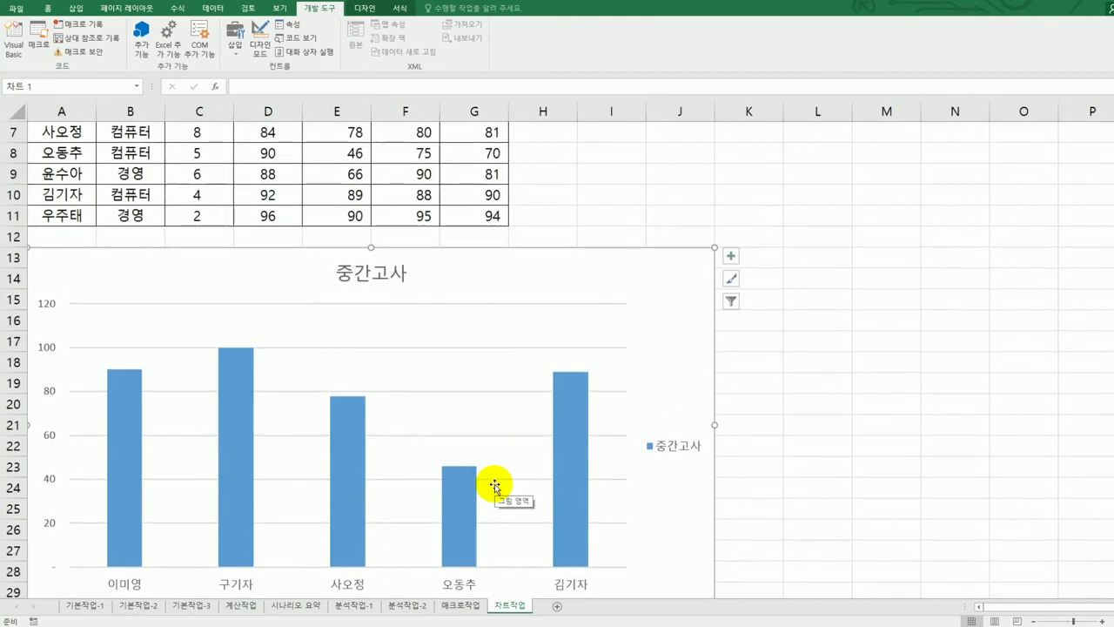
scroll(494, 486, down, 1)
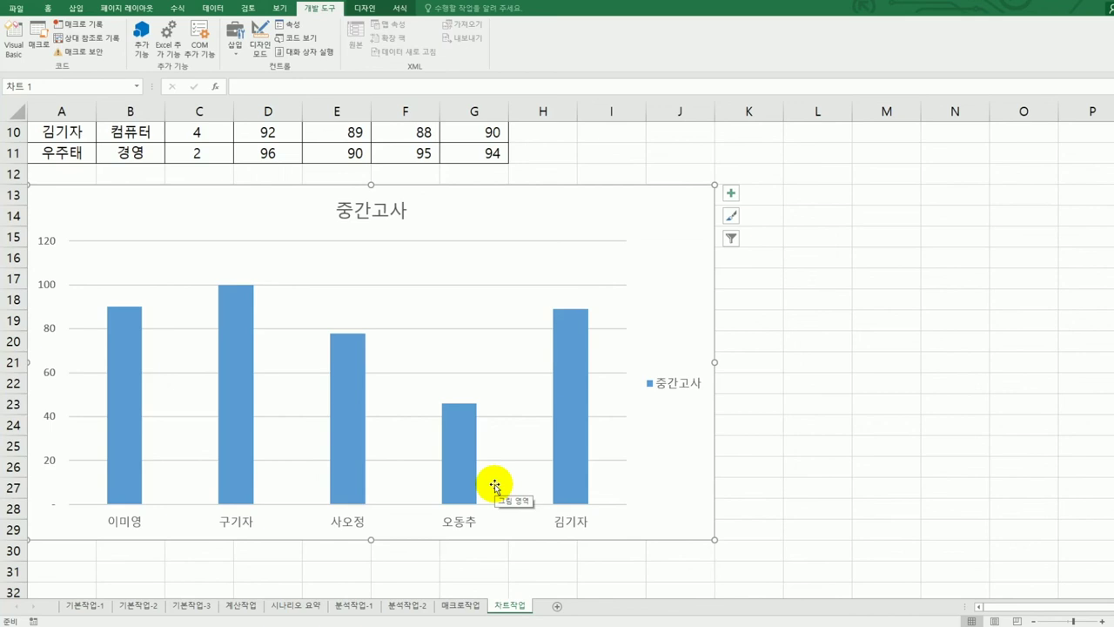
scroll(495, 485, up, 3)
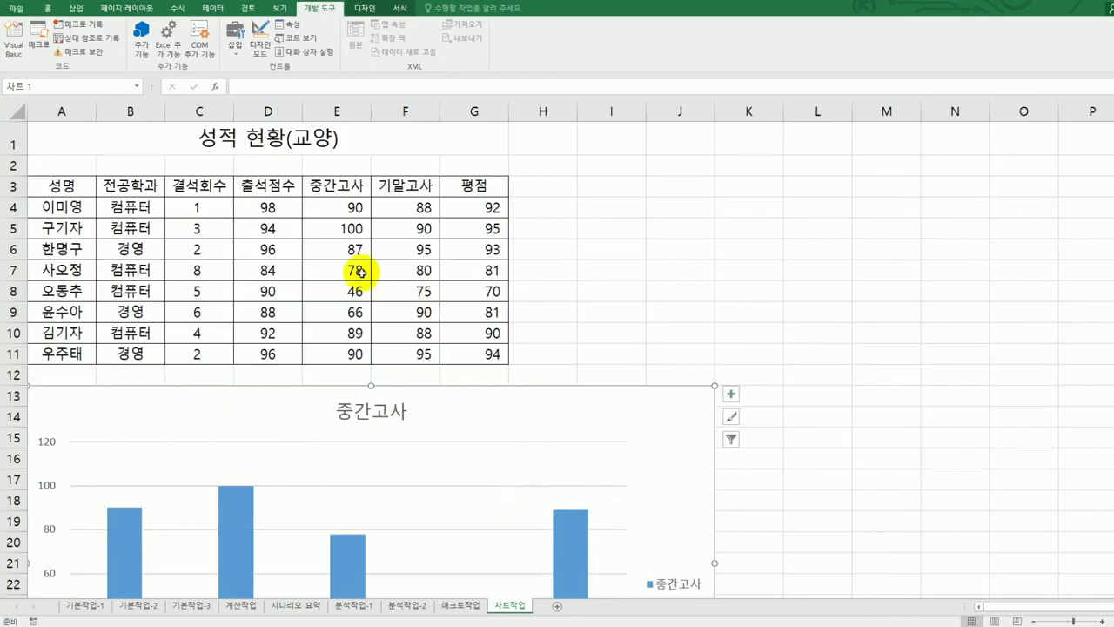
drag(415, 185, 414, 225)
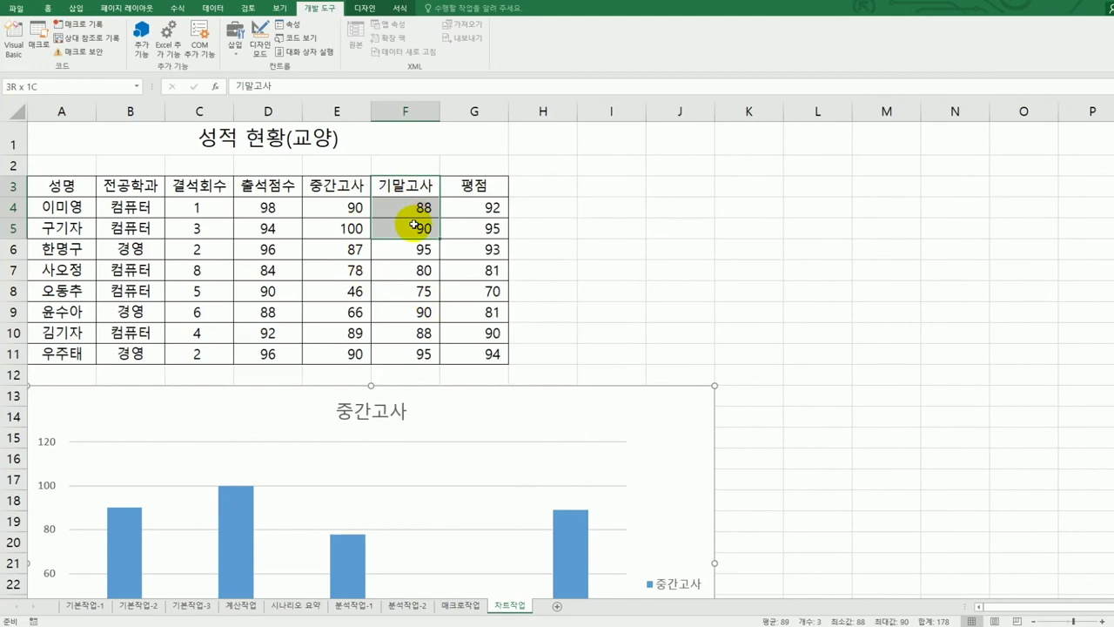
drag(415, 224, 414, 224)
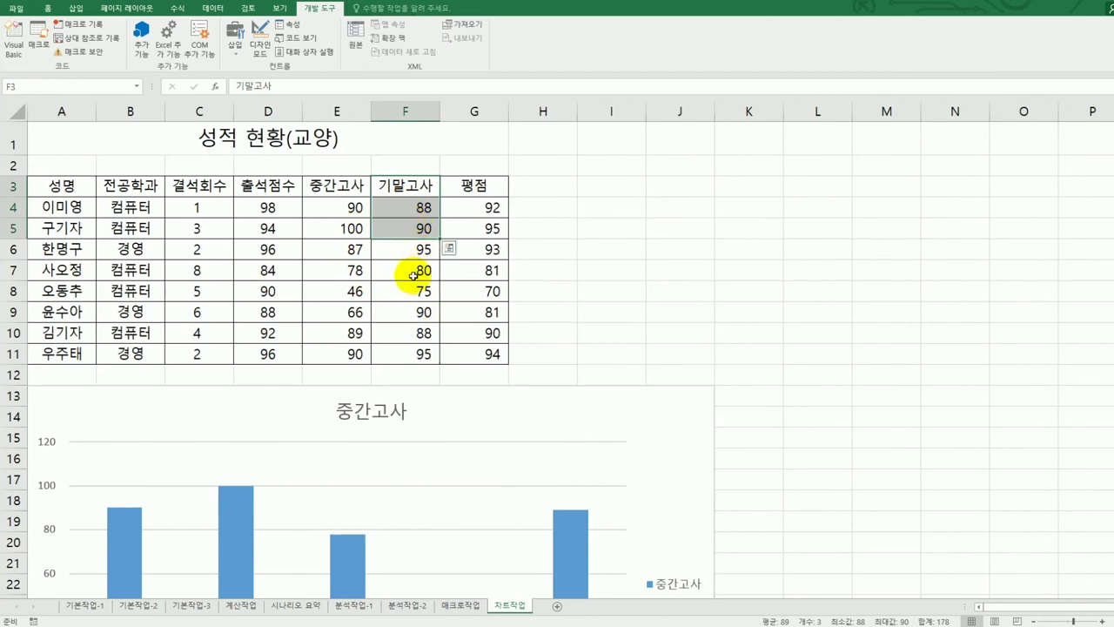
drag(412, 275, 412, 301)
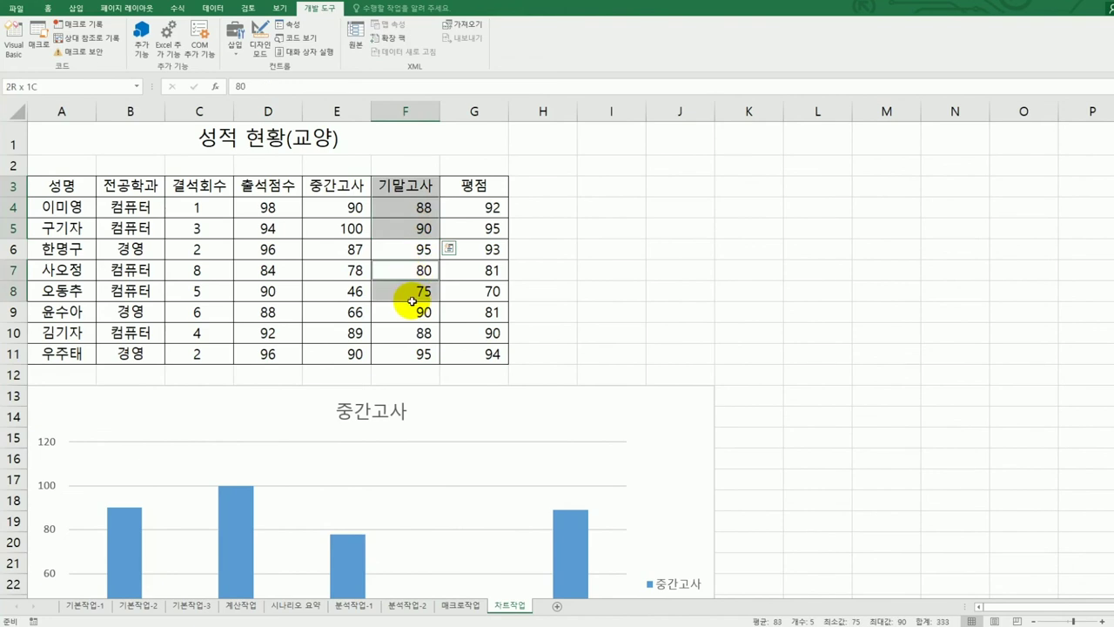
ctrl+click(405, 353)
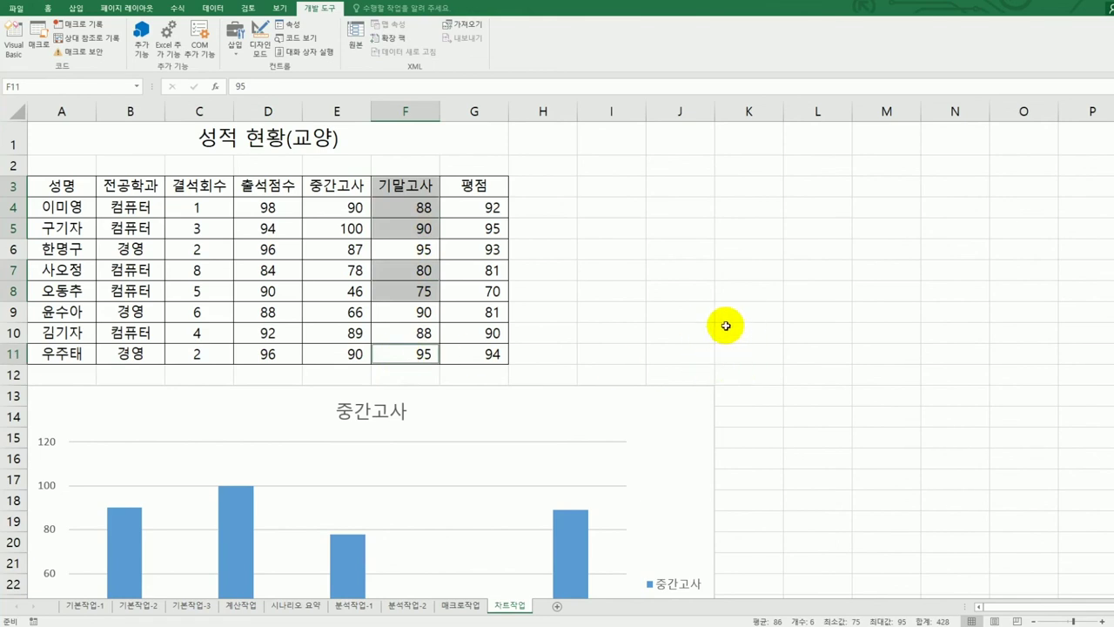
click(725, 326)
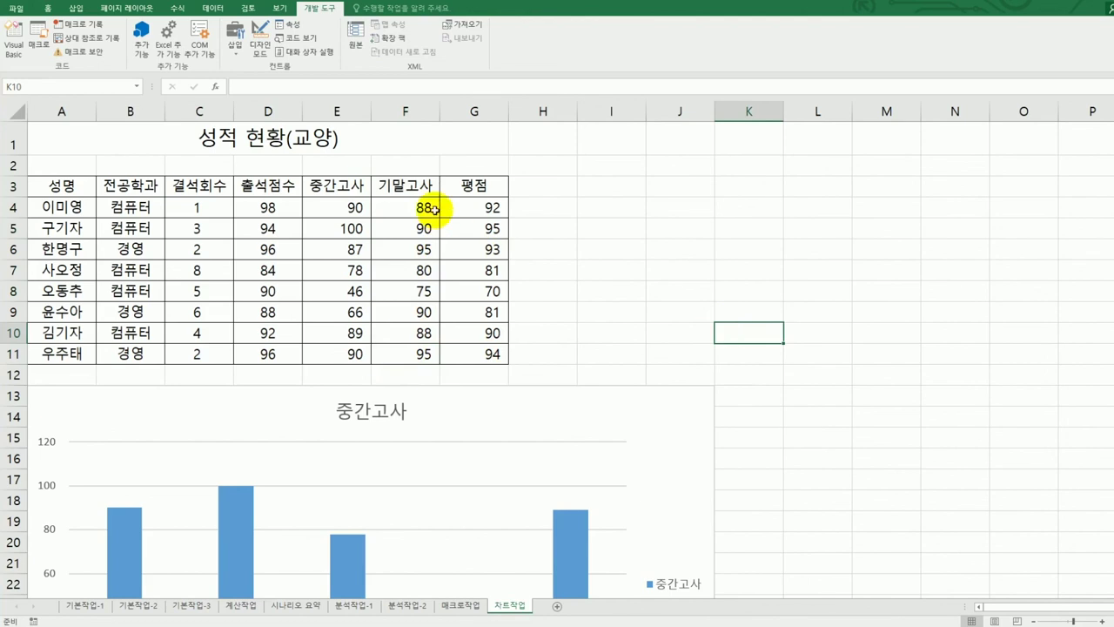
- Add the 기말고사 series to the chart by copying F3:F5, F7:F8 and F10 and pasting them into it
drag(420, 186, 420, 228)
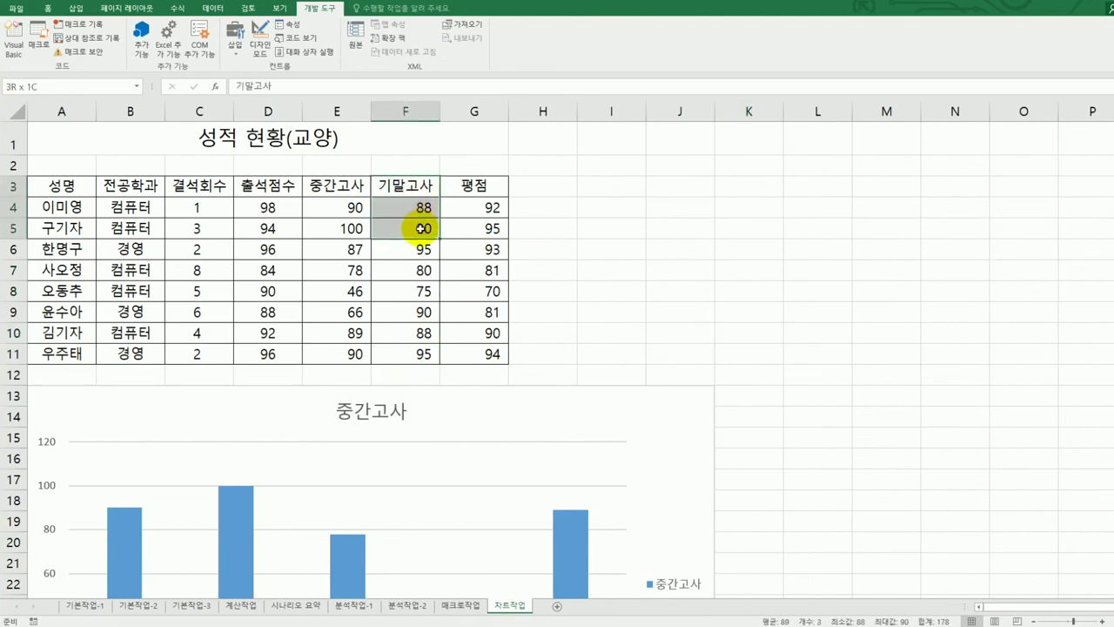
drag(420, 228, 421, 228)
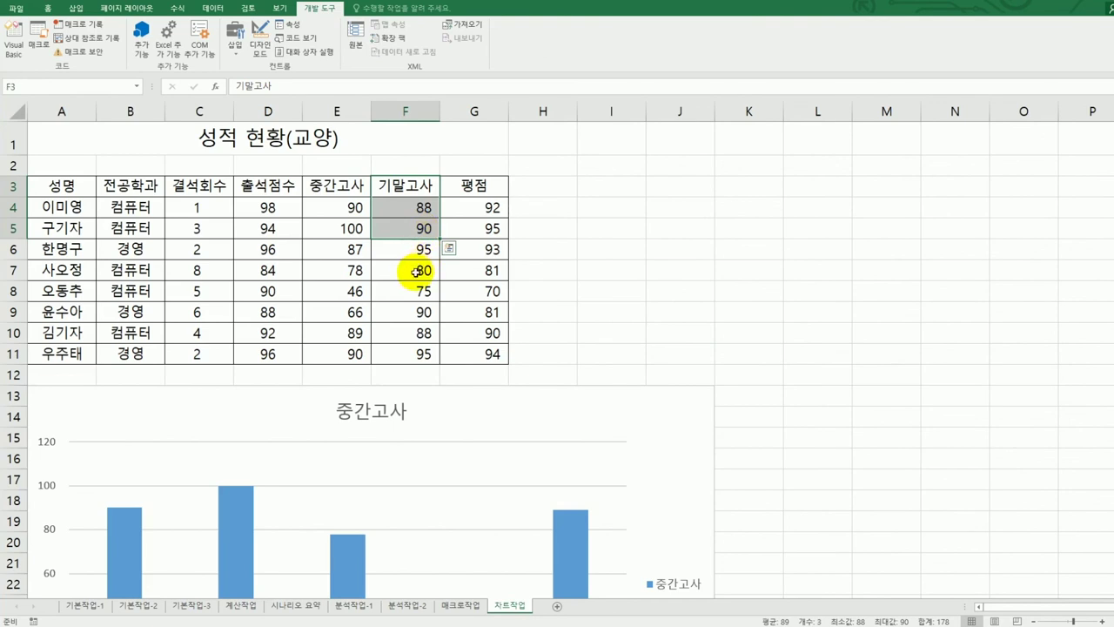
ctrl+drag(416, 271, 416, 292)
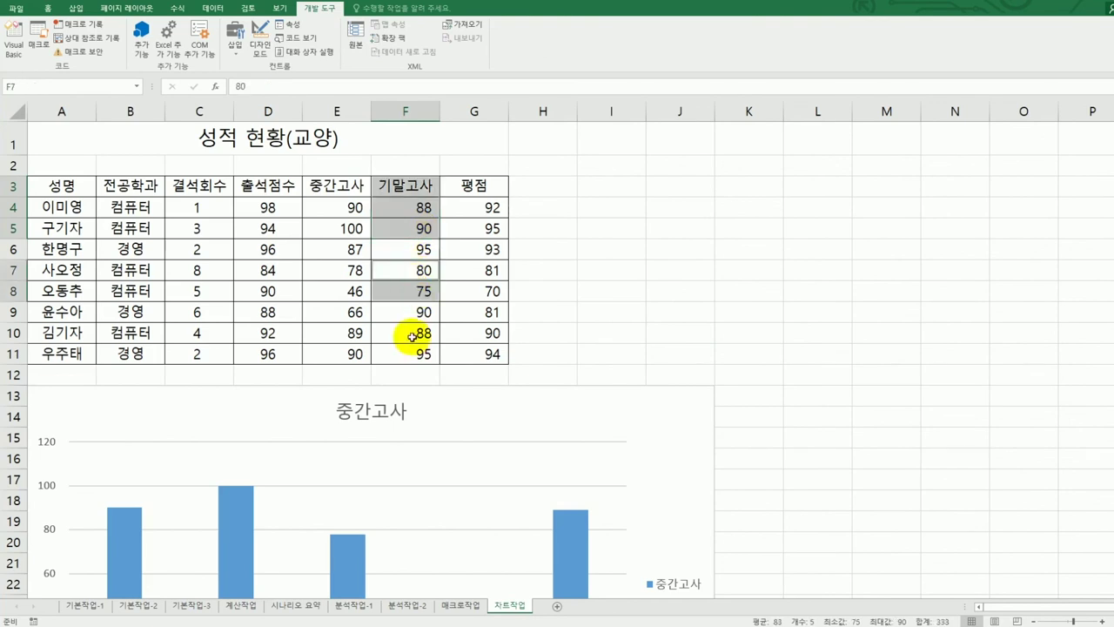
ctrl+click(416, 333)
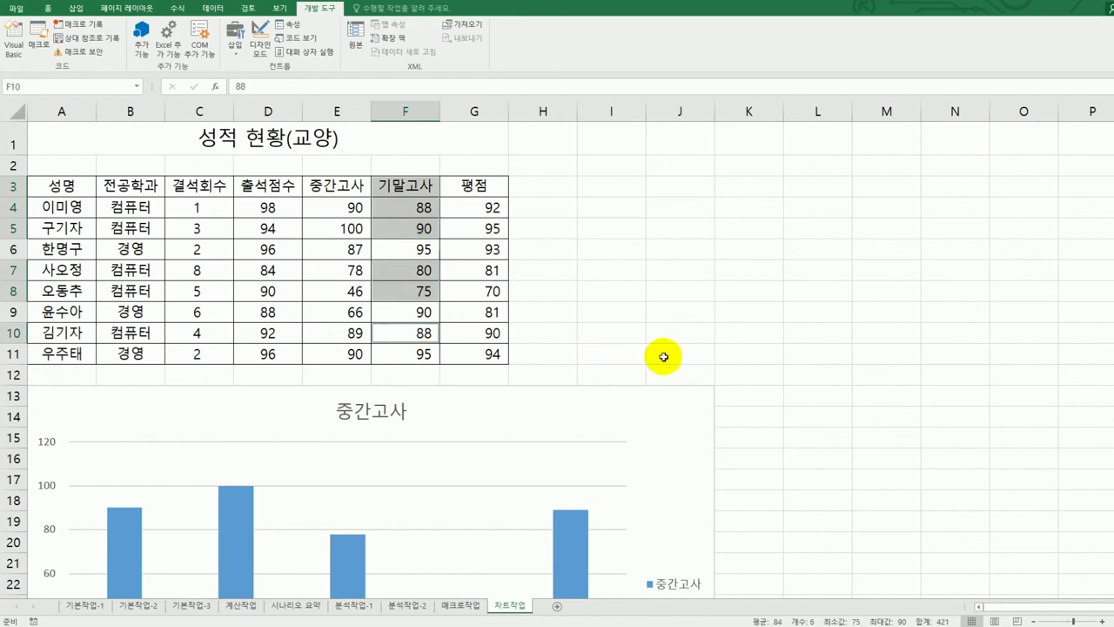
key(ctrl+c)
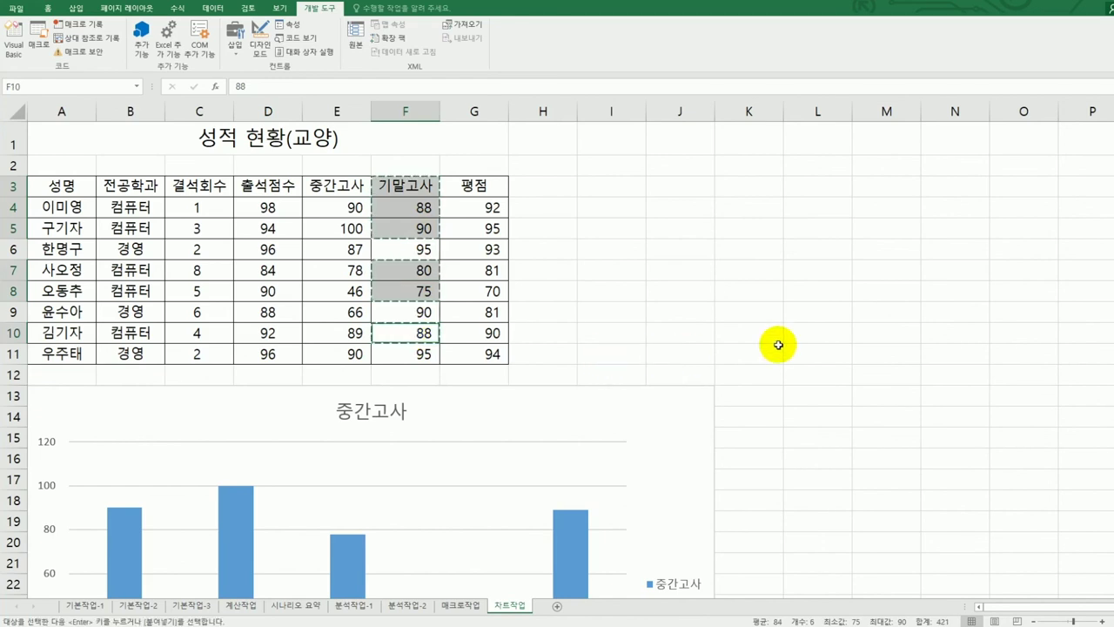
scroll(757, 345, down, 2)
click(680, 333)
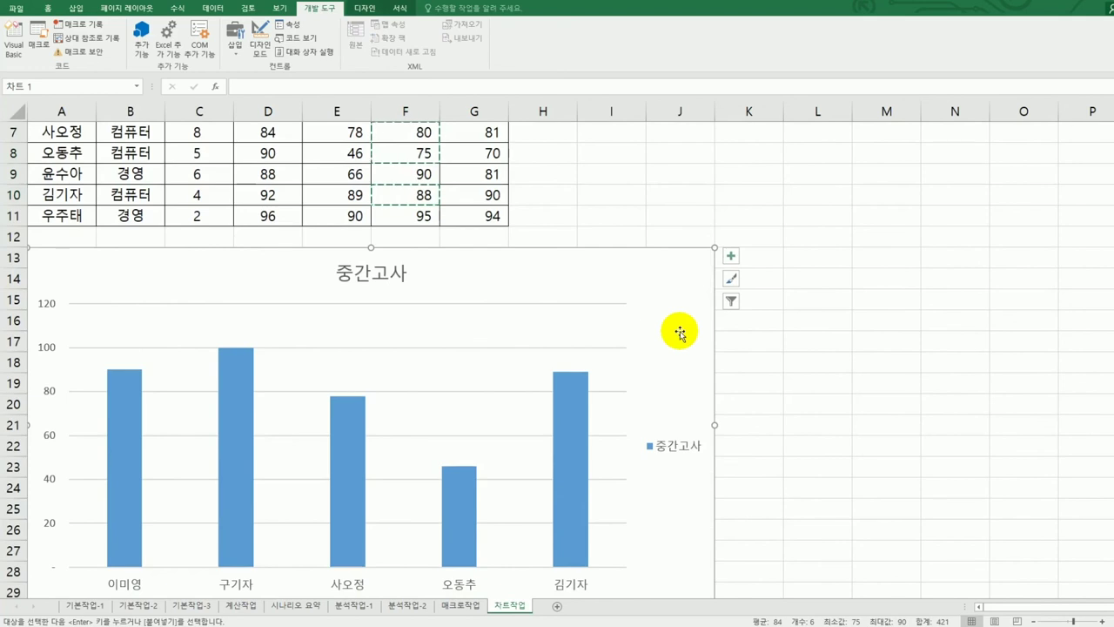
key(ctrl+v)
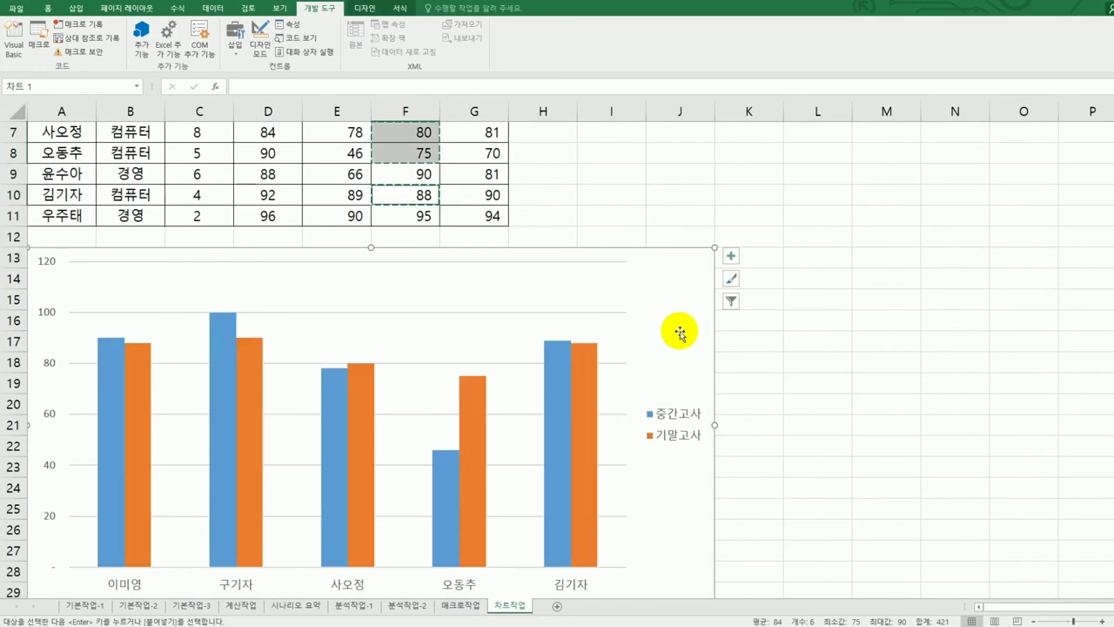
scroll(679, 332, up, 1)
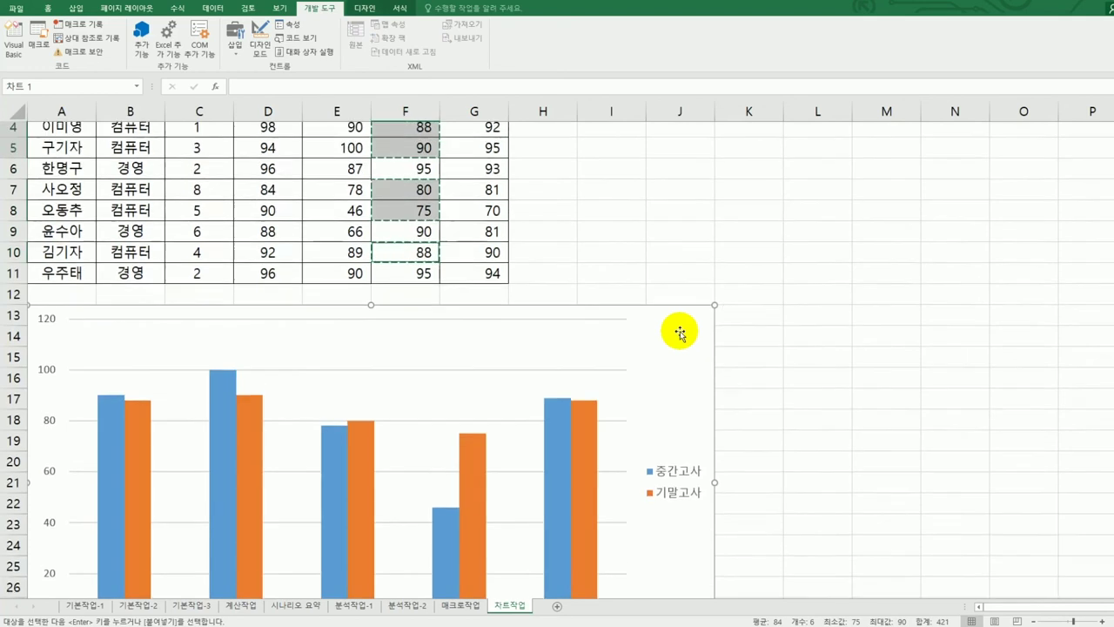
- Inspect the chart's data source for its legend series and horizontal axis labels, leaving it unchanged
right_click(464, 357)
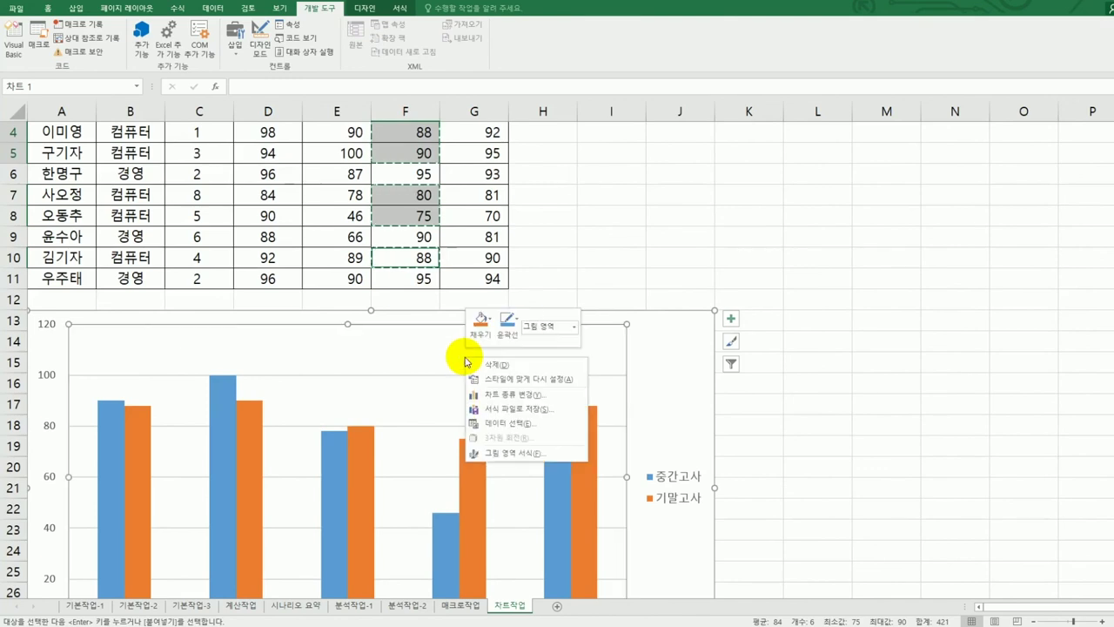
click(568, 423)
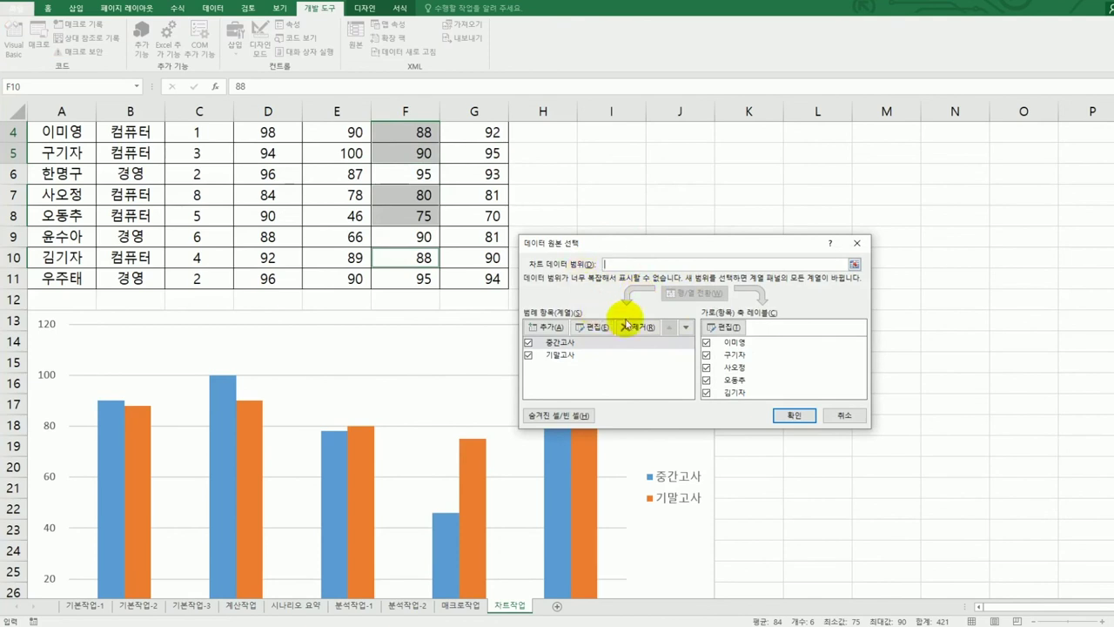
click(843, 420)
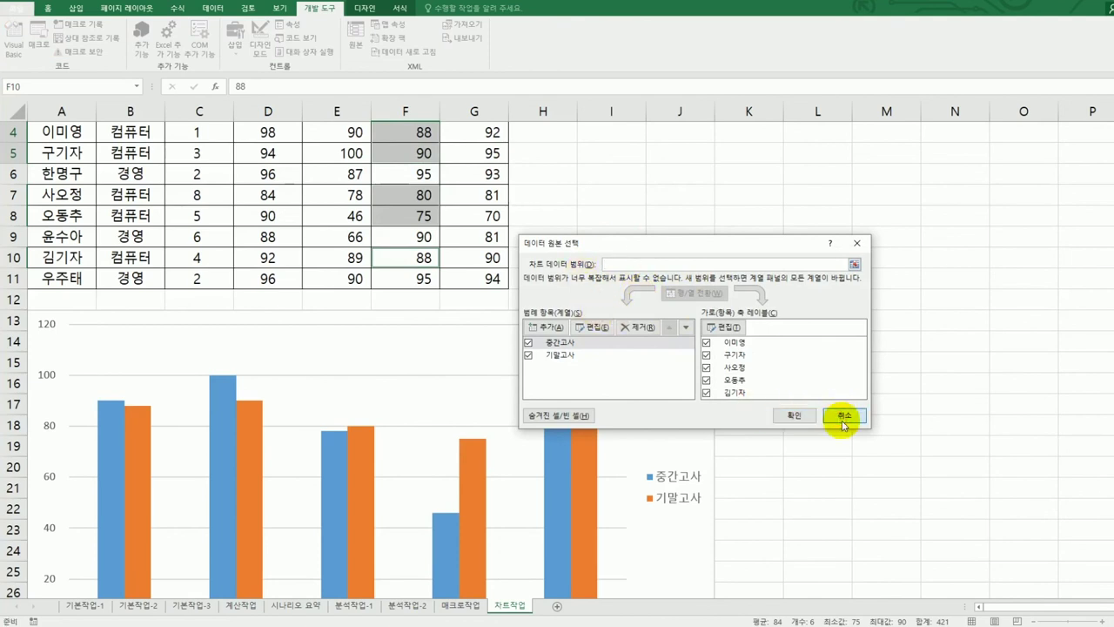
click(845, 445)
- Add a chart title to the chart and enter 컴퓨터 전공의 성적현황 as its text
scroll(845, 445, down, 1)
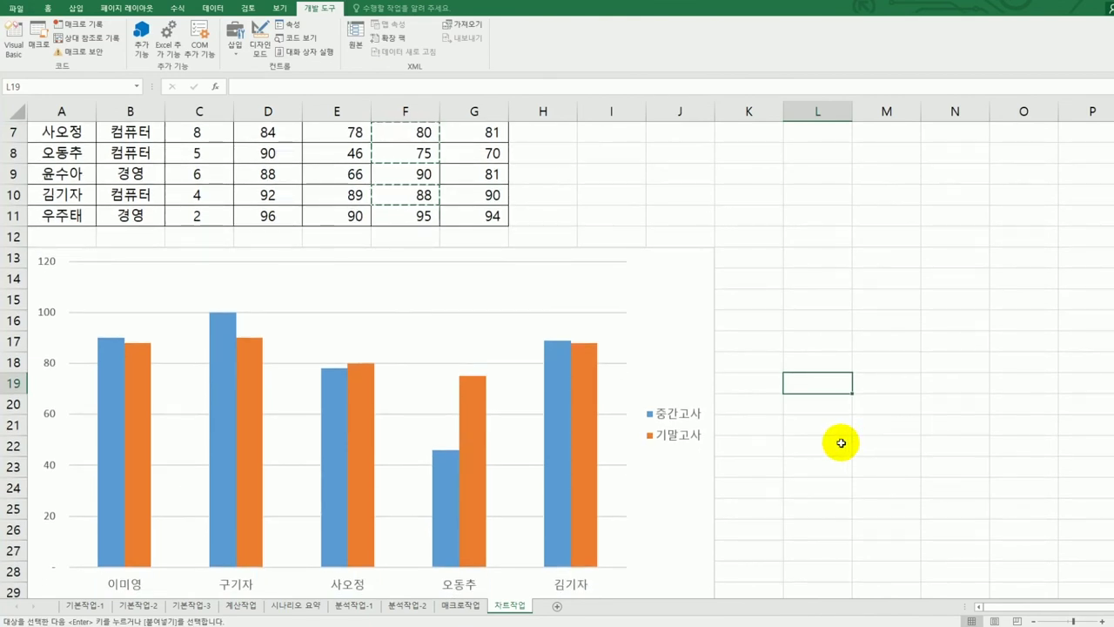
click(699, 299)
scroll(701, 309, down, 1)
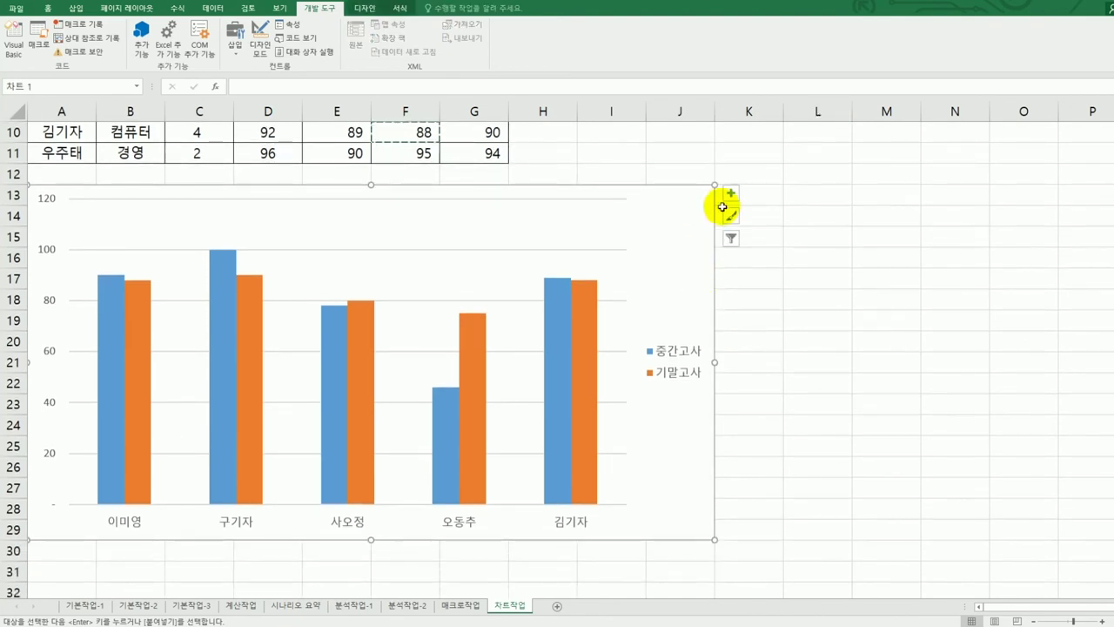
click(729, 193)
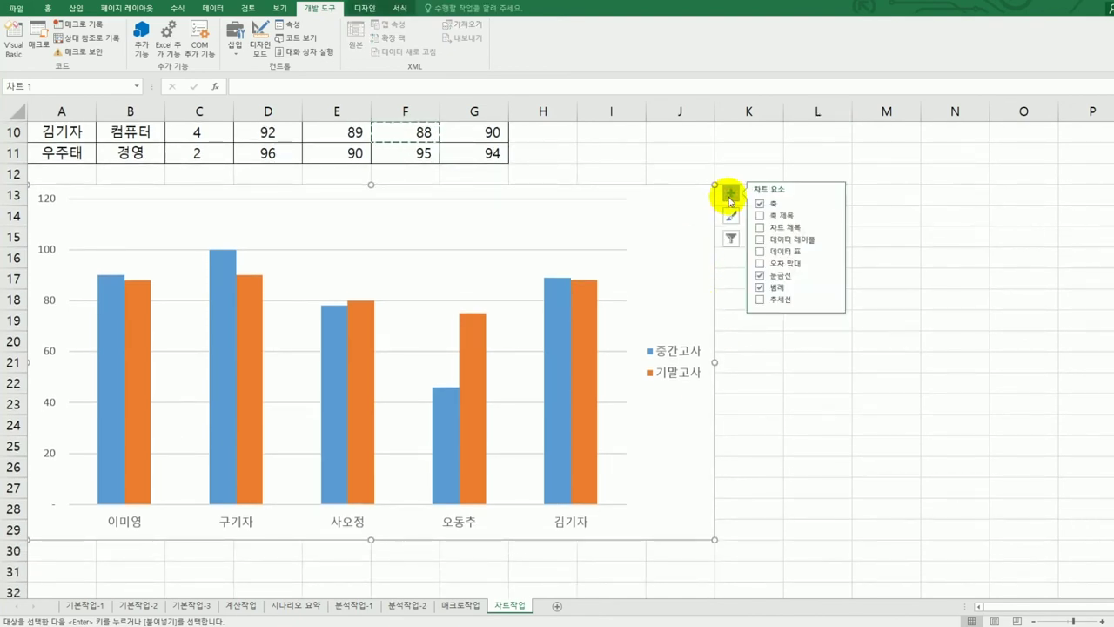
click(790, 228)
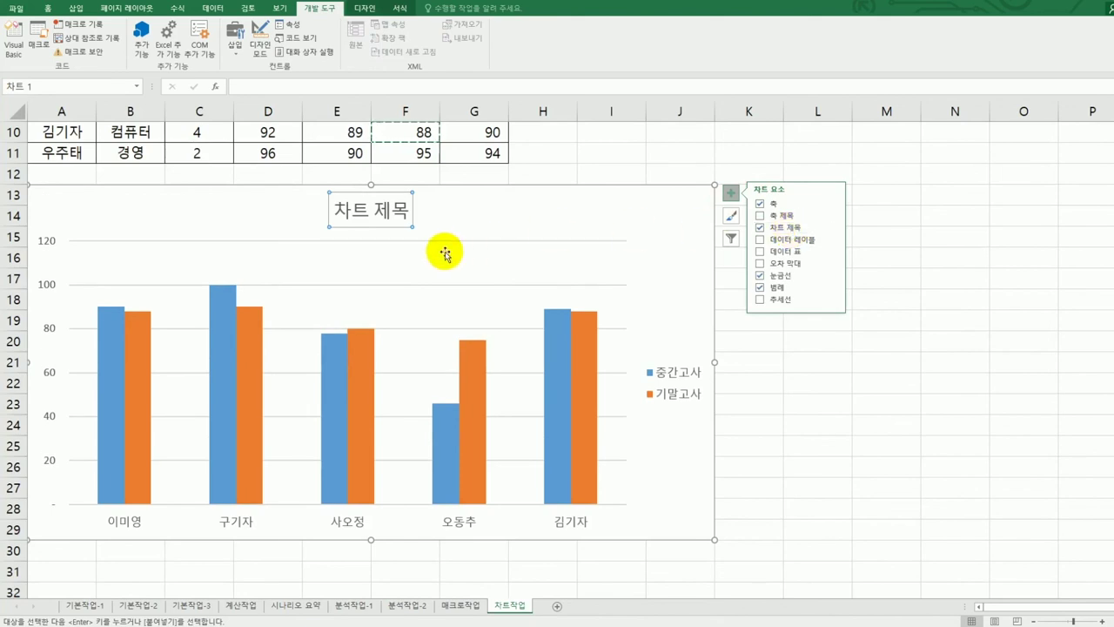
drag(337, 212, 418, 211)
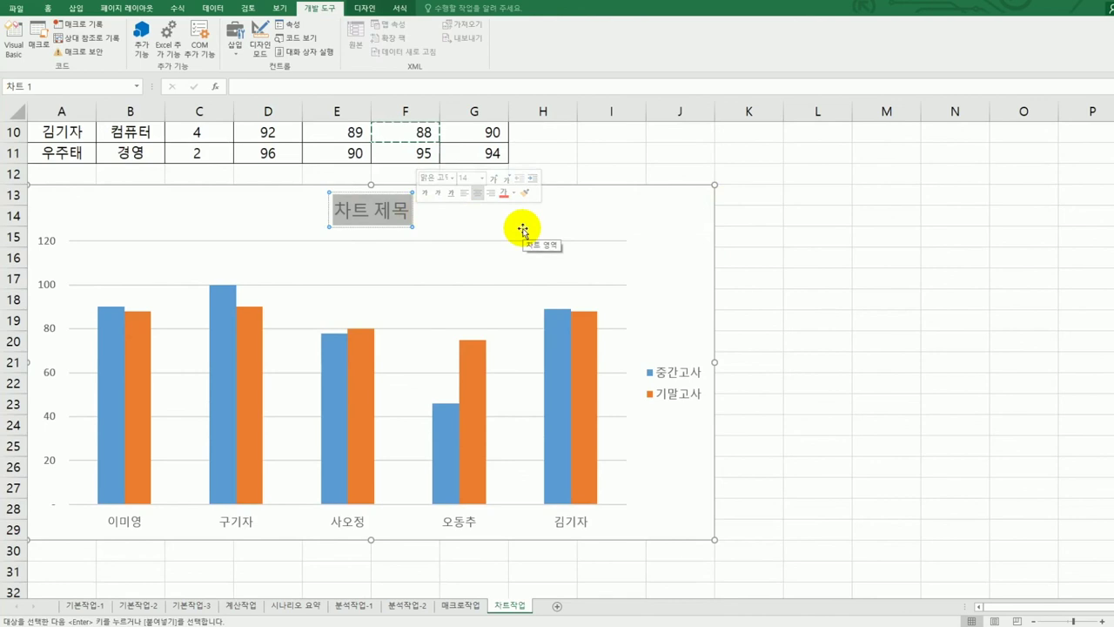
text(컴)
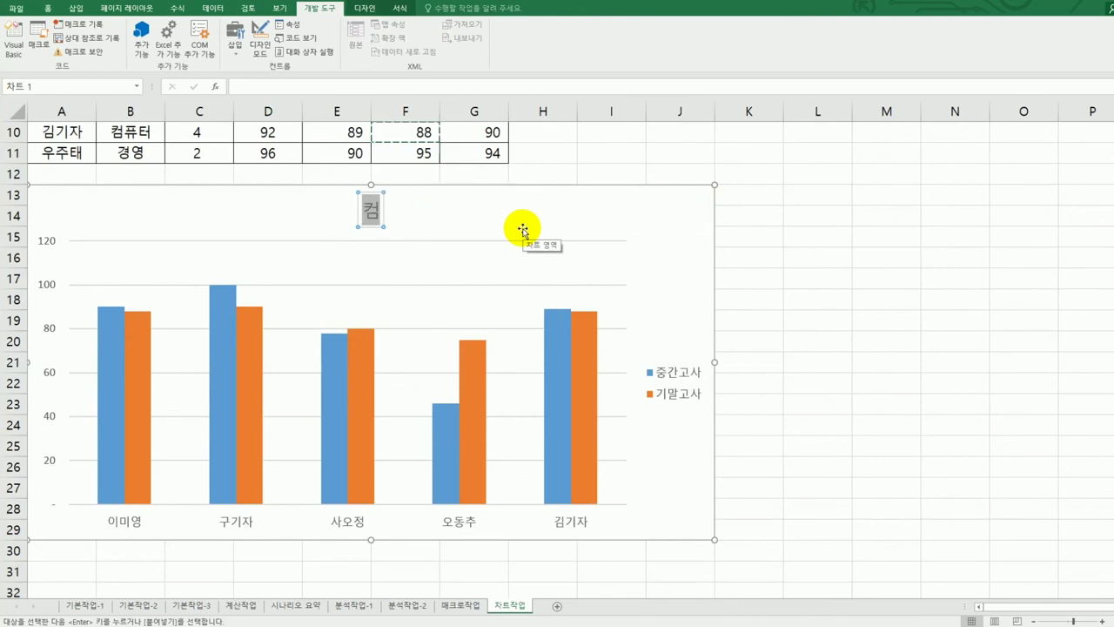
text(퓨터 전공의)
key(Right)
text(성적현황)
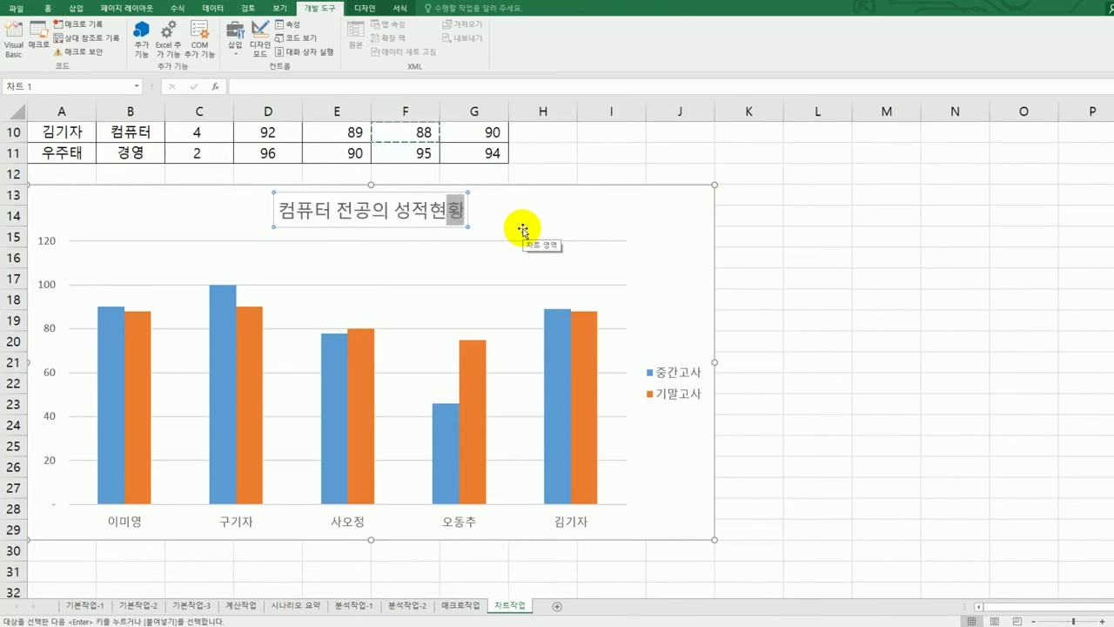
- Set the font of the chart title to 굴림체
click(416, 228)
click(416, 226)
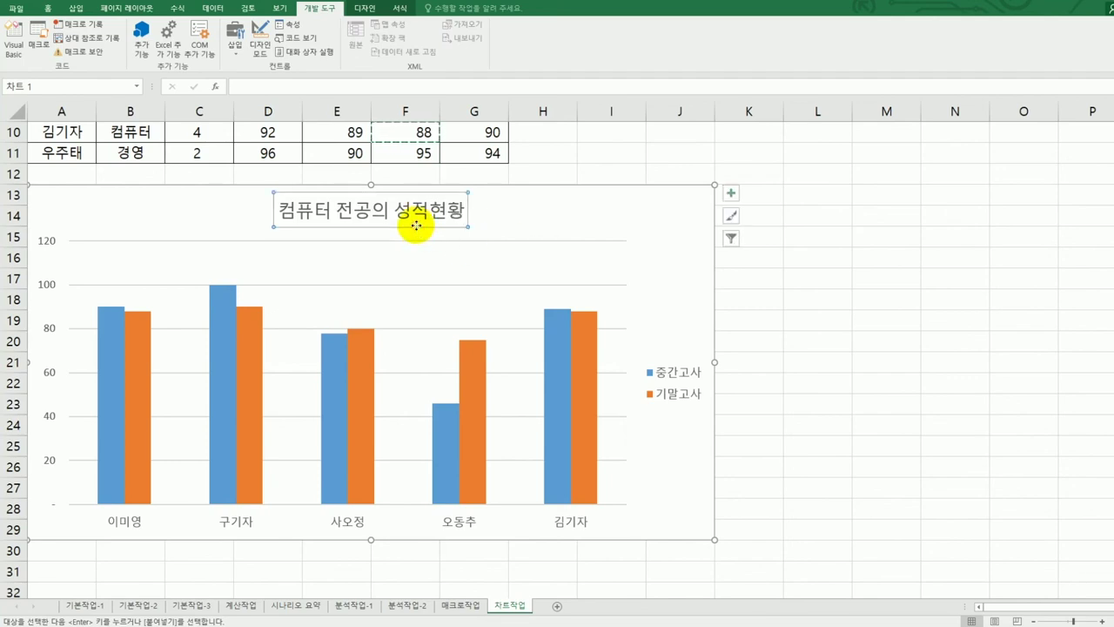
click(46, 9)
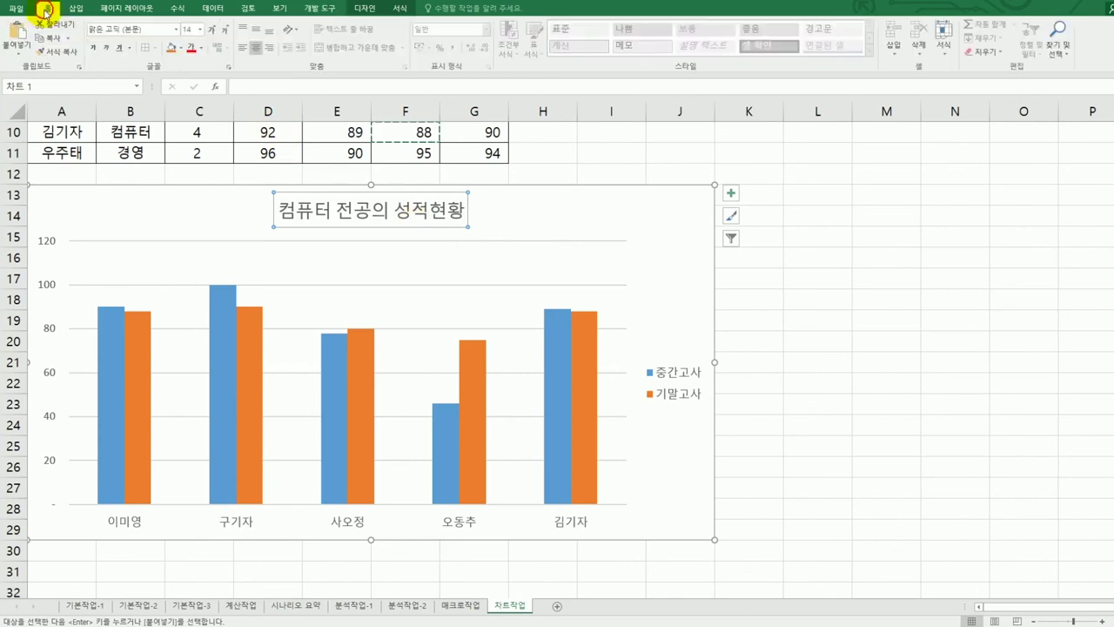
click(177, 30)
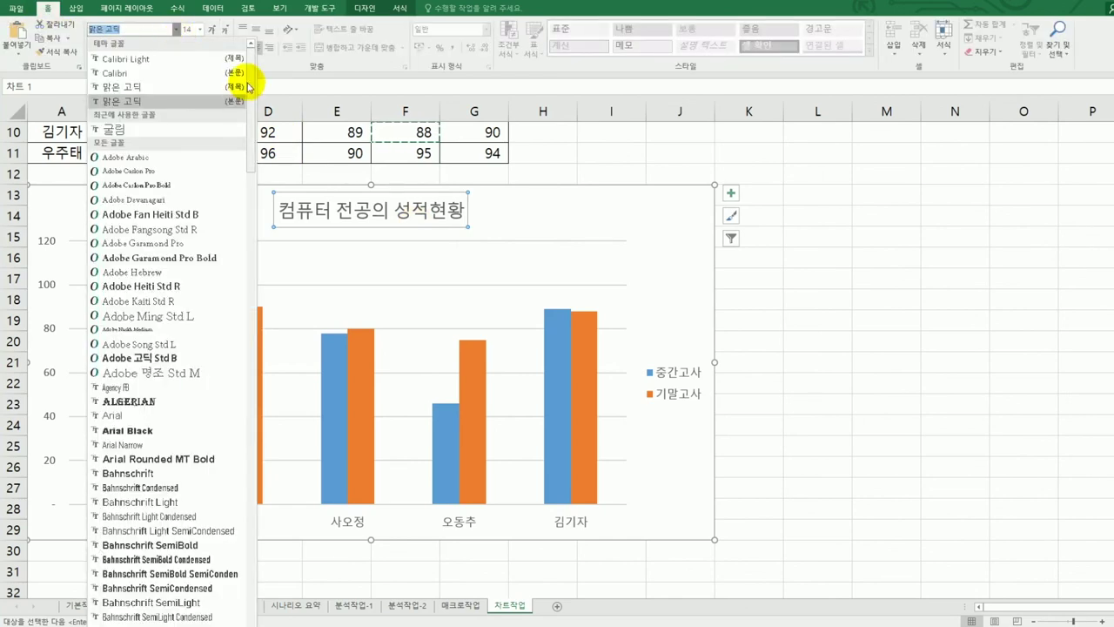
drag(250, 75, 250, 625)
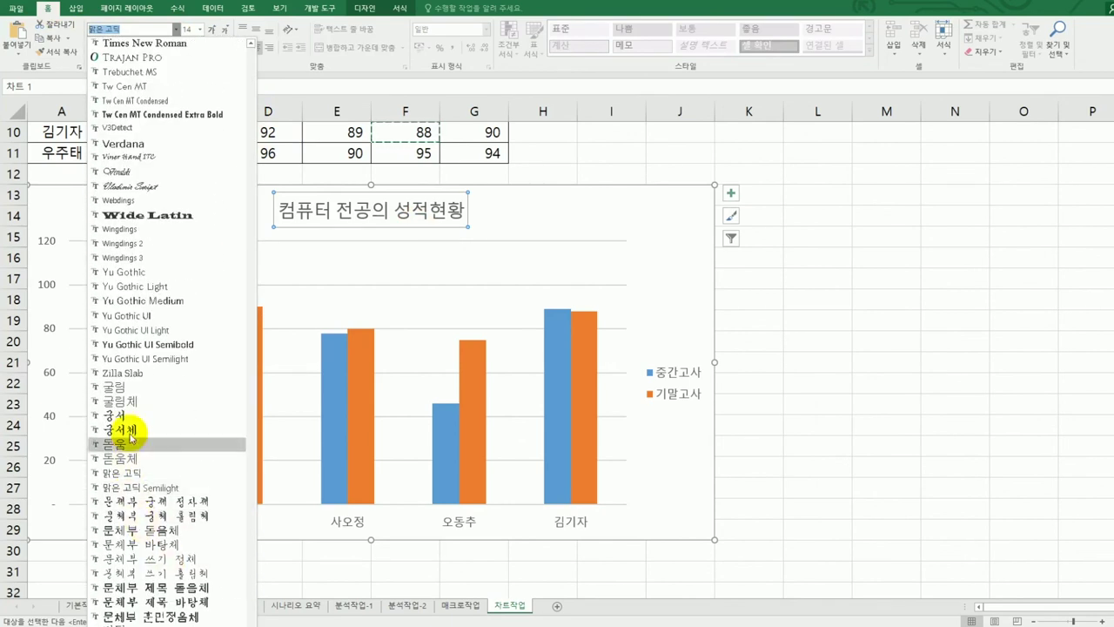
click(133, 400)
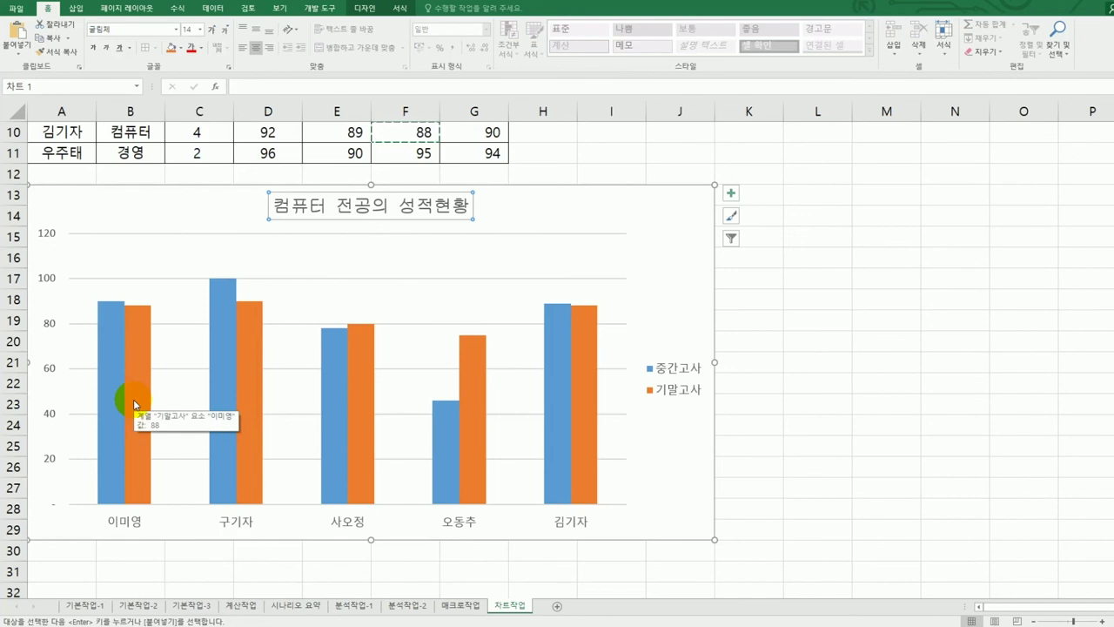
- Give the chart title a purple font colour and a yellow fill
click(202, 52)
click(279, 149)
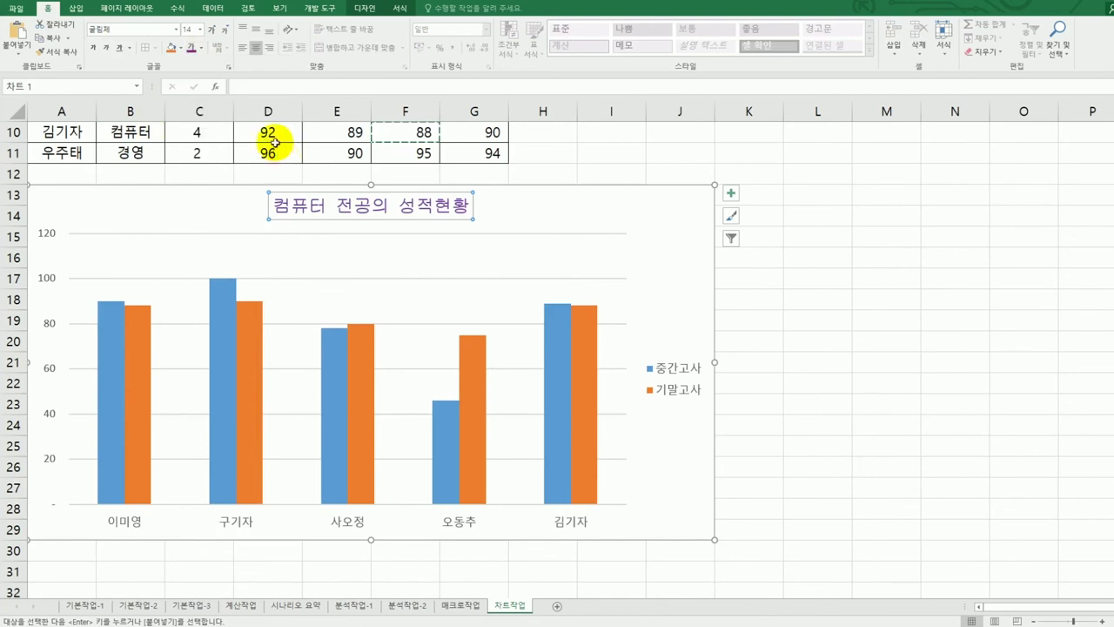
click(183, 49)
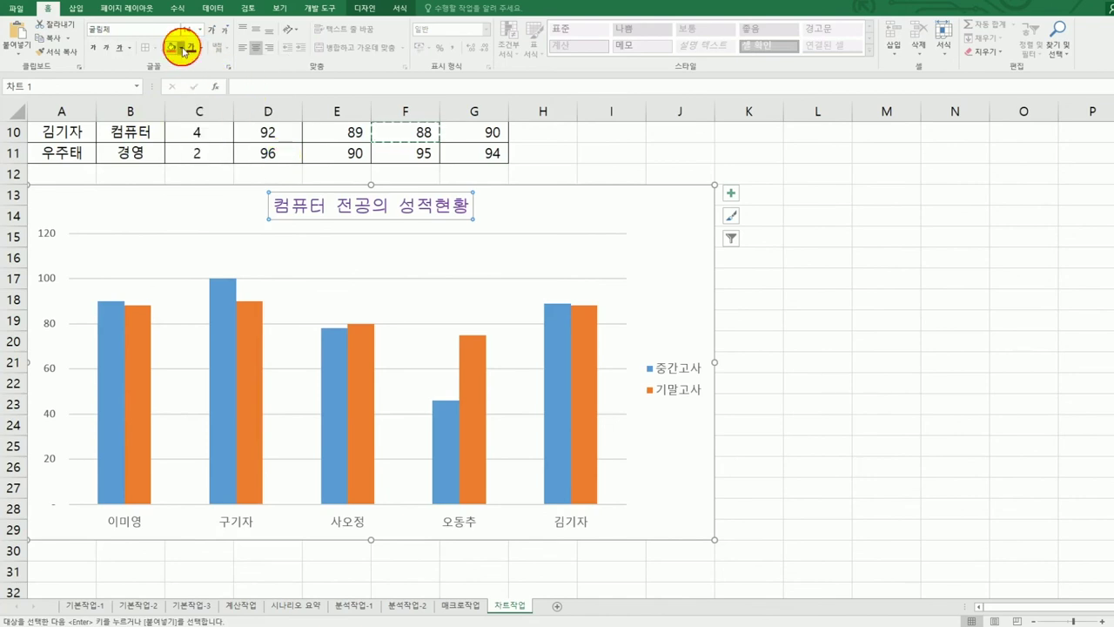
key(Escape)
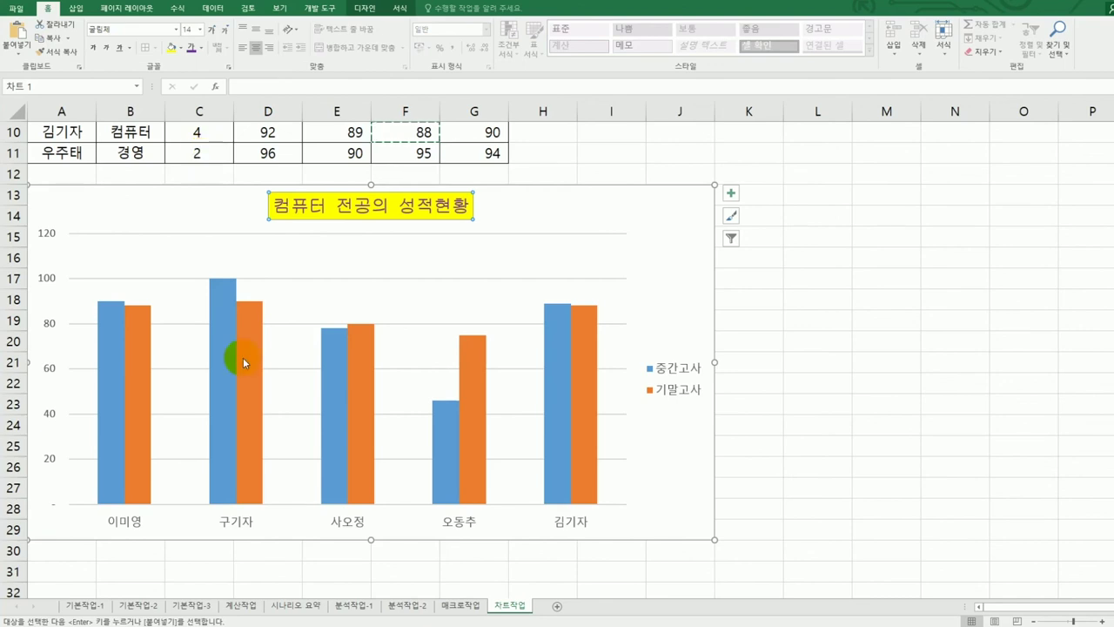
- Add data labels at the inside end (안쪽 끝에) to only the second student's 중간고사 and 기말고사 columns
click(226, 320)
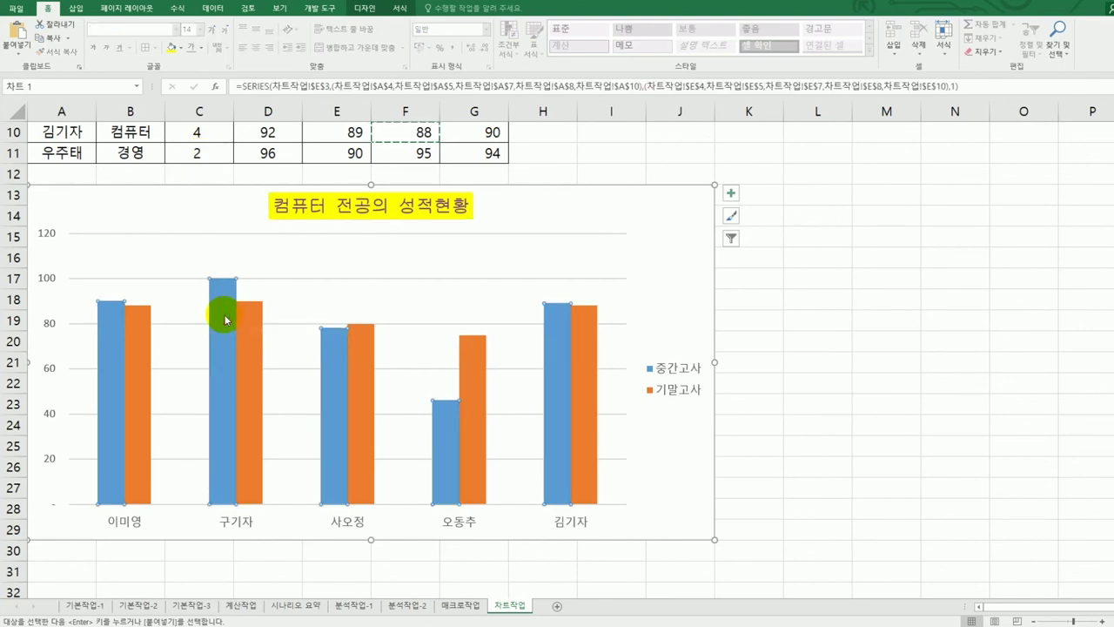
click(221, 329)
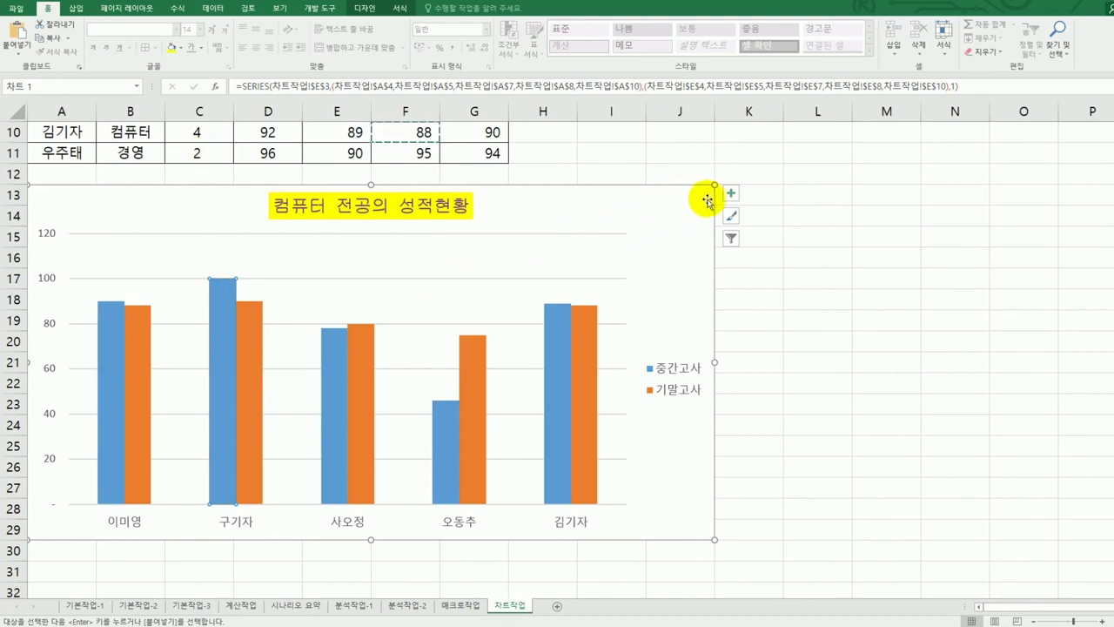
click(735, 193)
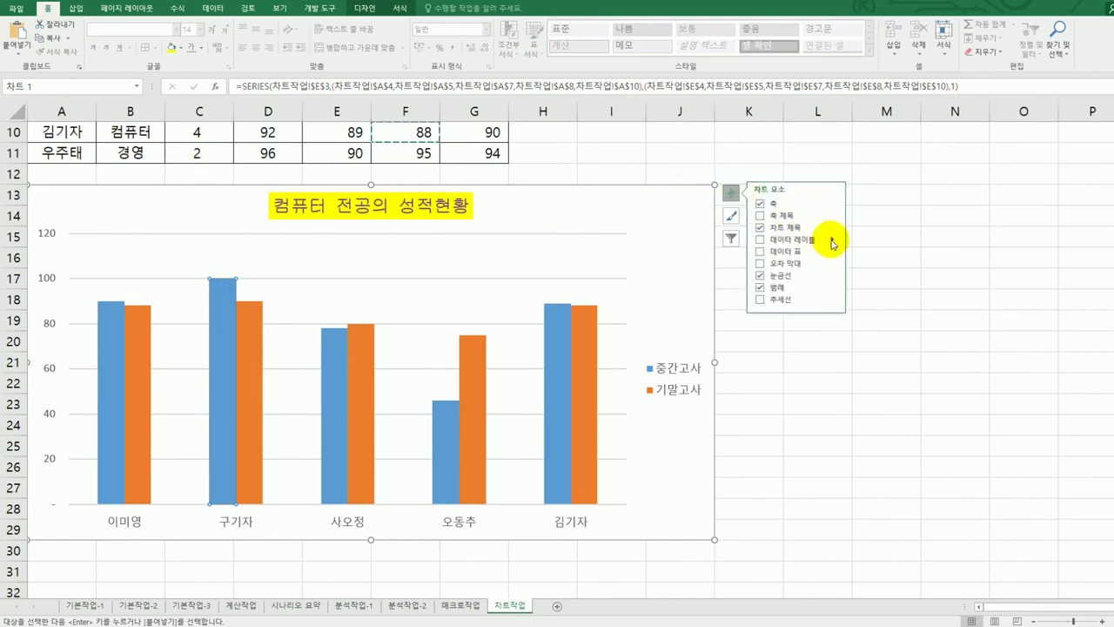
click(832, 239)
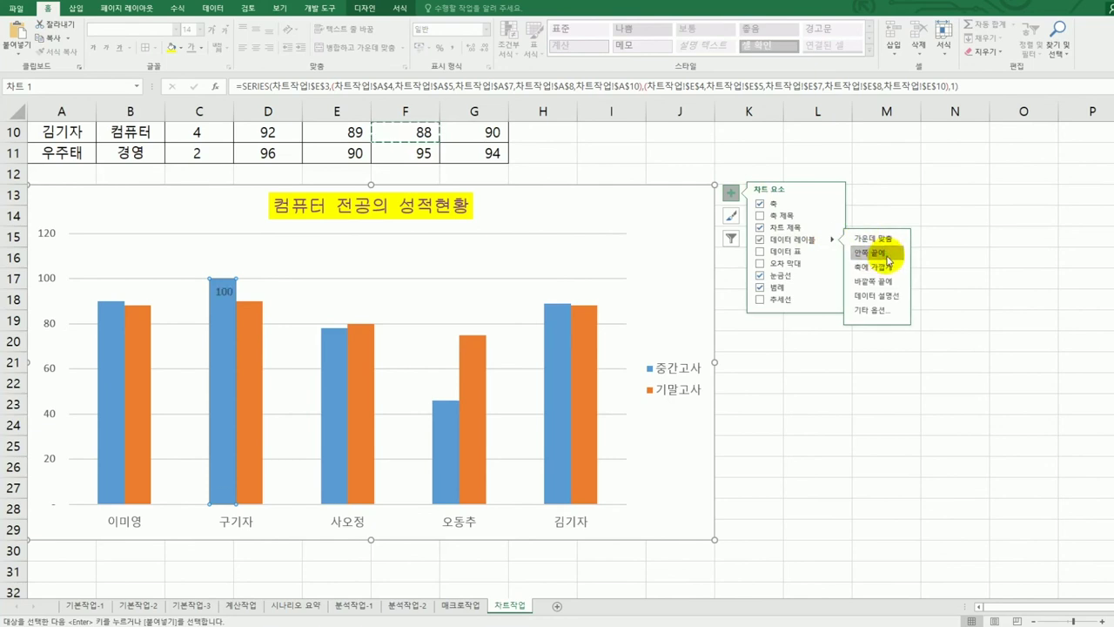
click(871, 253)
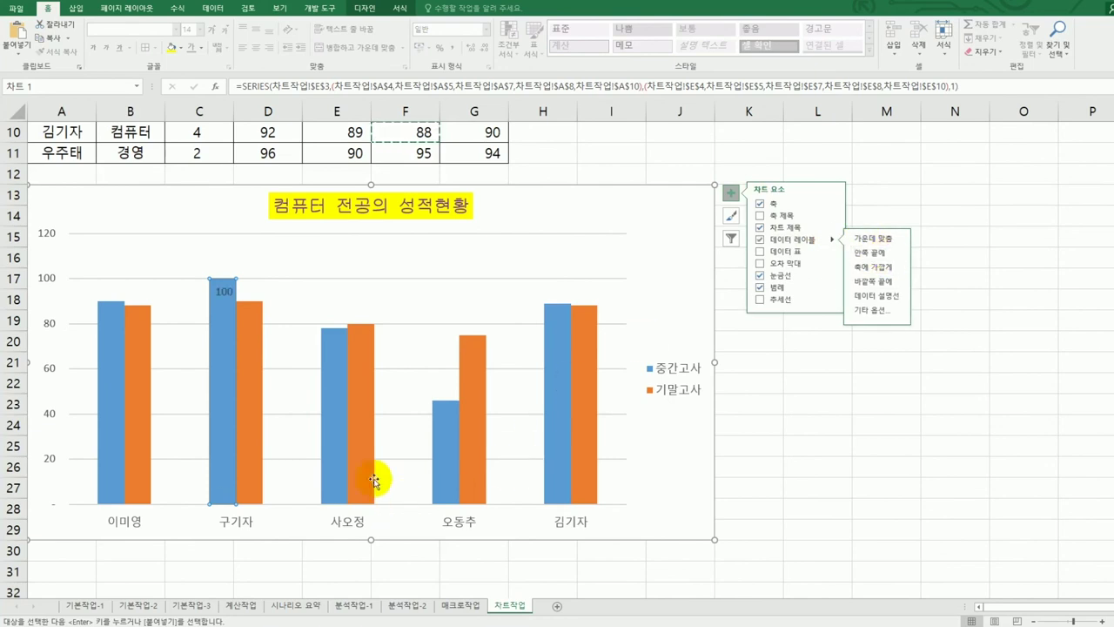
click(243, 367)
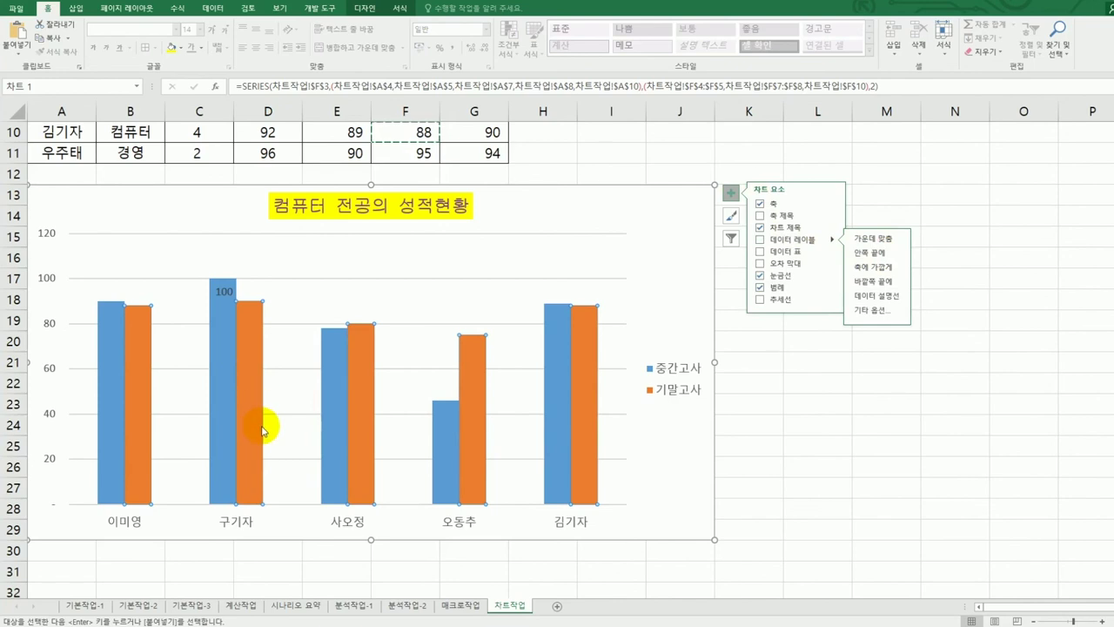
click(251, 339)
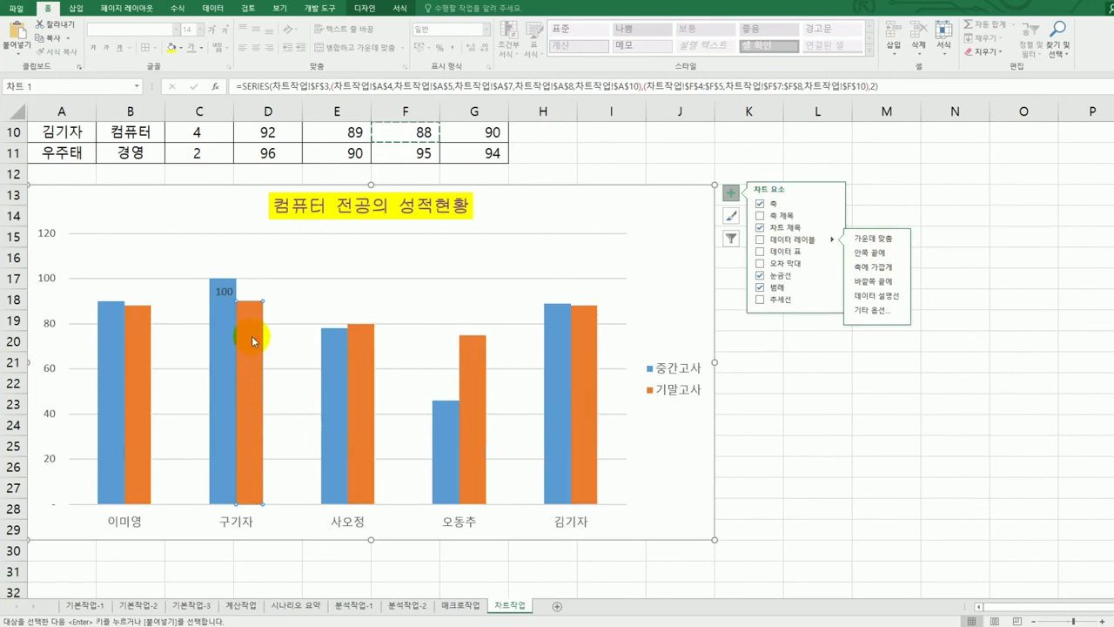
click(873, 252)
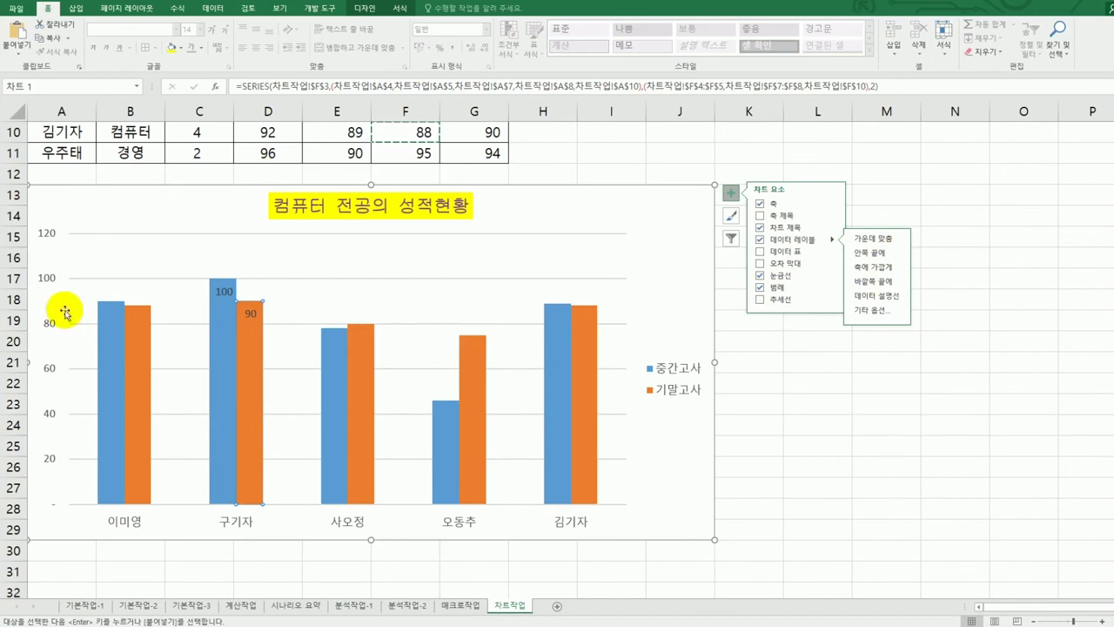
- Set the vertical value axis to a maximum of 100 and a major unit of 10
click(43, 283)
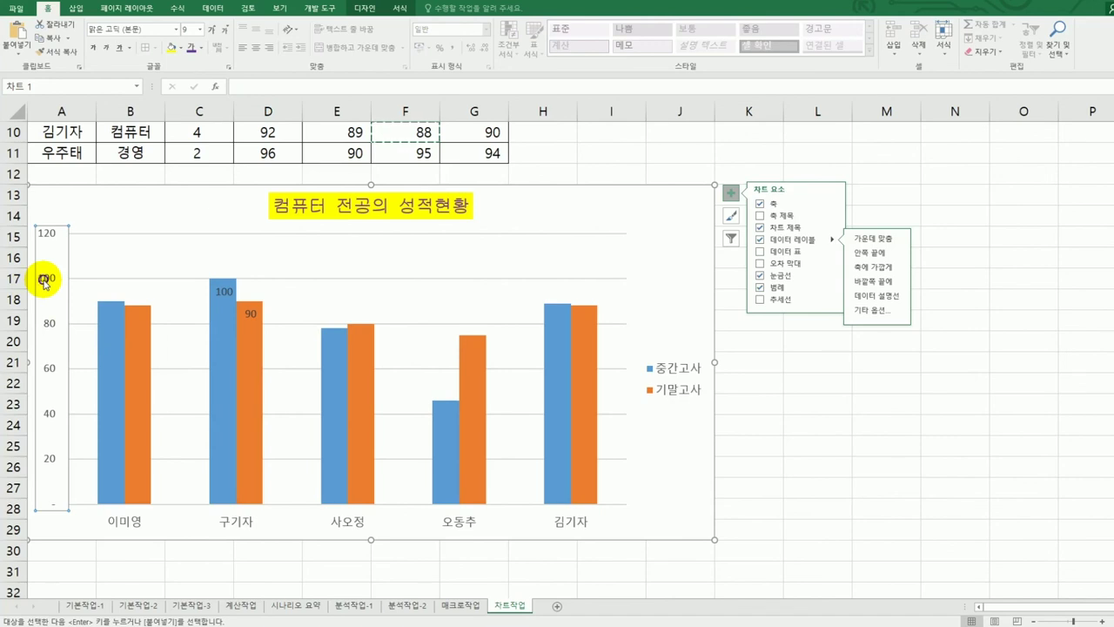
right_click(44, 283)
click(116, 413)
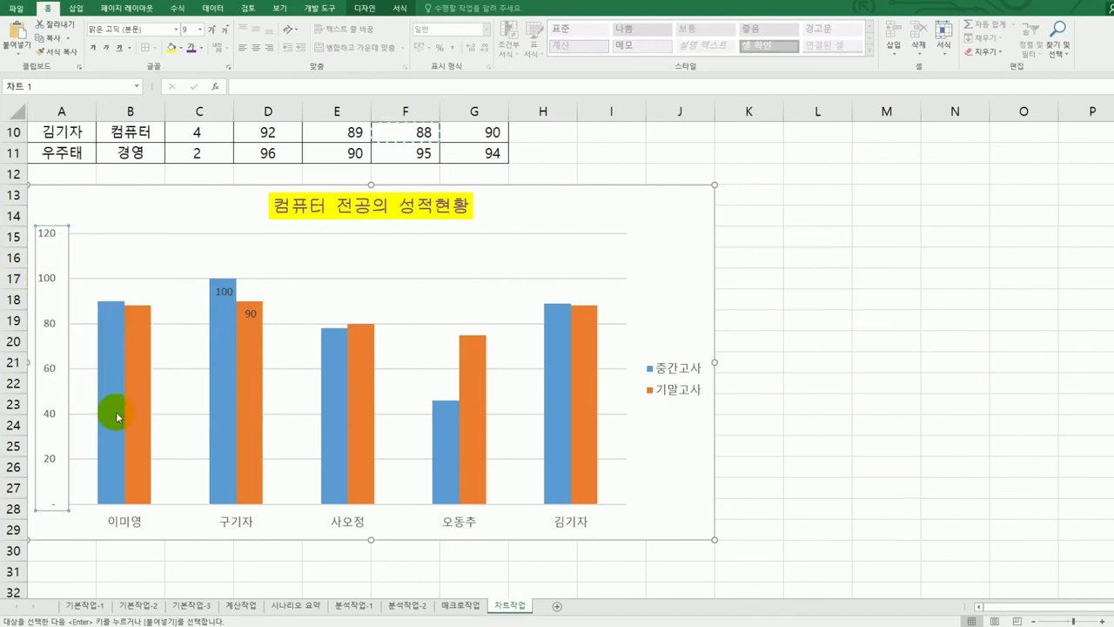
drag(1069, 228, 1017, 231)
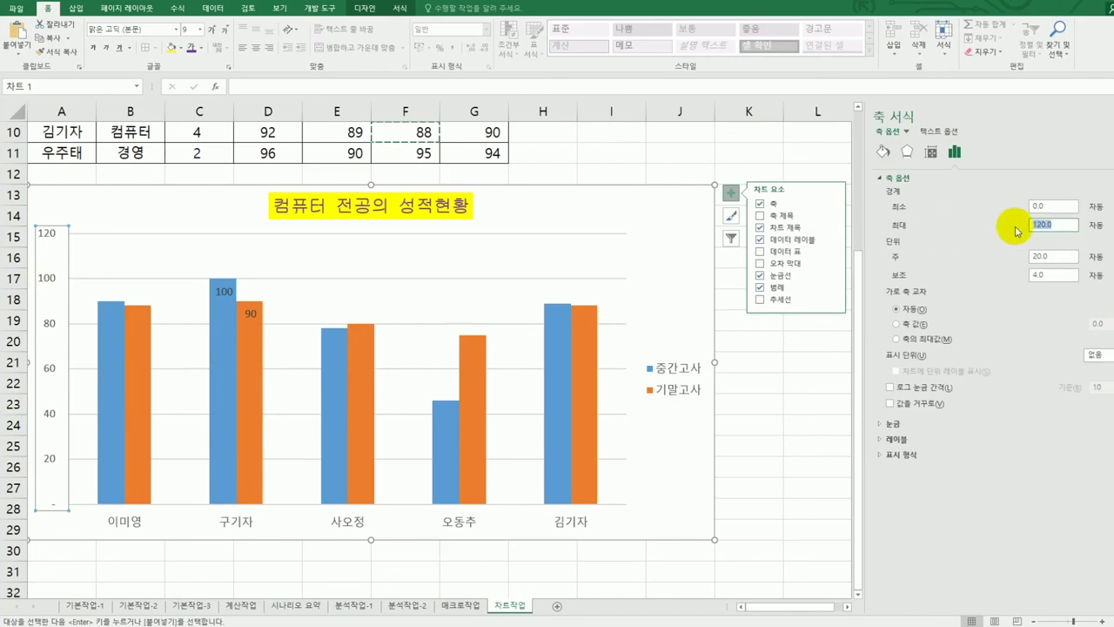
text(100)
drag(1055, 258, 1023, 260)
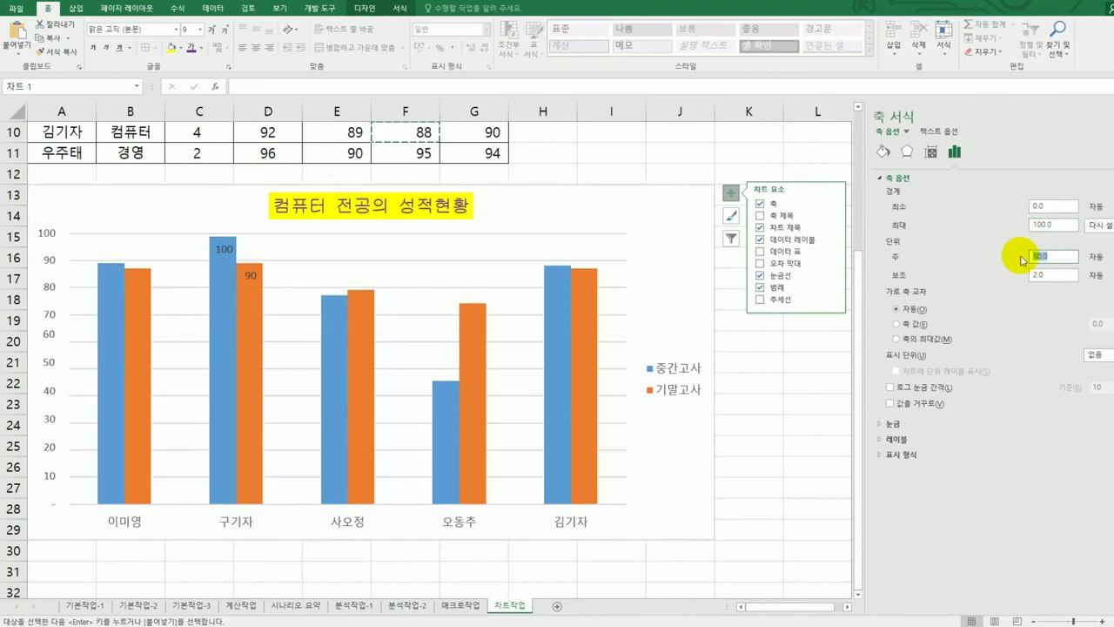
text(10)
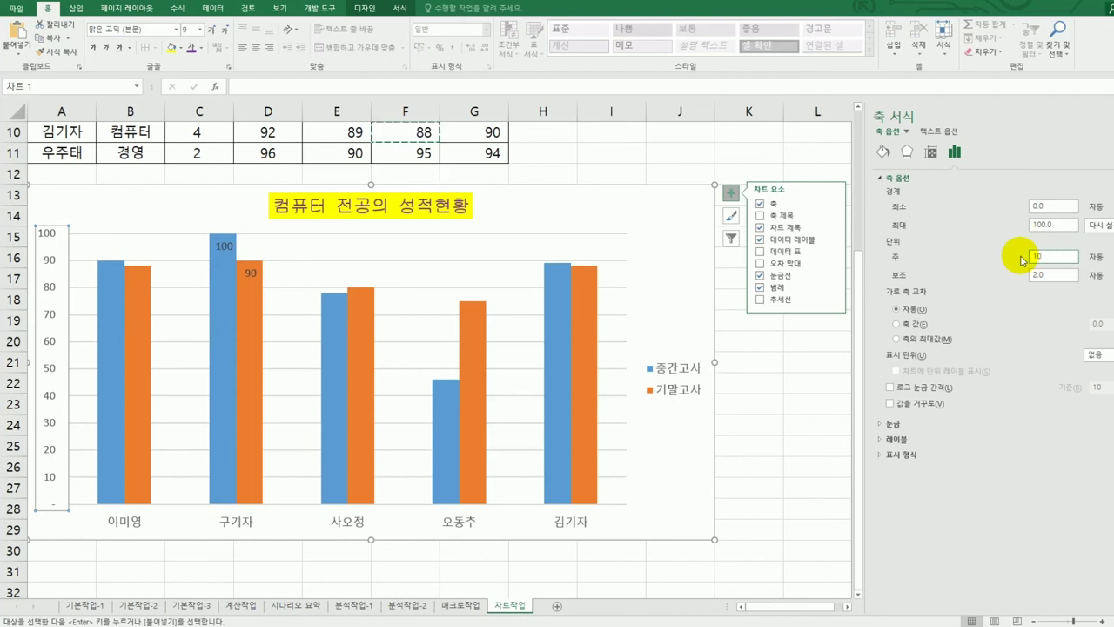
- Apply the outer offset-bottom shadow preset (90° angle, 3 pt distance) to the chart area
click(670, 220)
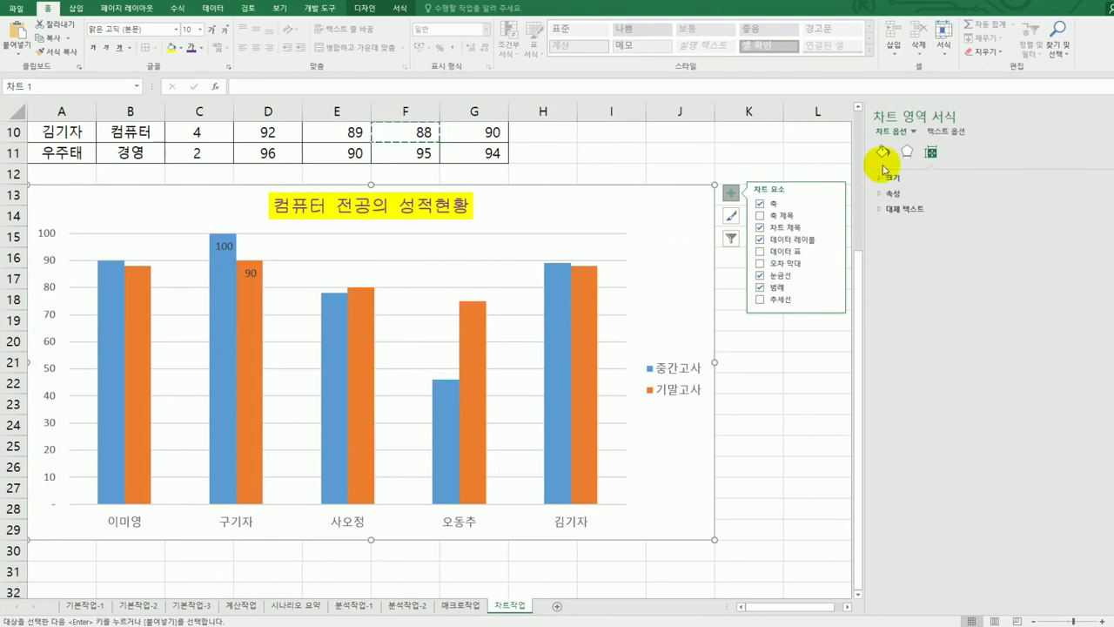
click(907, 155)
click(902, 176)
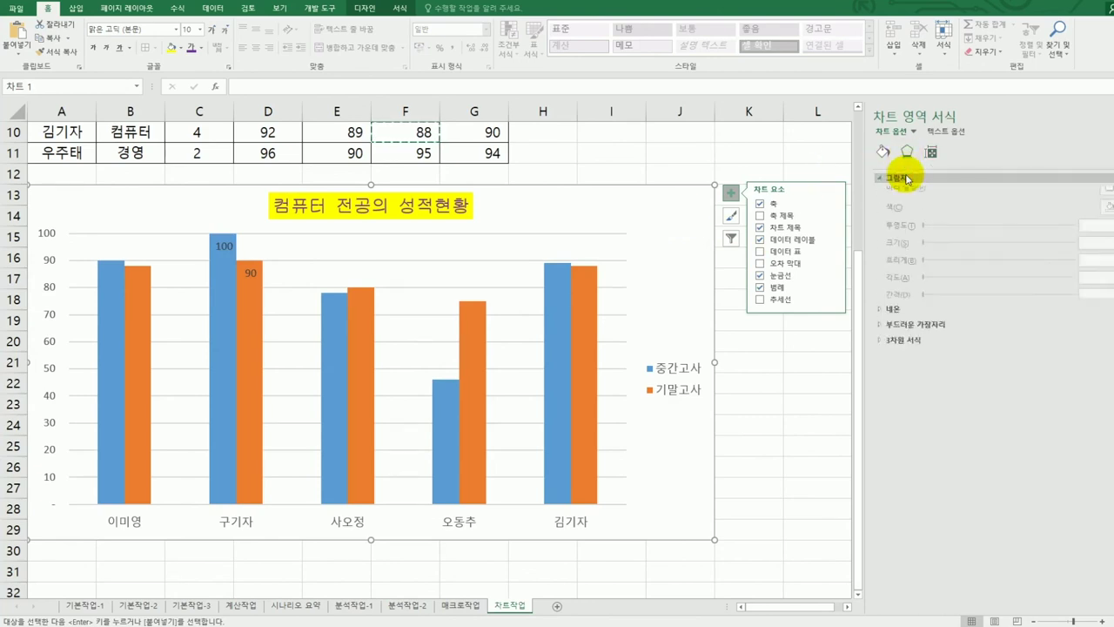
click(1109, 193)
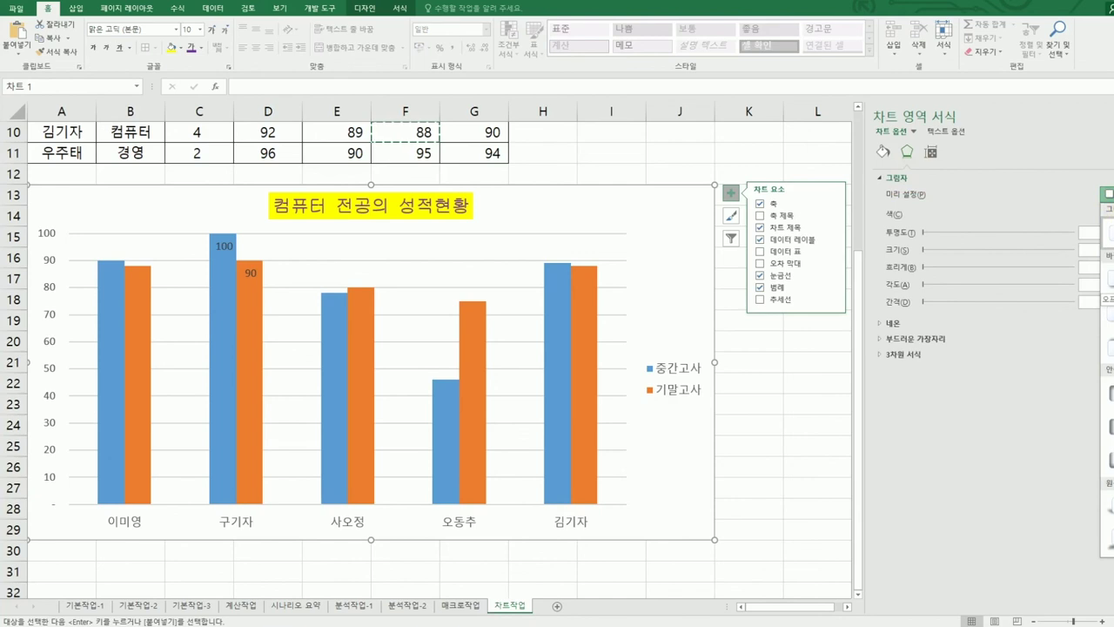
click(1110, 279)
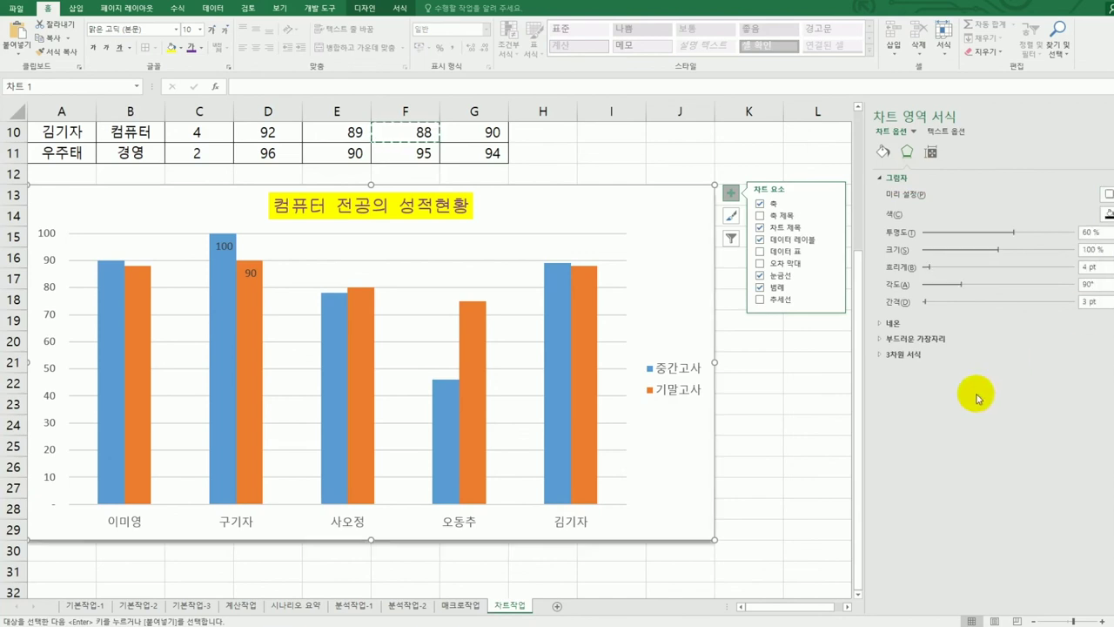
- Give the chart area's border rounded corners (둥근 모서리)
click(883, 154)
click(902, 193)
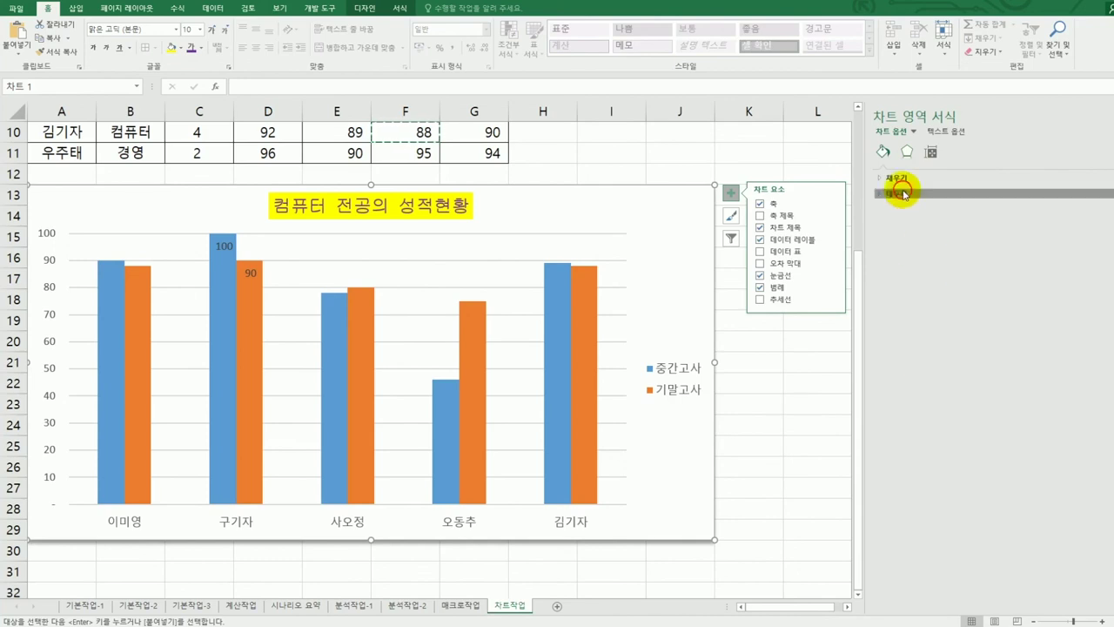
click(940, 476)
click(831, 488)
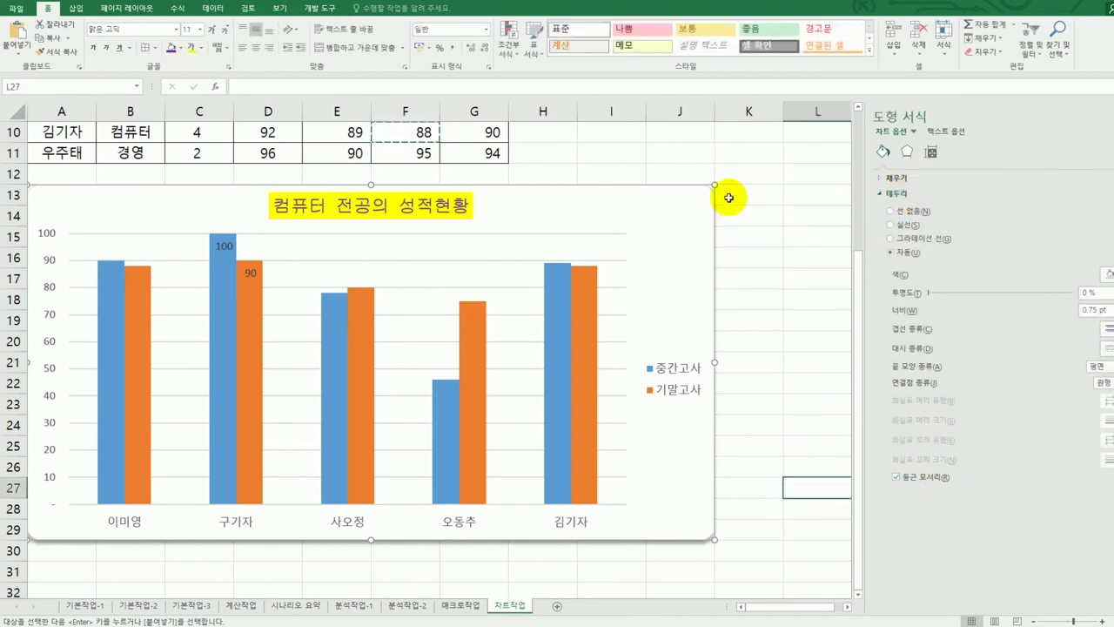